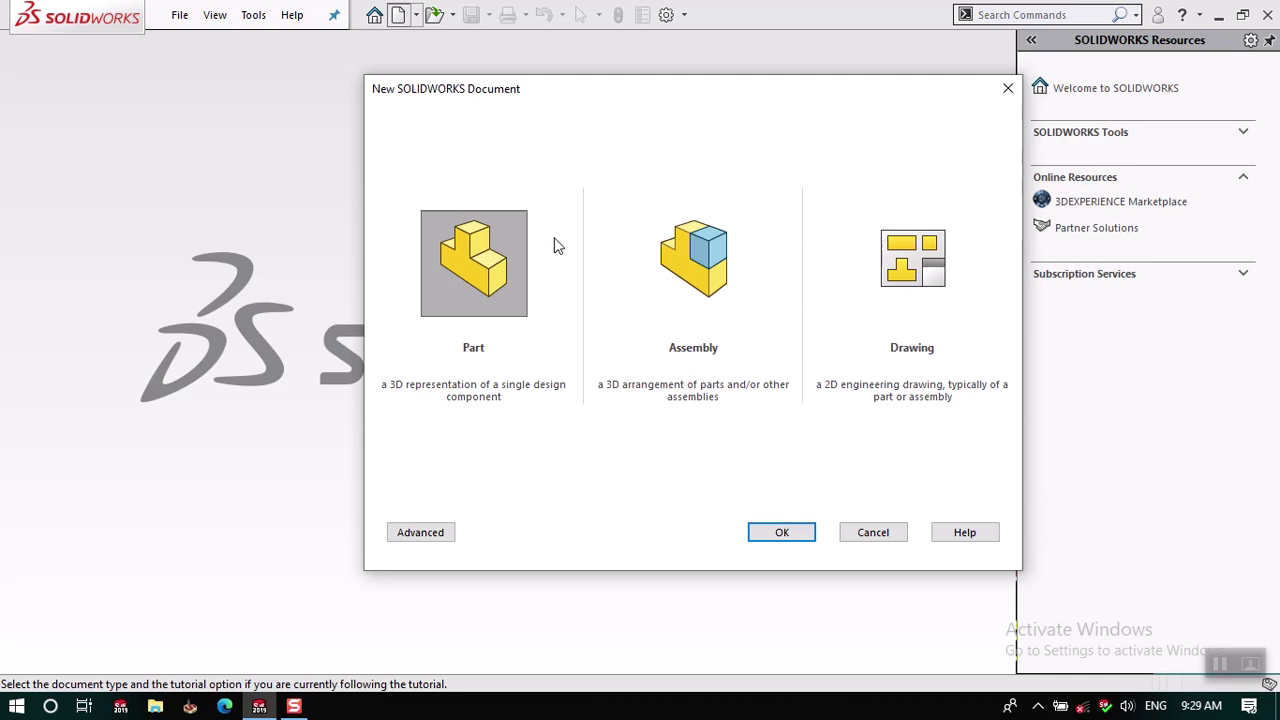
Create a new part document and open the add-ins manager.
{"action": "left_click", "coordinate": [766, 528]}
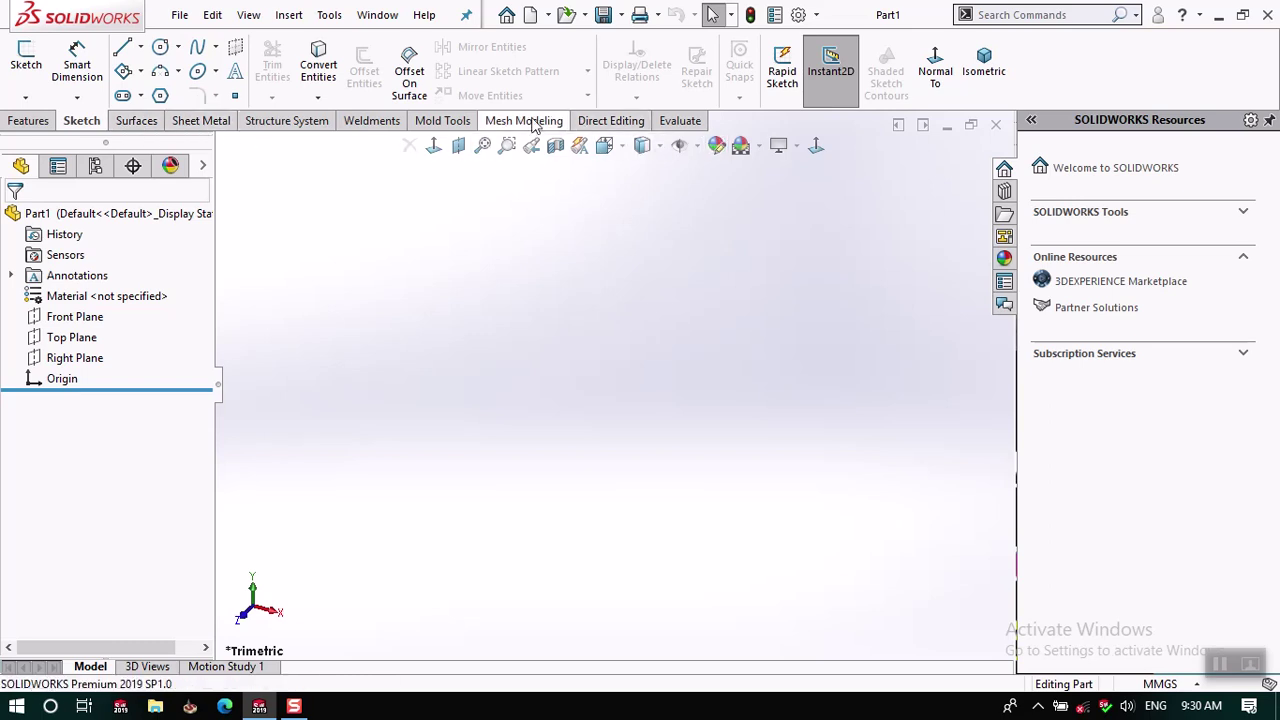
{"action": "left_click", "coordinate": [302, 18]}
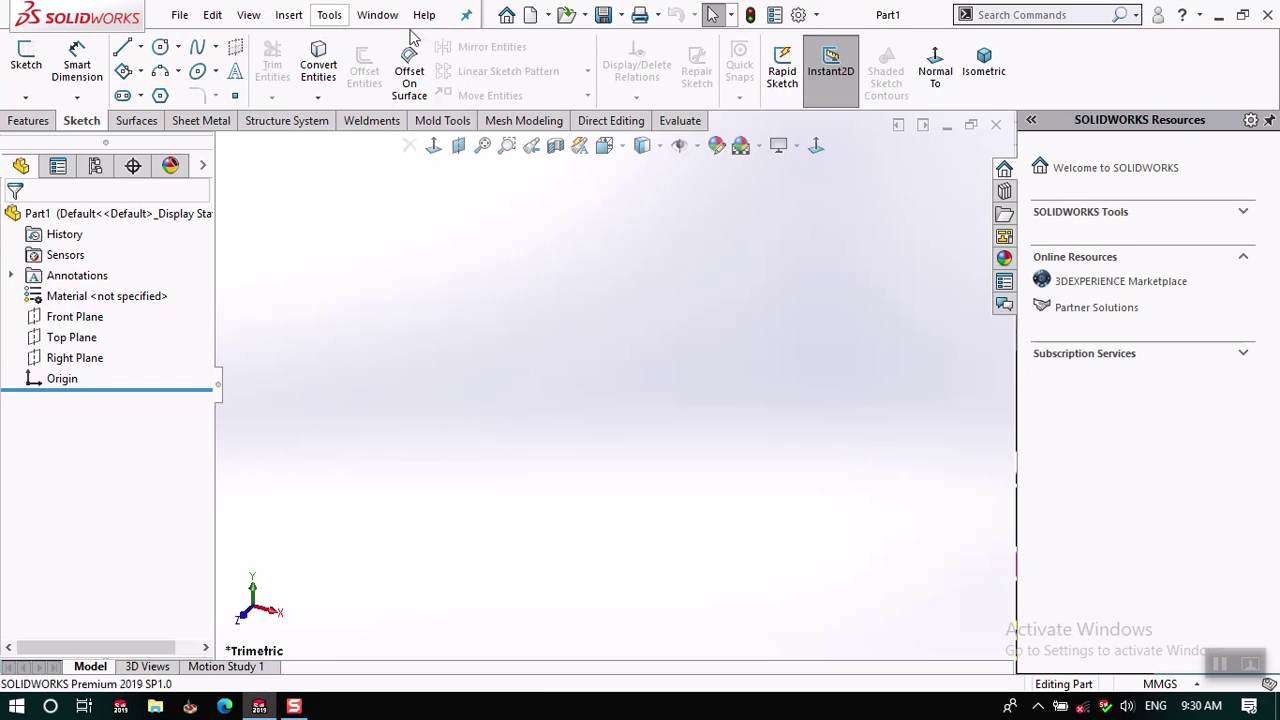
{"action": "left_click", "coordinate": [329, 15]}
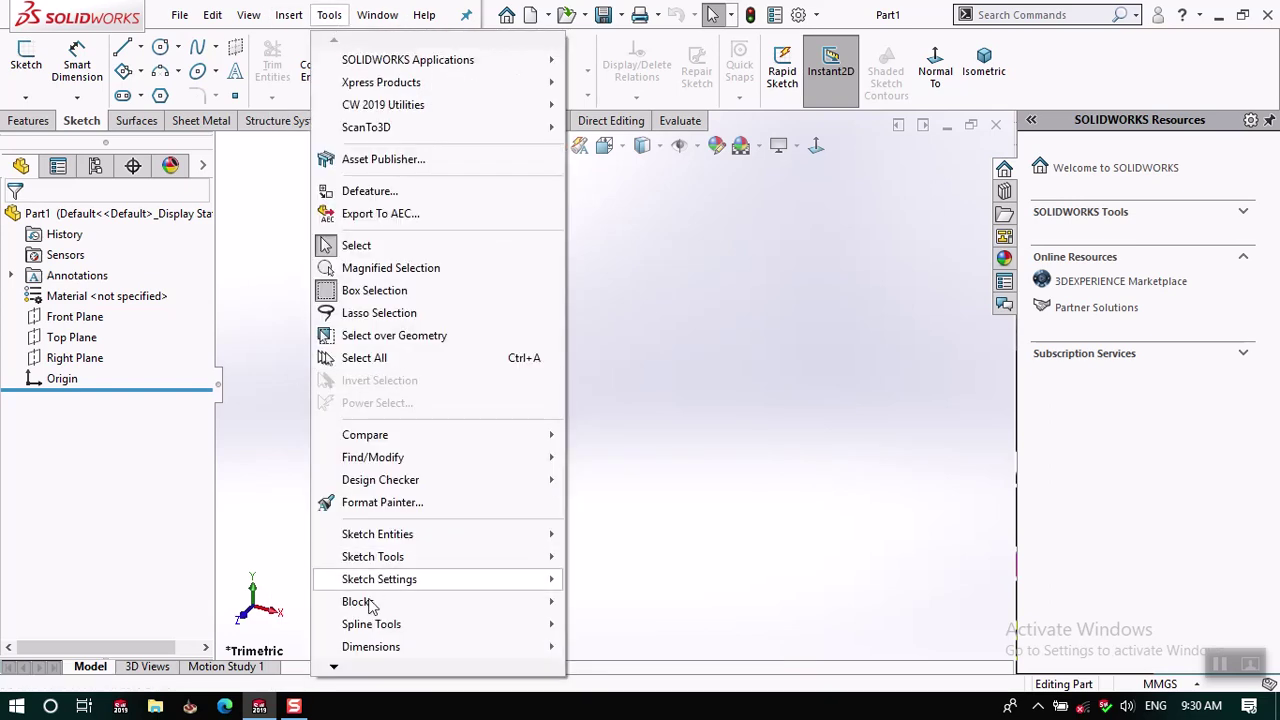
{"action": "mouse_move", "coordinate": [365, 668]}
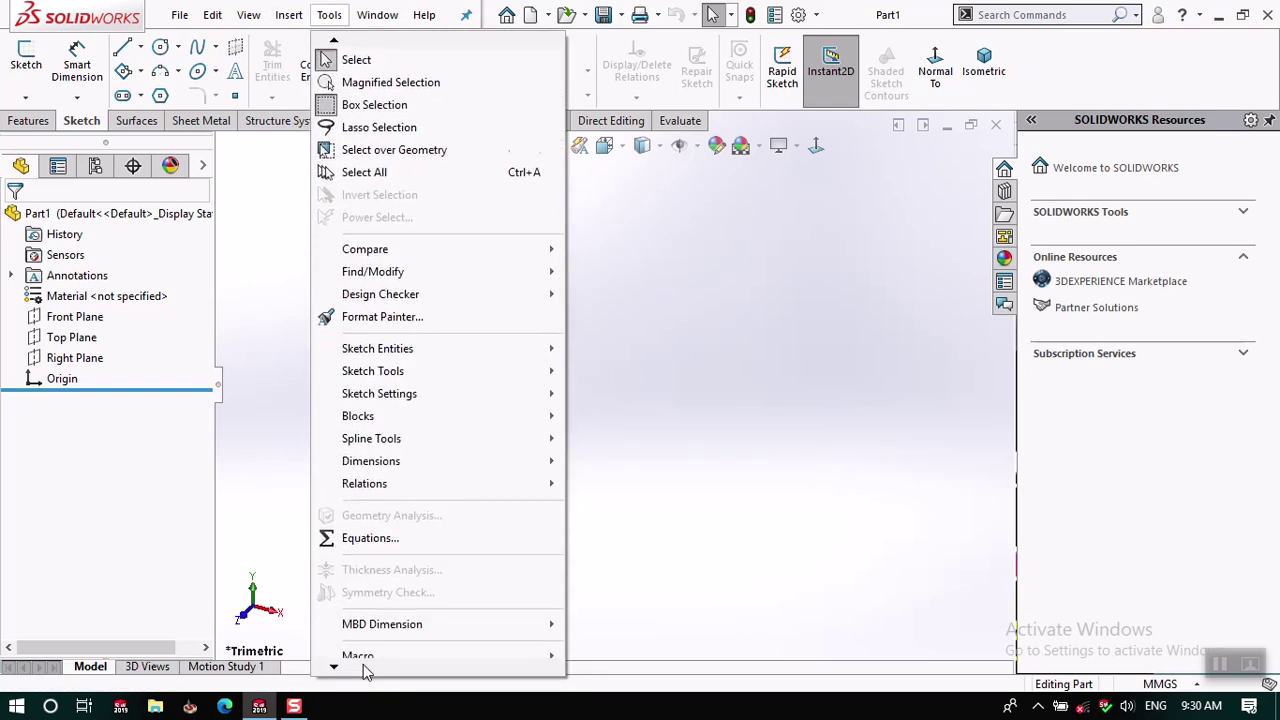
{"action": "left_click", "coordinate": [391, 542]}
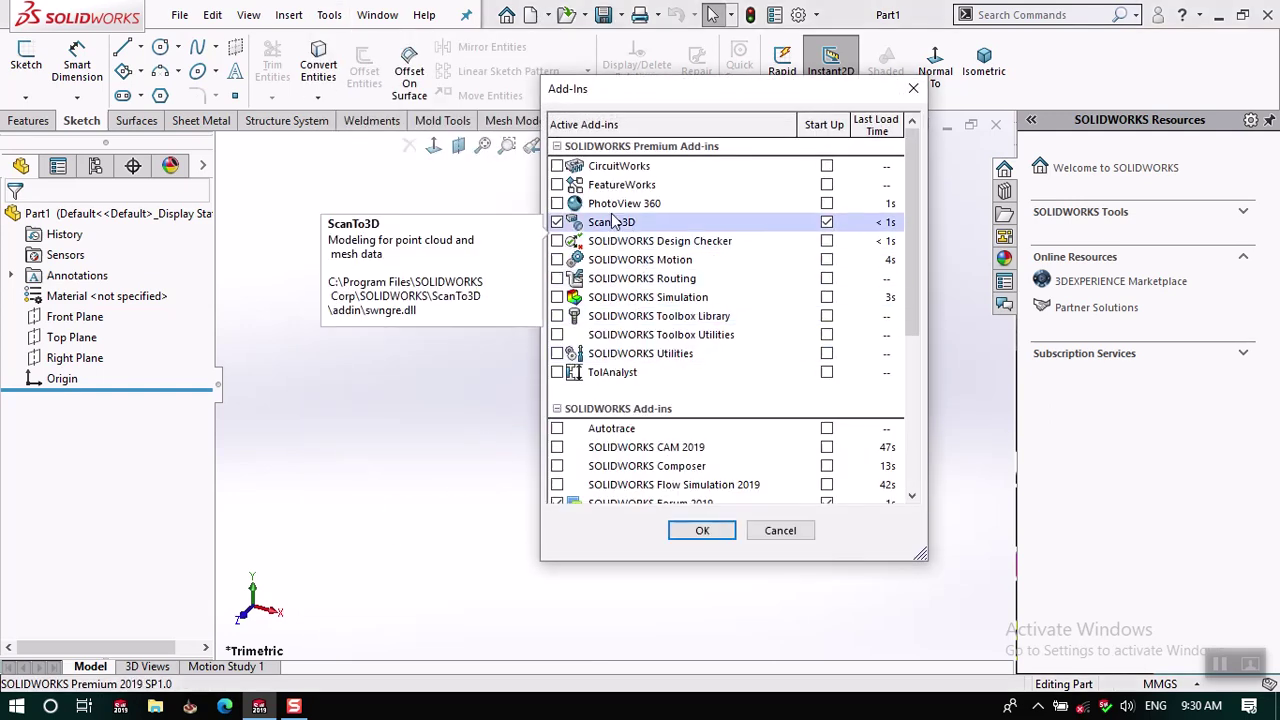
Activate the SOLIDWORKS CAM 2019 add-in for this session and for every start-up, and apply the add-in settings.
{"action": "scroll", "coordinate": [557, 318], "scroll_direction": "down", "scroll_amount": 2}
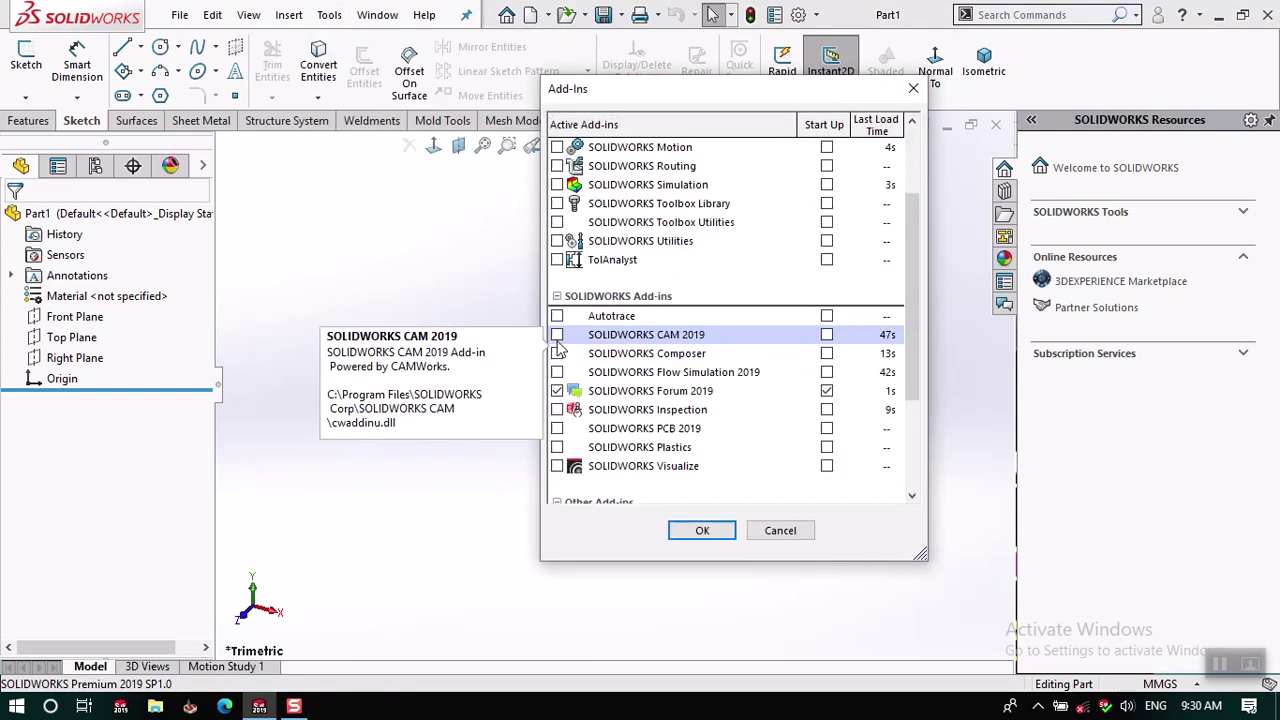
{"action": "left_click", "coordinate": [560, 337]}
{"action": "left_click", "coordinate": [827, 335]}
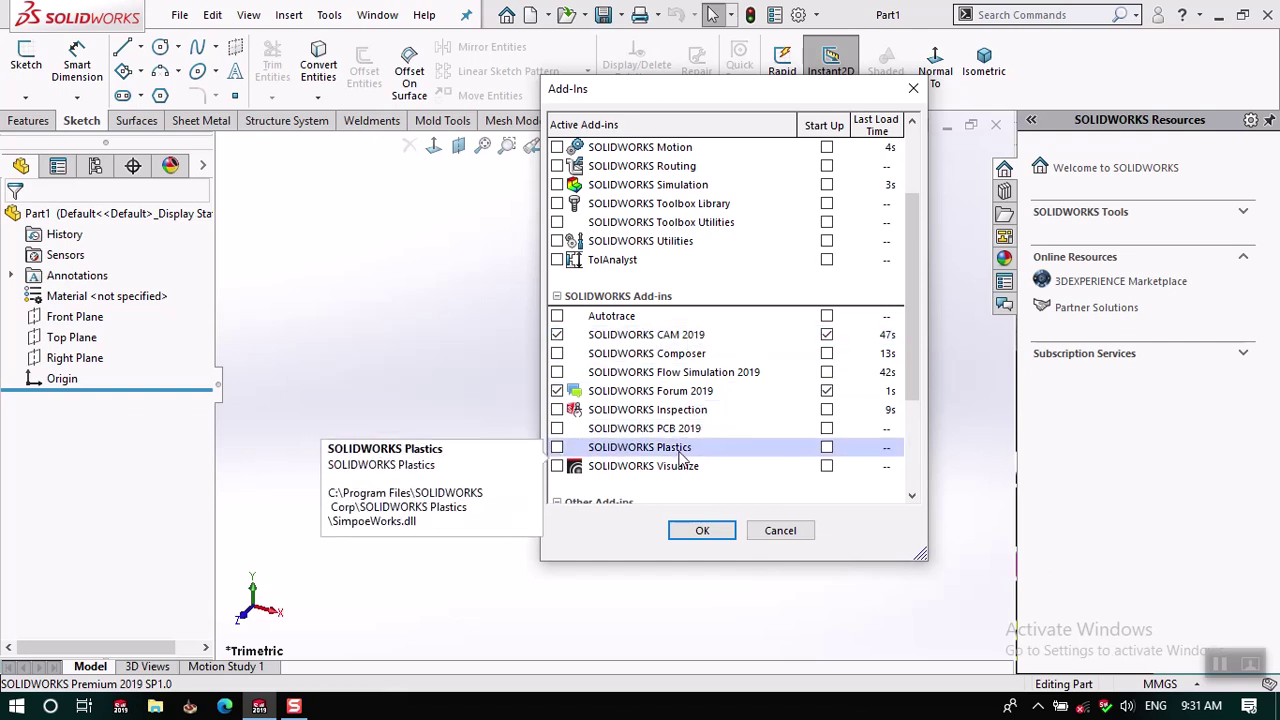
{"action": "scroll", "coordinate": [678, 447], "scroll_direction": "down", "scroll_amount": 3}
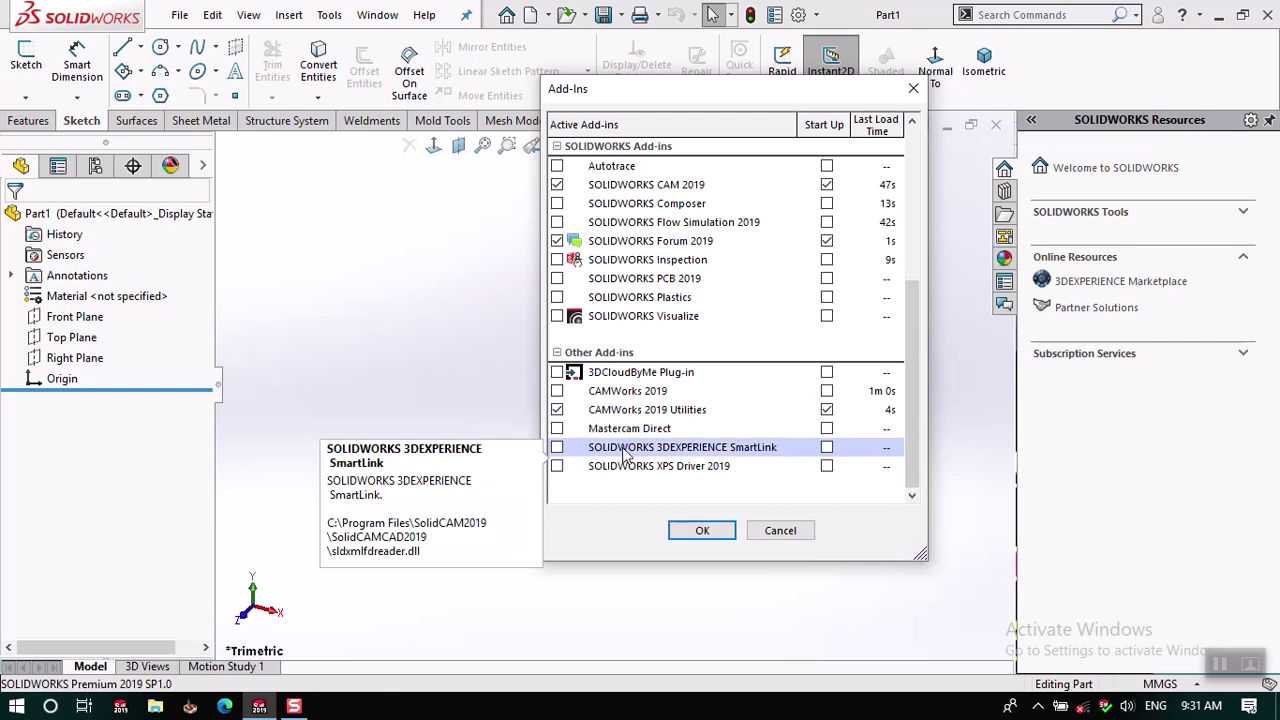
{"action": "scroll", "coordinate": [625, 455], "scroll_direction": "up", "scroll_amount": 5}
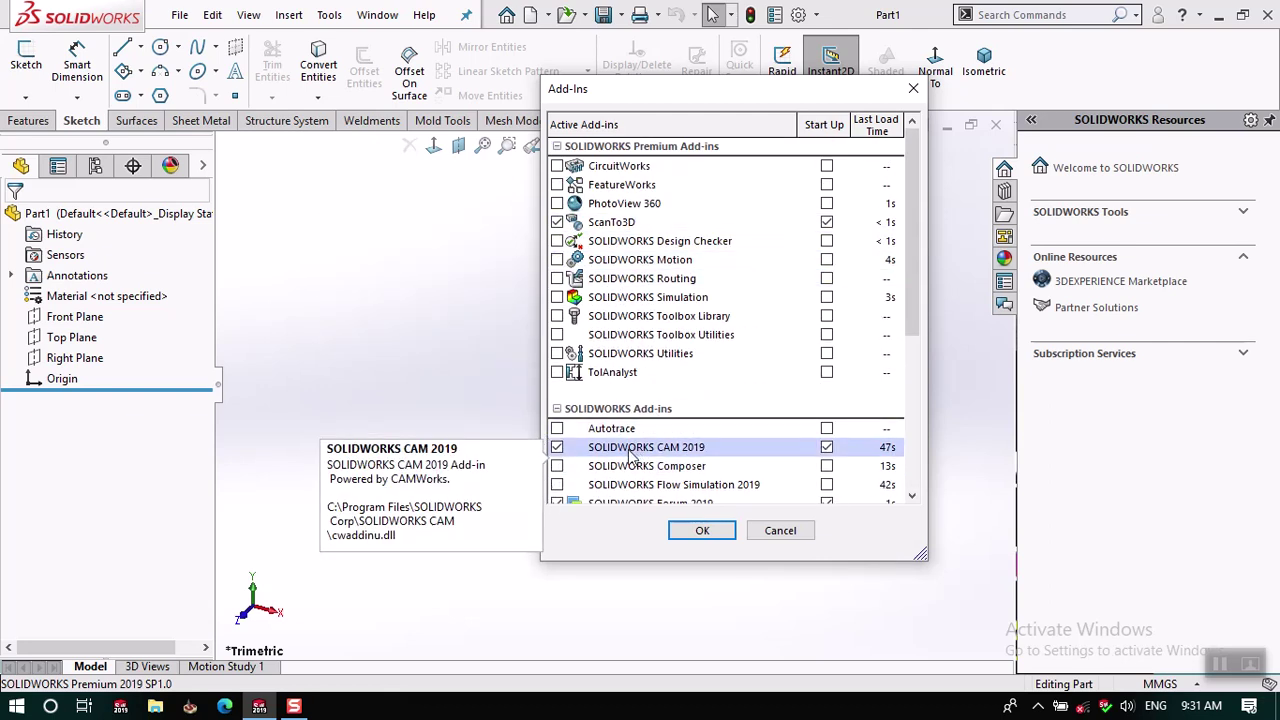
{"action": "left_click", "coordinate": [698, 535]}
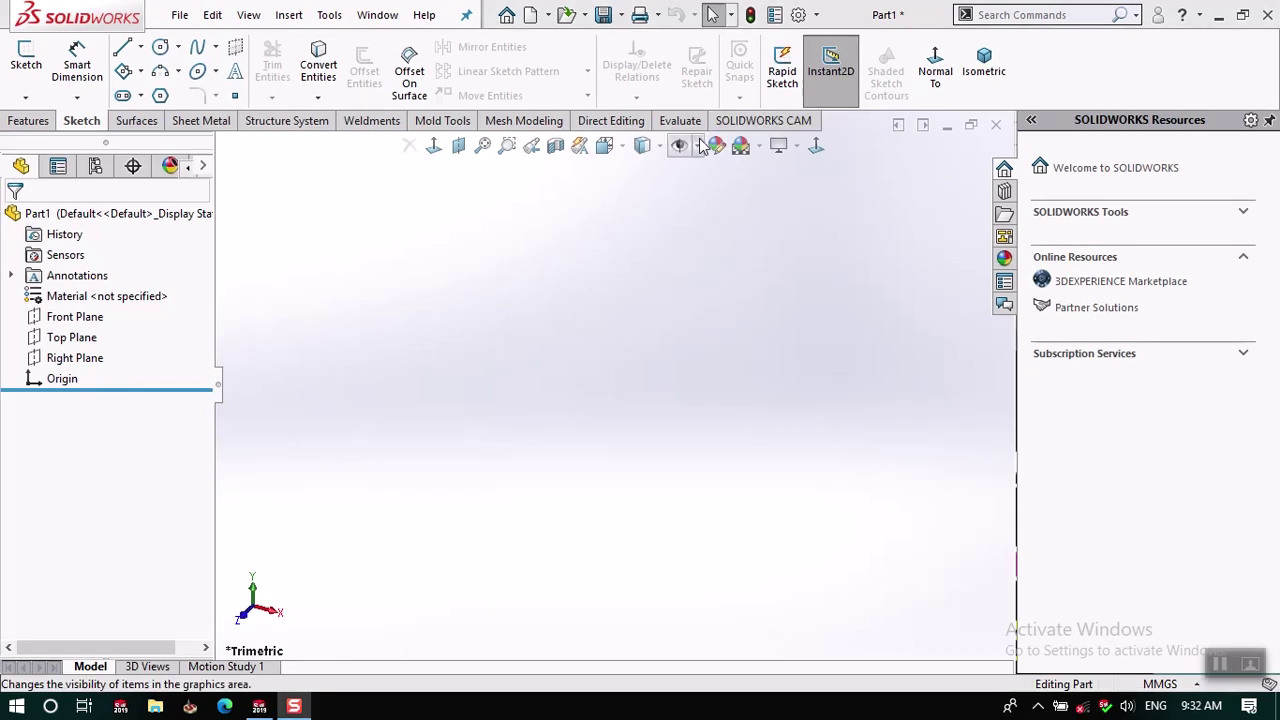
View the SOLIDWORKS CAM commands, and add the SOLIDWORKS Add-Ins command set to the CommandManager and display it.
{"action": "left_click", "coordinate": [781, 125]}
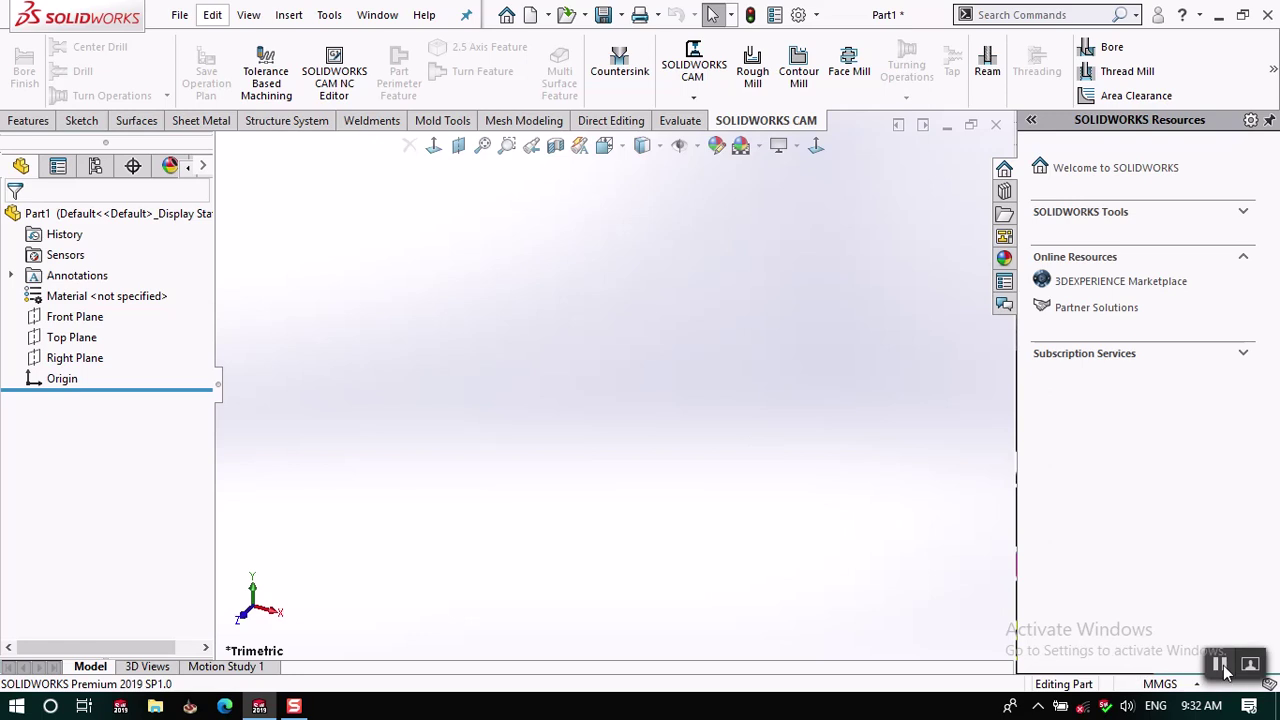
{"action": "right_click", "coordinate": [703, 124]}
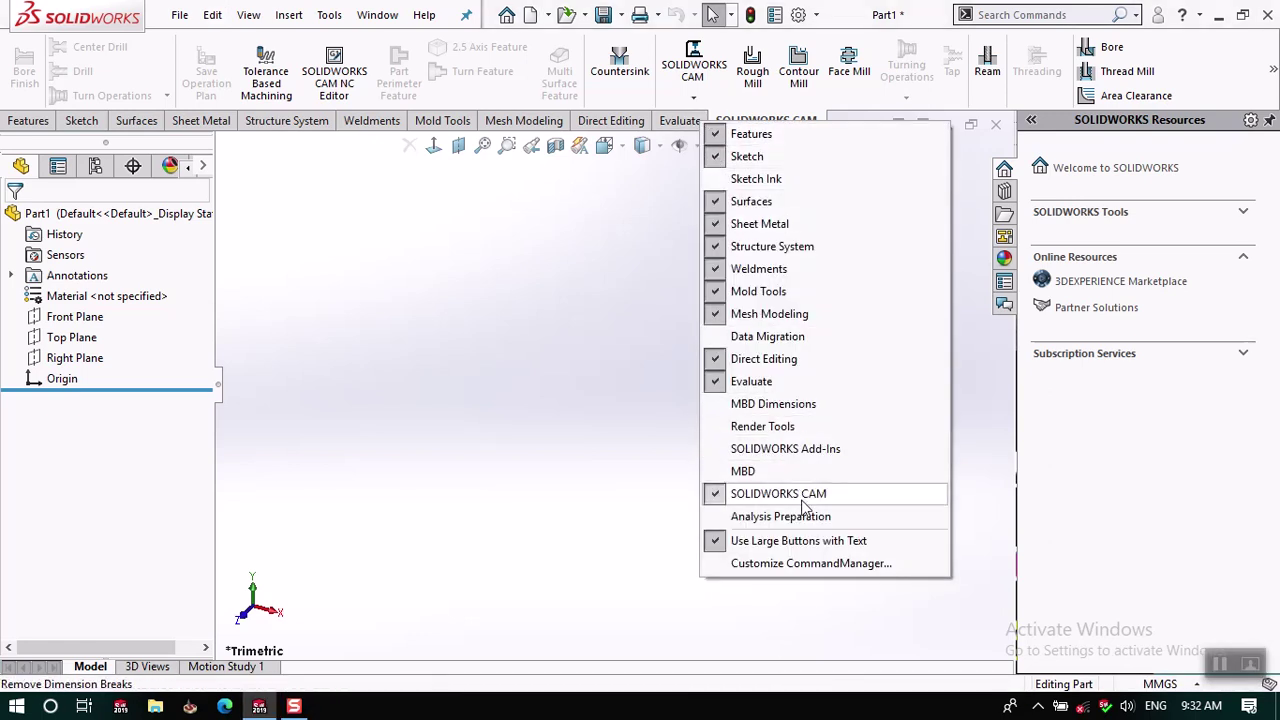
{"action": "left_click", "coordinate": [788, 450]}
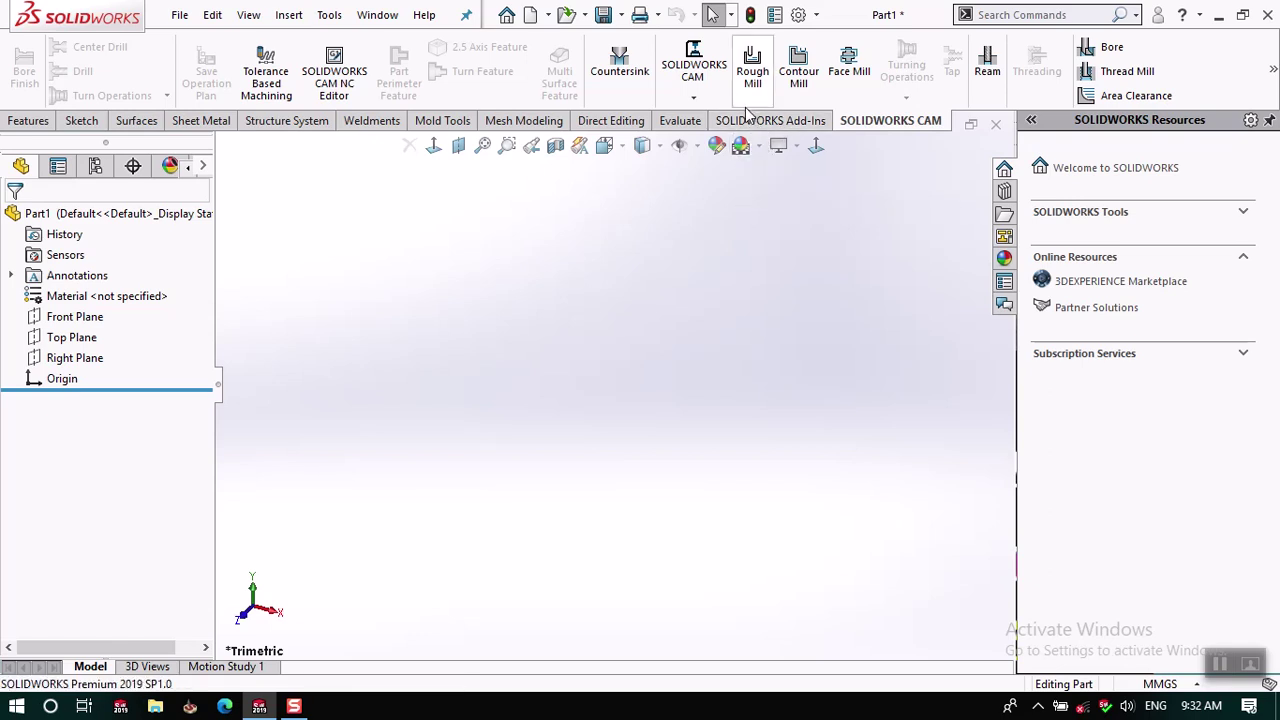
{"action": "left_click", "coordinate": [757, 121]}
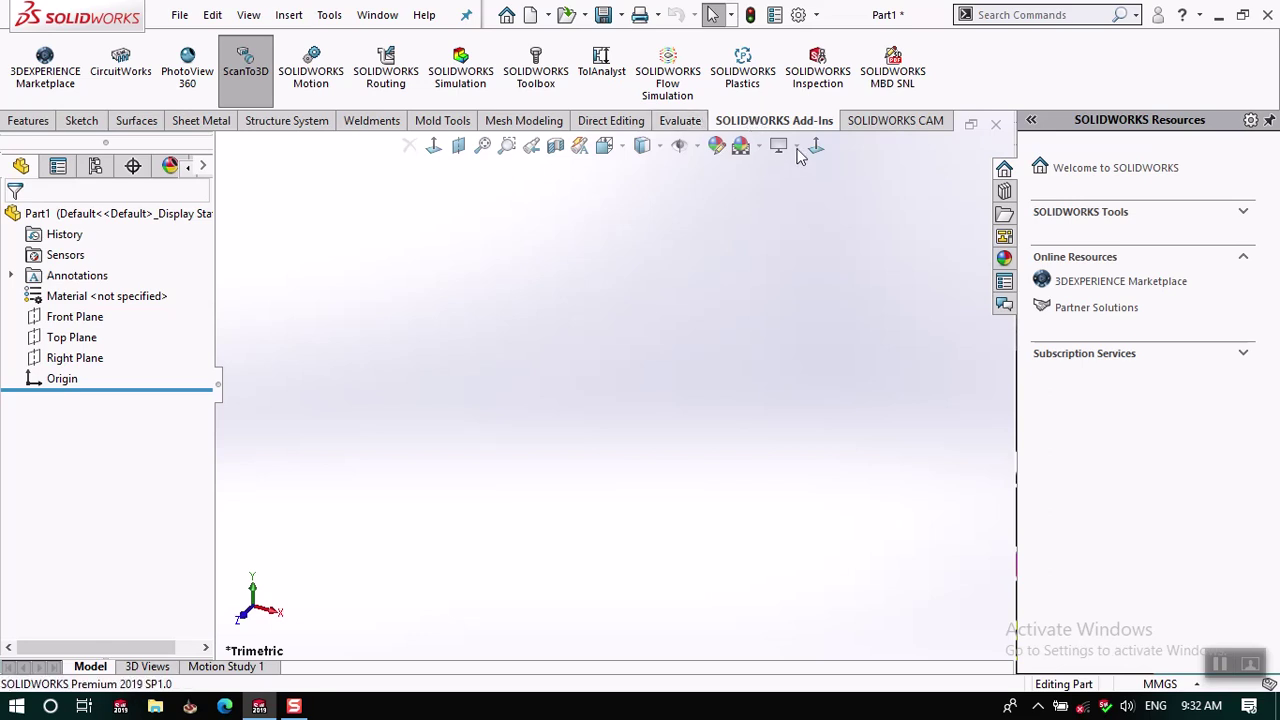
Remove the Mold Tools and SOLIDWORKS Add-Ins command sets from the CommandManager.
{"action": "right_click", "coordinate": [790, 121]}
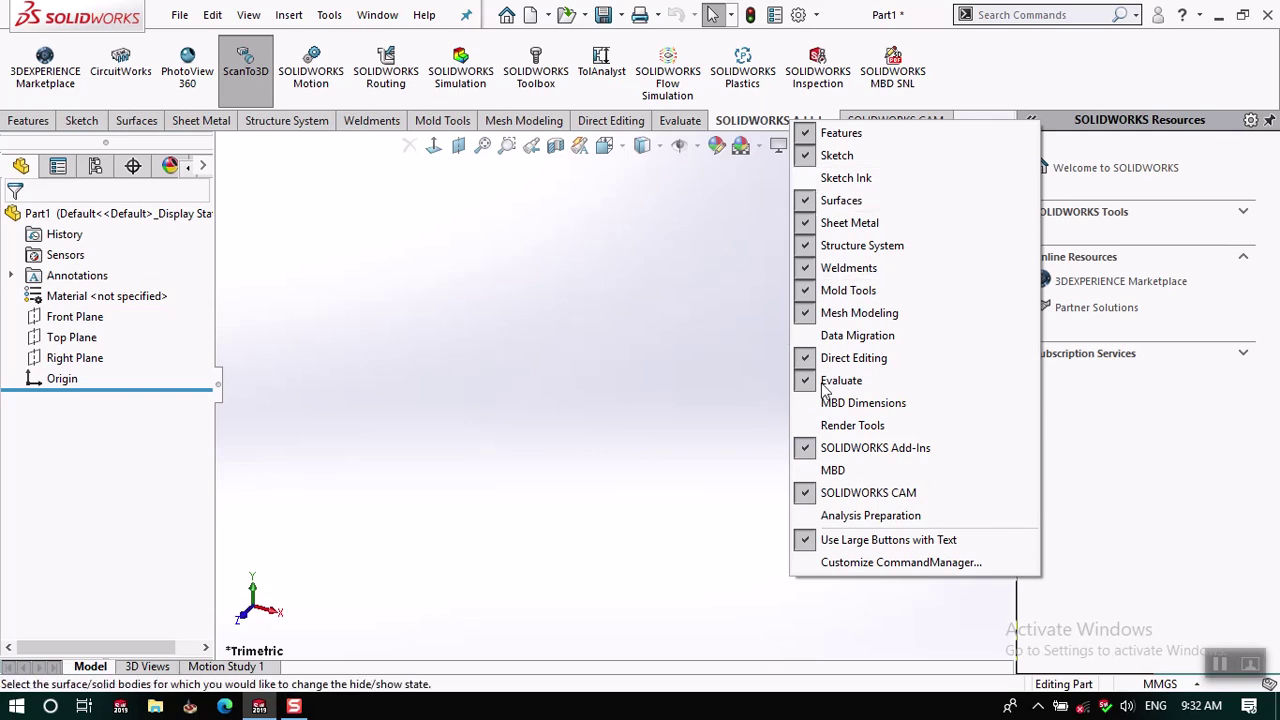
{"action": "left_click", "coordinate": [808, 290]}
{"action": "right_click", "coordinate": [751, 122]}
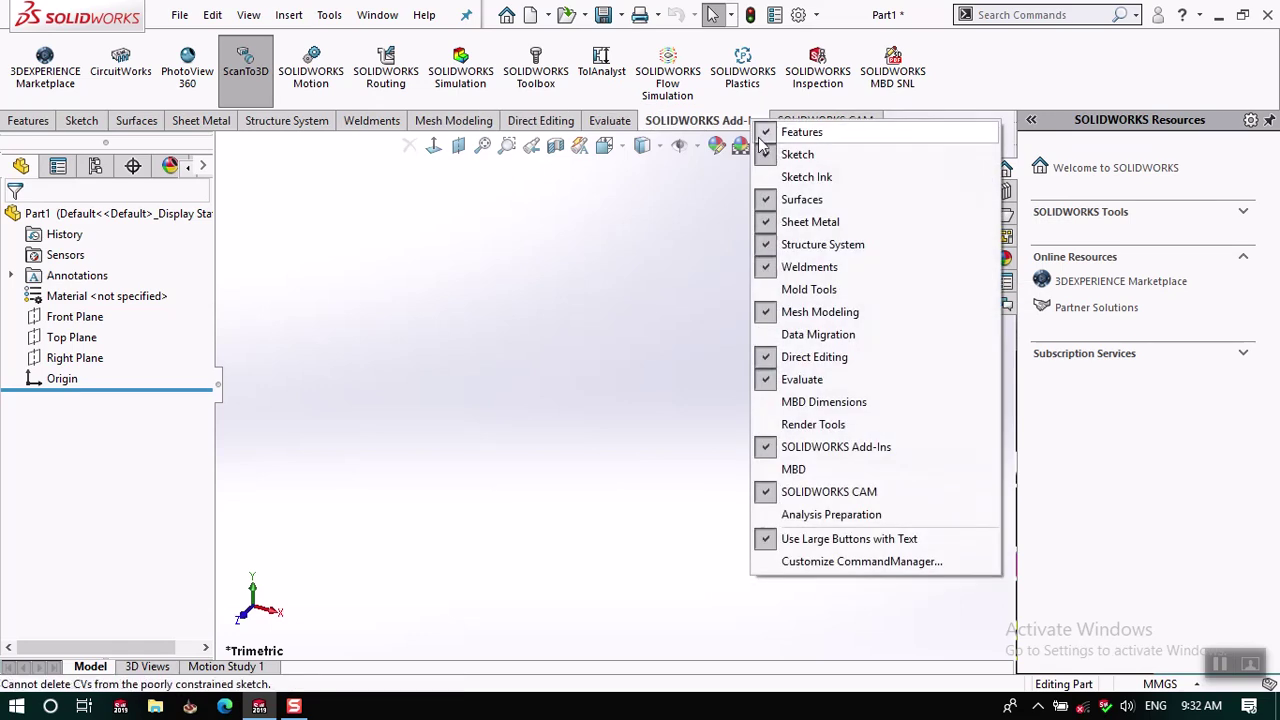
{"action": "left_click", "coordinate": [759, 452]}
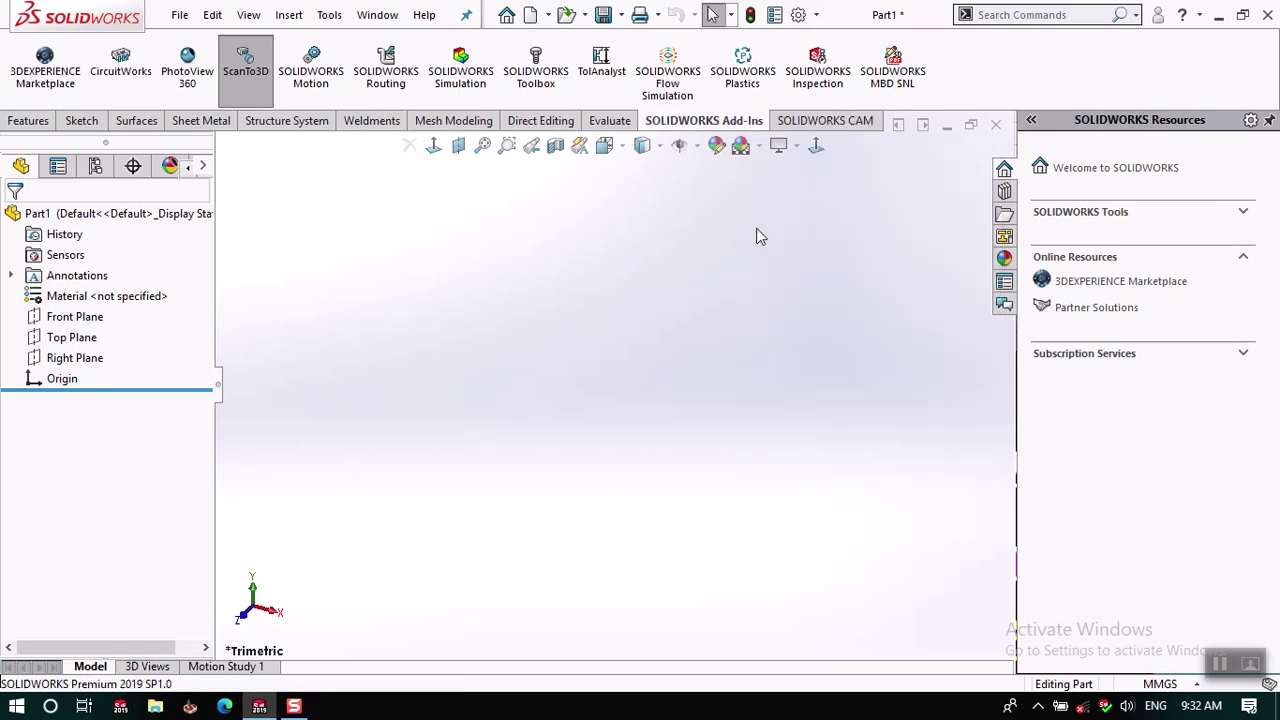
{"action": "right_click", "coordinate": [711, 122]}
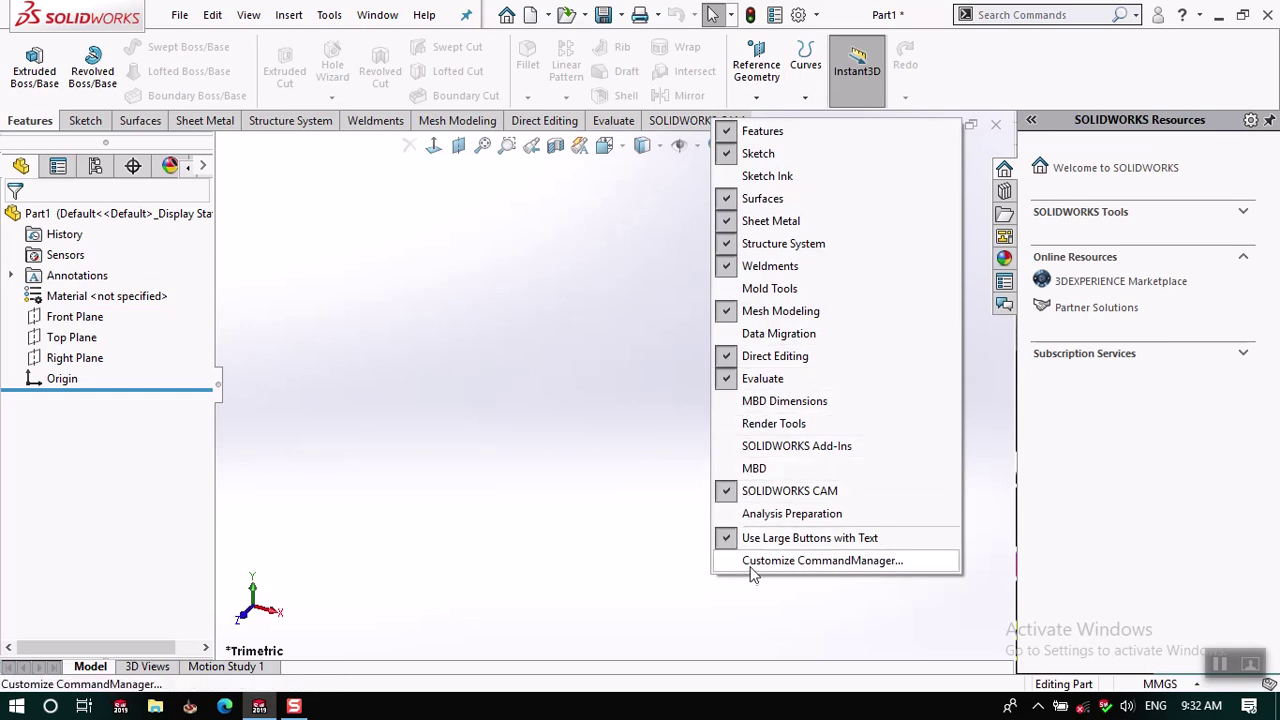
{"action": "left_click", "coordinate": [605, 547]}
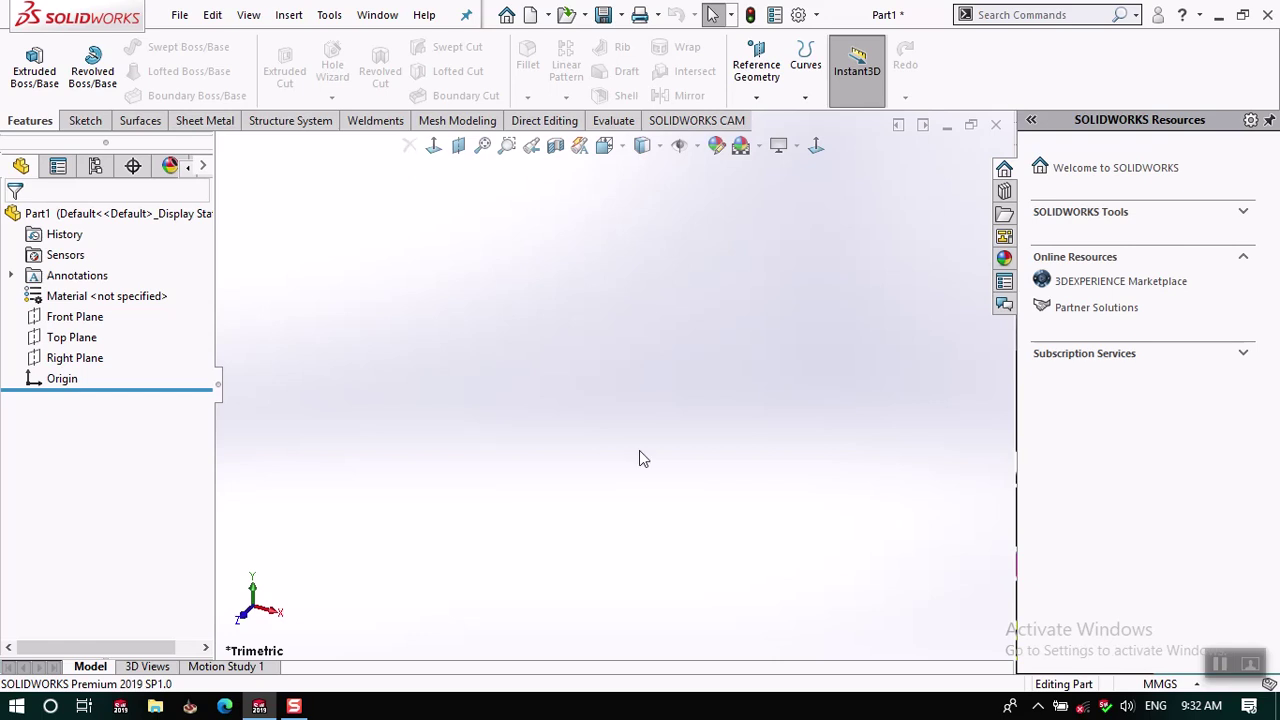
Start an extruded boss on the Top Plane and sketch a center rectangle about 185 by 102 mm, centred on the origin.
{"action": "left_click", "coordinate": [34, 62]}
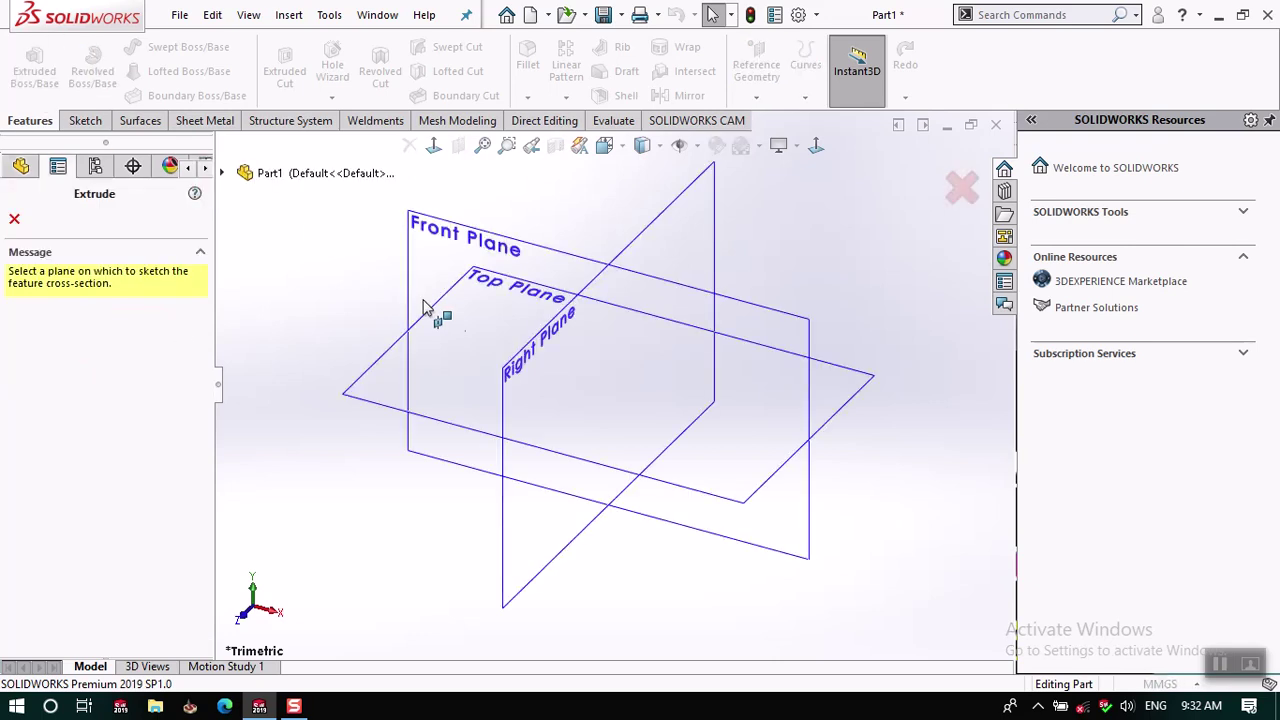
{"action": "left_click", "coordinate": [386, 371]}
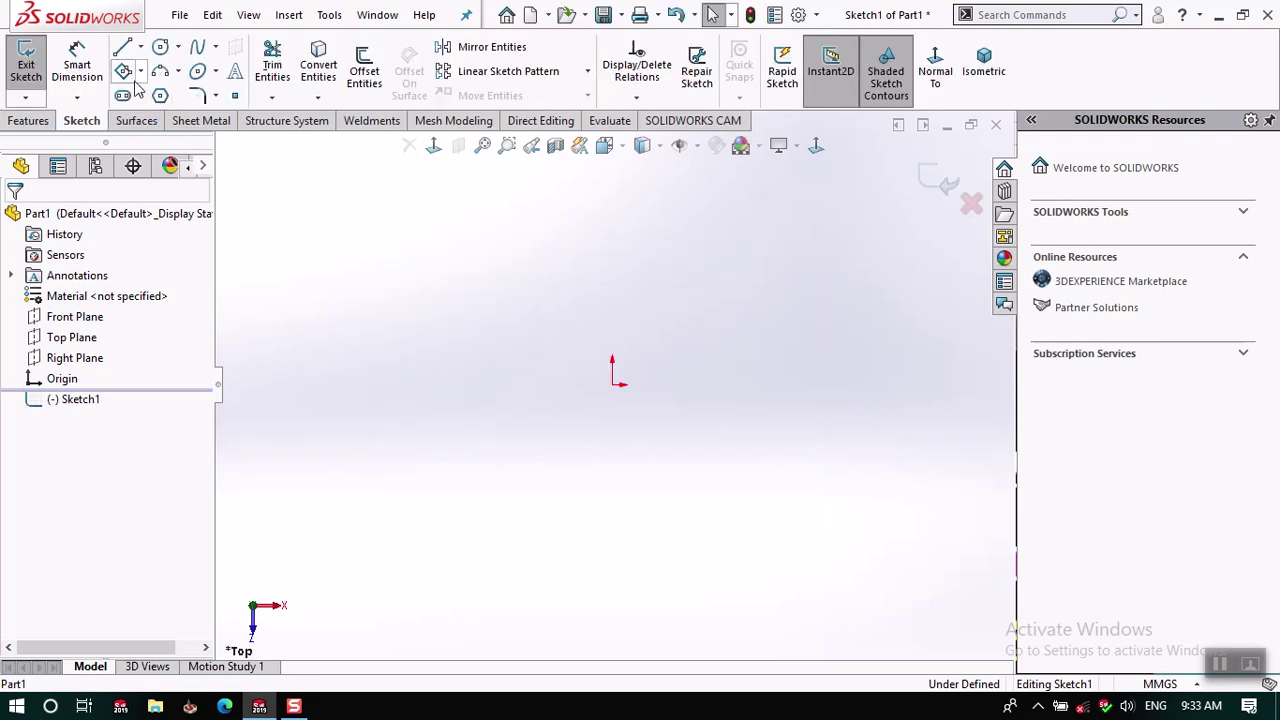
{"action": "left_click", "coordinate": [142, 72]}
{"action": "left_click", "coordinate": [155, 119]}
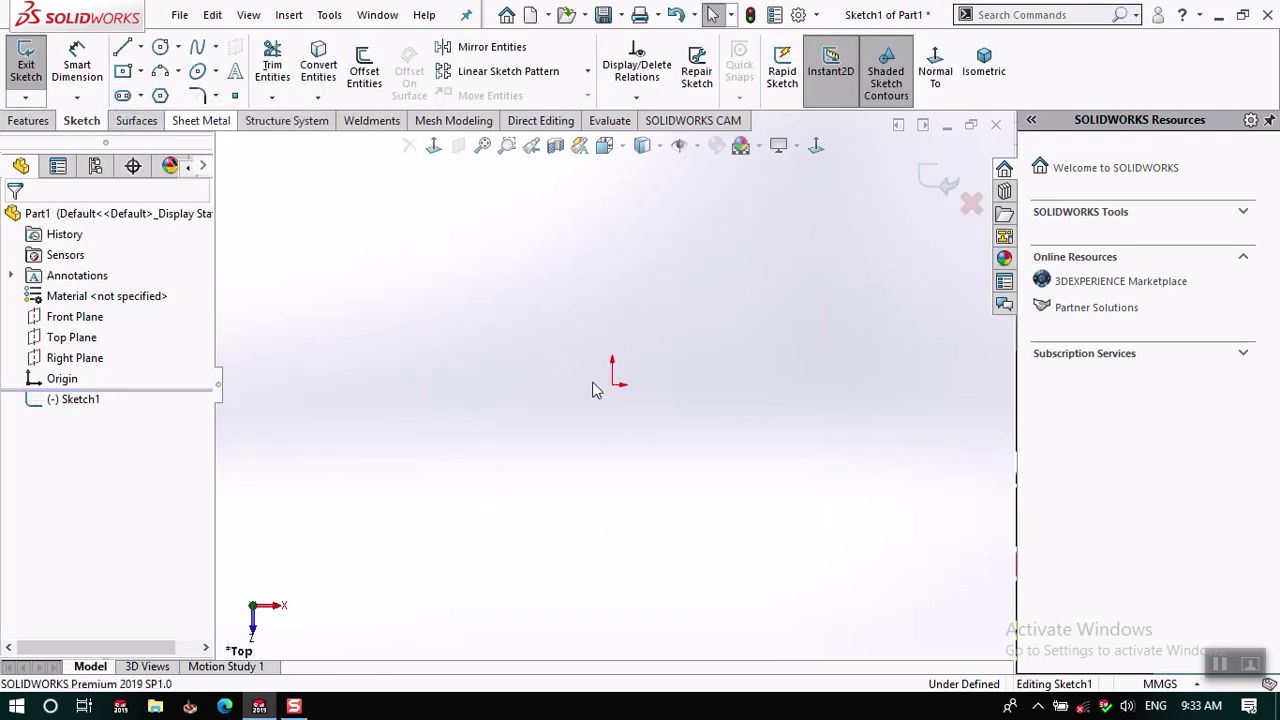
{"action": "left_click", "coordinate": [845, 522]}
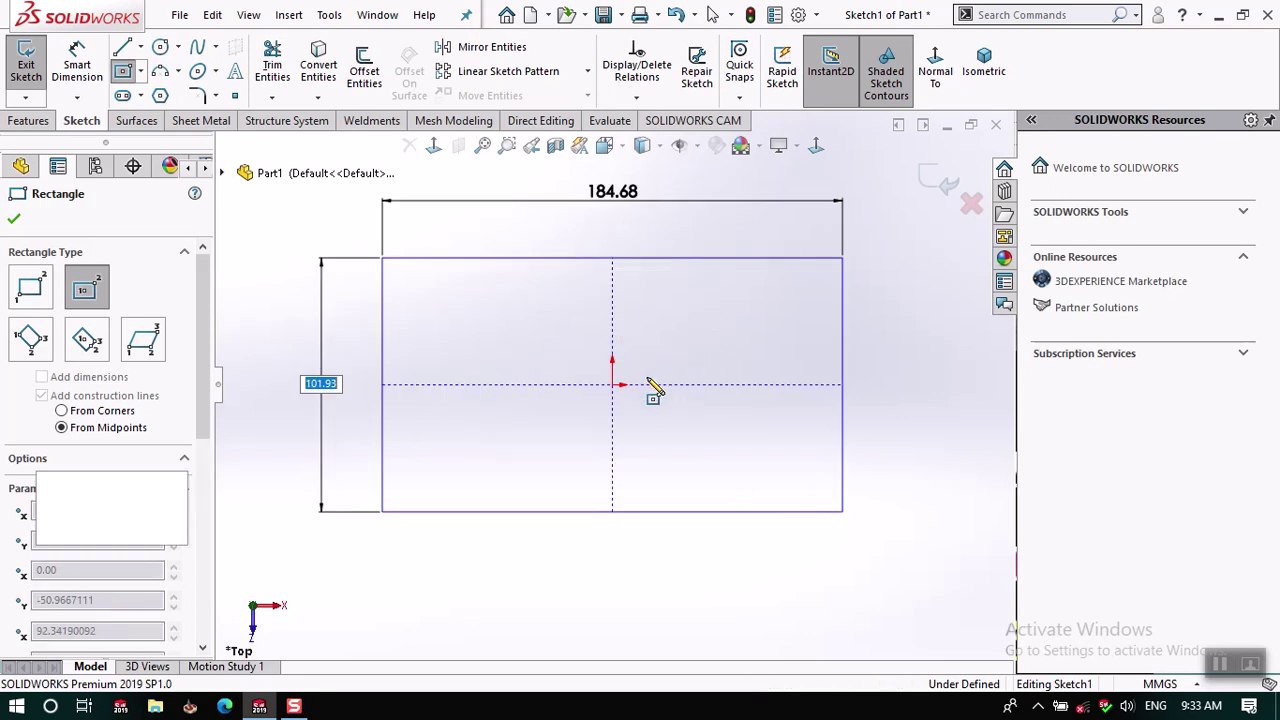
{"action": "key", "text": "Return"}
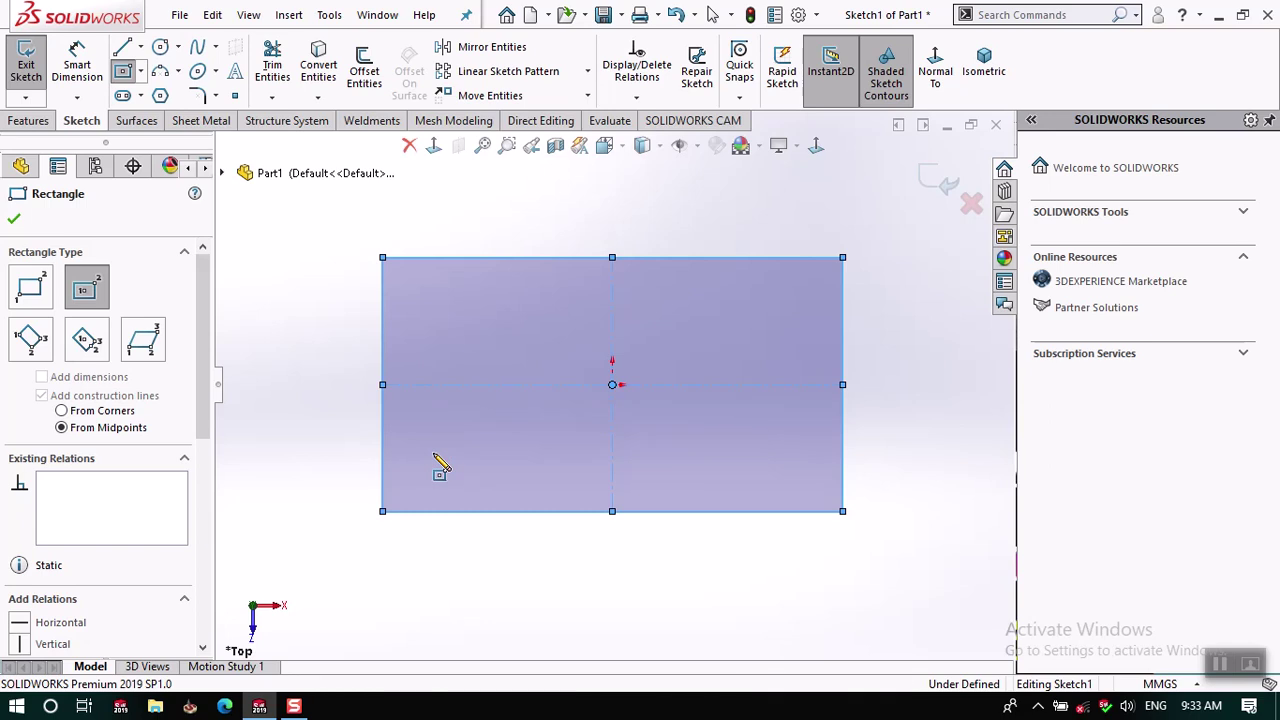
{"action": "right_click", "coordinate": [440, 466]}
{"action": "left_click", "coordinate": [452, 469]}
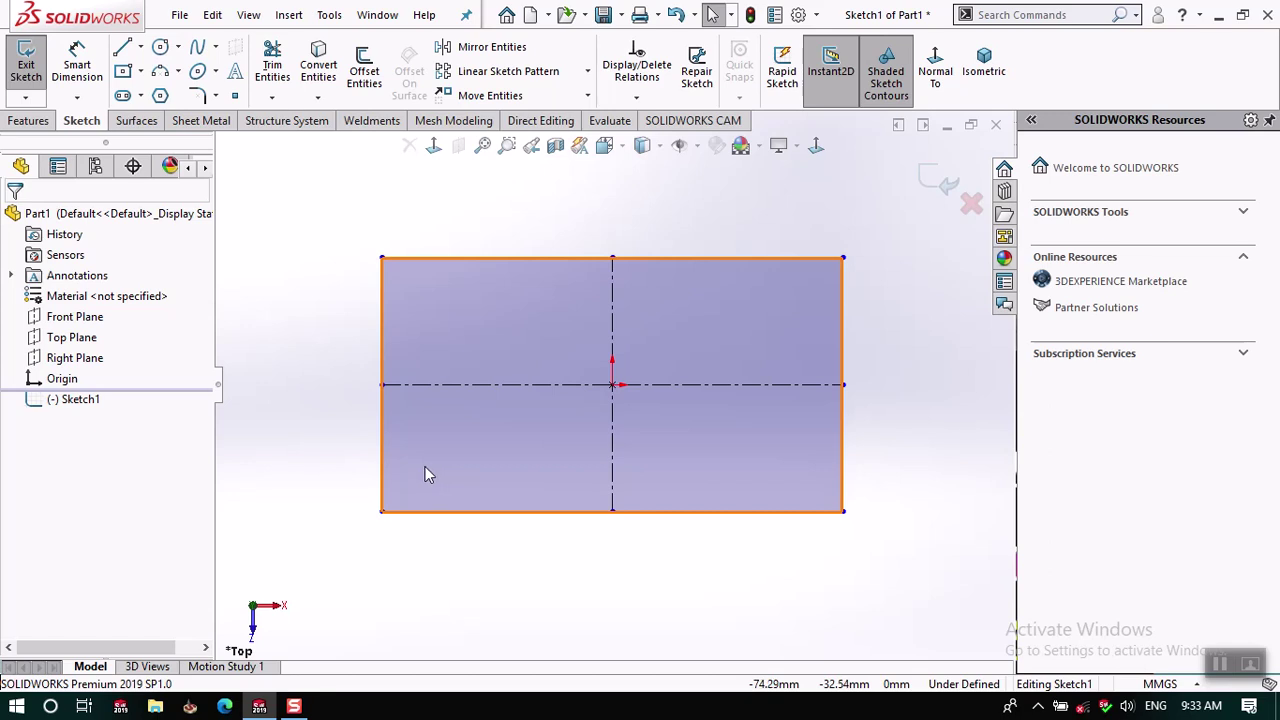
Dimension the rectangle's upper horizontal edge and set its length to 125 mm.
{"action": "left_click", "coordinate": [86, 80]}
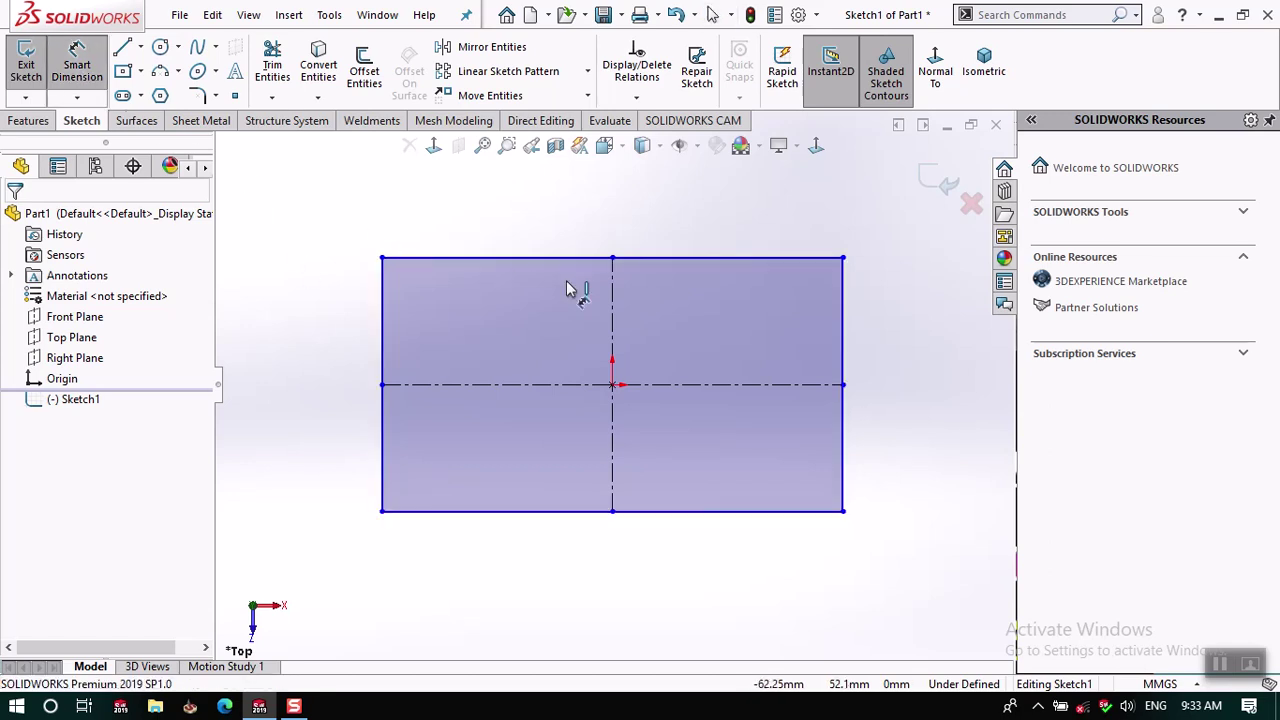
{"action": "left_click", "coordinate": [601, 257]}
{"action": "left_click", "coordinate": [598, 235]}
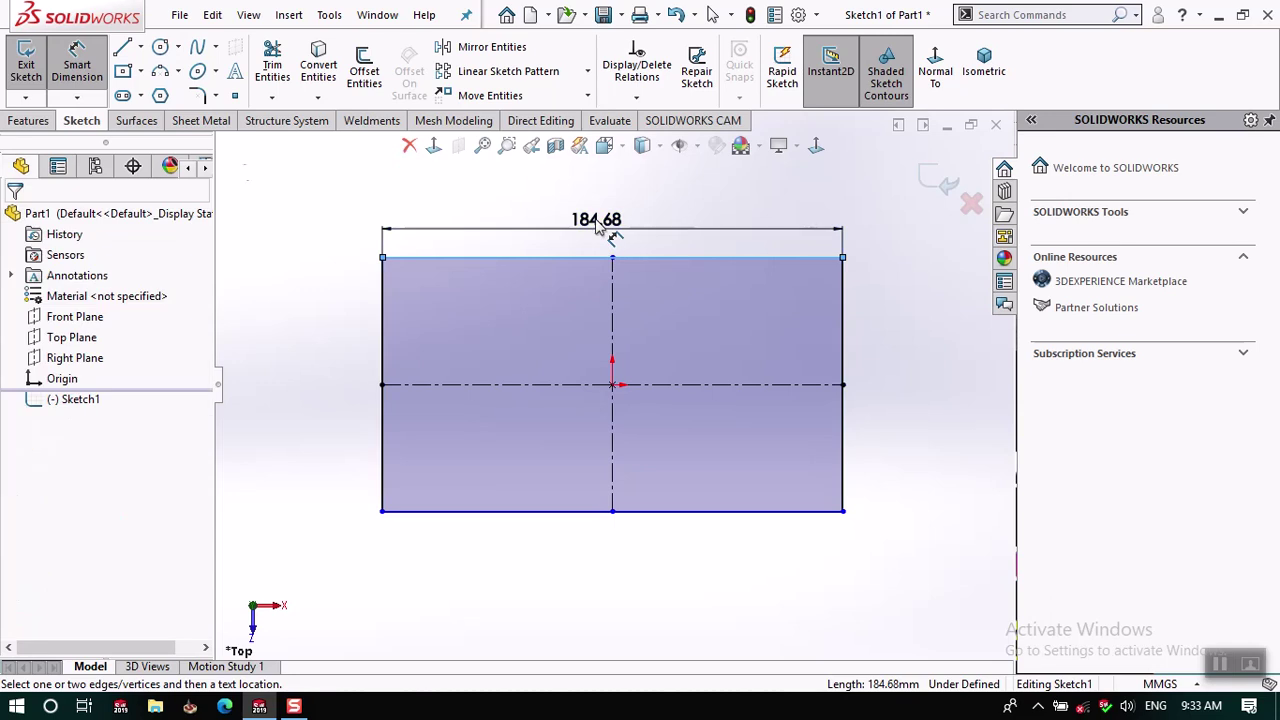
{"action": "left_click", "coordinate": [598, 228]}
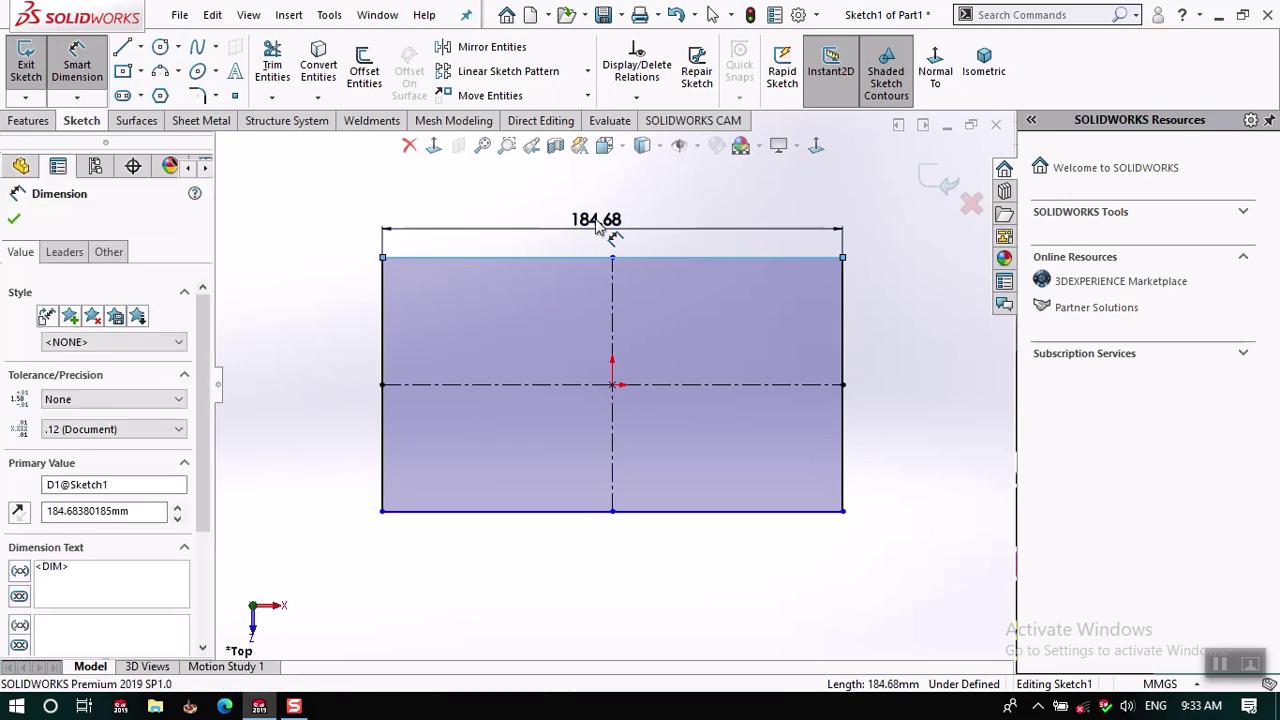
{"action": "type", "text": "125"}
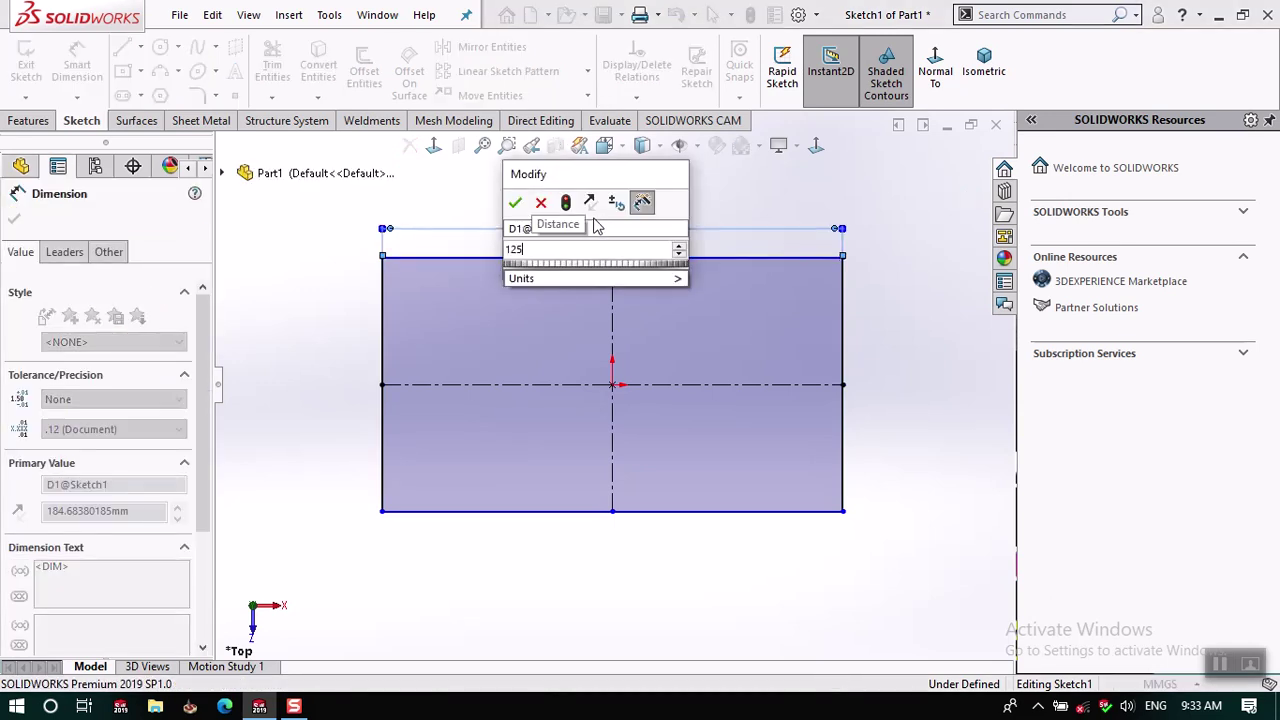
{"action": "left_click", "coordinate": [516, 203]}
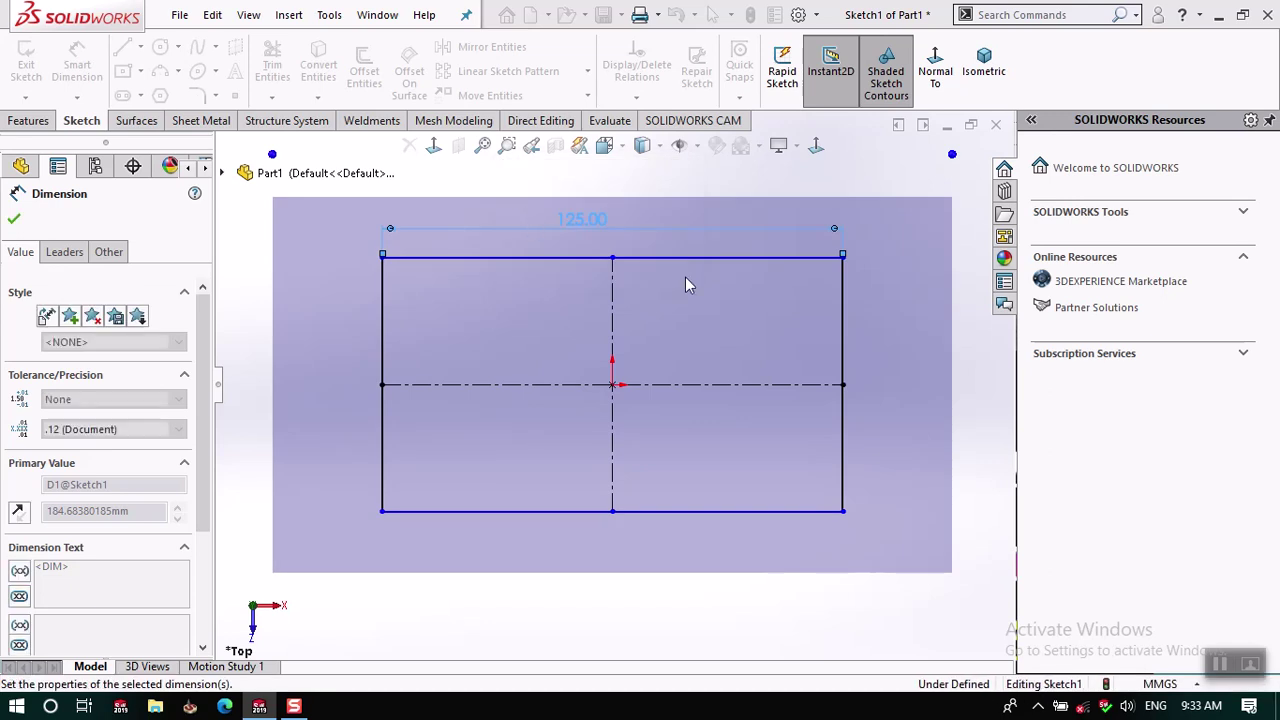
Dimension the rectangle's vertical edge, set it to 60 mm, and finish the sketch to continue with the extrusion.
{"action": "left_click", "coordinate": [860, 318]}
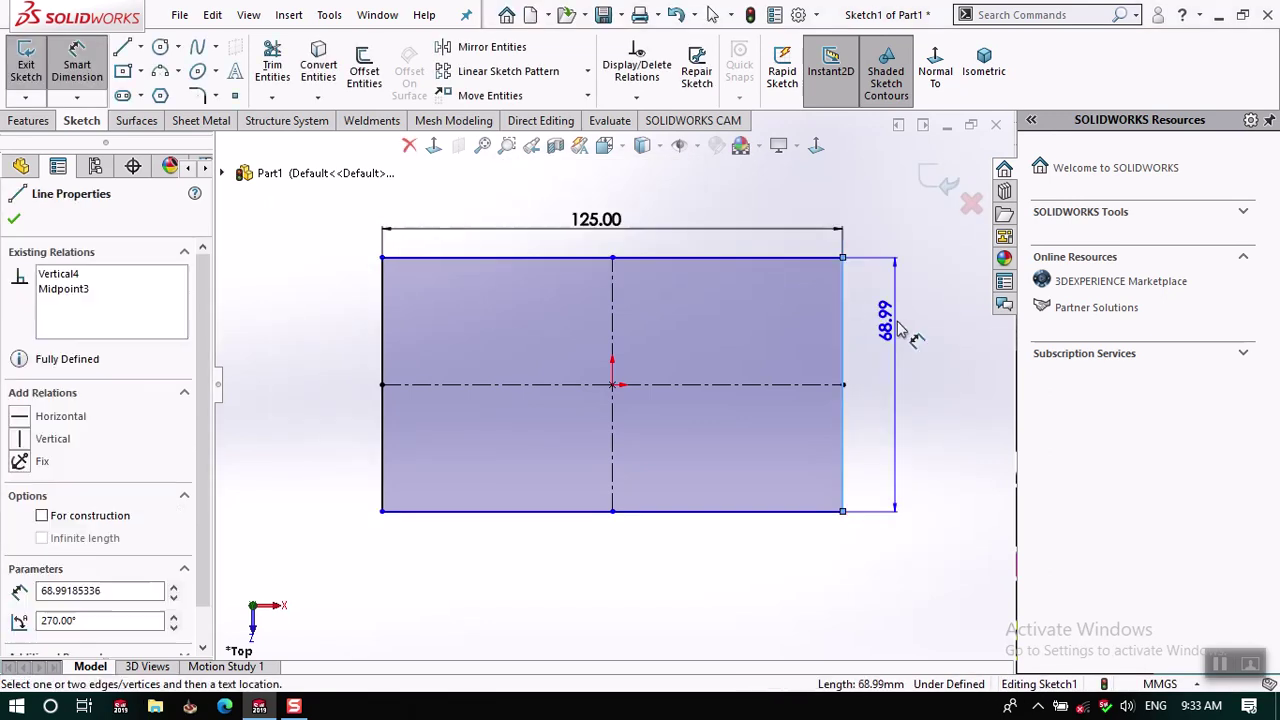
{"action": "left_click", "coordinate": [890, 386]}
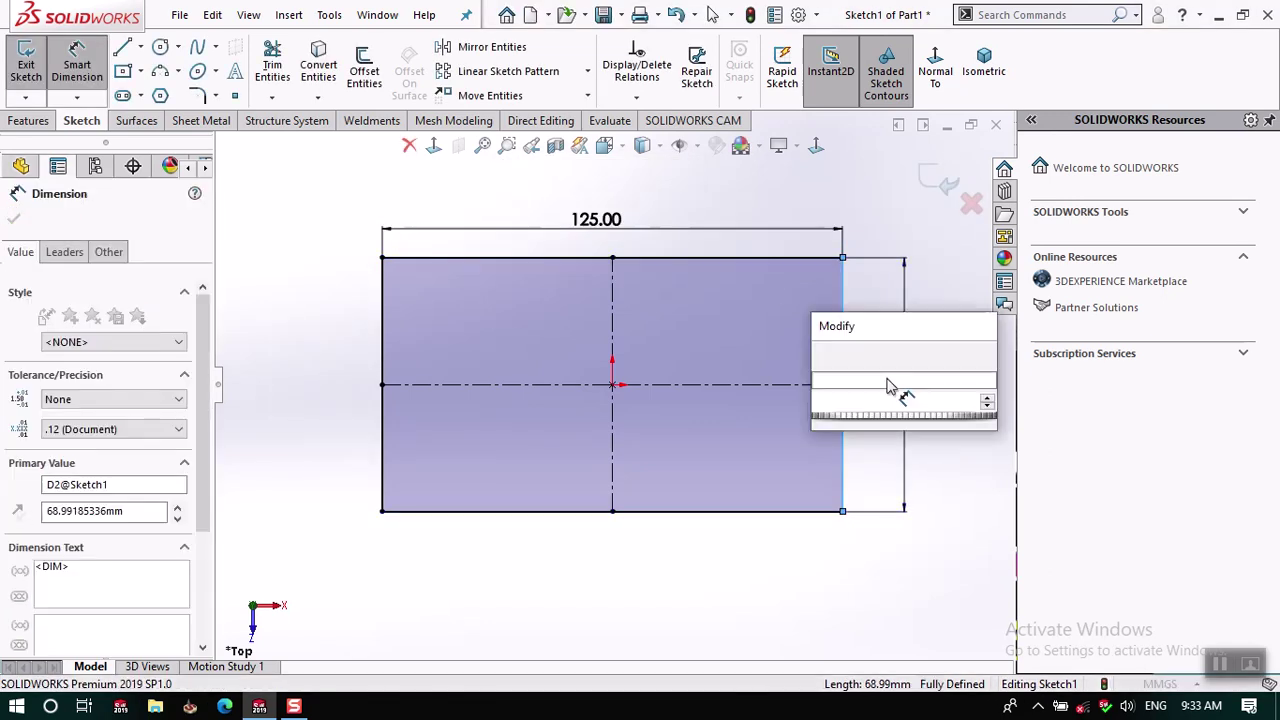
{"action": "type", "text": "65"}
{"action": "key", "text": "Return"}
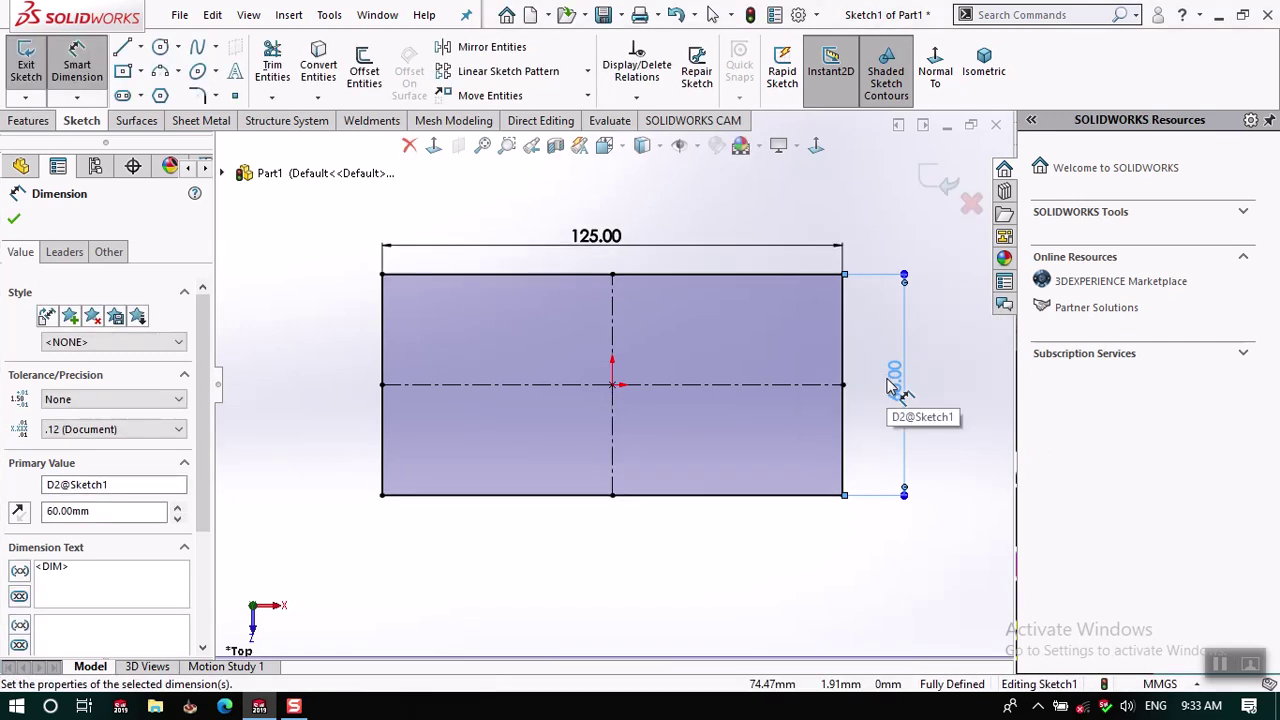
{"action": "left_click", "coordinate": [940, 180]}
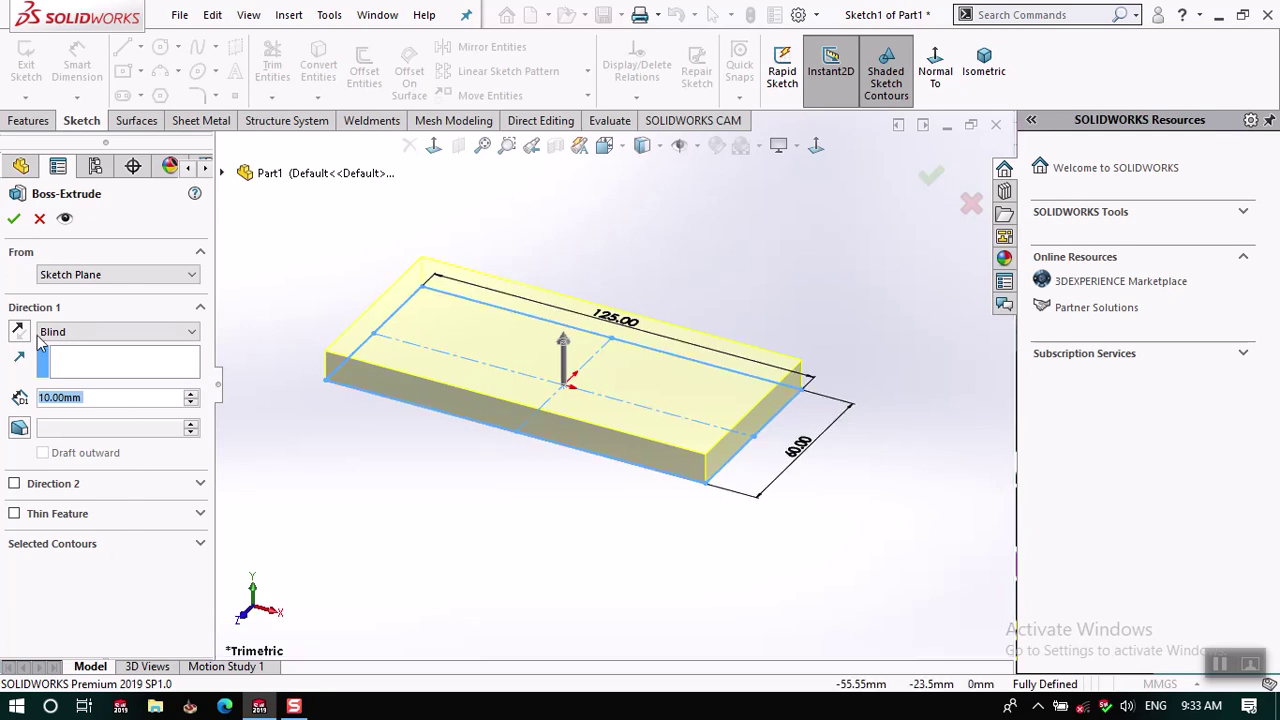
Reverse the direction of the 10 mm blind extrusion so the plate extends below the sketch plane.
{"action": "left_click", "coordinate": [17, 332]}
{"action": "left_click", "coordinate": [17, 332]}
{"action": "left_click", "coordinate": [17, 332]}
{"action": "left_click", "coordinate": [17, 332]}
{"action": "left_click", "coordinate": [17, 332]}
{"action": "left_click", "coordinate": [17, 332]}
{"action": "left_click", "coordinate": [17, 332]}
{"action": "left_click", "coordinate": [17, 332]}
{"action": "left_click", "coordinate": [17, 332]}
{"action": "left_click", "coordinate": [17, 332]}
{"action": "left_click", "coordinate": [17, 332]}
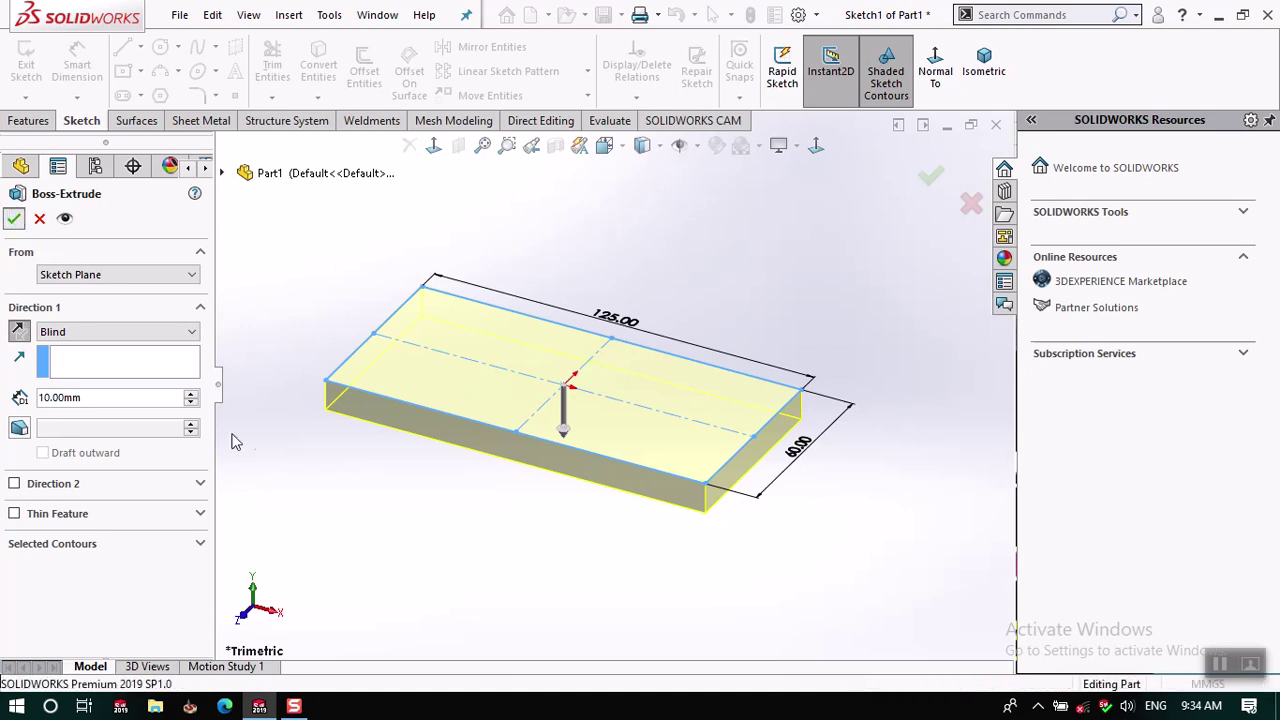
Accept the 10 mm blind extrusion to complete the plate.
{"action": "key", "text": "Return"}
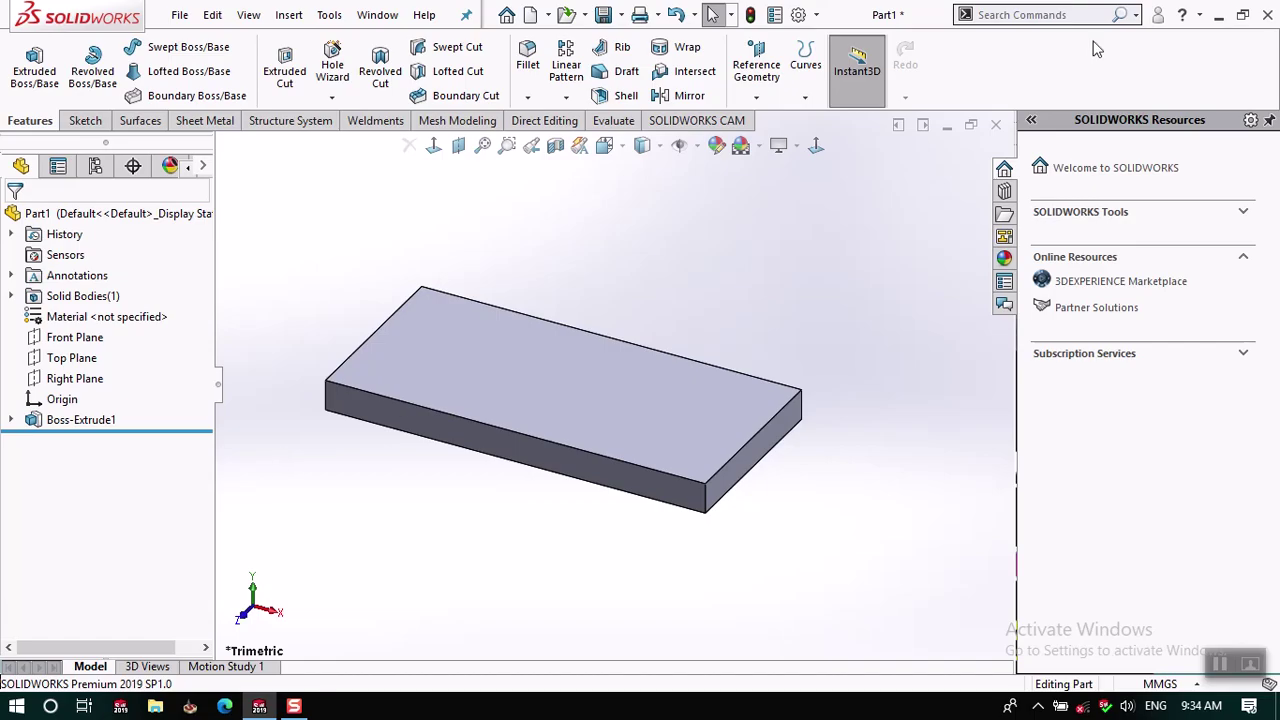
{"action": "left_click", "coordinate": [1218, 14]}
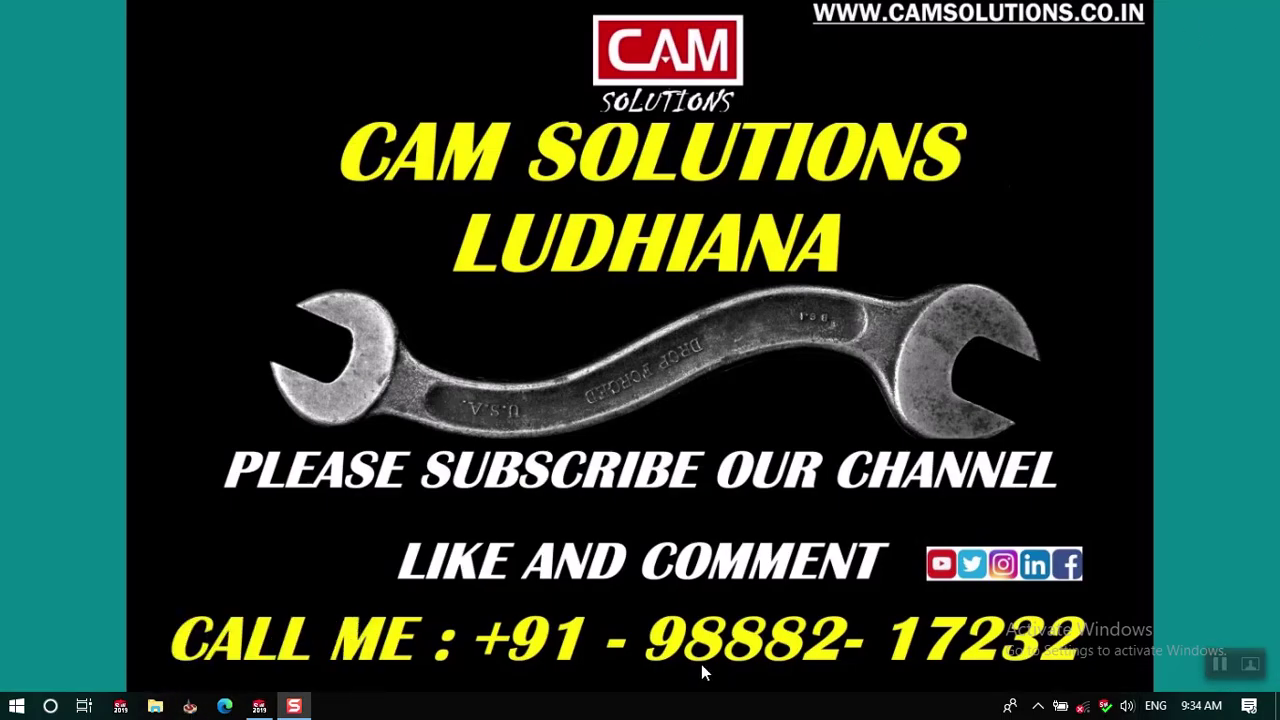
{"action": "left_click", "coordinate": [259, 707]}
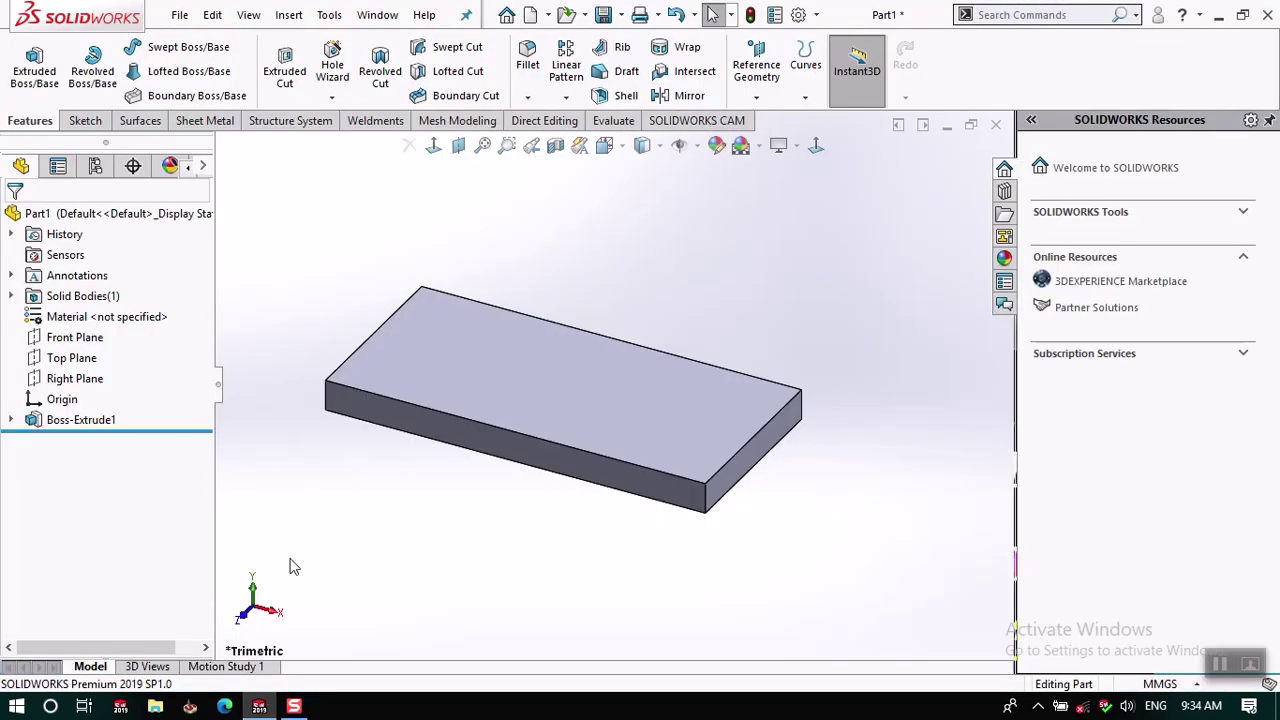
Display the SOLIDWORKS CAM commands and CAM feature tree, widening the tree area while keeping the whole plate in sight.
{"action": "left_click", "coordinate": [697, 121]}
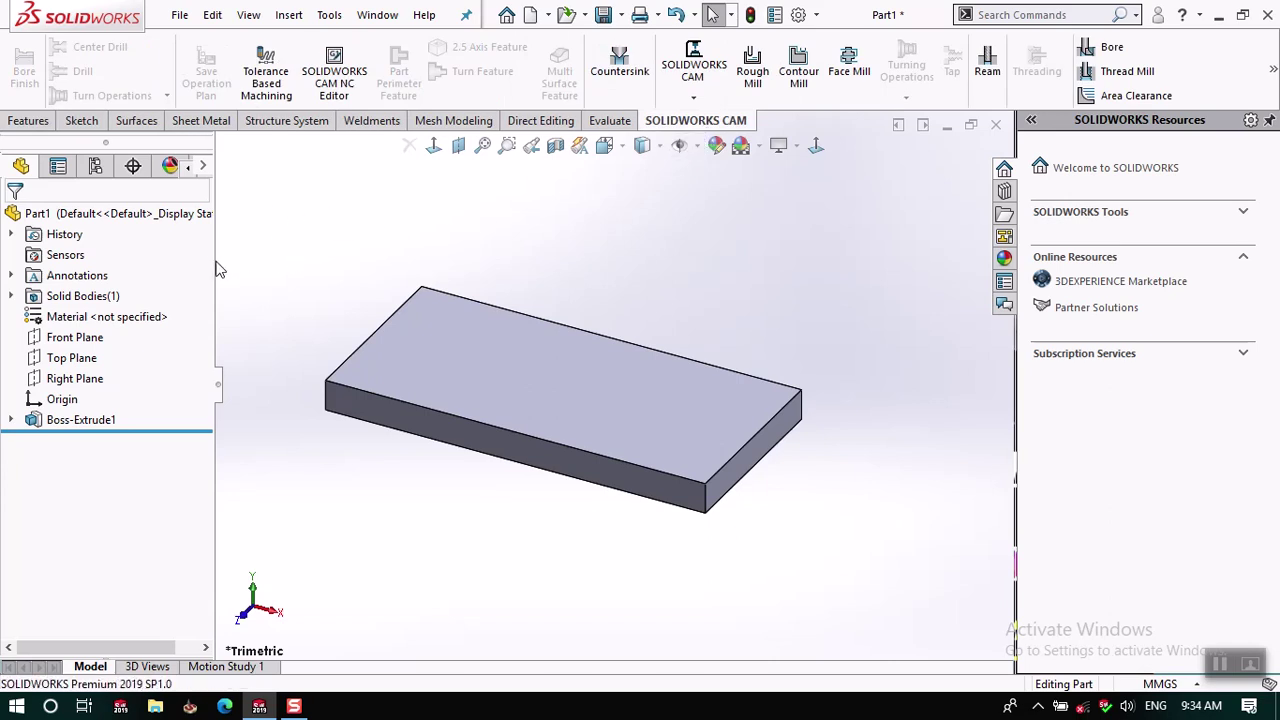
{"action": "left_click_drag", "start_coordinate": [213, 270], "coordinate": [414, 272]}
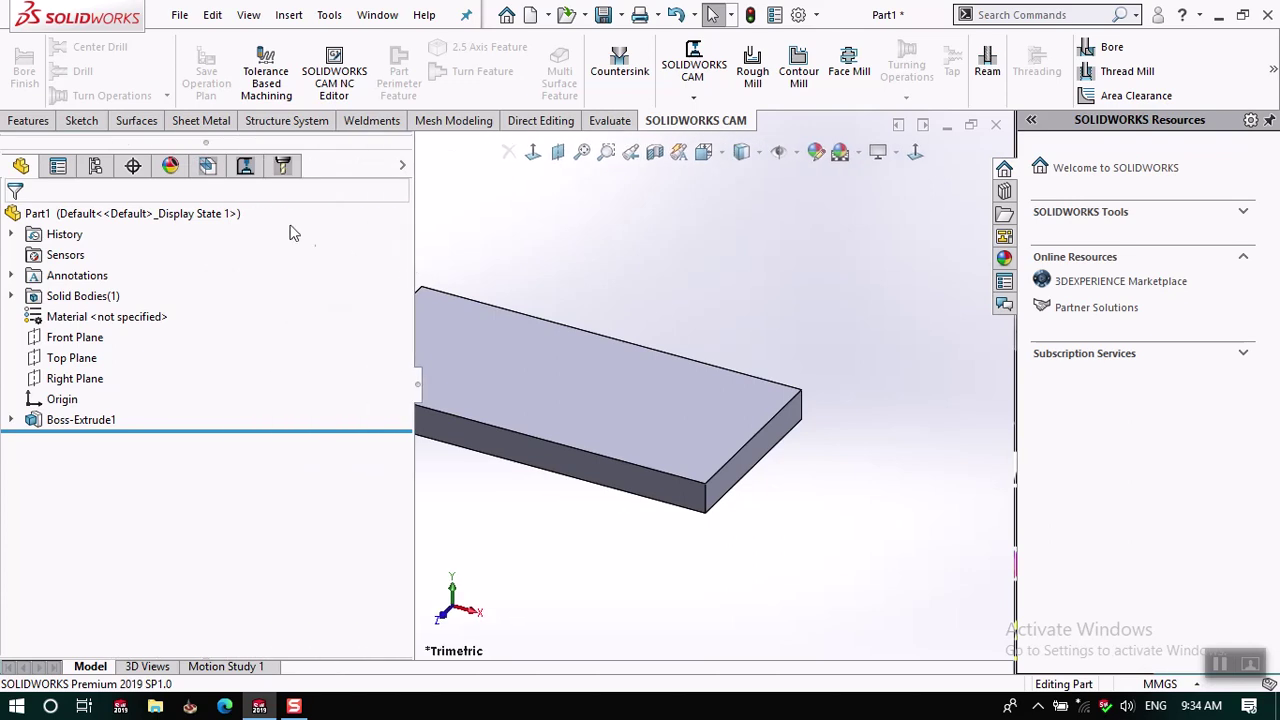
{"action": "left_click", "coordinate": [207, 166]}
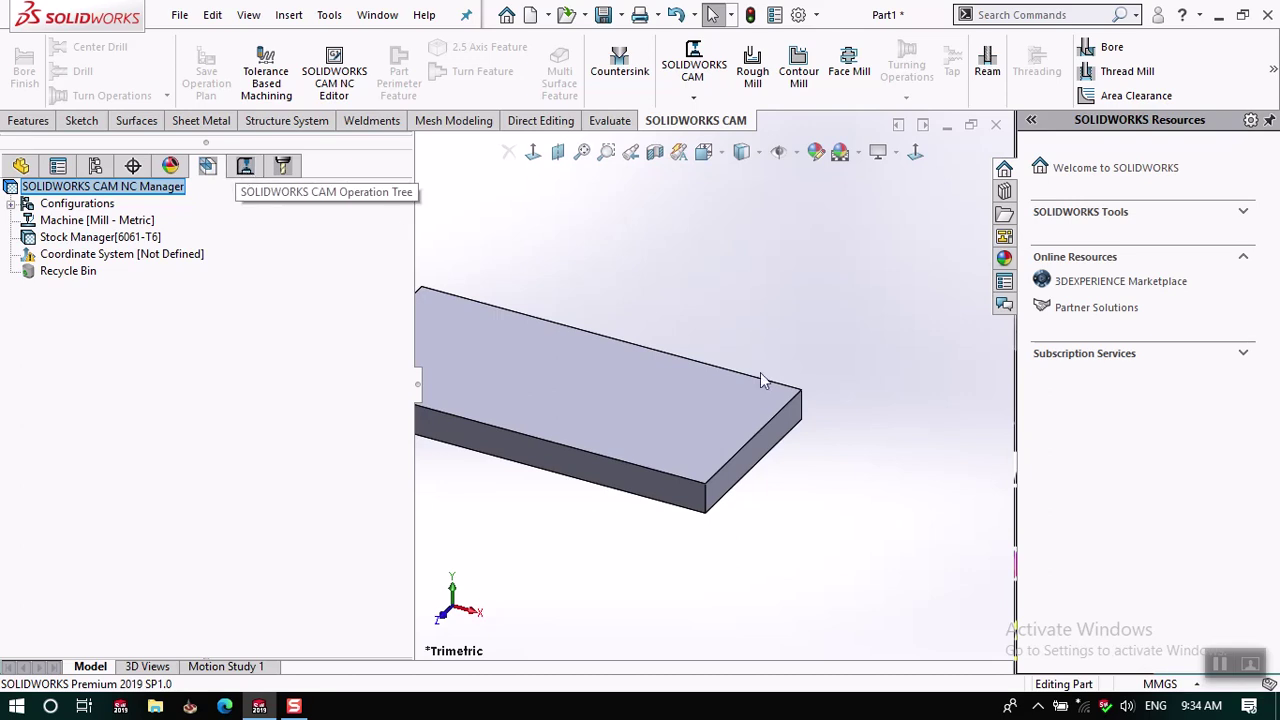
{"action": "scroll", "coordinate": [762, 375], "scroll_direction": "up", "scroll_amount": 2}
{"action": "scroll", "coordinate": [763, 379], "scroll_direction": "down", "scroll_amount": 2}
{"action": "scroll", "coordinate": [763, 378], "scroll_direction": "up", "scroll_amount": 3}
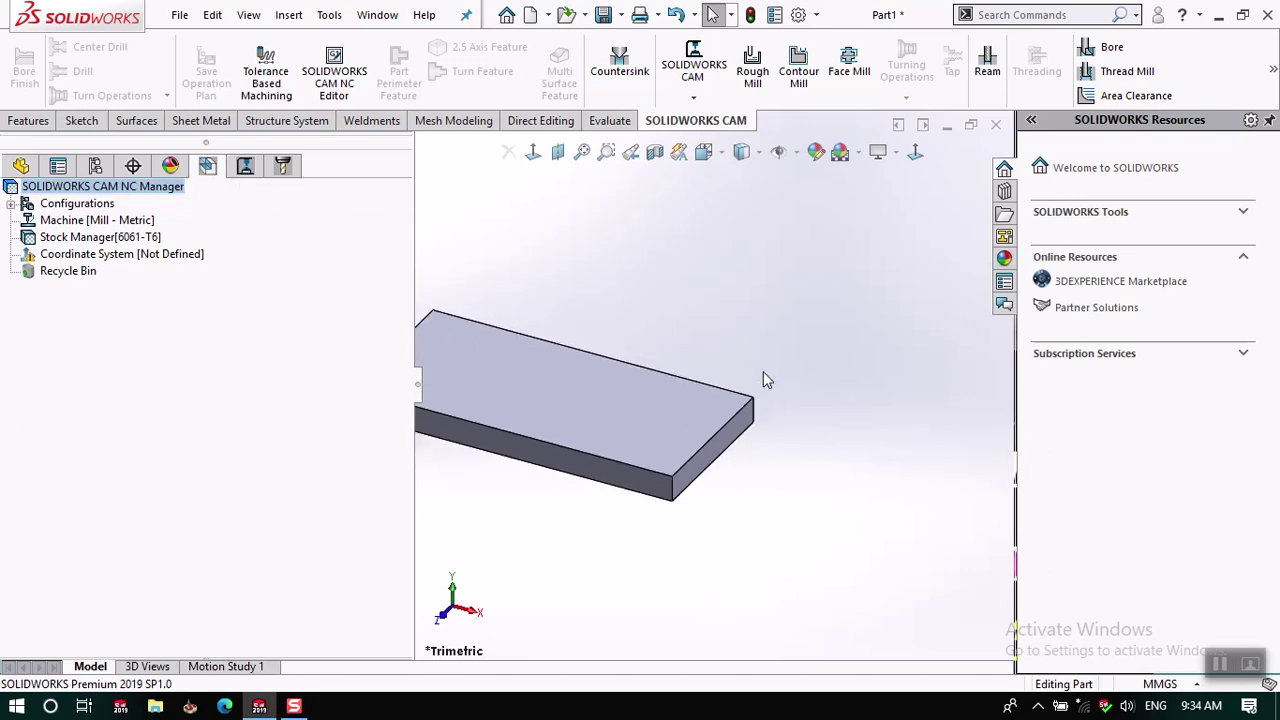
{"action": "scroll", "coordinate": [474, 392], "scroll_direction": "down", "scroll_amount": 4}
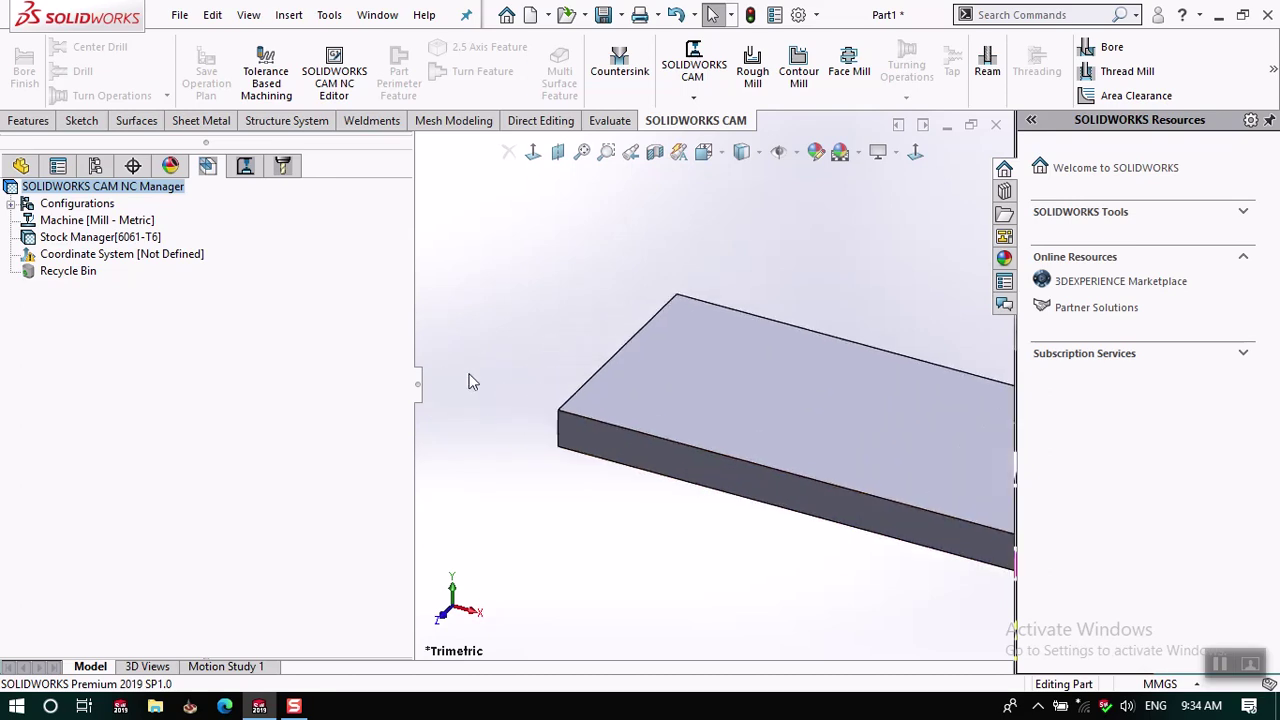
{"action": "scroll", "coordinate": [502, 382], "scroll_direction": "up", "scroll_amount": 2}
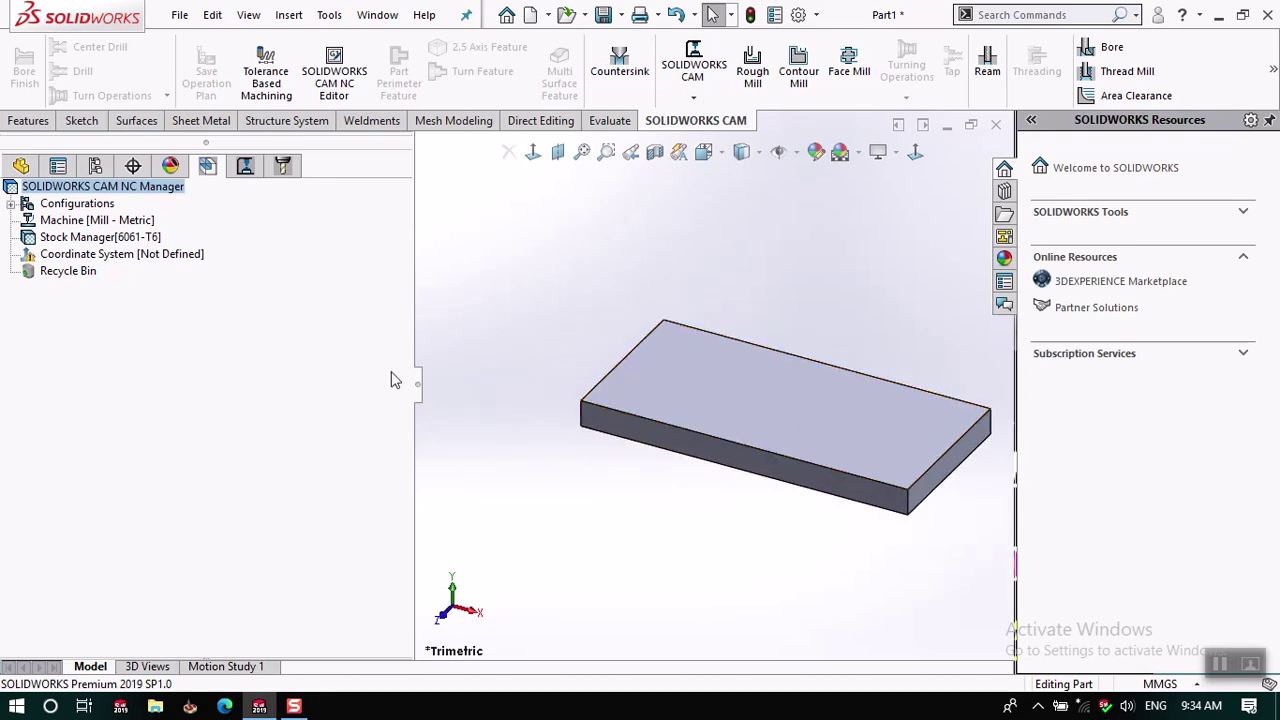
Edit the CAM coordinate system definition and place its user-defined origin on the plate's top front-left corner vertex.
{"action": "left_click", "coordinate": [150, 262]}
{"action": "right_click", "coordinate": [150, 262]}
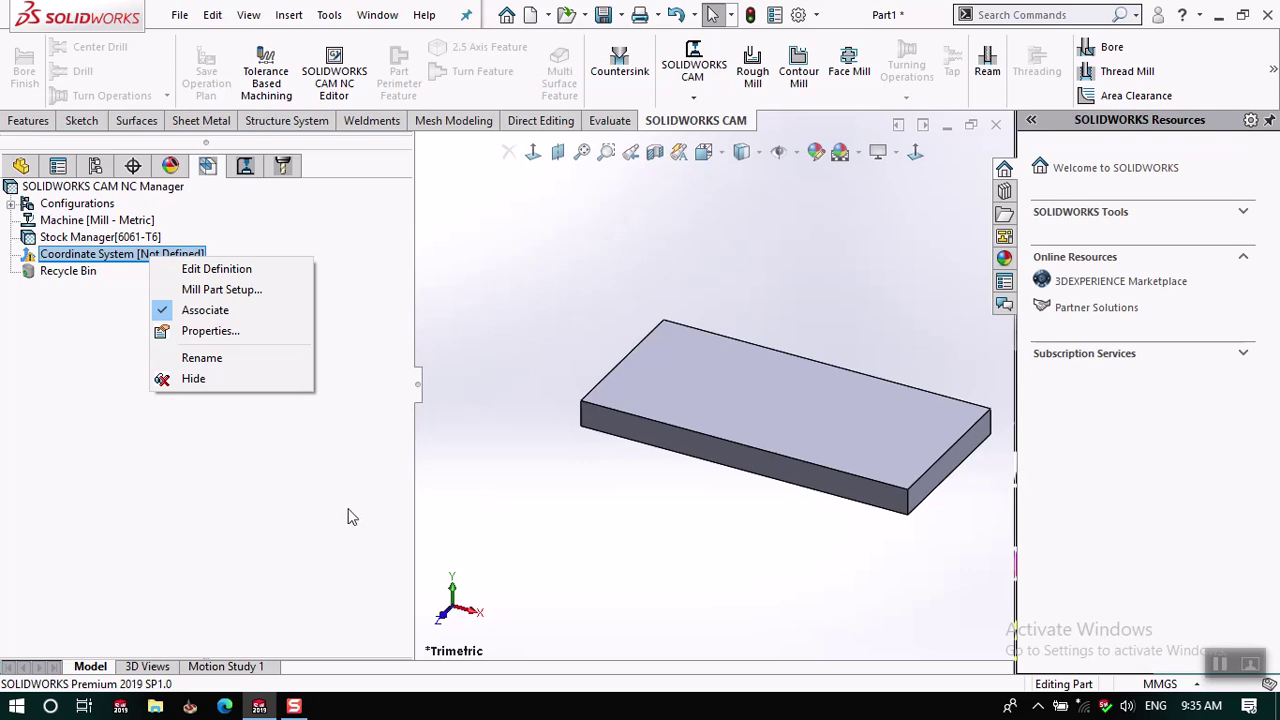
{"action": "left_click", "coordinate": [210, 270]}
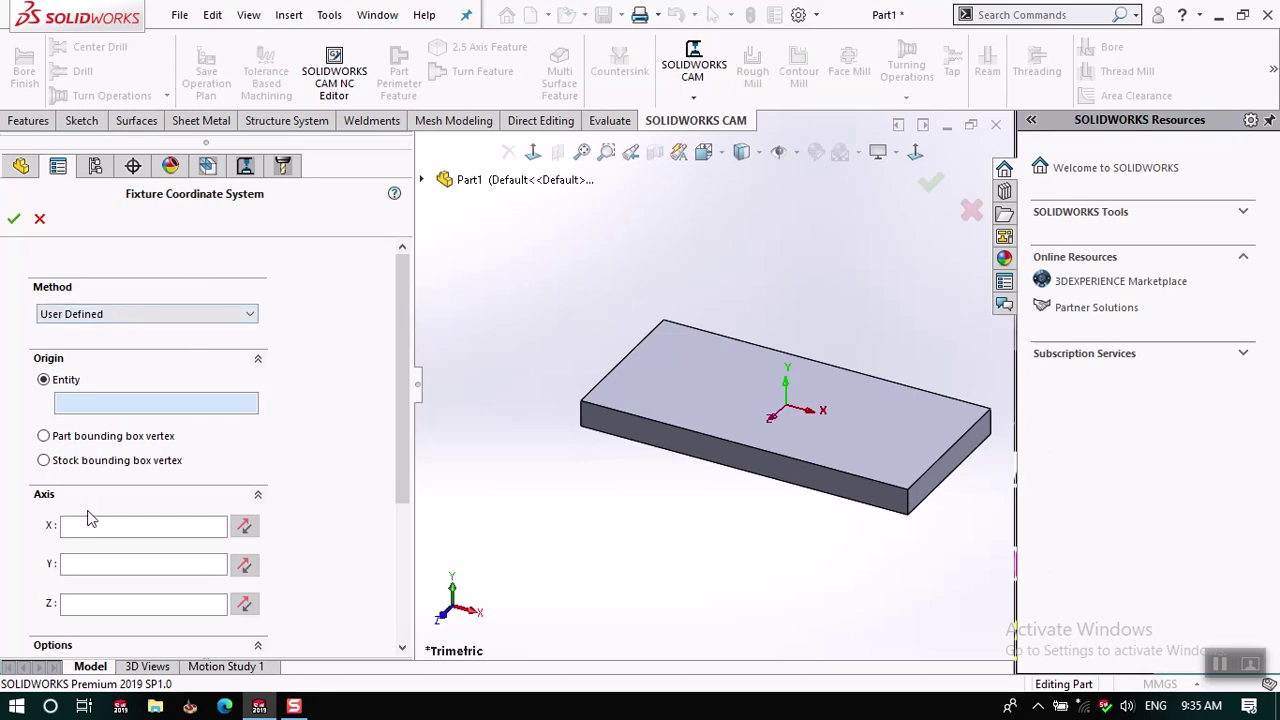
{"action": "left_click", "coordinate": [581, 401]}
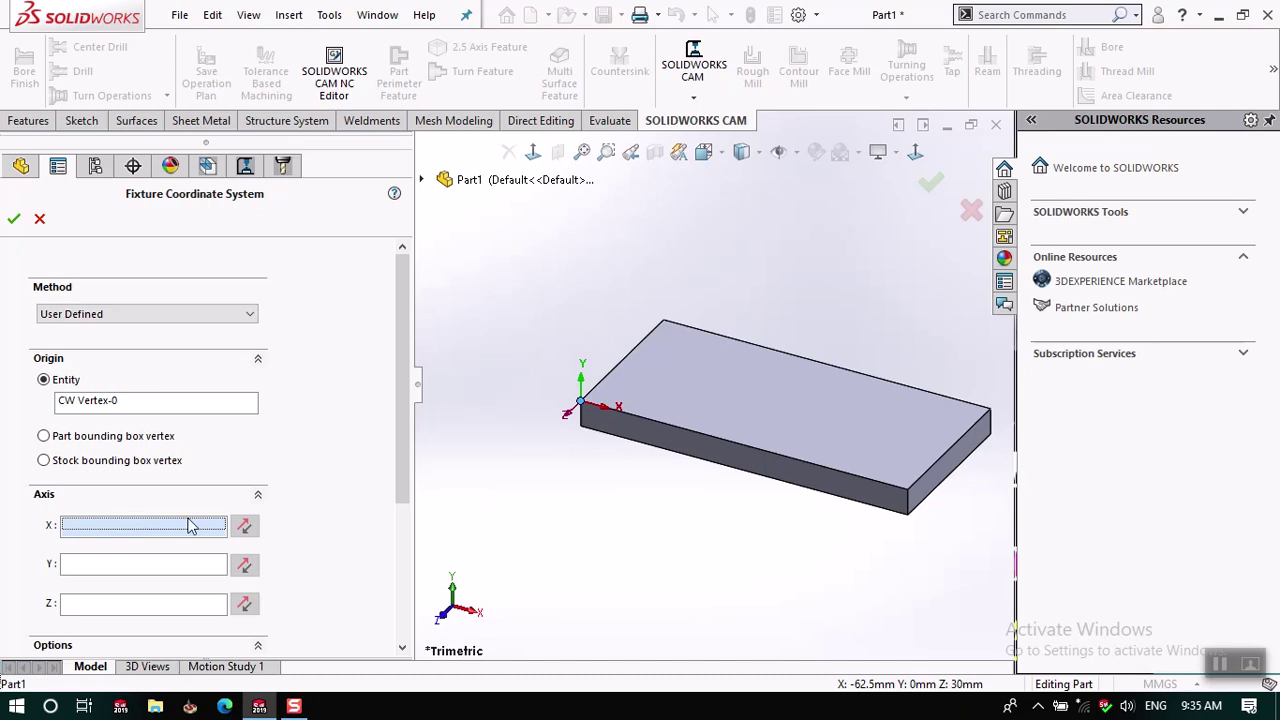
Align the X axis with the long front edge and the reversed Y axis with the short left edge, and accept the coordinate system.
{"action": "left_click", "coordinate": [624, 430]}
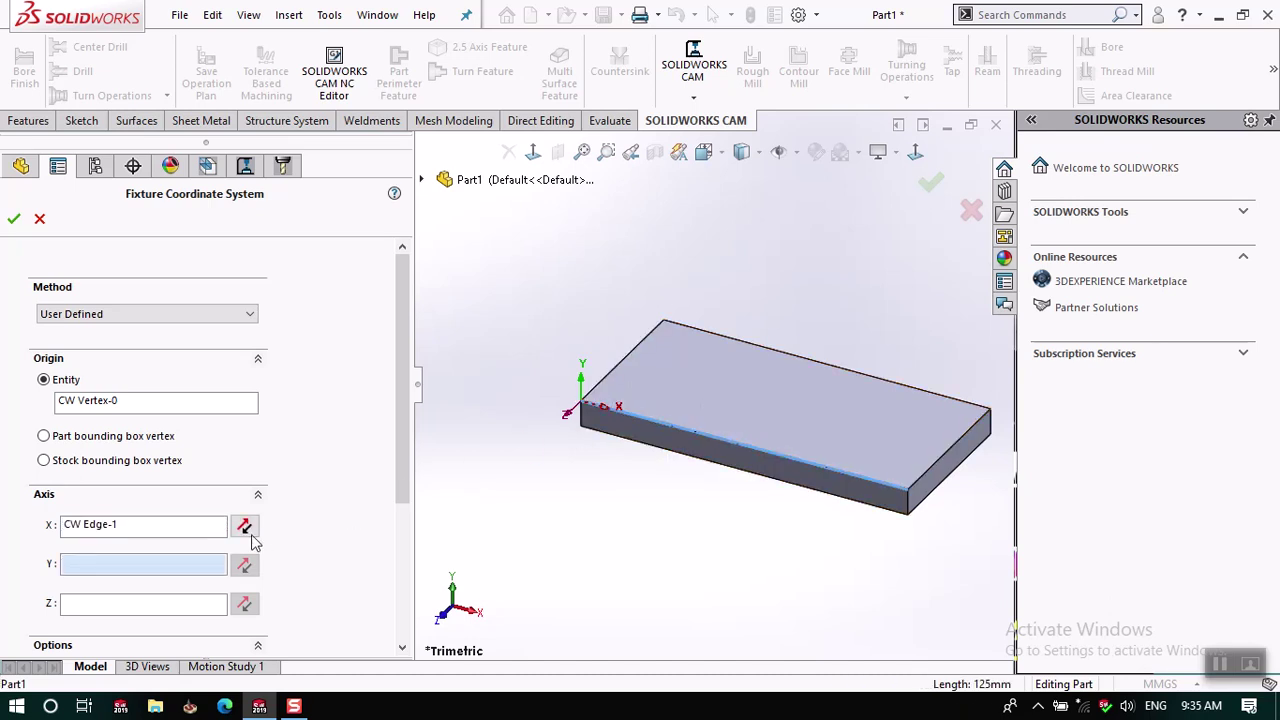
{"action": "left_click", "coordinate": [166, 564]}
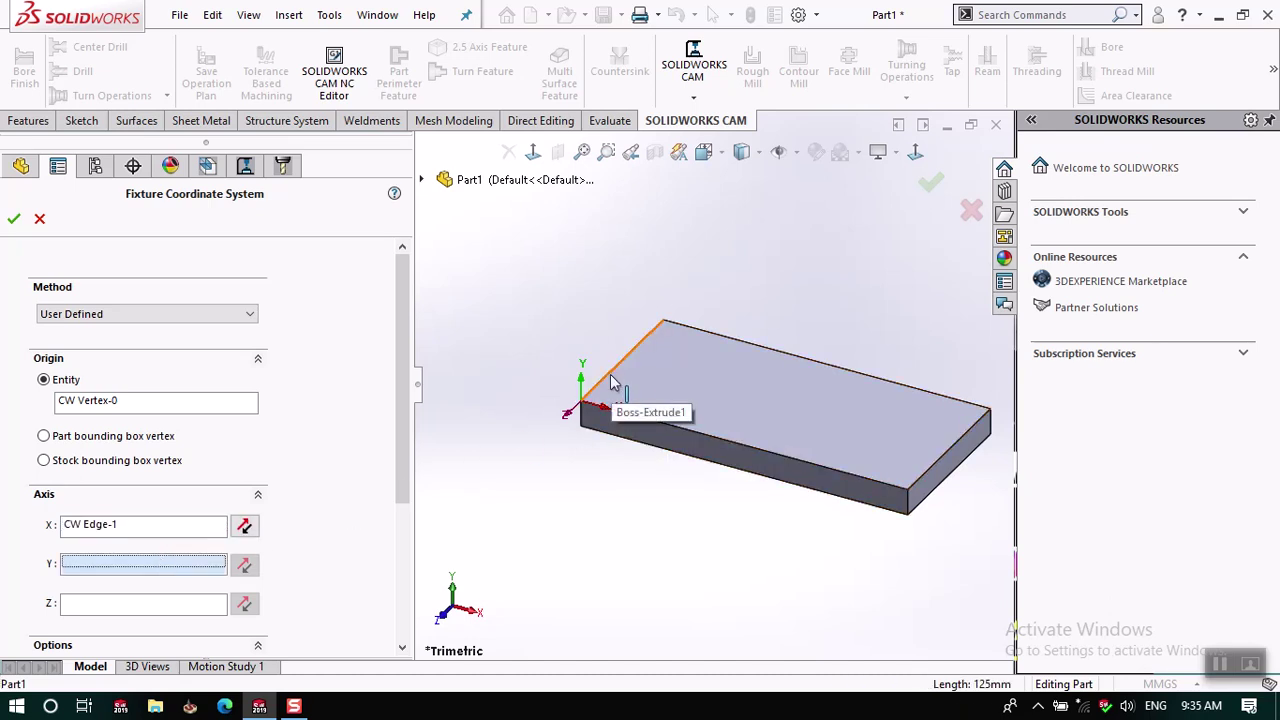
{"action": "left_click", "coordinate": [592, 389]}
{"action": "left_click", "coordinate": [245, 565]}
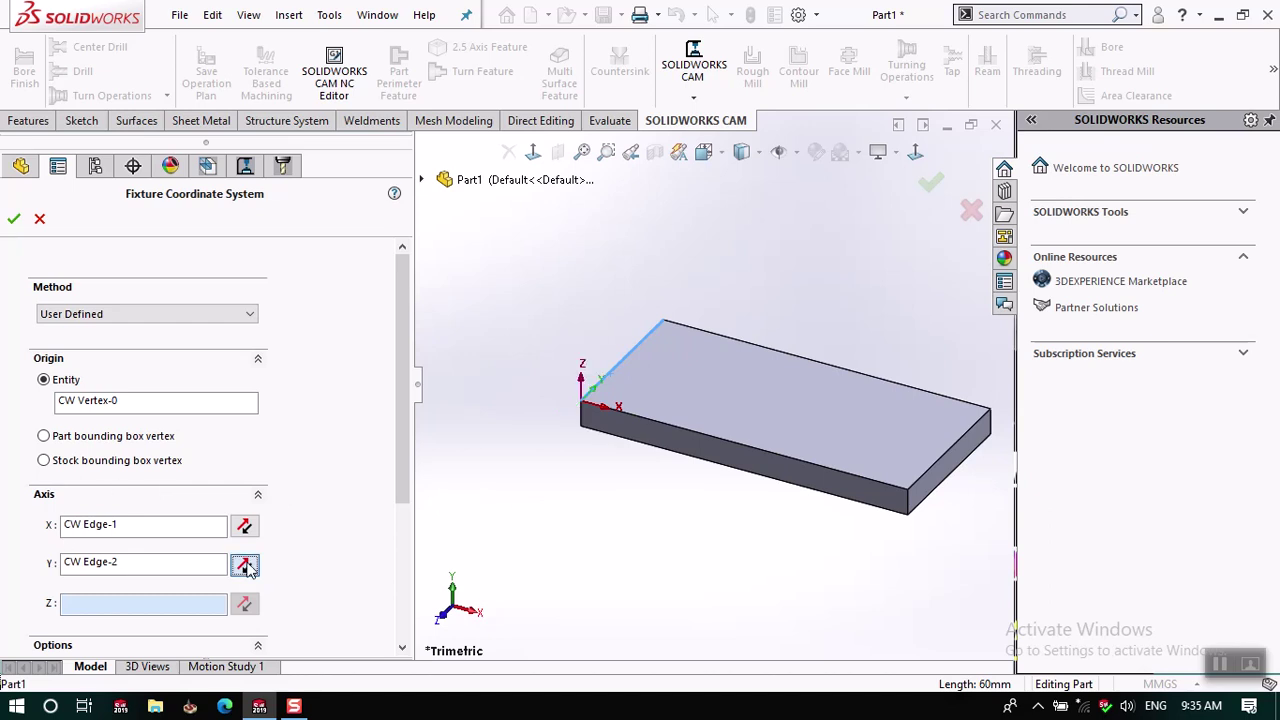
{"action": "left_click", "coordinate": [14, 221]}
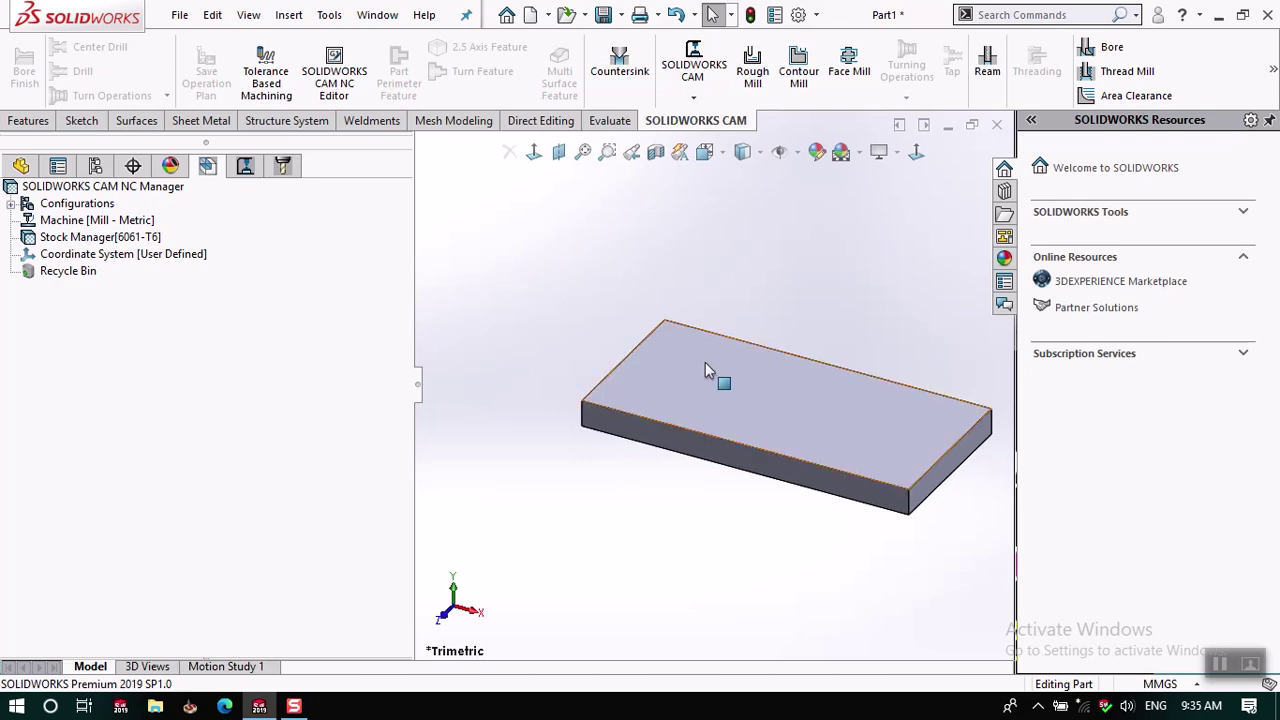
Edit the Stock Manager definition and change the stock type from bounding box to extruded sketch.
{"action": "left_click", "coordinate": [121, 257]}
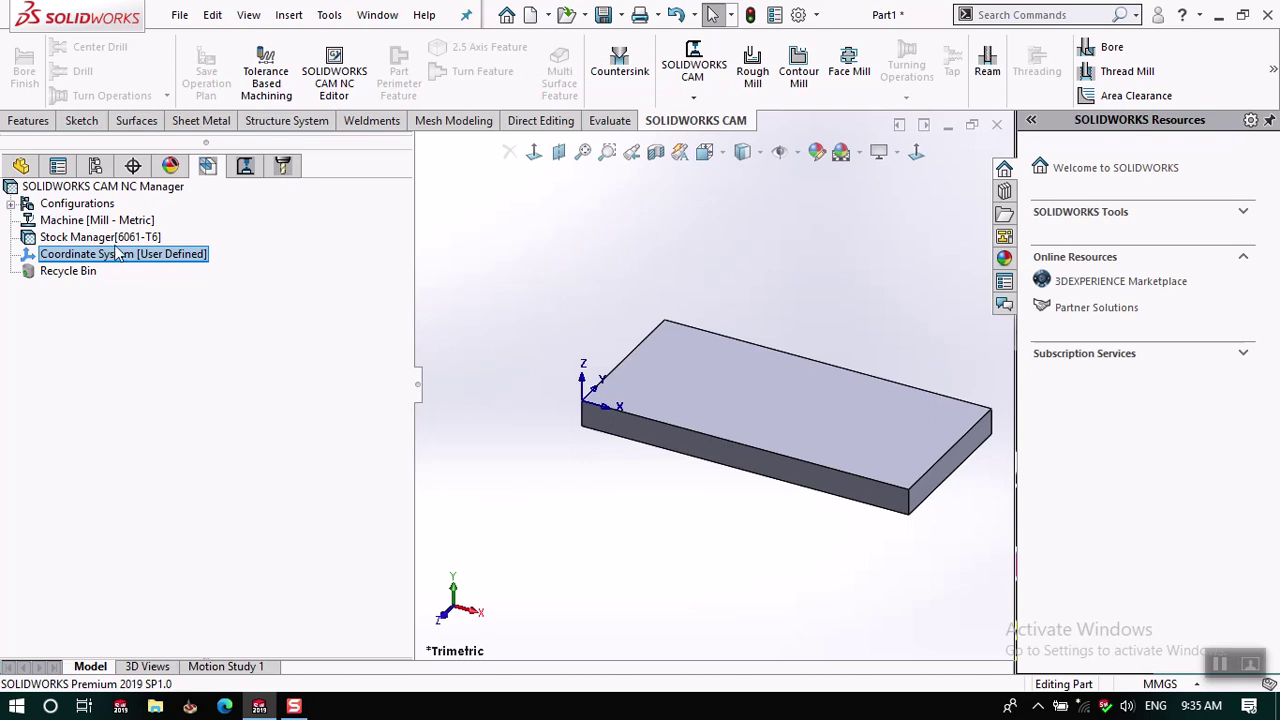
{"action": "left_click", "coordinate": [121, 241]}
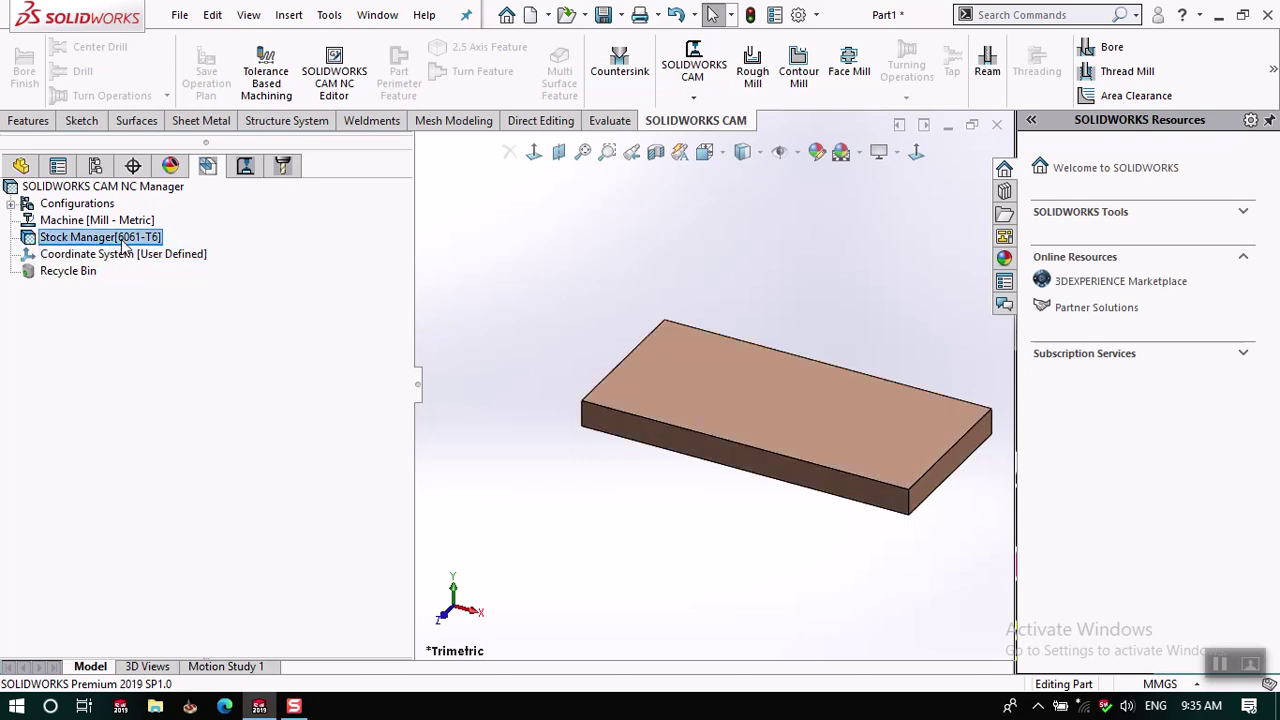
{"action": "right_click", "coordinate": [121, 243]}
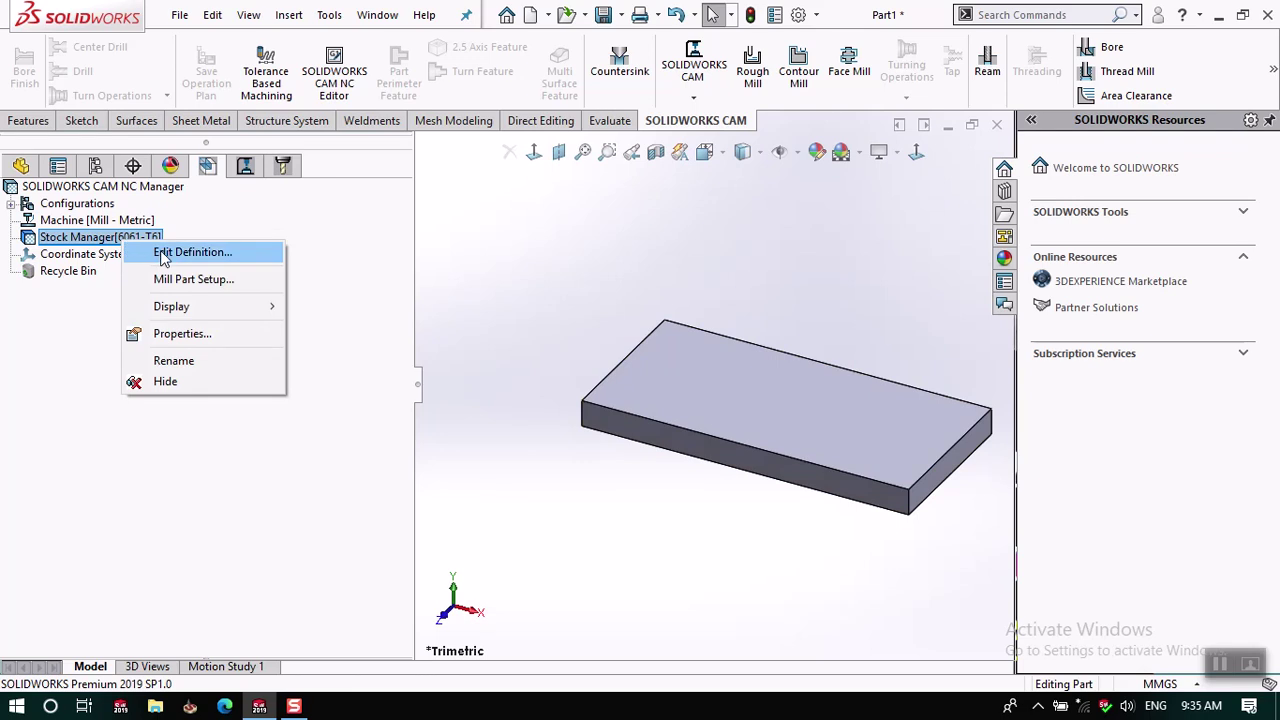
{"action": "left_click", "coordinate": [165, 256]}
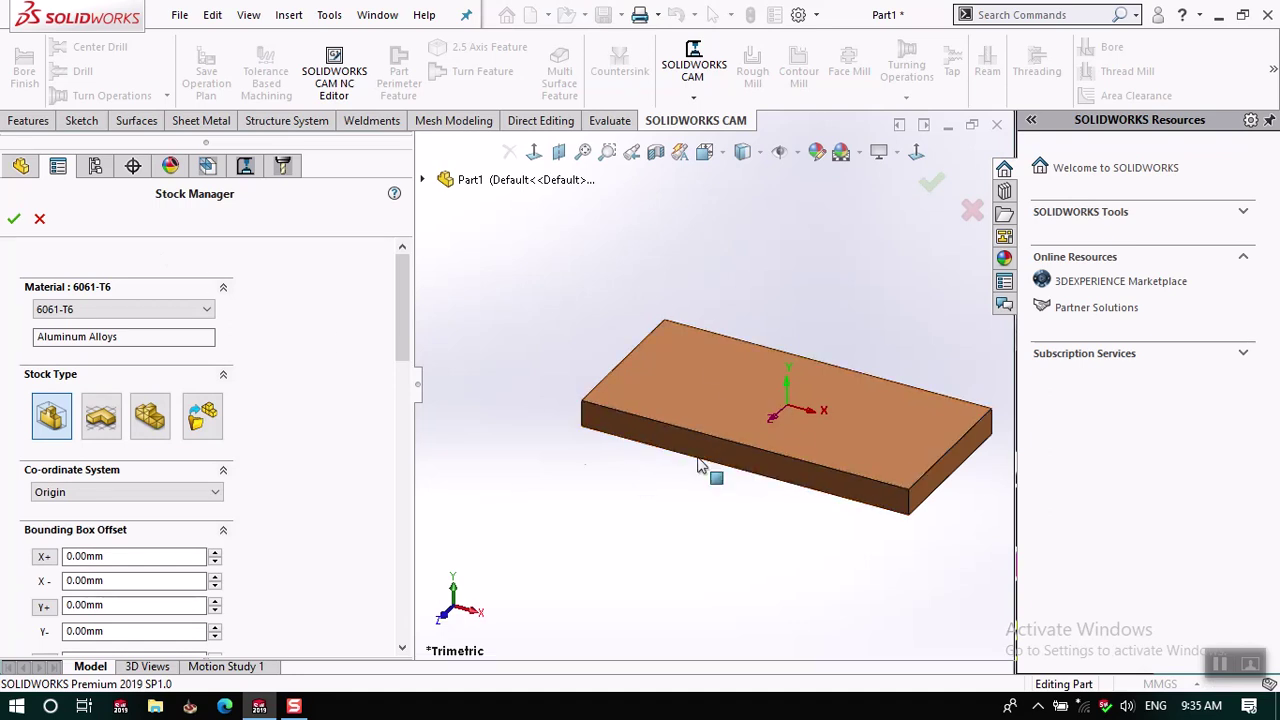
{"action": "mouse_move", "coordinate": [405, 346]}
{"action": "left_mouse_down"}
{"action": "mouse_move", "coordinate": [410, 388]}
{"action": "mouse_move", "coordinate": [409, 367]}
{"action": "left_mouse_up"}
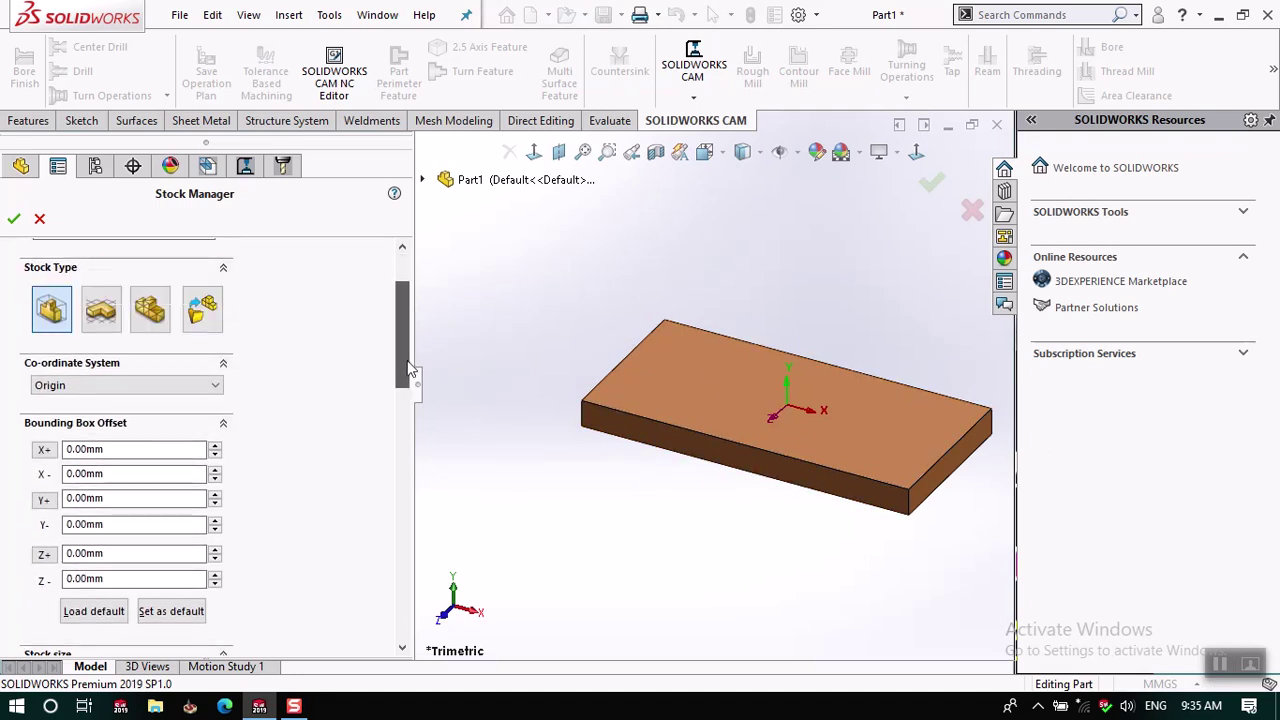
{"action": "left_click", "coordinate": [100, 320]}
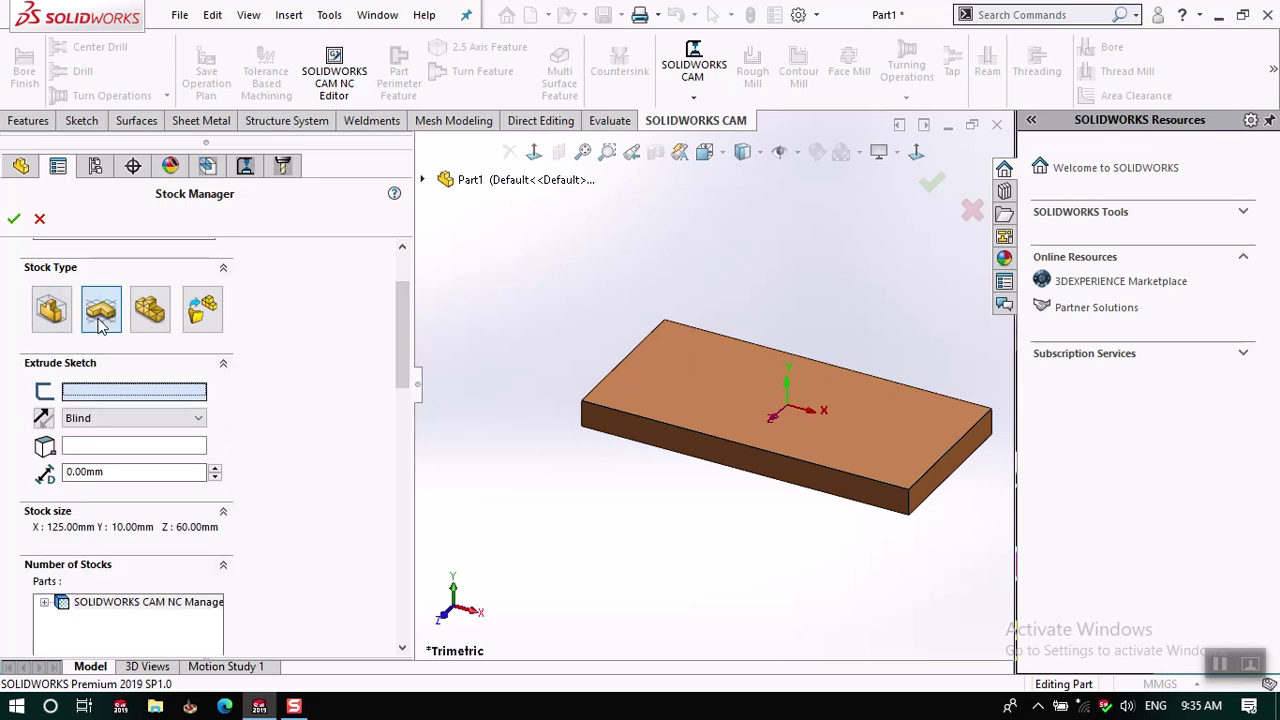
Try to use the plate's top face as the stock profile and set the stock extrusion depth to 2 mm.
{"action": "left_click", "coordinate": [422, 180]}
{"action": "left_click", "coordinate": [682, 380]}
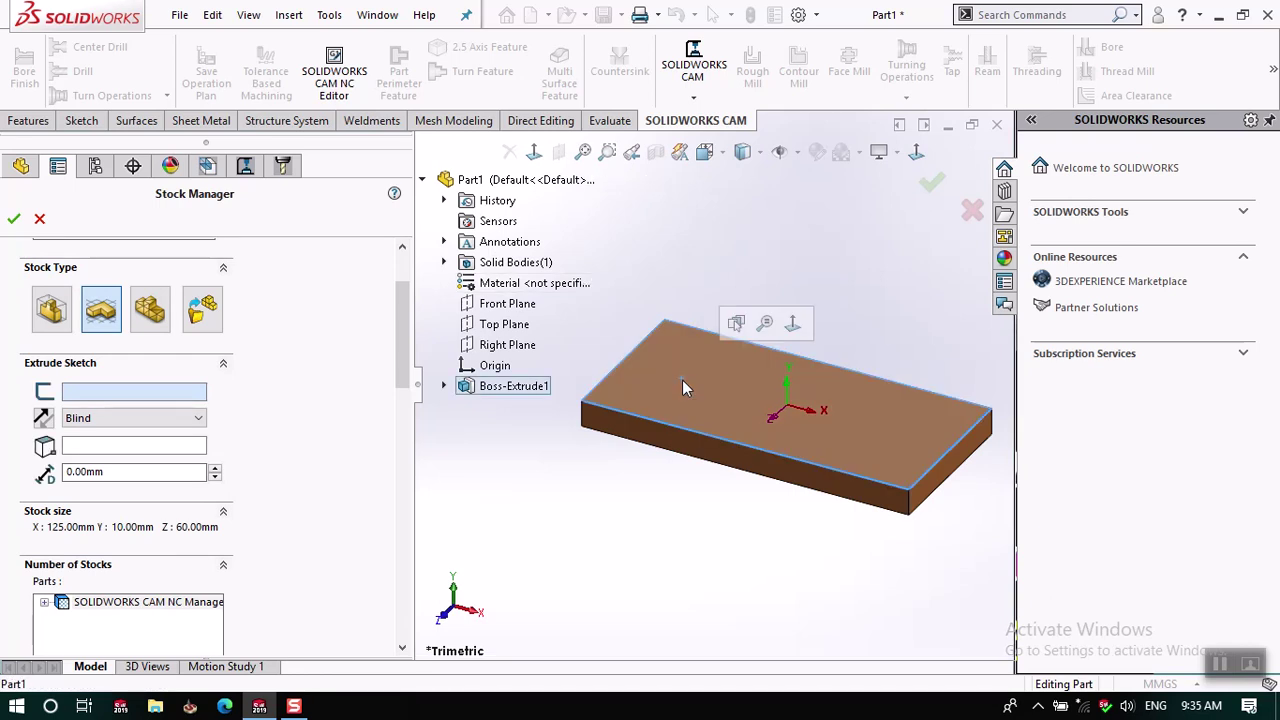
{"action": "double_click", "coordinate": [126, 477]}
{"action": "type", "text": "2"}
{"action": "key", "text": "Return"}
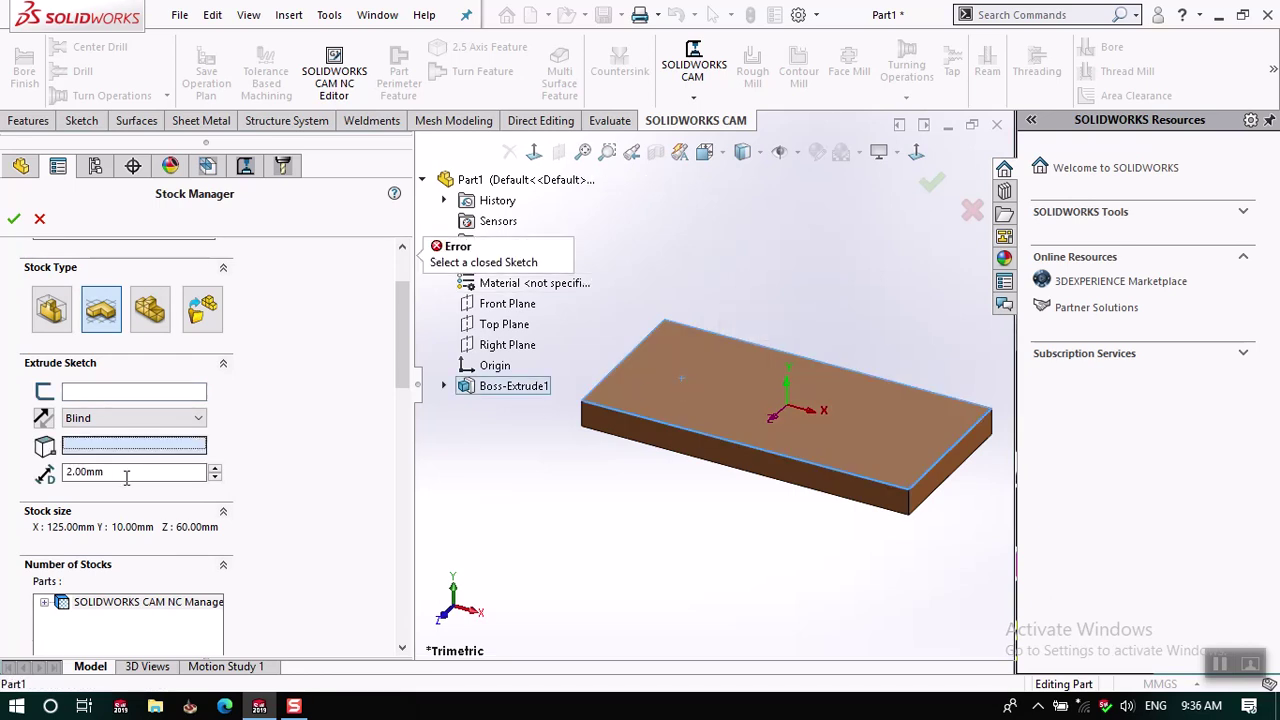
Reverse the stock extrusion direction, assign Sketch1 of Boss-Extrude1 as its profile, and accept the stock definition.
{"action": "left_click", "coordinate": [152, 394]}
{"action": "left_click", "coordinate": [44, 418]}
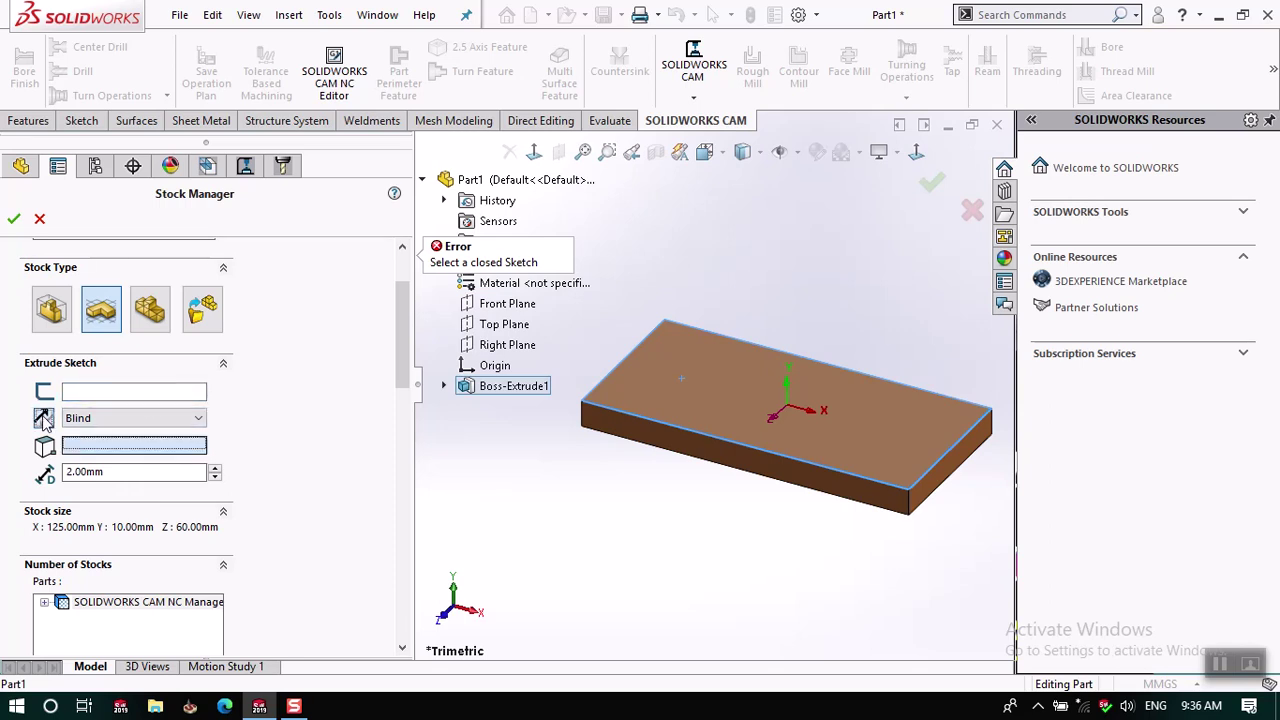
{"action": "left_click", "coordinate": [110, 446]}
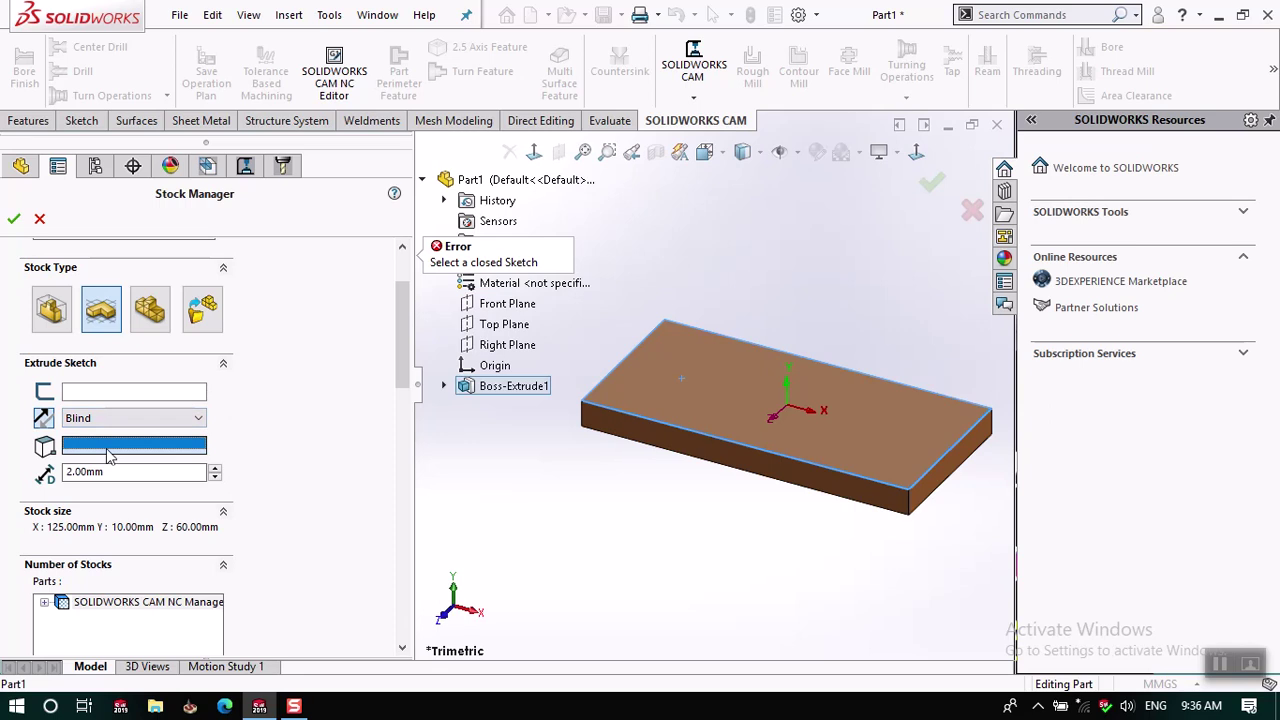
{"action": "left_click", "coordinate": [122, 391]}
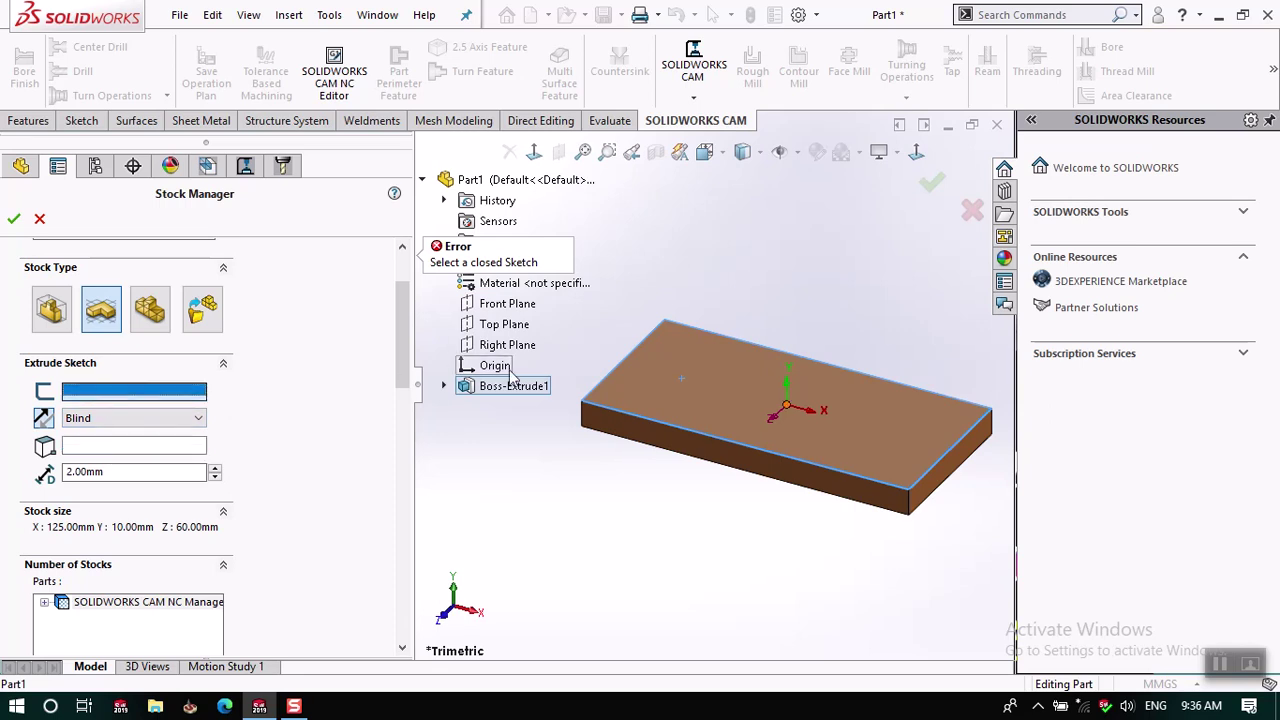
{"action": "left_click", "coordinate": [444, 386]}
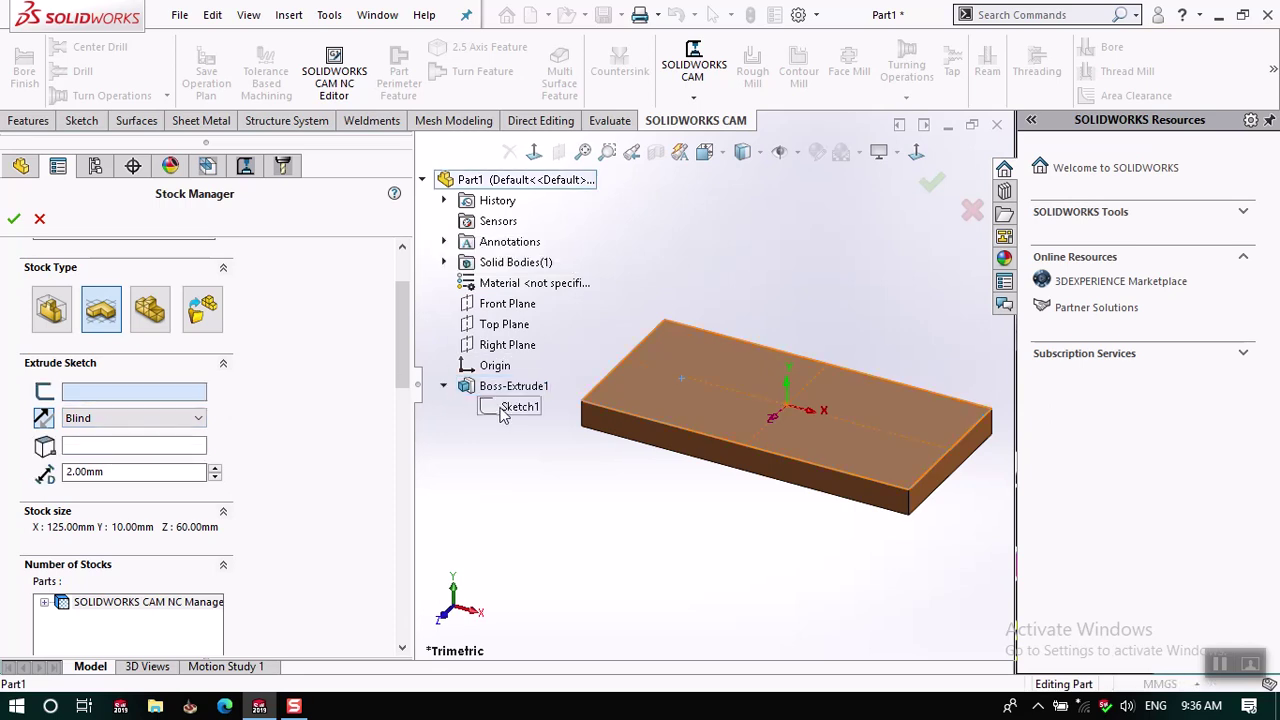
{"action": "left_click", "coordinate": [492, 412]}
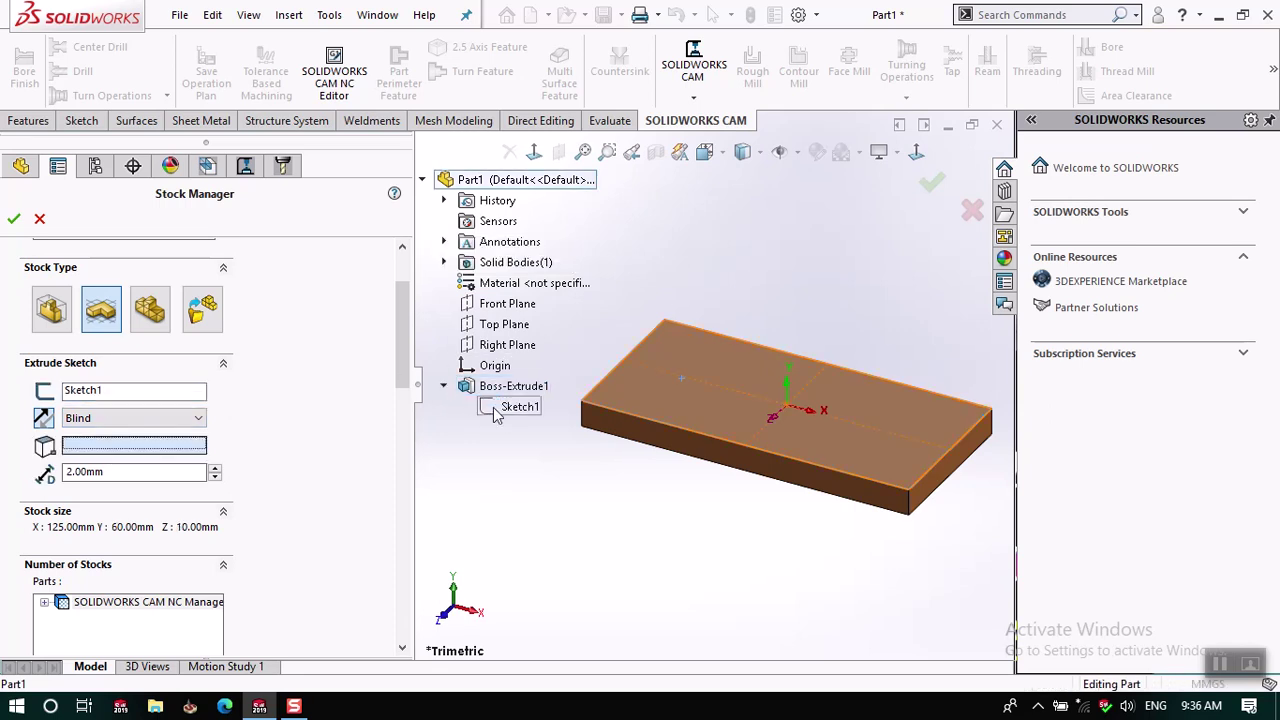
{"action": "double_click", "coordinate": [141, 471]}
{"action": "key", "text": "Return"}
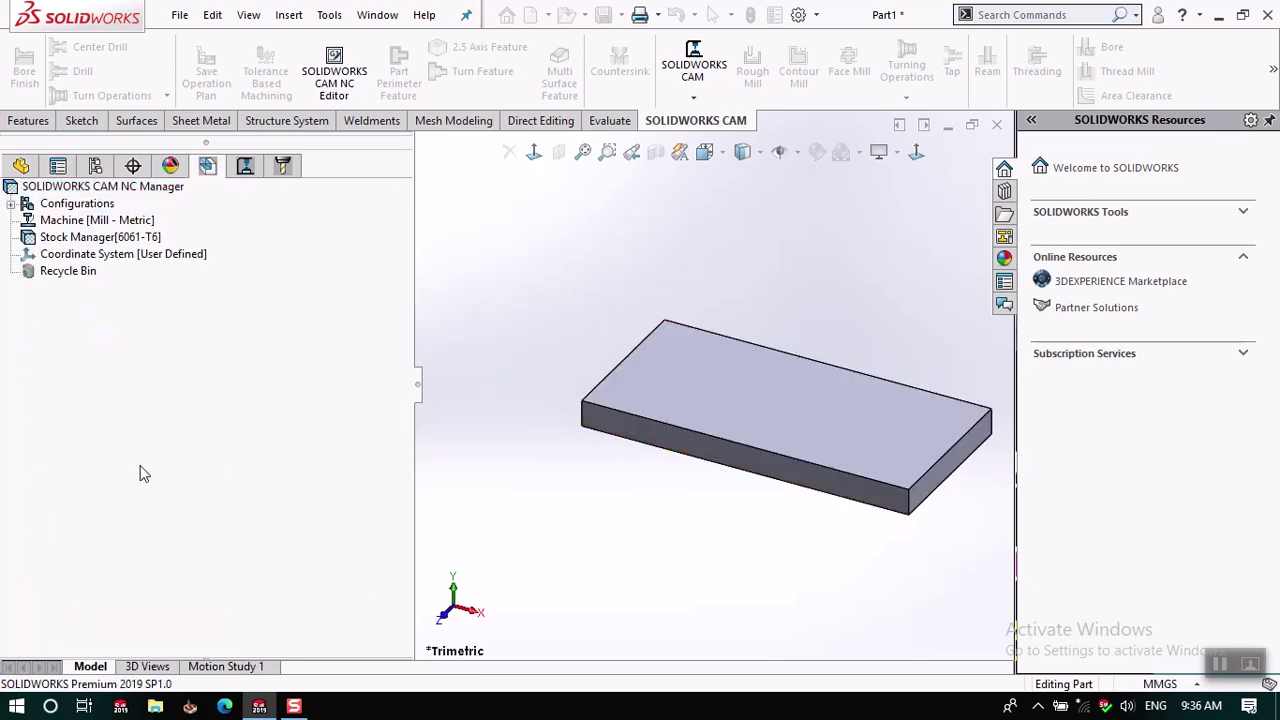
Edit the stock definition again, reverse its 2 mm extrusion so it extends above the plate's top face, and accept it.
{"action": "right_click", "coordinate": [115, 237]}
{"action": "left_click", "coordinate": [130, 249]}
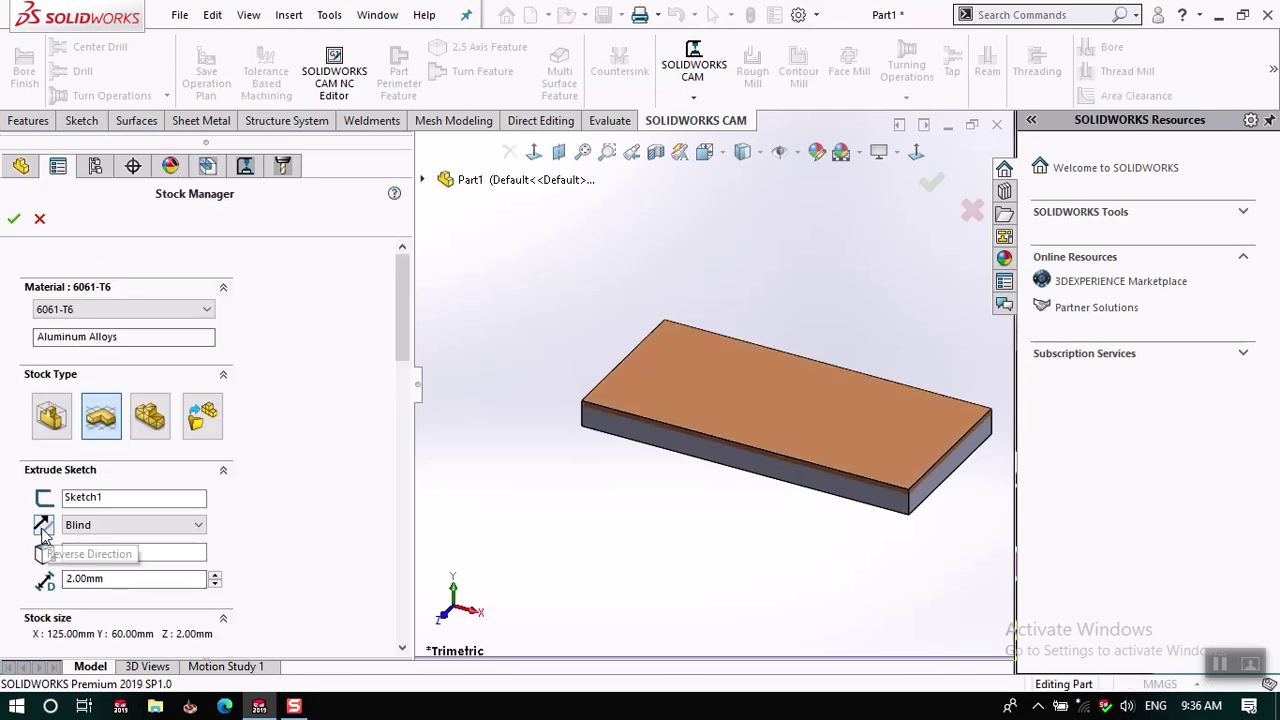
{"action": "left_click", "coordinate": [43, 528]}
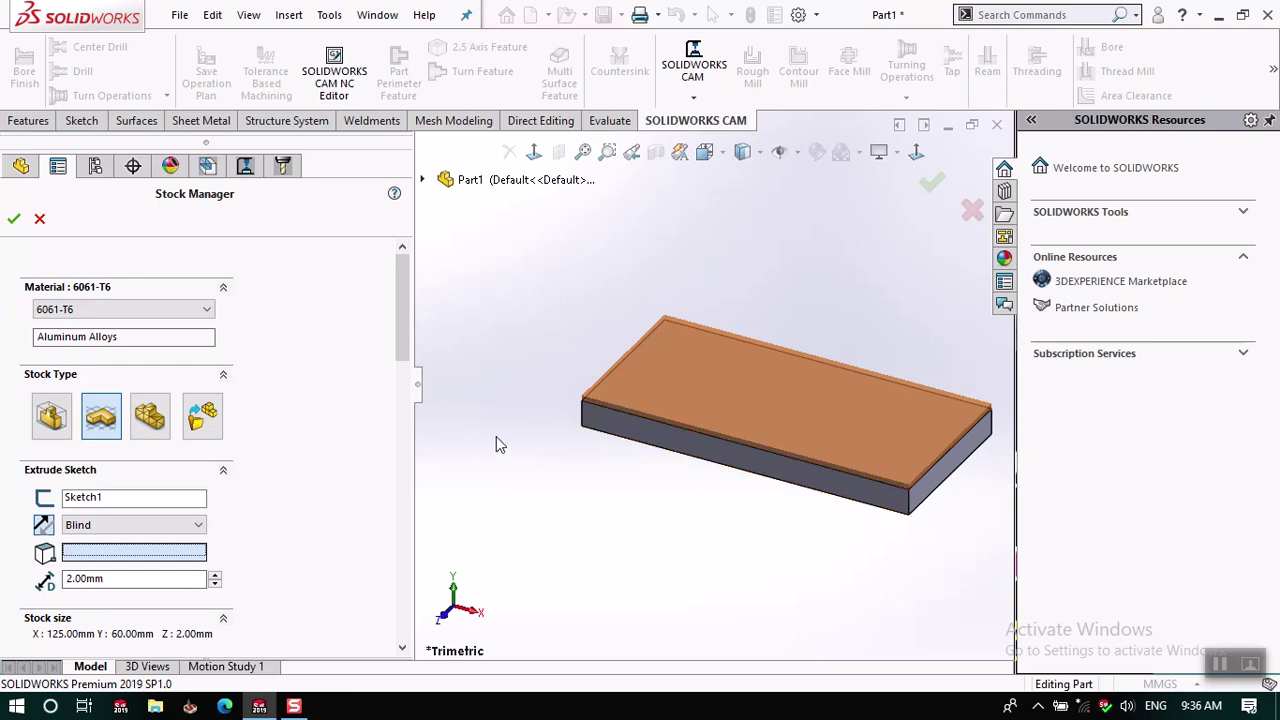
{"action": "left_click", "coordinate": [14, 218]}
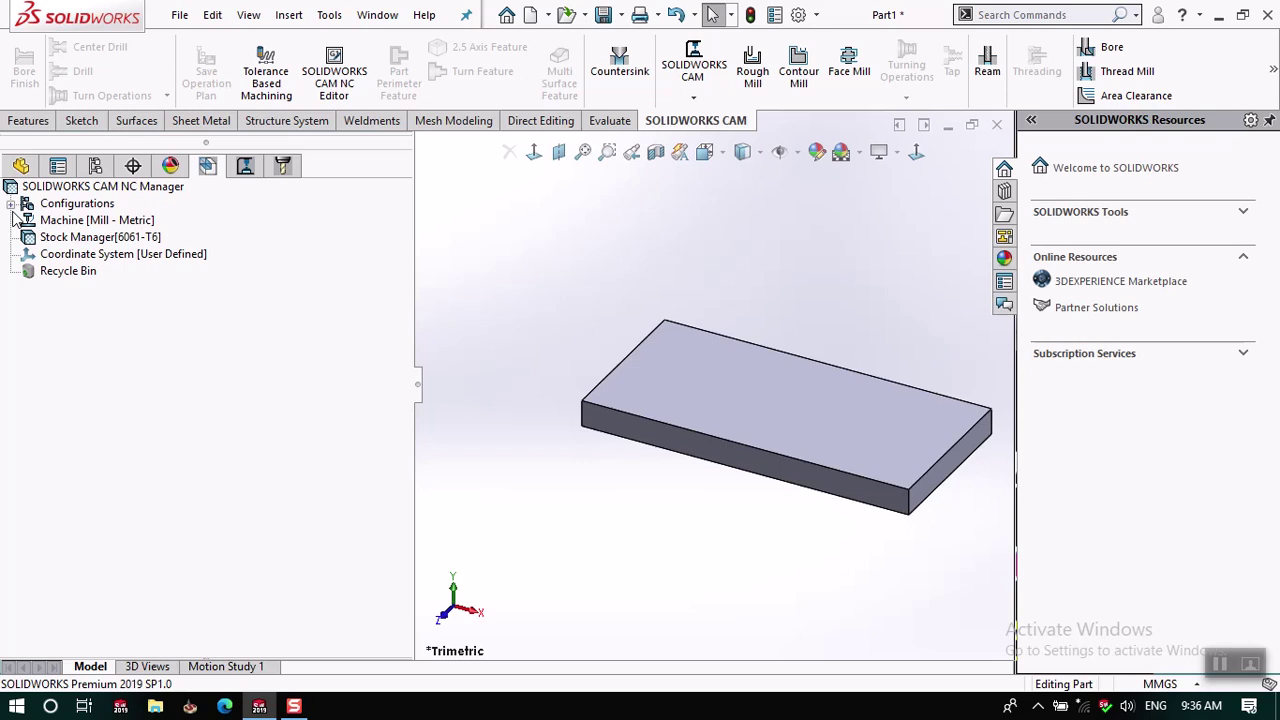
Highlight the plate's front side face and the user-defined coordinate system to check its origin and axes.
{"action": "left_click", "coordinate": [616, 430]}
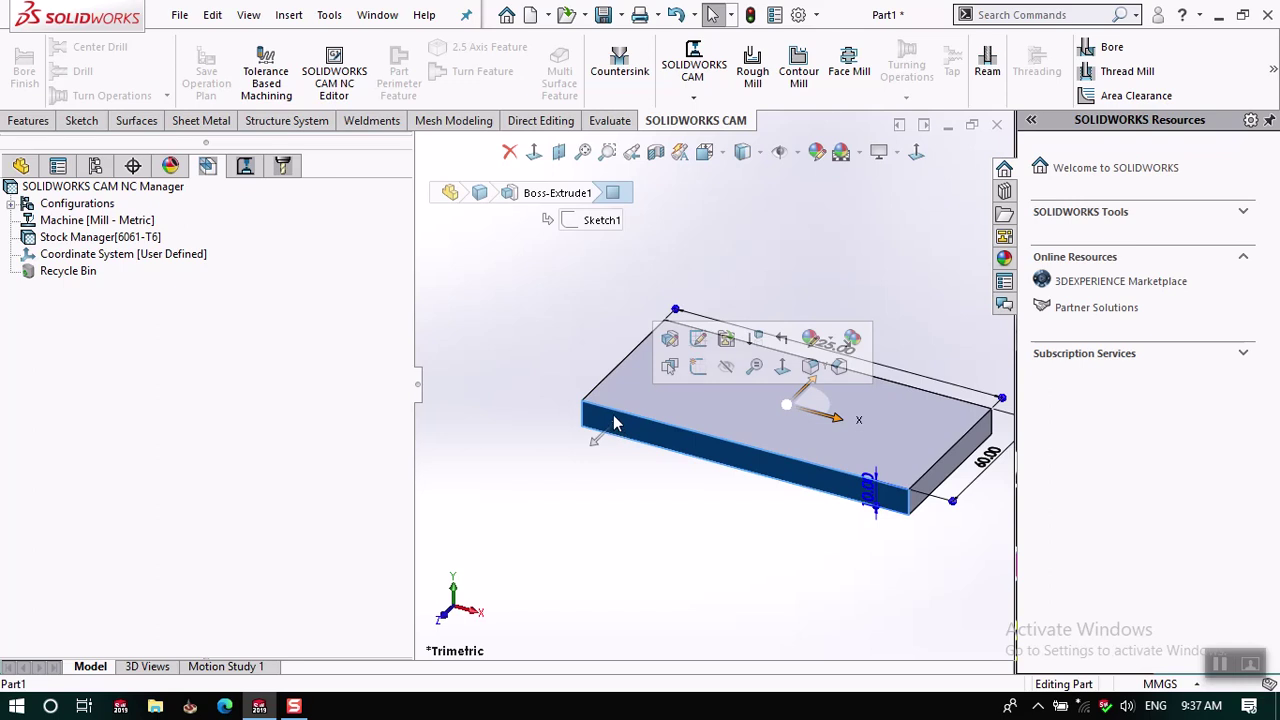
{"action": "left_click", "coordinate": [110, 258]}
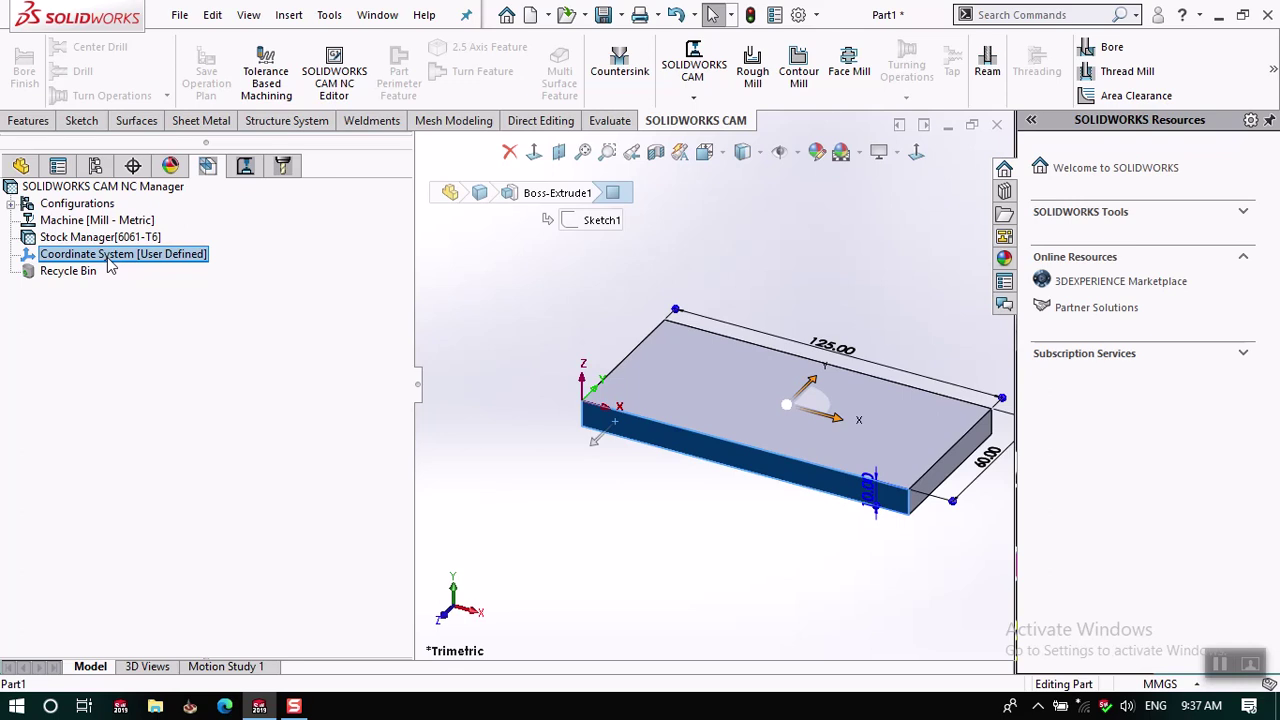
Redefine the CAM coordinate system's origin as the upper stock bounding box vertex at the plate's front-left corner and accept it.
{"action": "right_click", "coordinate": [109, 259]}
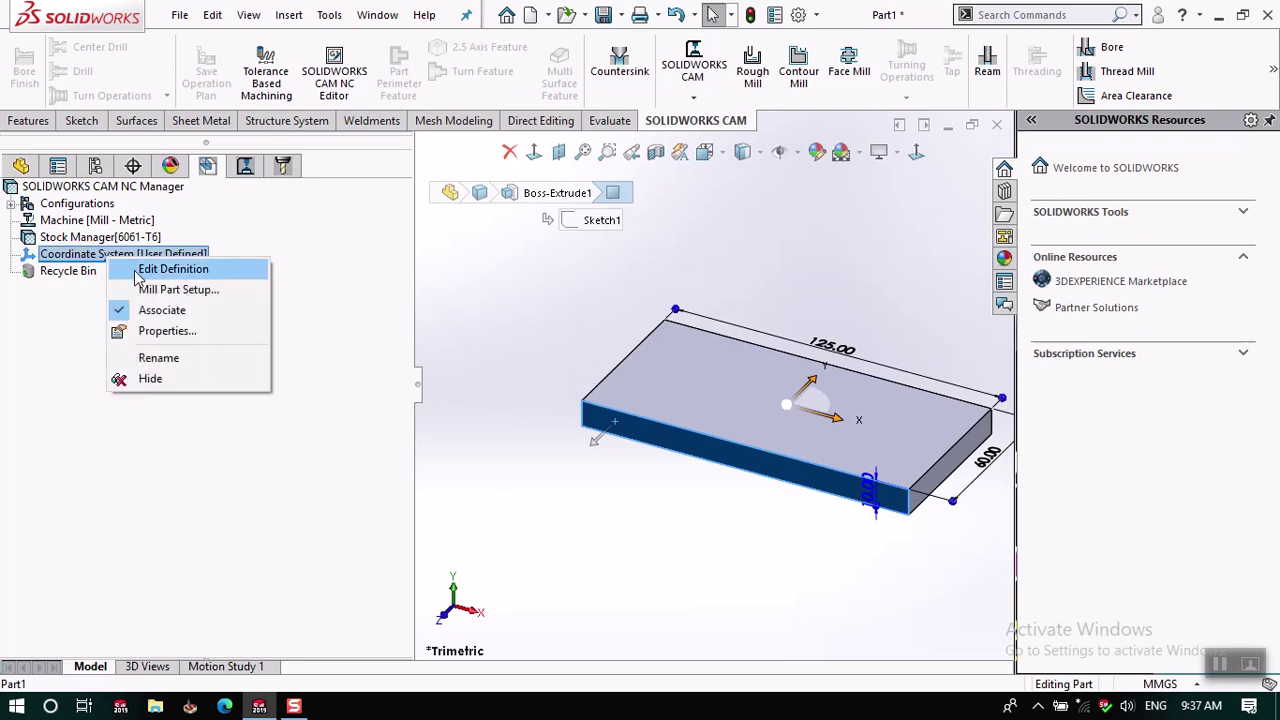
{"action": "left_click", "coordinate": [138, 272]}
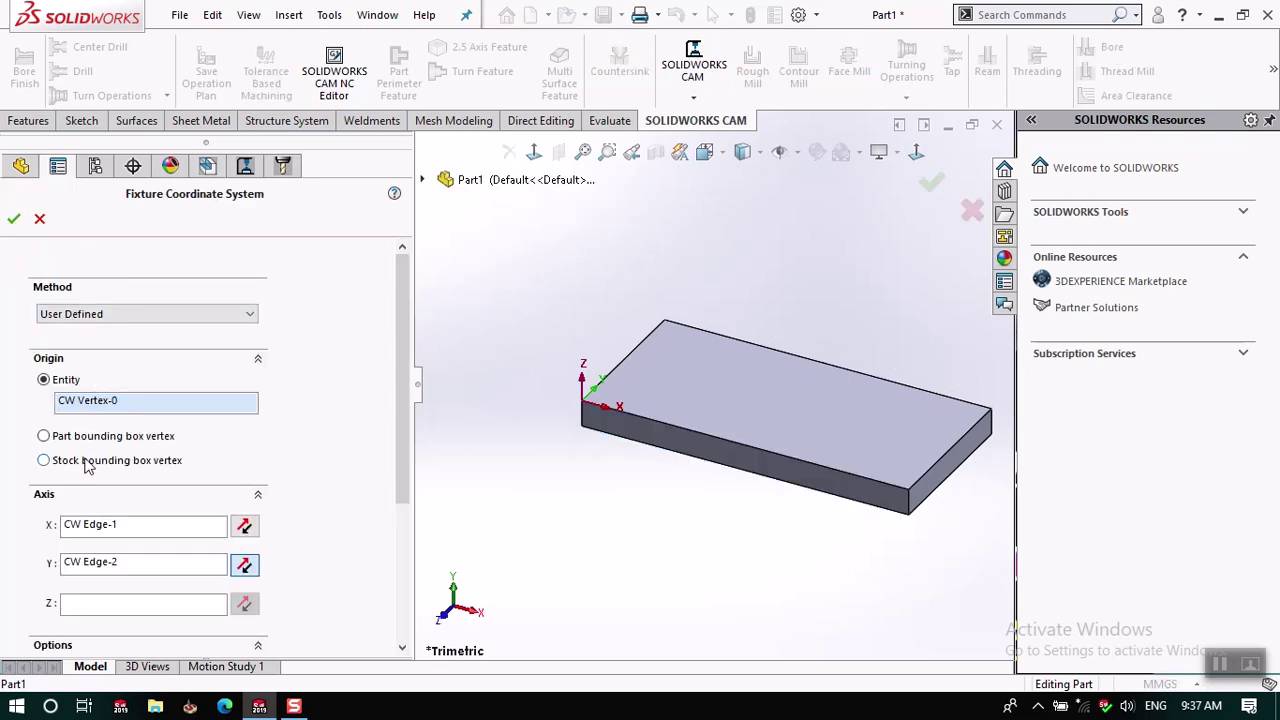
{"action": "left_click", "coordinate": [184, 471]}
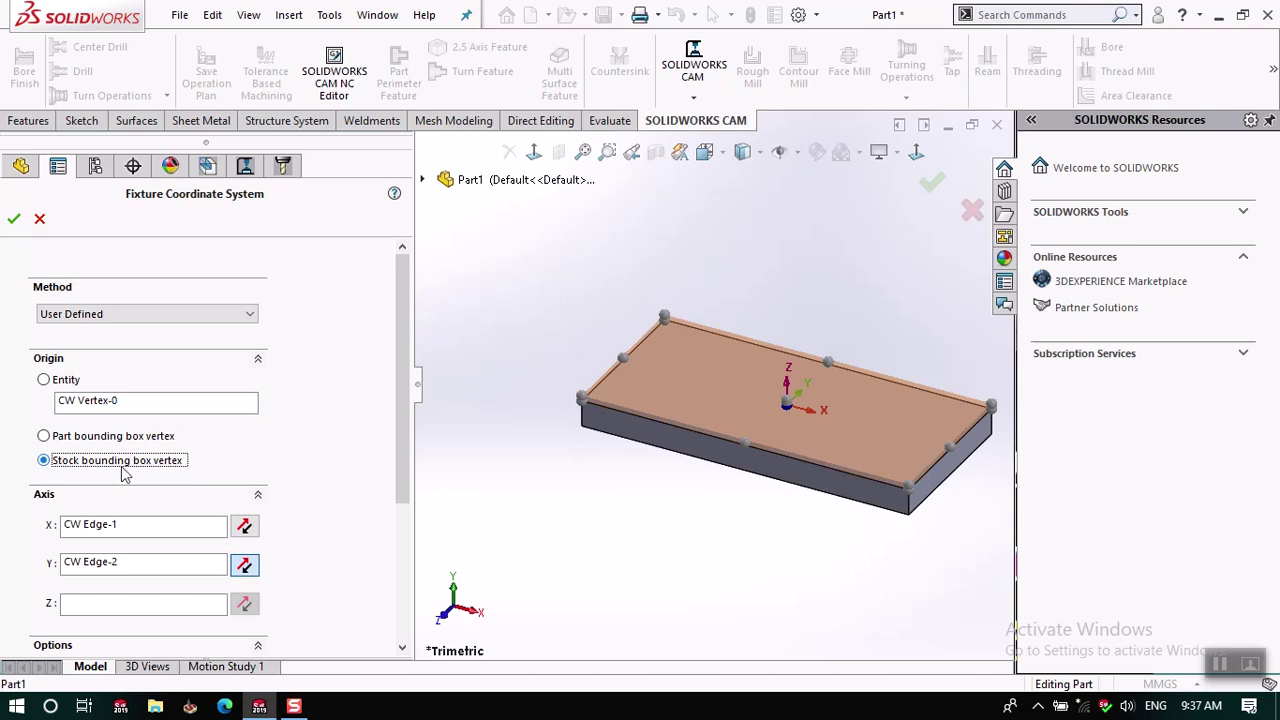
{"action": "scroll", "coordinate": [578, 425], "scroll_direction": "down", "scroll_amount": 5}
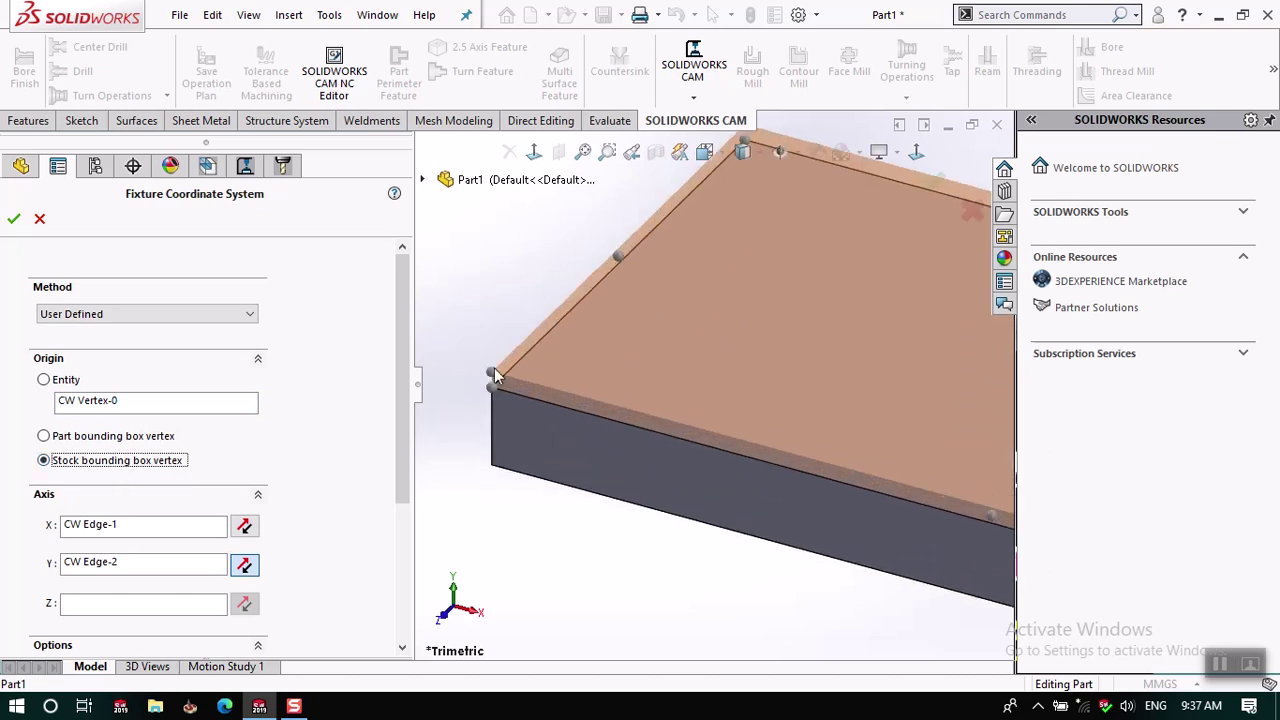
{"action": "scroll", "coordinate": [494, 368], "scroll_direction": "down", "scroll_amount": 2}
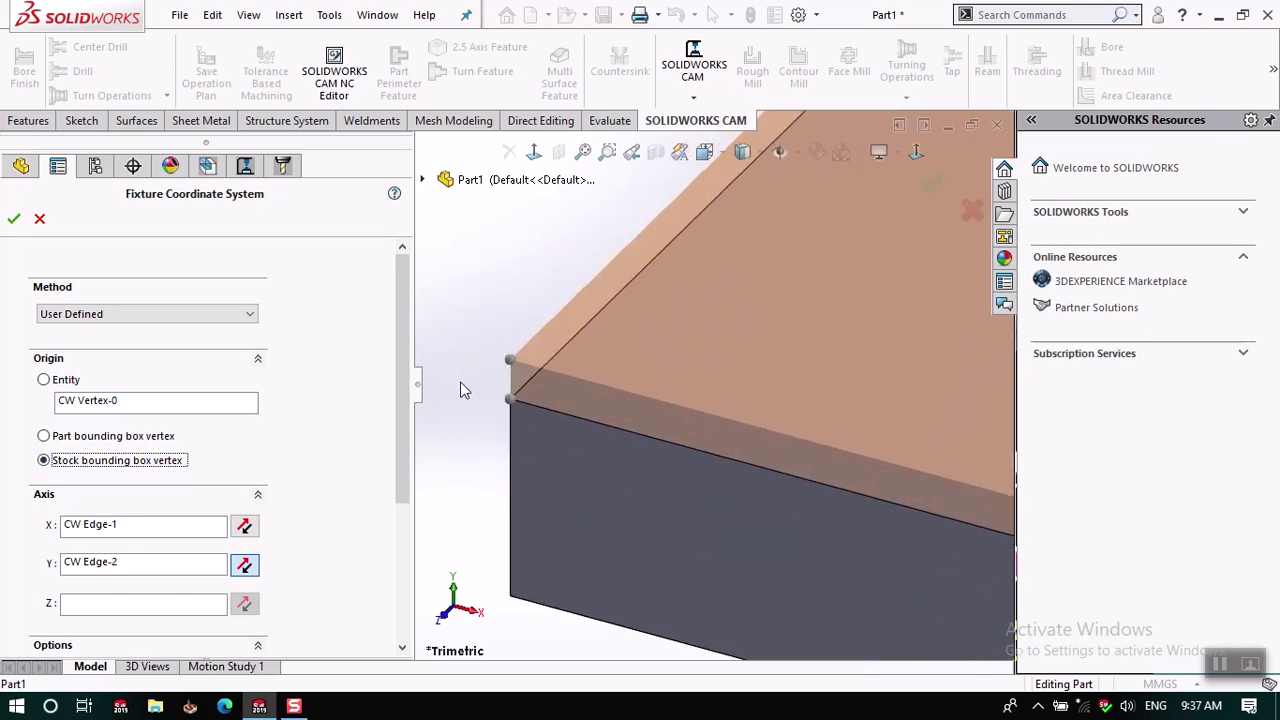
{"action": "left_click", "coordinate": [511, 365]}
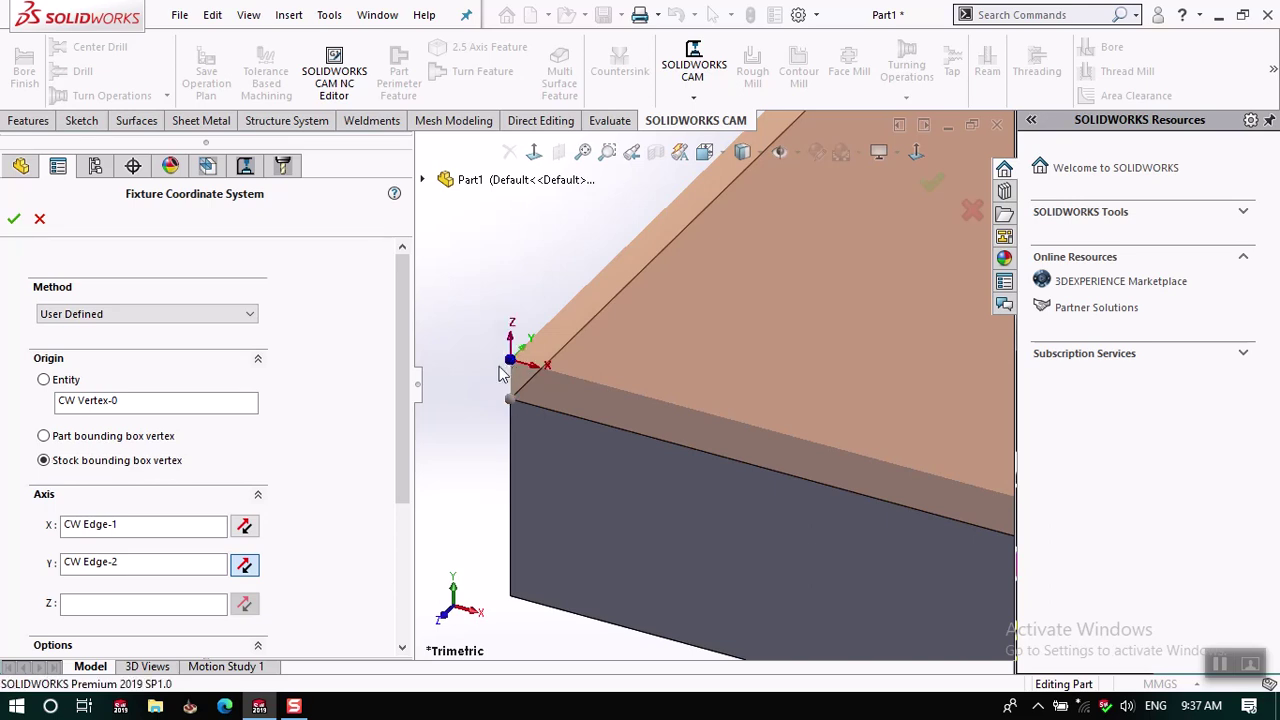
{"action": "scroll", "coordinate": [498, 366], "scroll_direction": "up", "scroll_amount": 4}
{"action": "scroll", "coordinate": [498, 366], "scroll_direction": "up", "scroll_amount": 3}
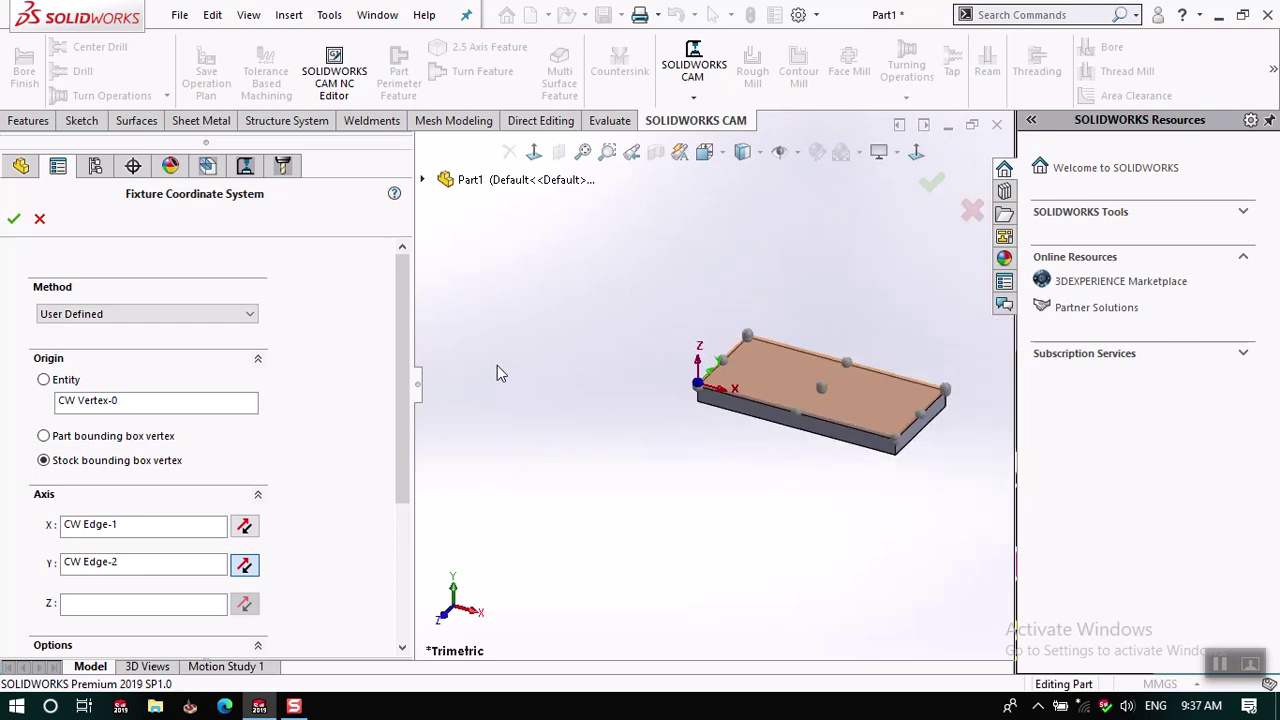
{"action": "scroll", "coordinate": [867, 386], "scroll_direction": "down", "scroll_amount": 3}
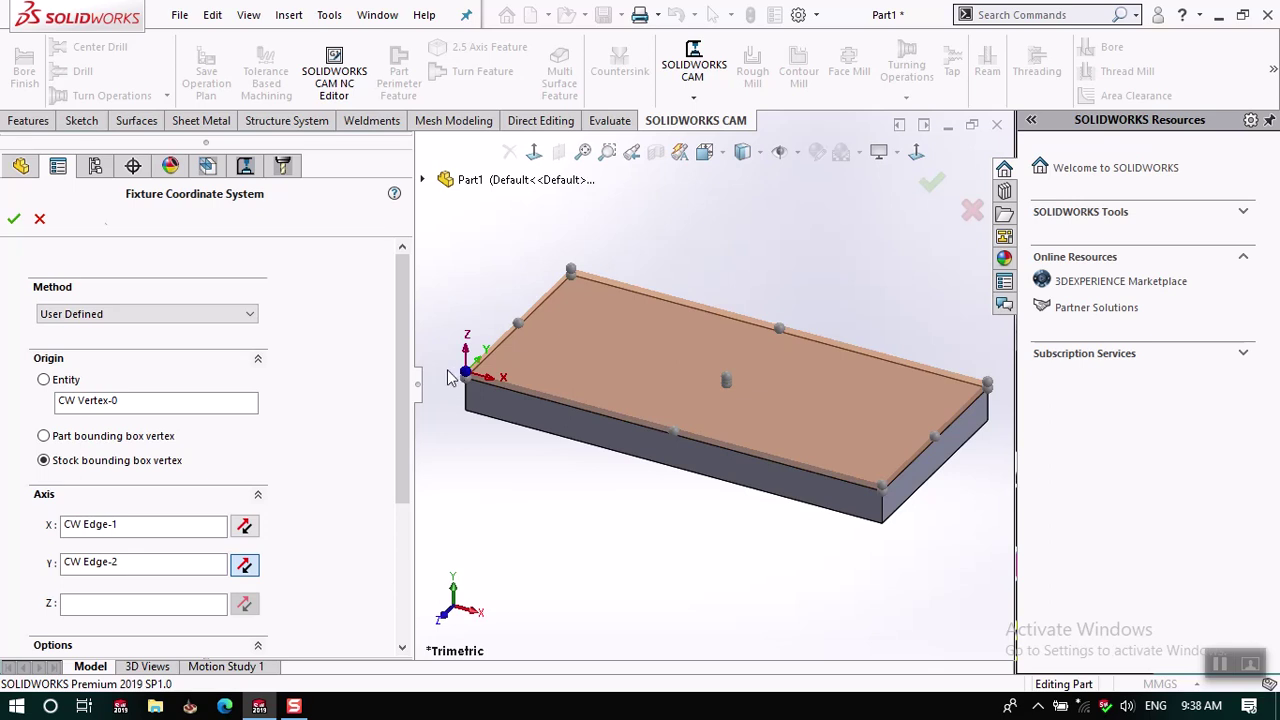
{"action": "left_click", "coordinate": [14, 218]}
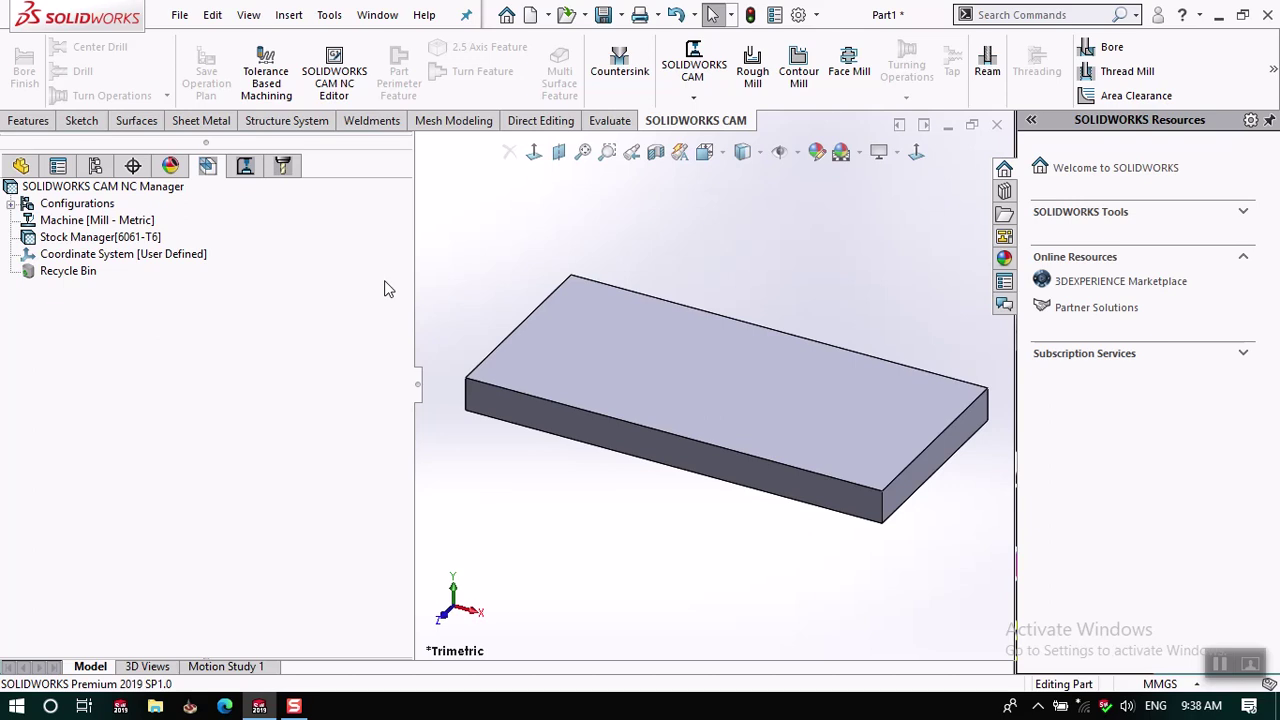
Edit the machine definition, select Mill - Metric as the active machine, and keep its machine duty at Medium duty.
{"action": "left_click", "coordinate": [122, 222]}
{"action": "right_click", "coordinate": [122, 224]}
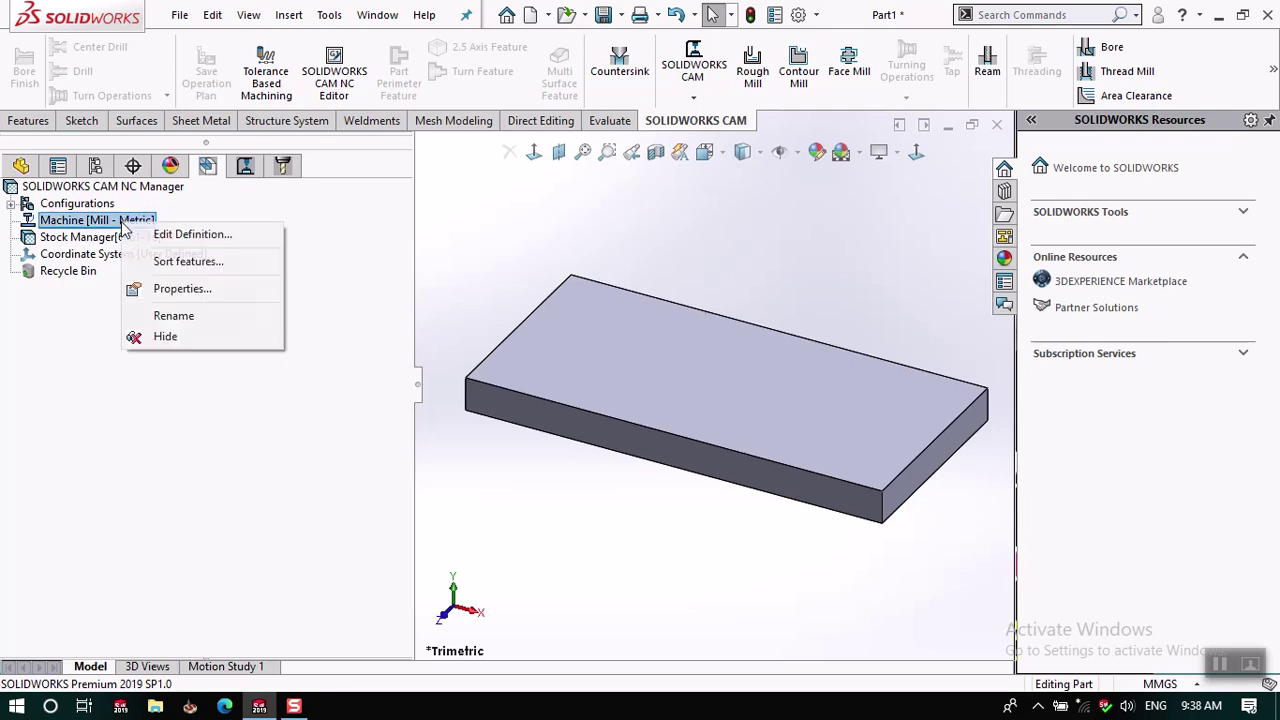
{"action": "left_click", "coordinate": [173, 236]}
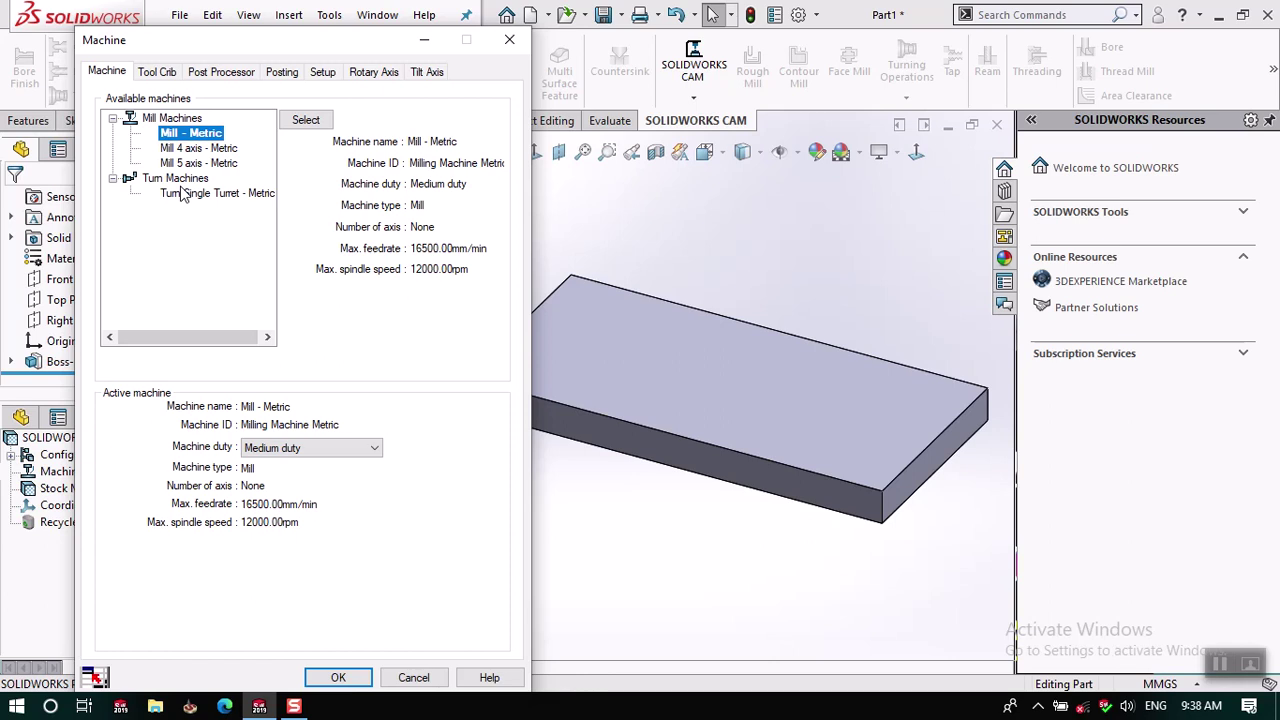
{"action": "left_click", "coordinate": [306, 121]}
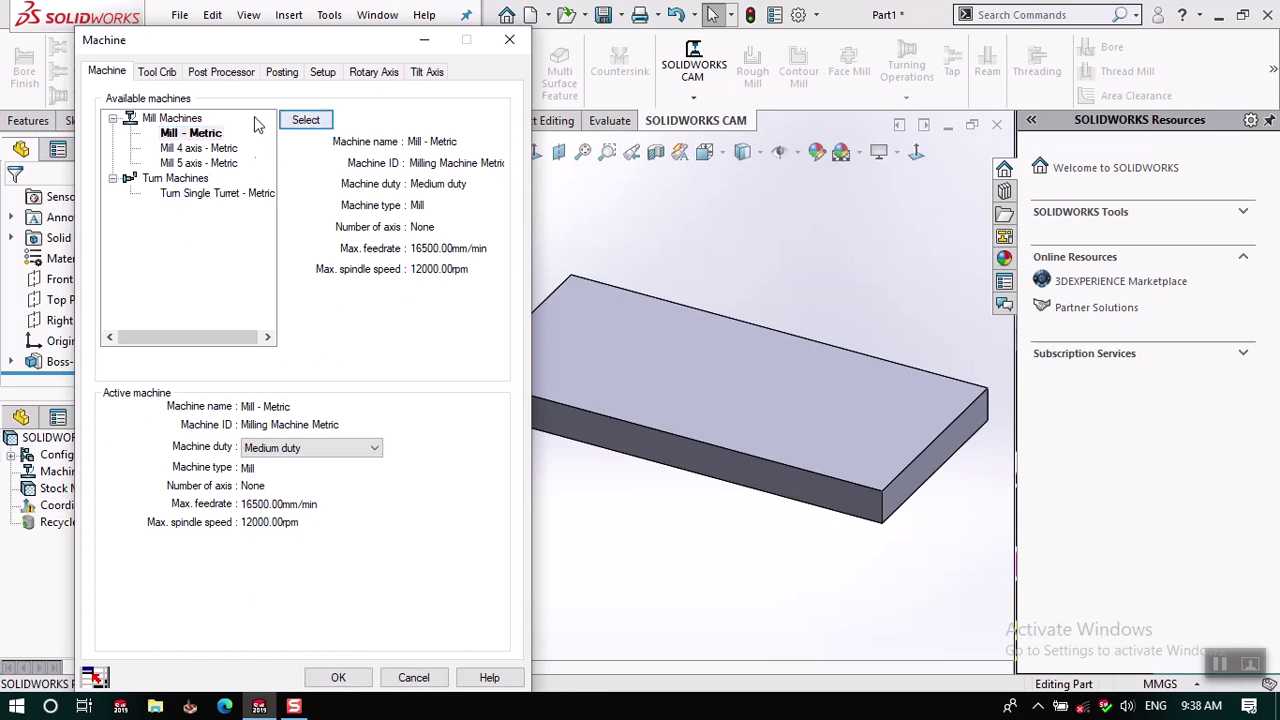
{"action": "left_click", "coordinate": [302, 451]}
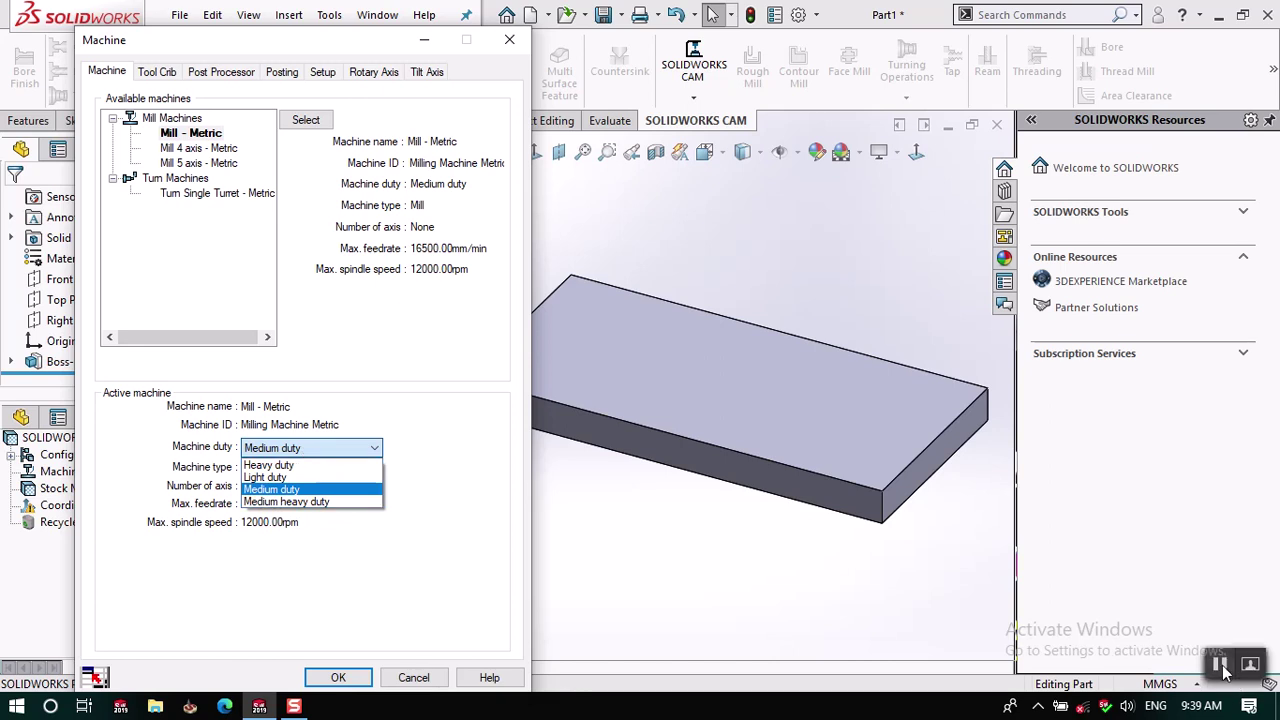
{"action": "left_click", "coordinate": [763, 660]}
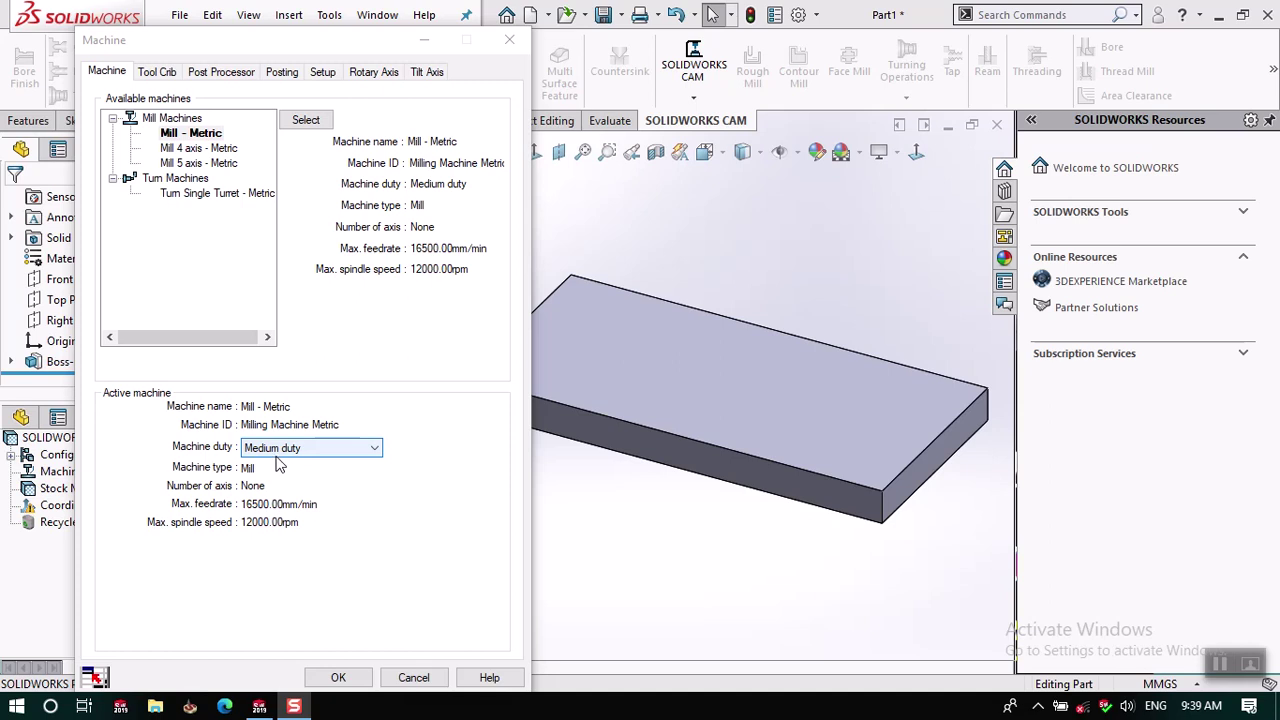
Examine the cutter dimensions and mill holder settings of the 50 mm face mill in Tool Crib 2 (Metric).
{"action": "left_click", "coordinate": [158, 74]}
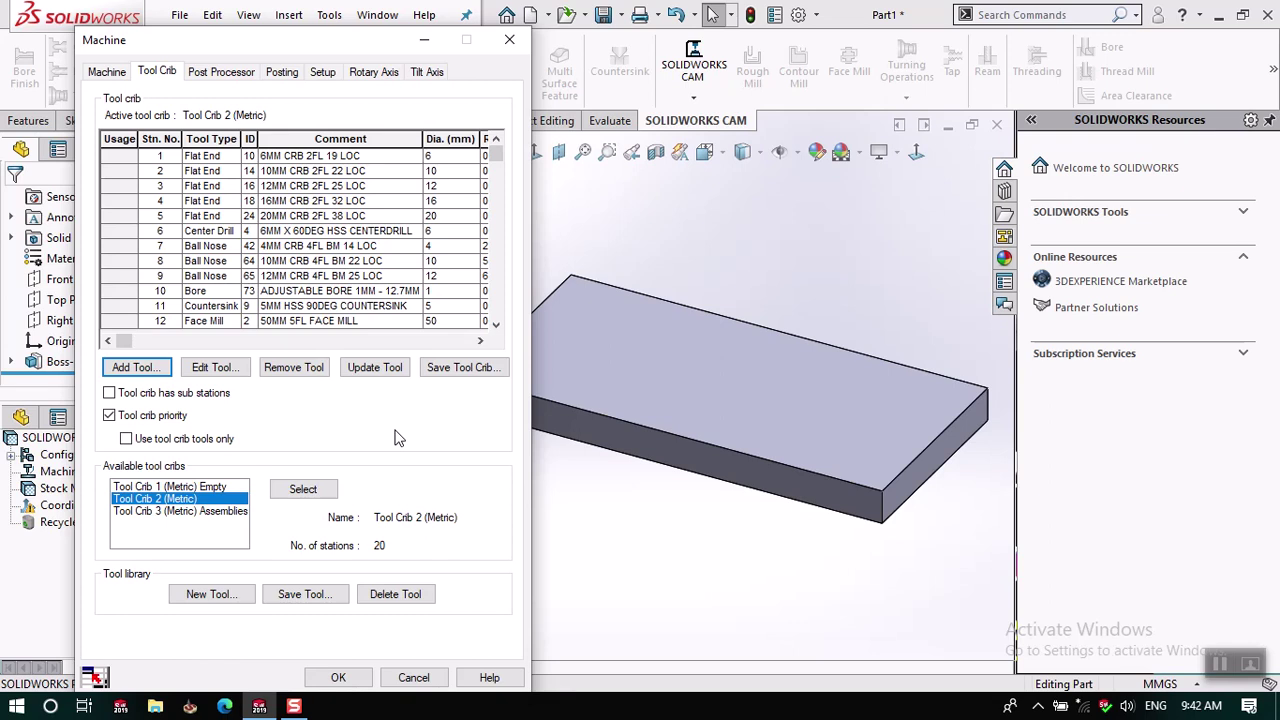
{"action": "left_click", "coordinate": [204, 322]}
{"action": "left_click", "coordinate": [212, 366]}
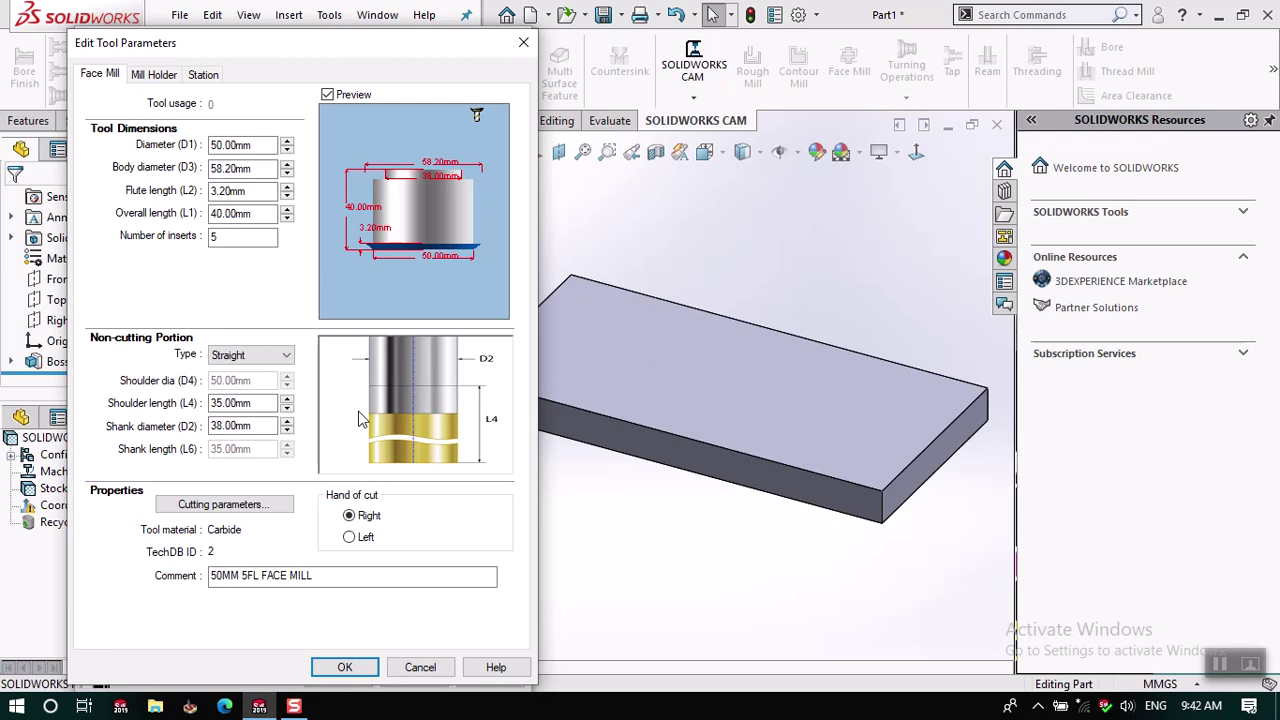
{"action": "left_click", "coordinate": [146, 80]}
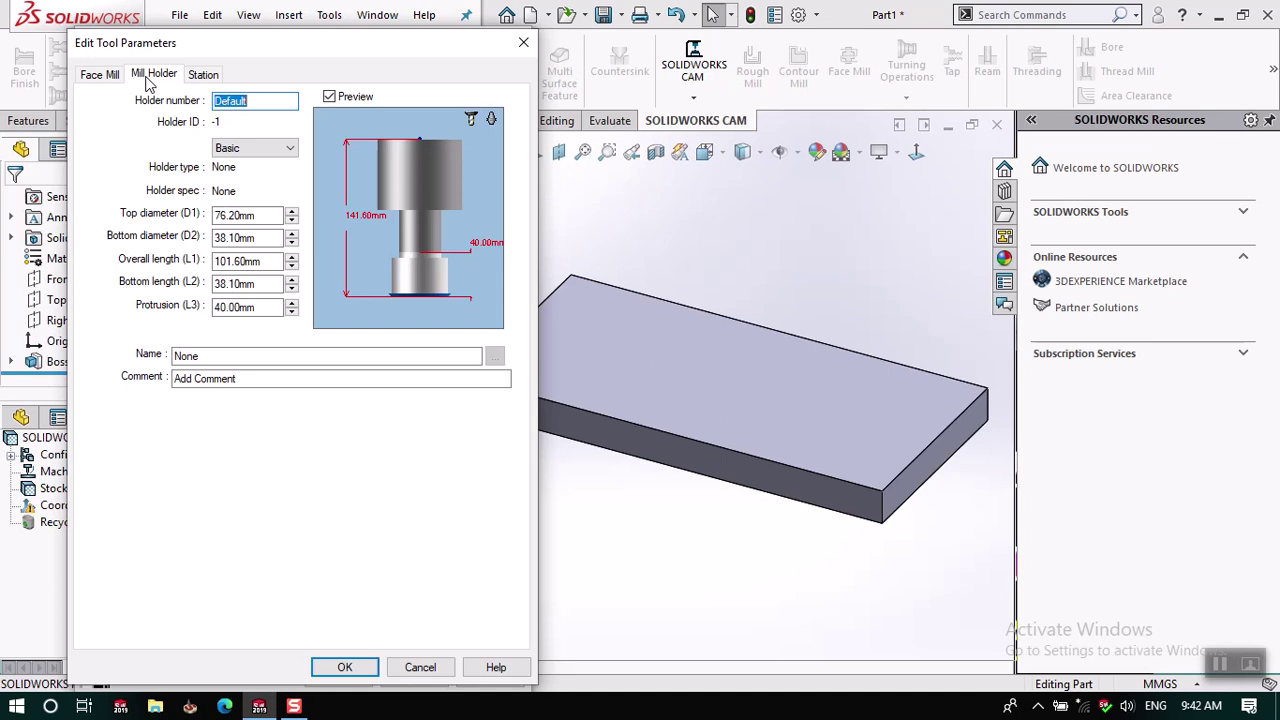
{"action": "left_click", "coordinate": [195, 391]}
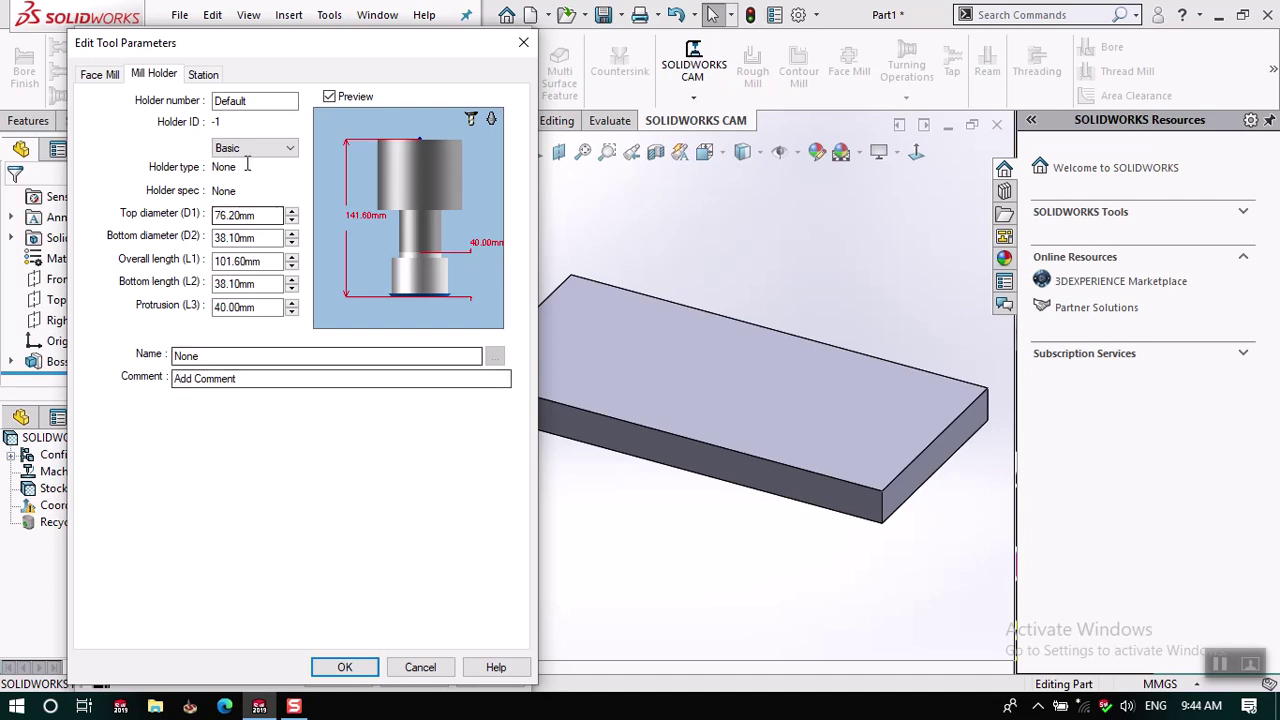
{"action": "left_click", "coordinate": [99, 74]}
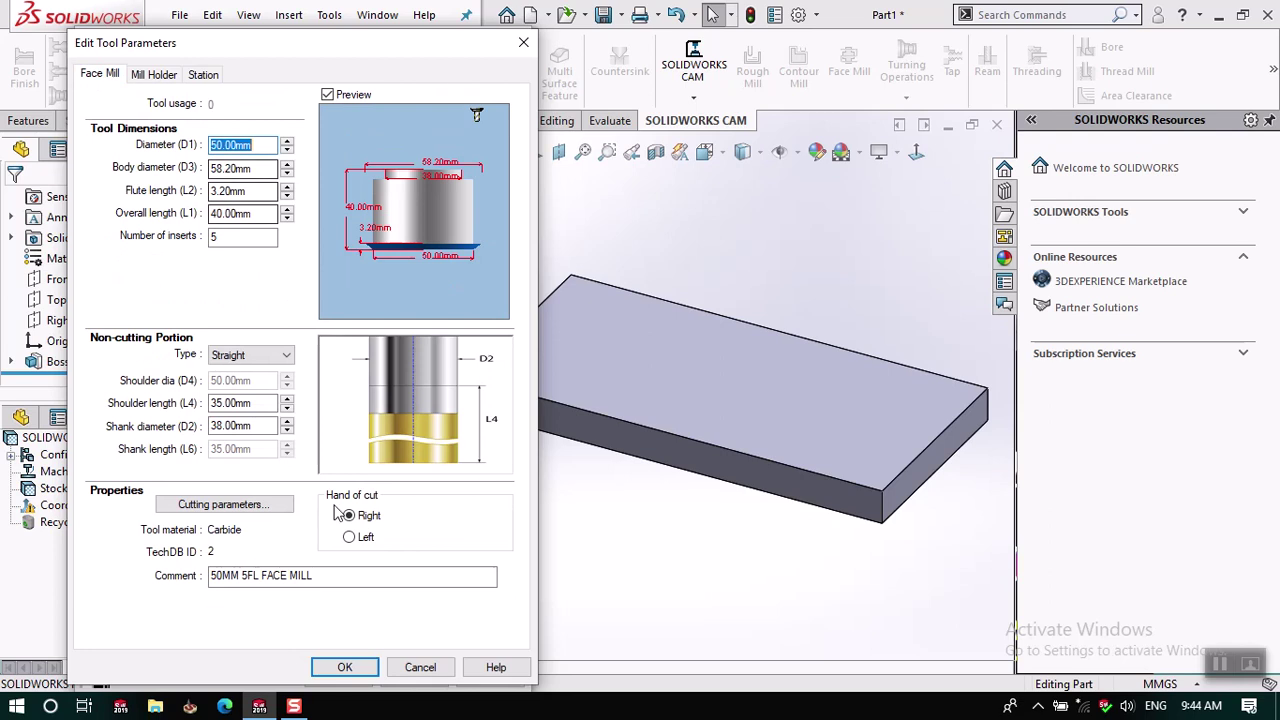
{"action": "left_click", "coordinate": [345, 666]}
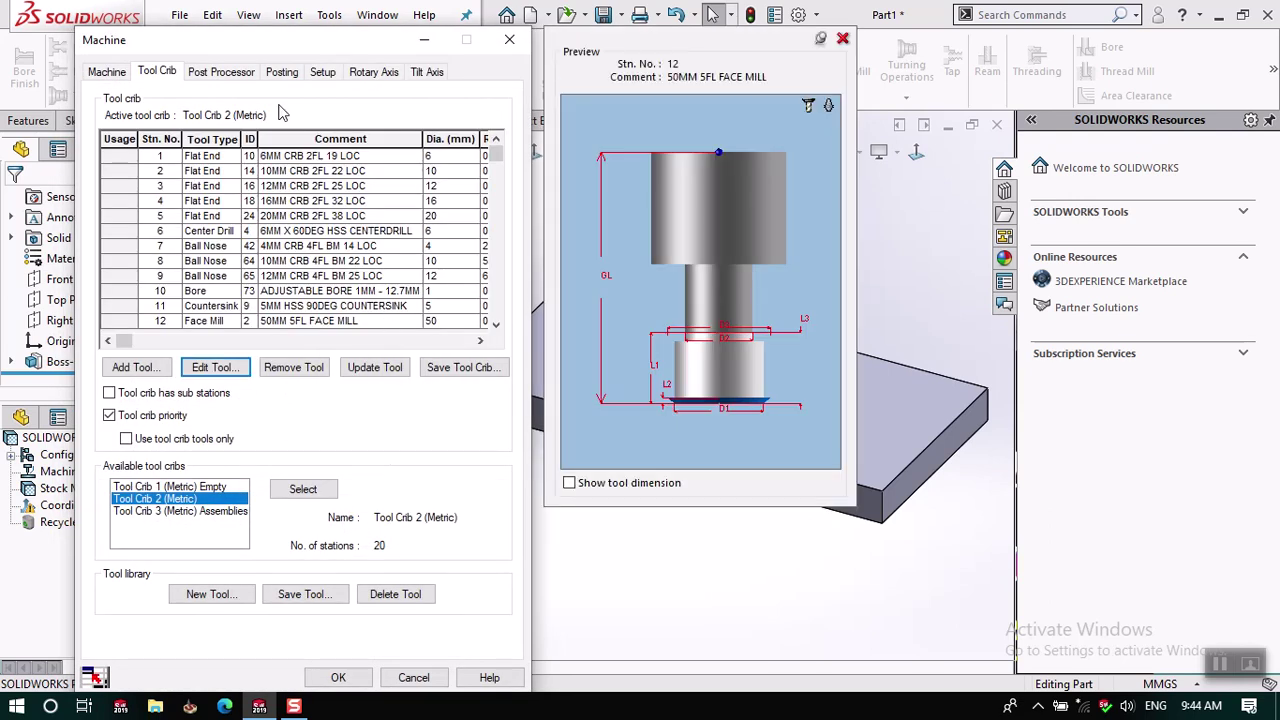
Review the FANUC11M and FANUC16M post processors, return to M3AXIS-TUTORIAL, and accept the machine definition.
{"action": "left_click", "coordinate": [222, 72]}
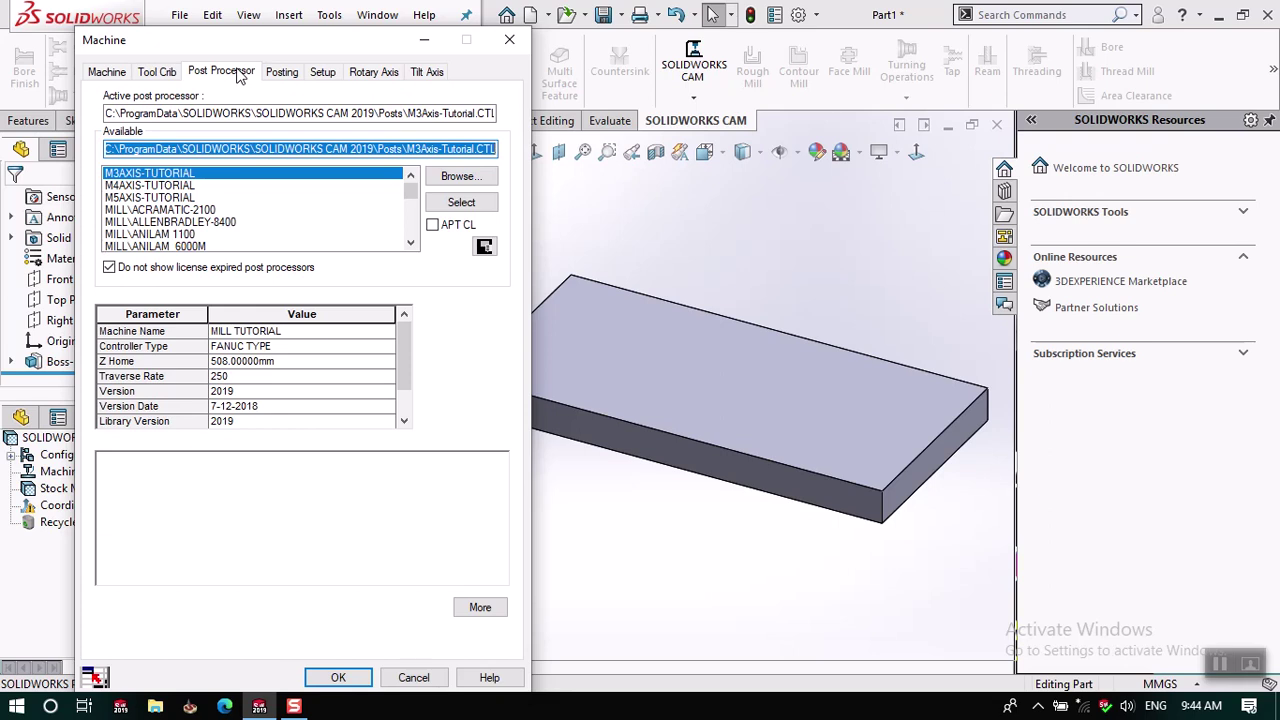
{"action": "scroll", "coordinate": [148, 207], "scroll_direction": "down", "scroll_amount": 2}
{"action": "scroll", "coordinate": [148, 207], "scroll_direction": "down", "scroll_amount": 3}
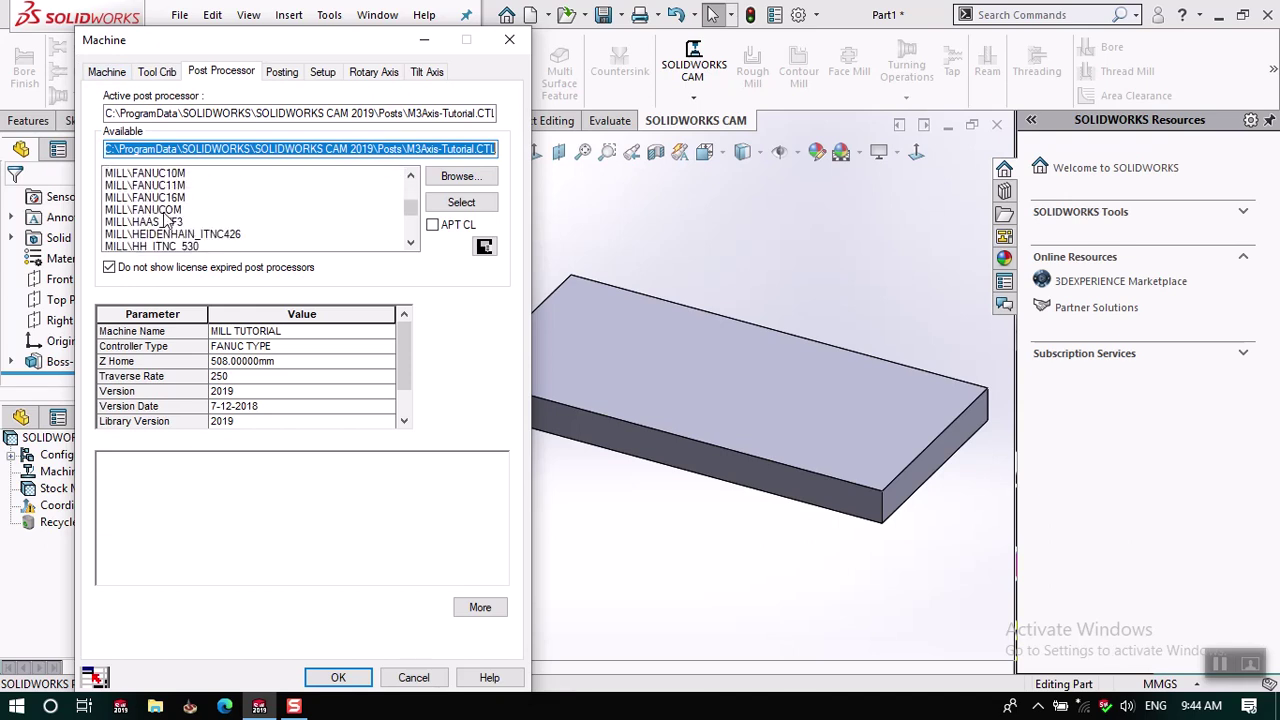
{"action": "left_click", "coordinate": [163, 187]}
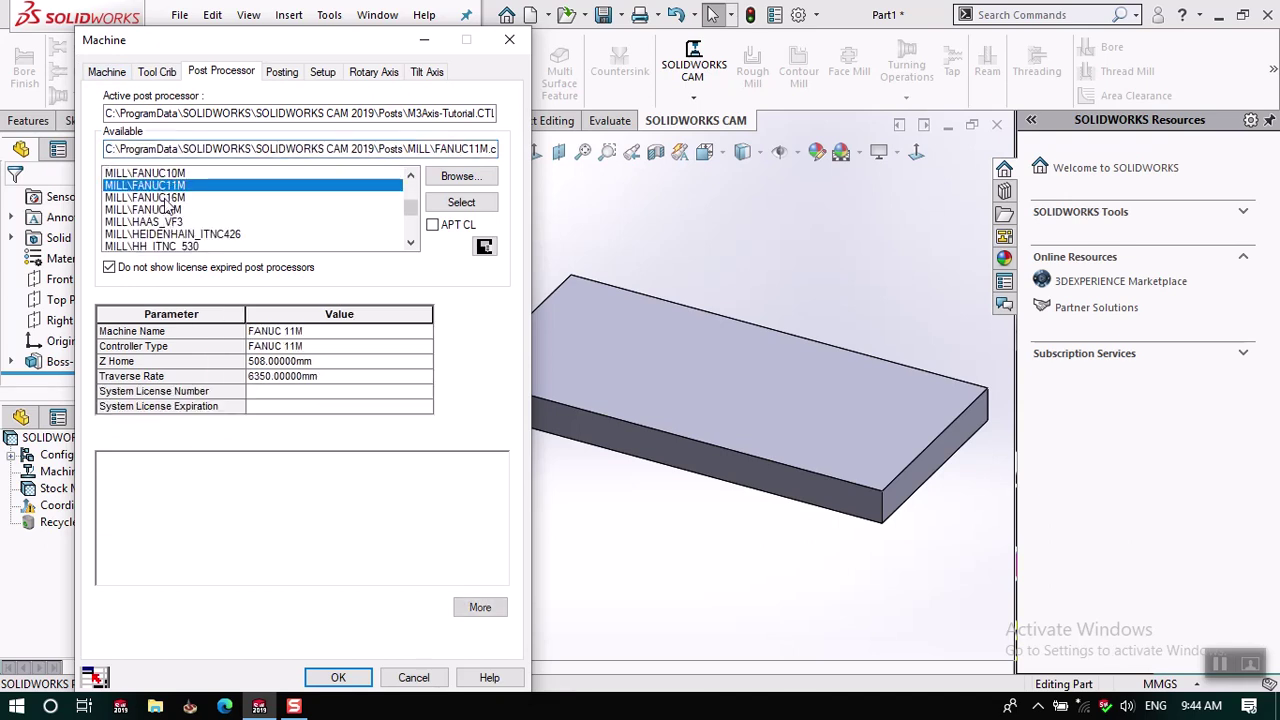
{"action": "left_click", "coordinate": [164, 199]}
{"action": "scroll", "coordinate": [162, 220], "scroll_direction": "up", "scroll_amount": 2}
{"action": "scroll", "coordinate": [163, 215], "scroll_direction": "up", "scroll_amount": 4}
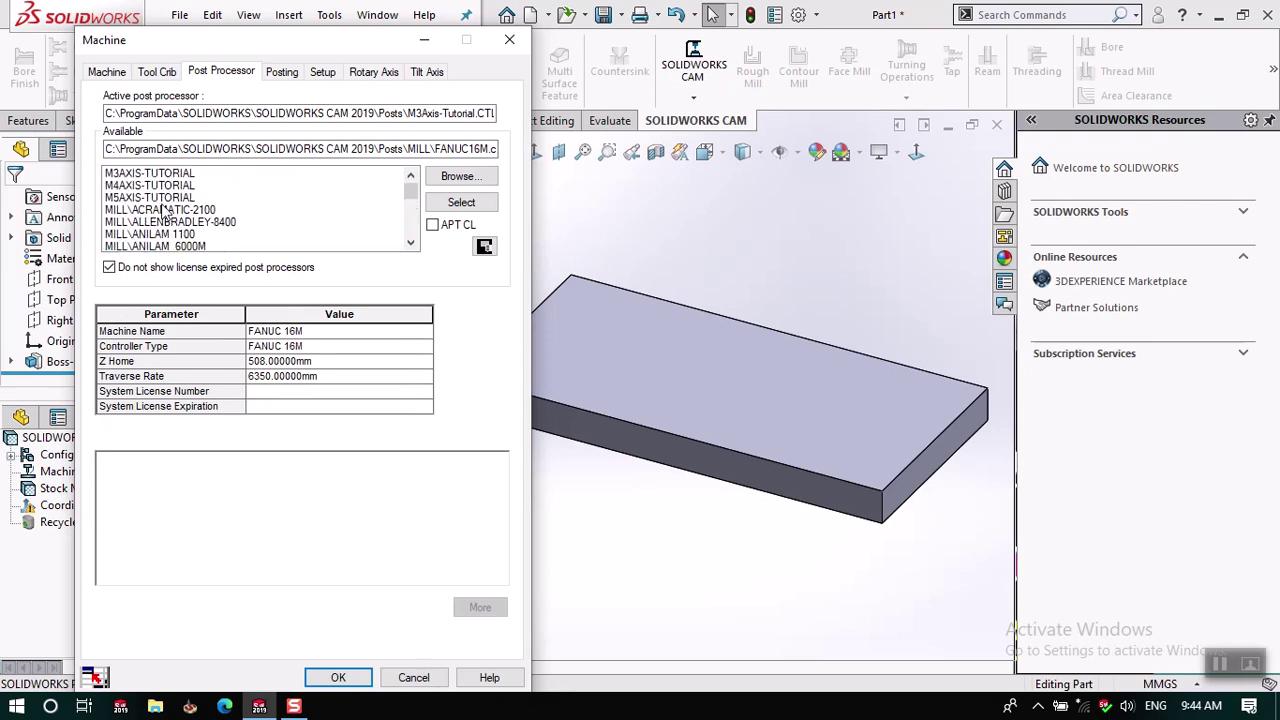
{"action": "left_click", "coordinate": [155, 175]}
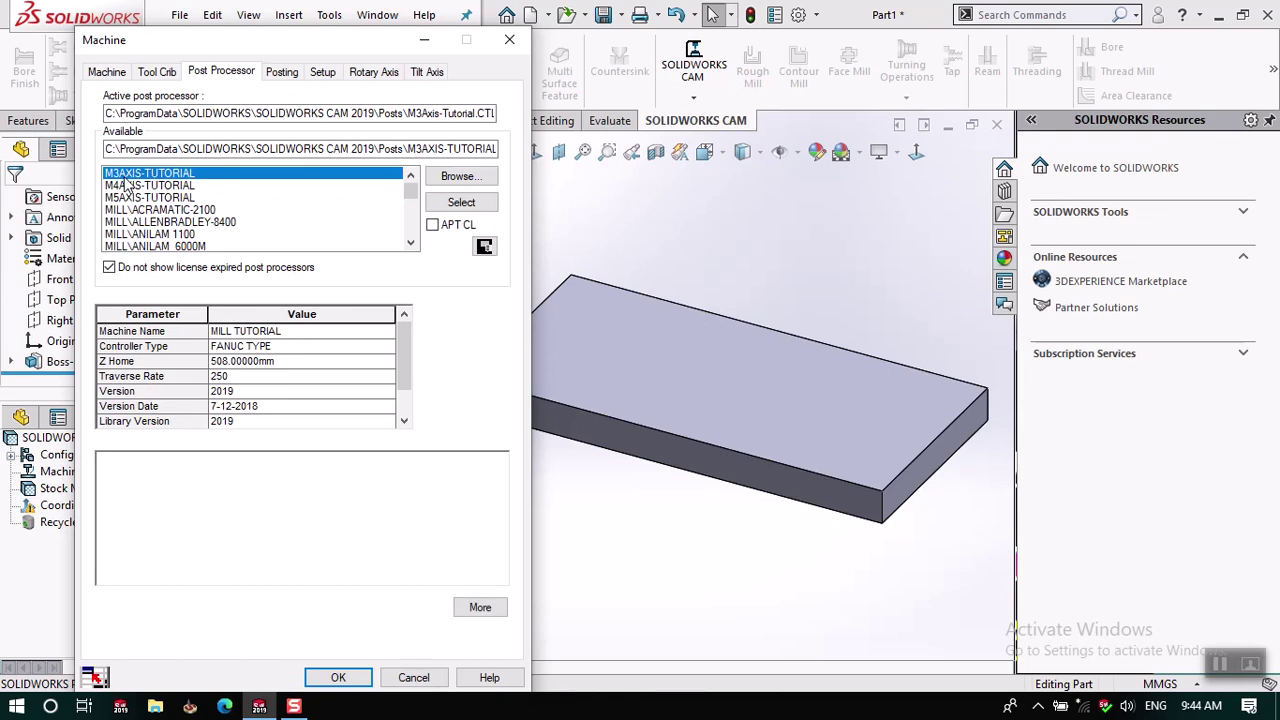
{"action": "left_click", "coordinate": [243, 378]}
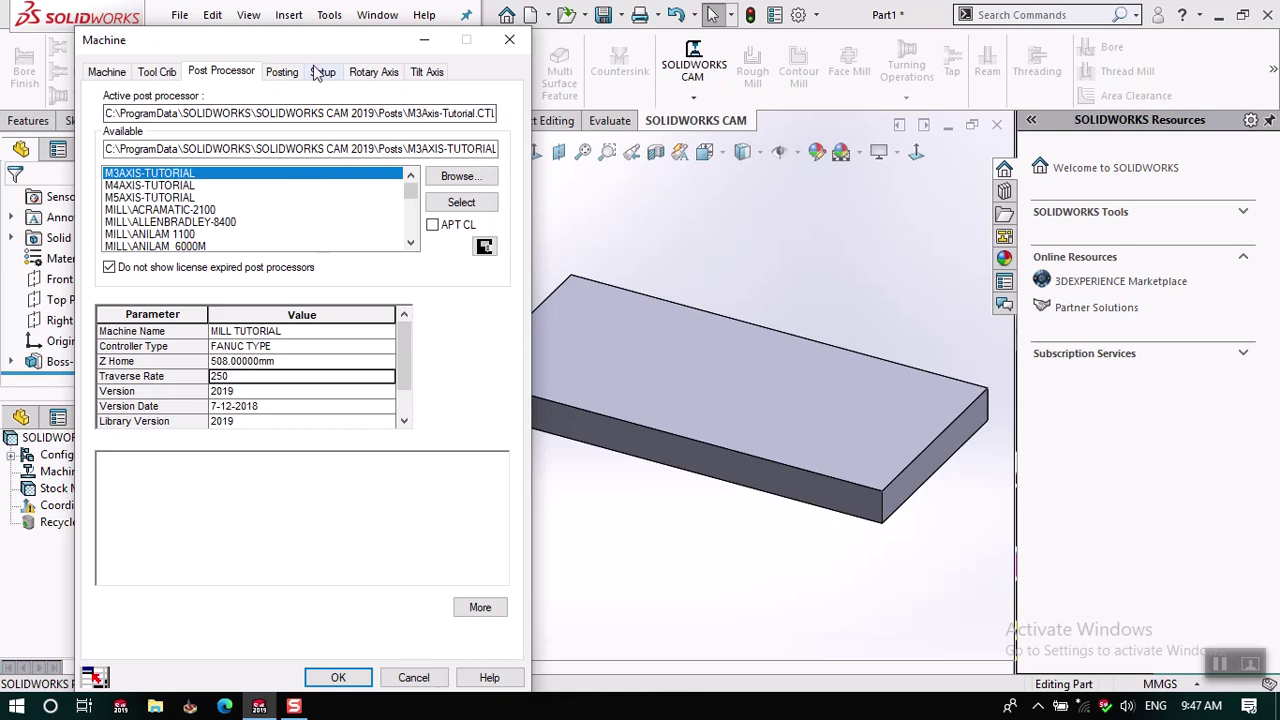
{"action": "left_click", "coordinate": [340, 678]}
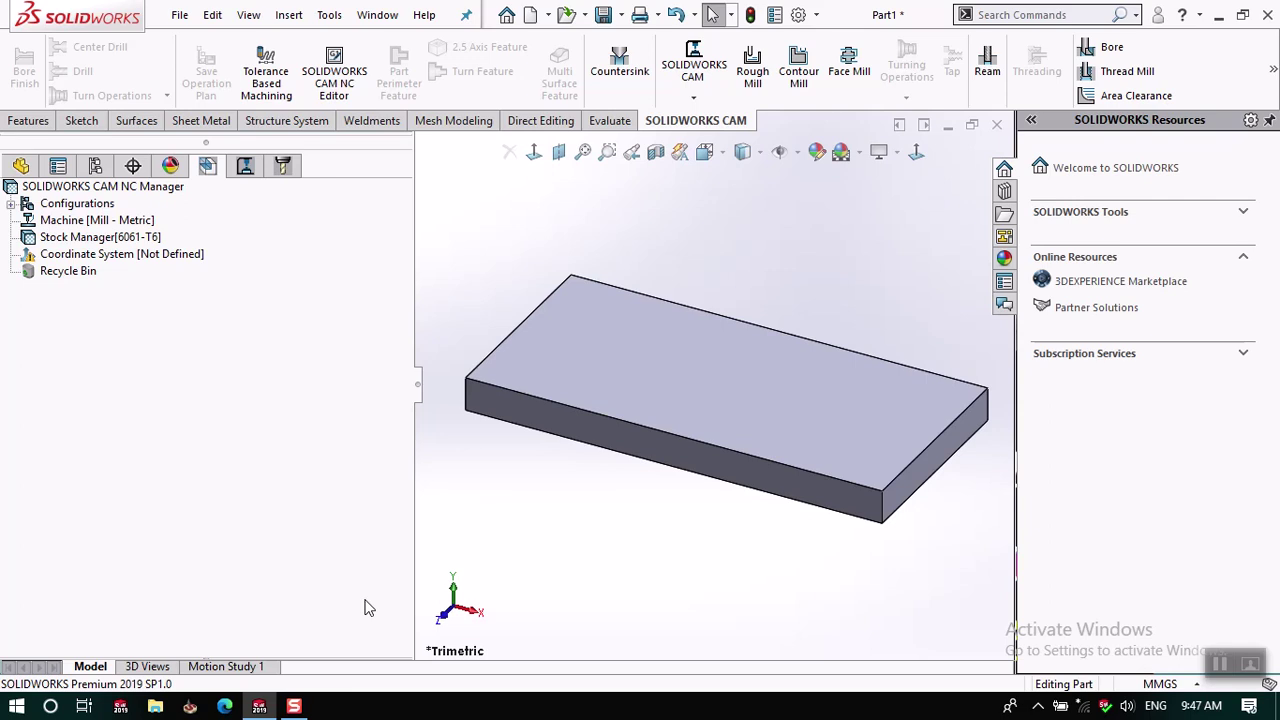
Create a mill part setup on the plate's top face, including a face feature with the Finish strategy.
{"action": "right_click", "coordinate": [145, 257]}
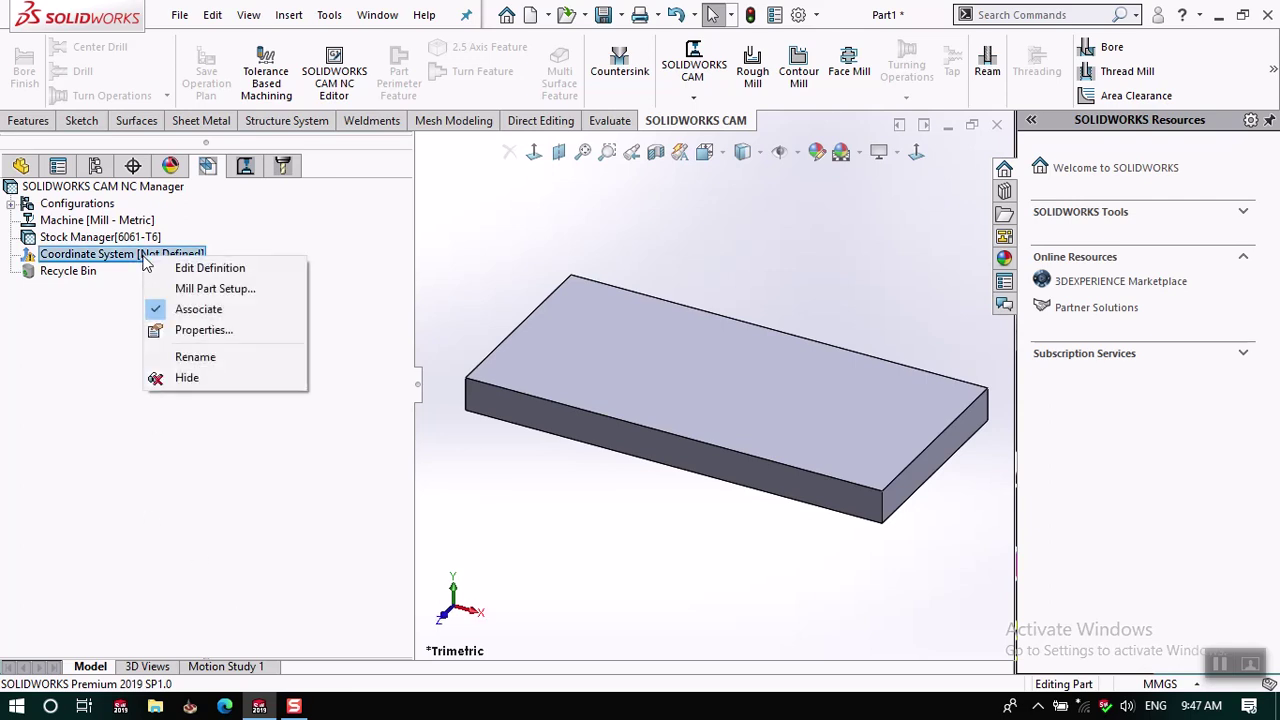
{"action": "left_click", "coordinate": [198, 289]}
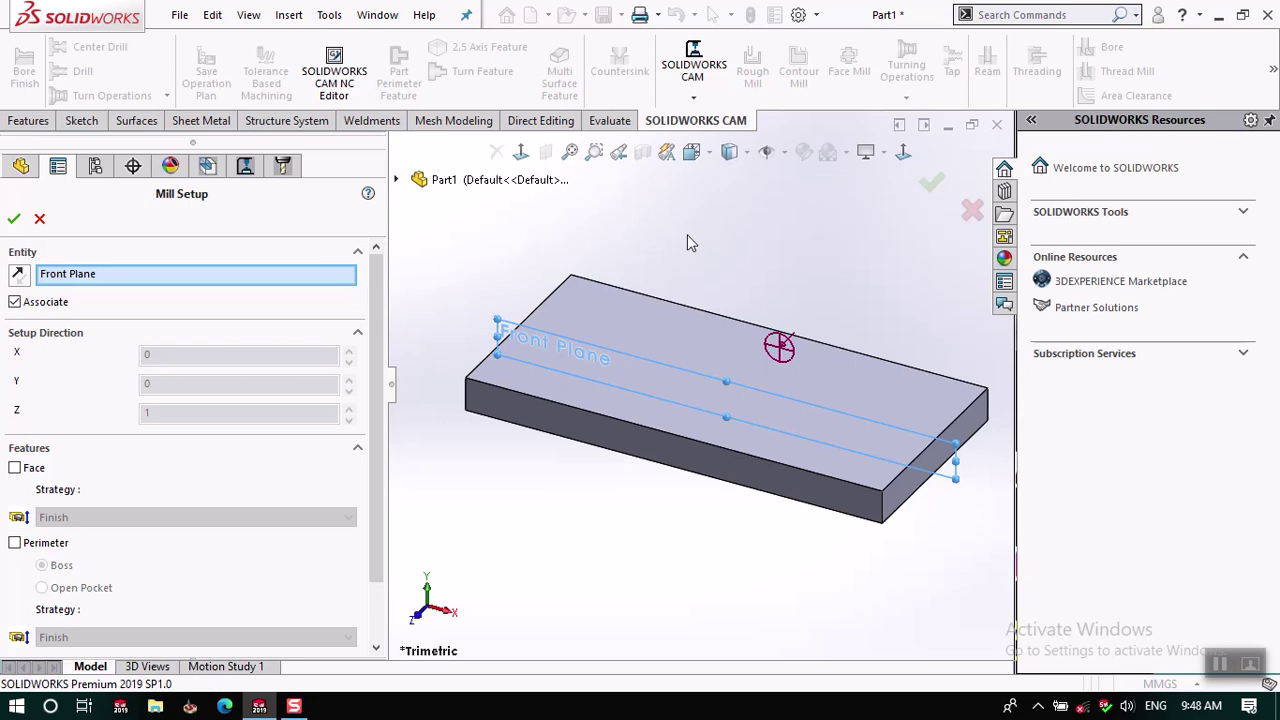
{"action": "middle_click_drag", "start_coordinate": [811, 406], "coordinate": [663, 431]}
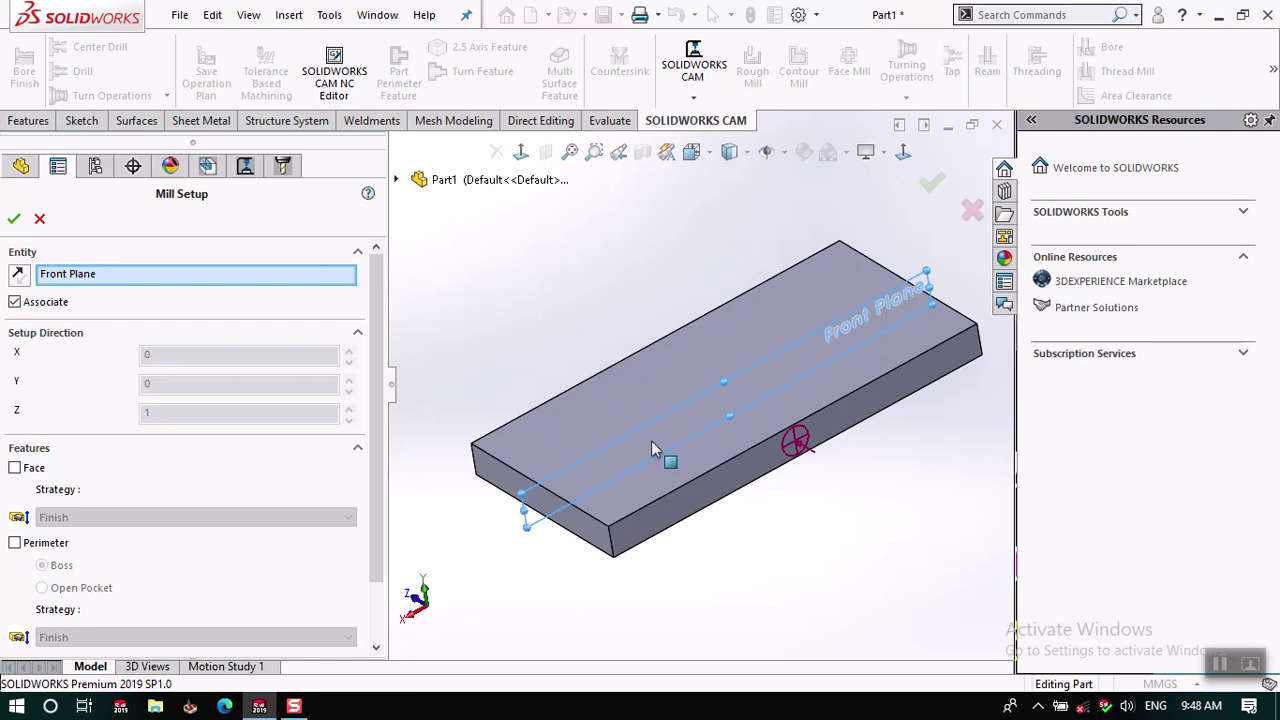
{"action": "left_click", "coordinate": [650, 478]}
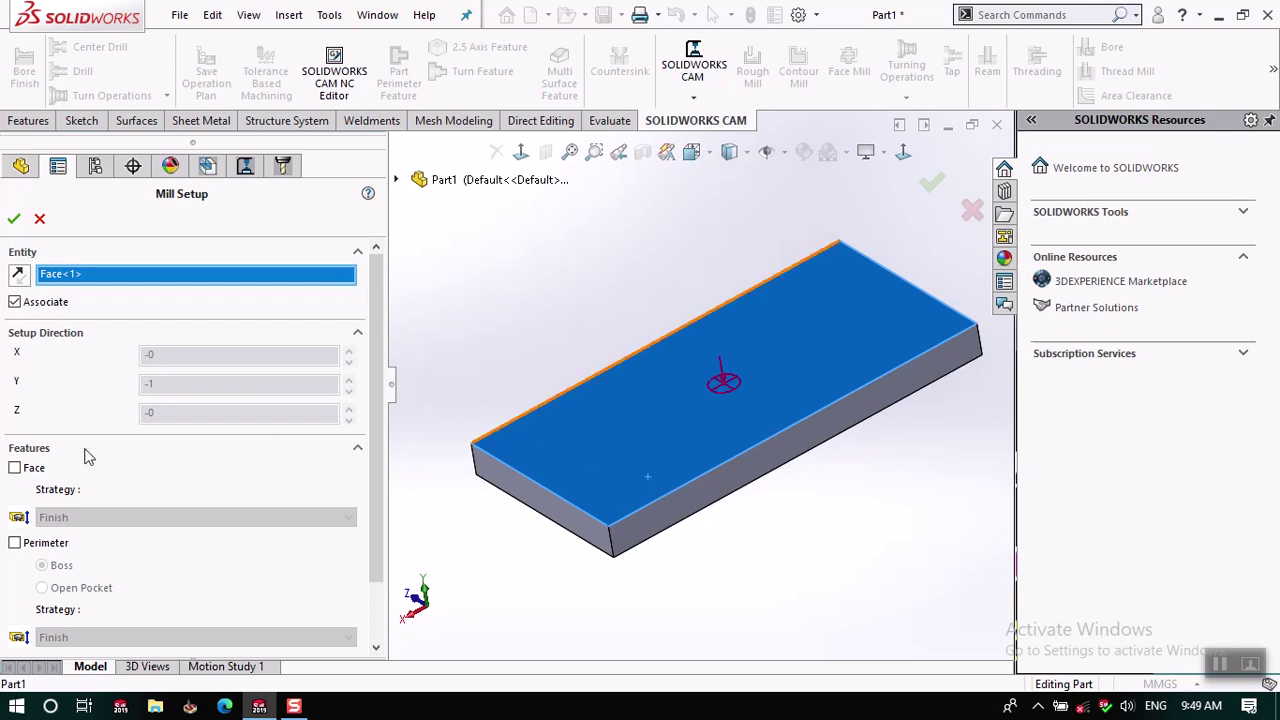
{"action": "left_click", "coordinate": [16, 469]}
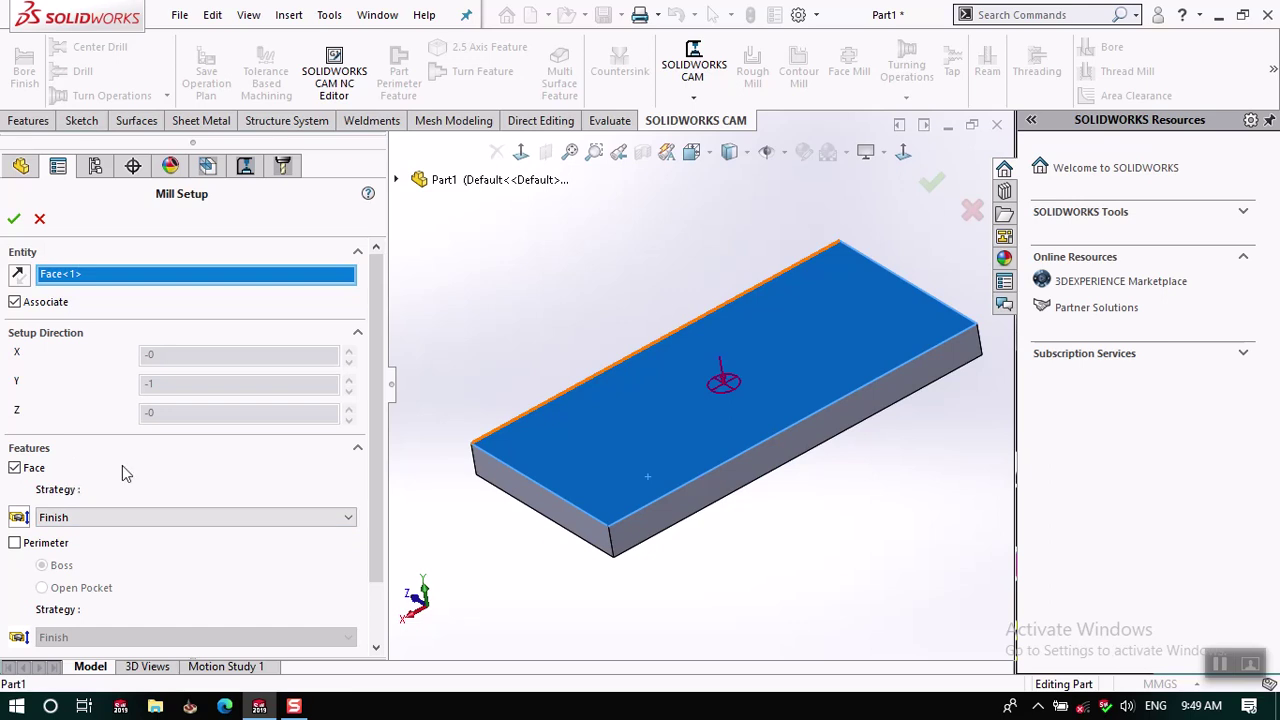
{"action": "left_click", "coordinate": [14, 218]}
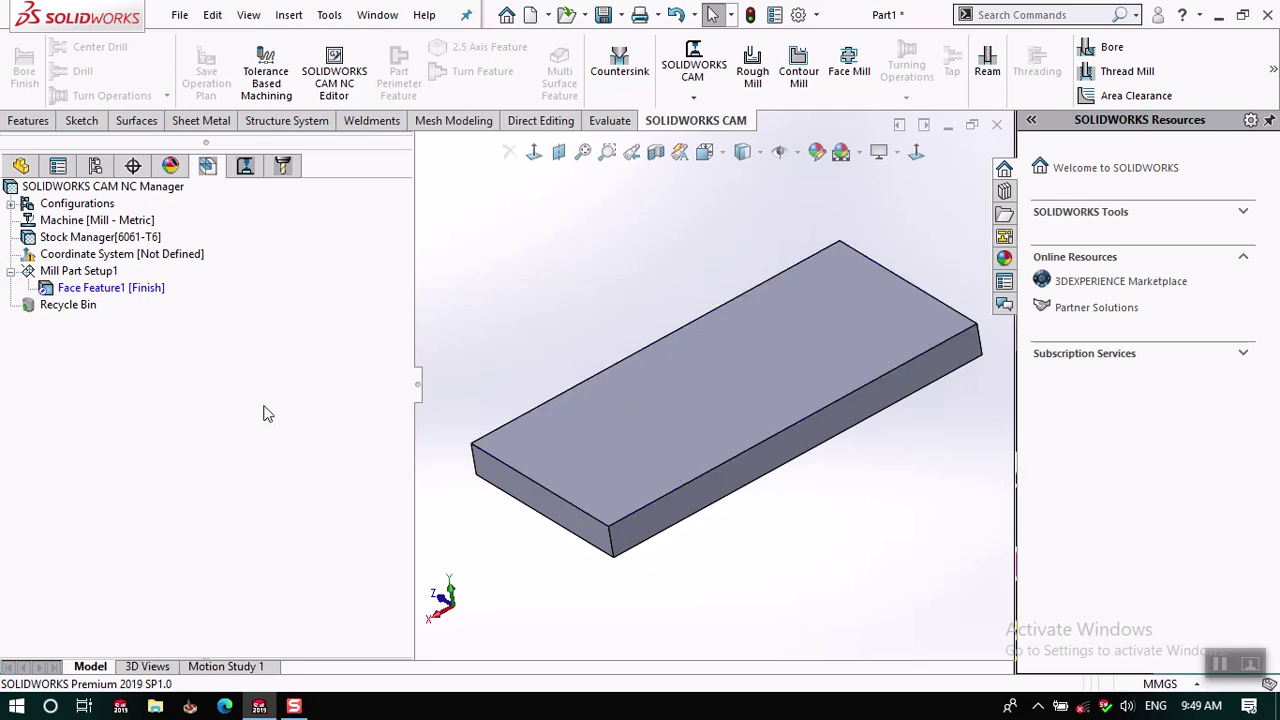
Generate the operation plan for the face feature and check the resulting face mill operation in the operation tree.
{"action": "right_click", "coordinate": [140, 288]}
{"action": "left_click", "coordinate": [141, 289]}
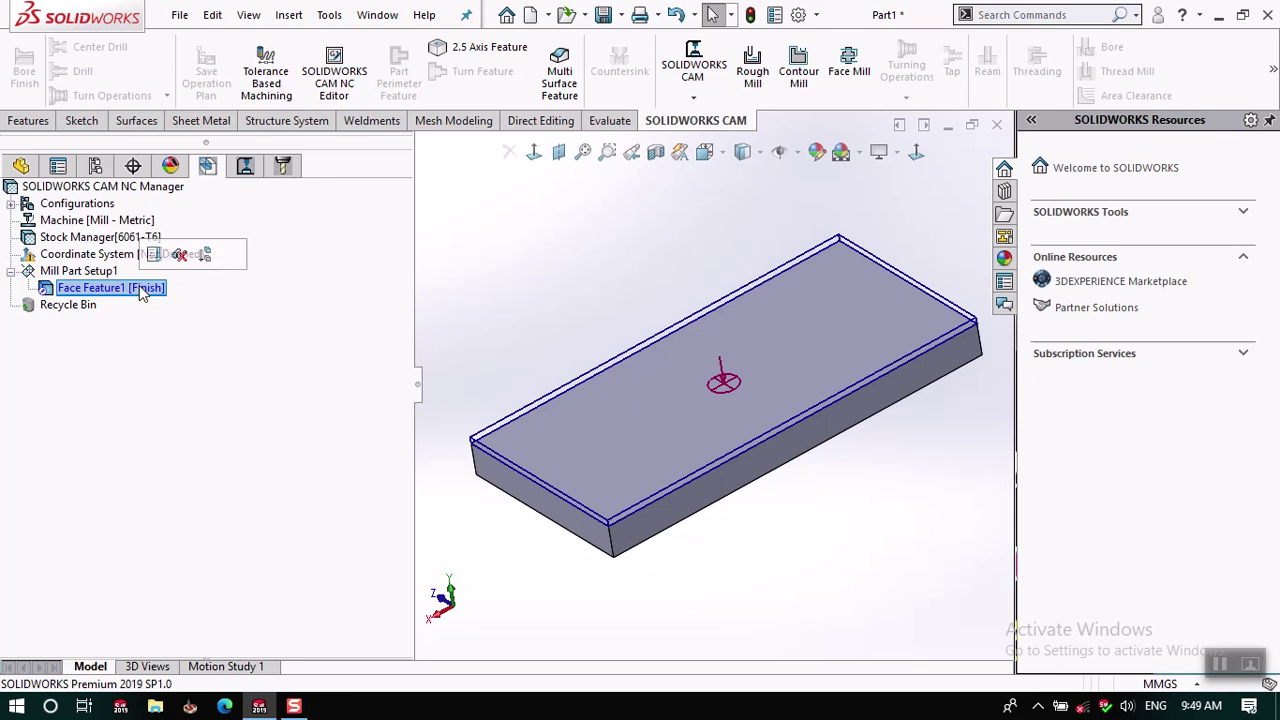
{"action": "right_click", "coordinate": [141, 289]}
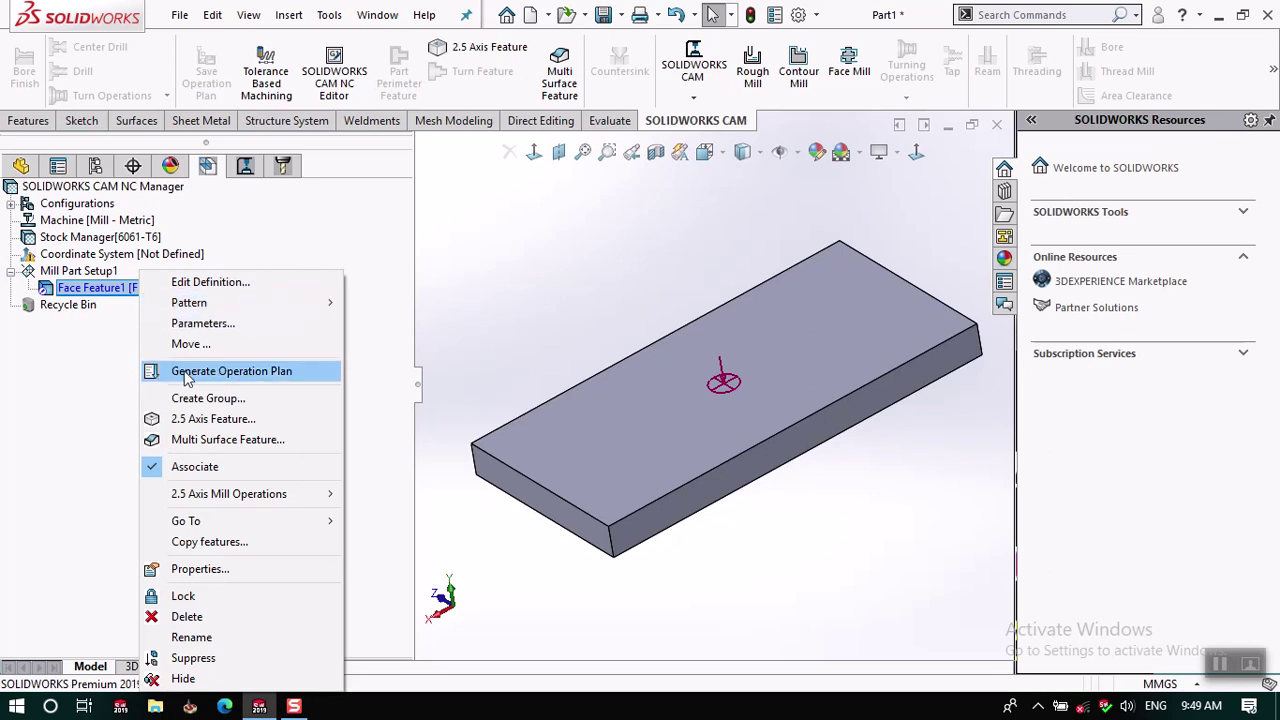
{"action": "left_click", "coordinate": [267, 373]}
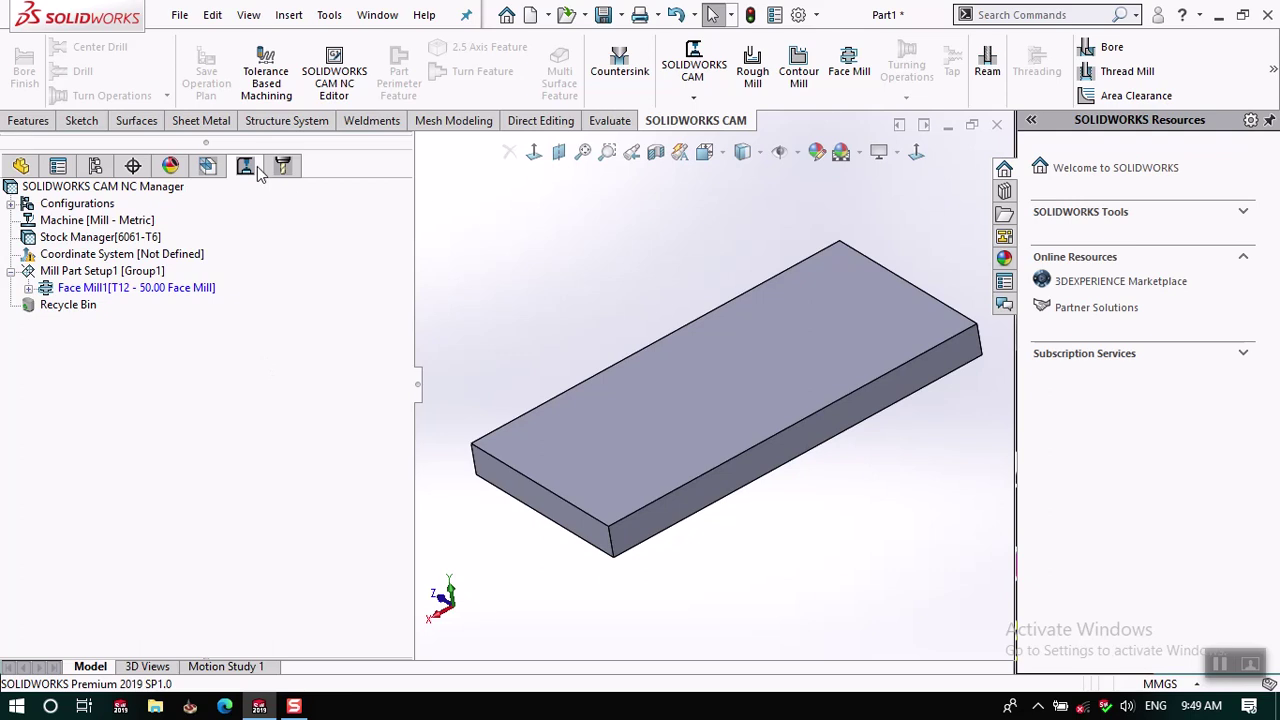
{"action": "left_click", "coordinate": [210, 168]}
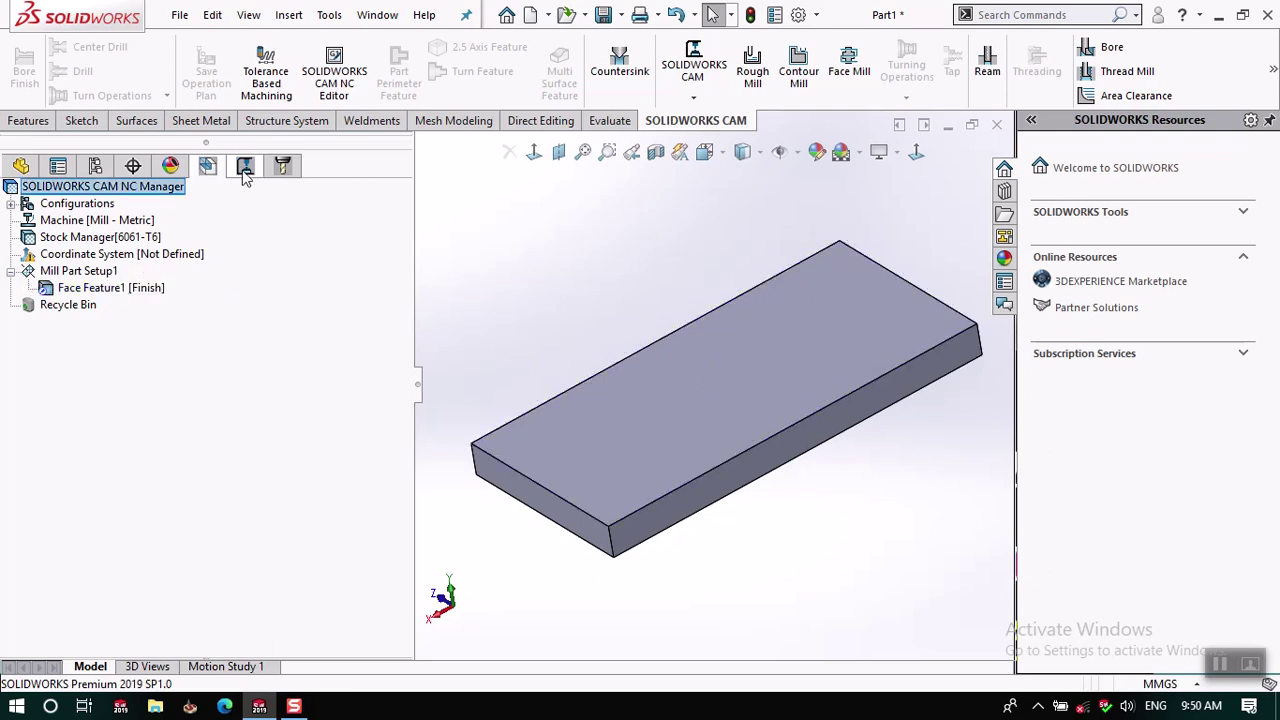
{"action": "left_click", "coordinate": [245, 168]}
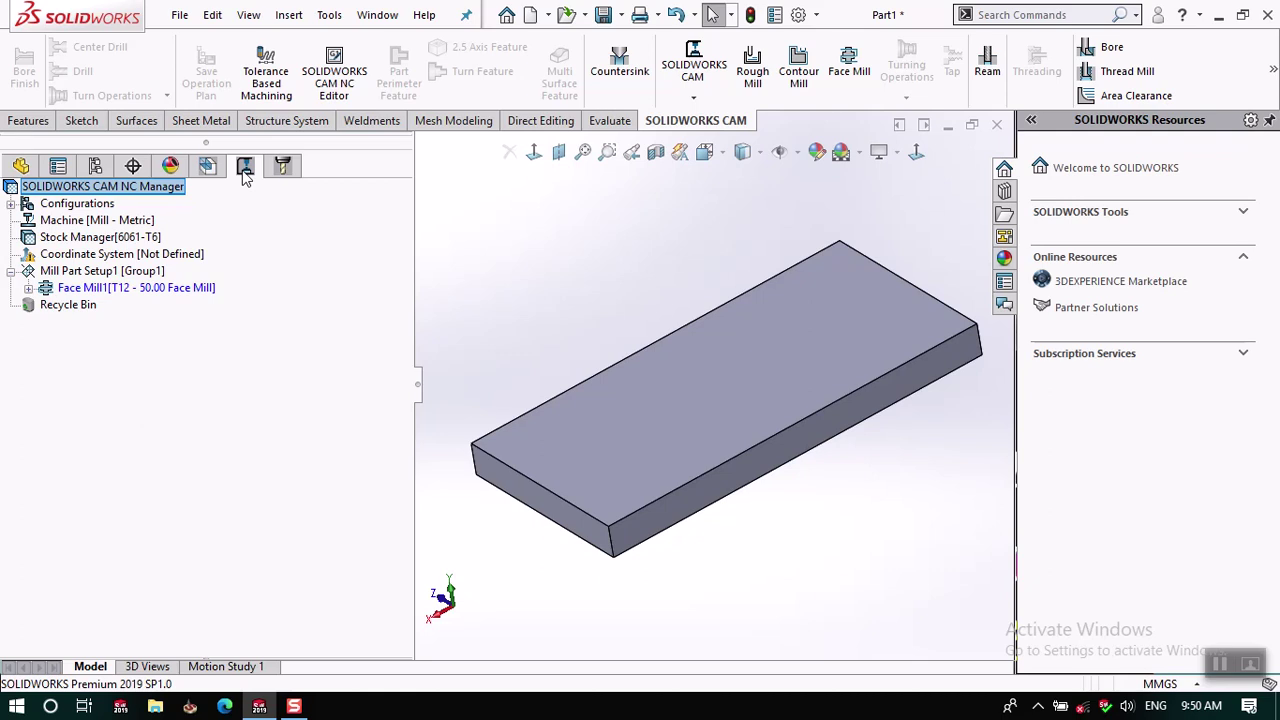
{"action": "mouse_move", "coordinate": [178, 288]}
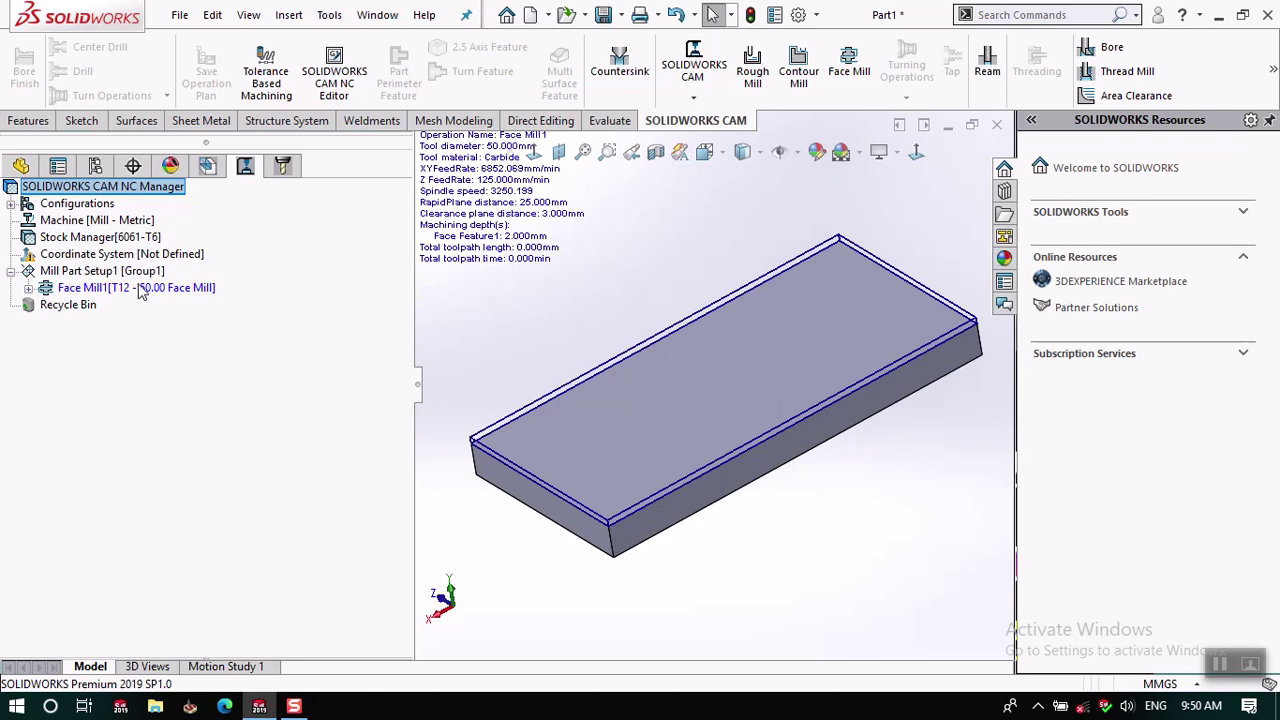
Generate the toolpath for the 50 mm face mill operation and inspect the passes over the plate.
{"action": "left_click", "coordinate": [127, 295]}
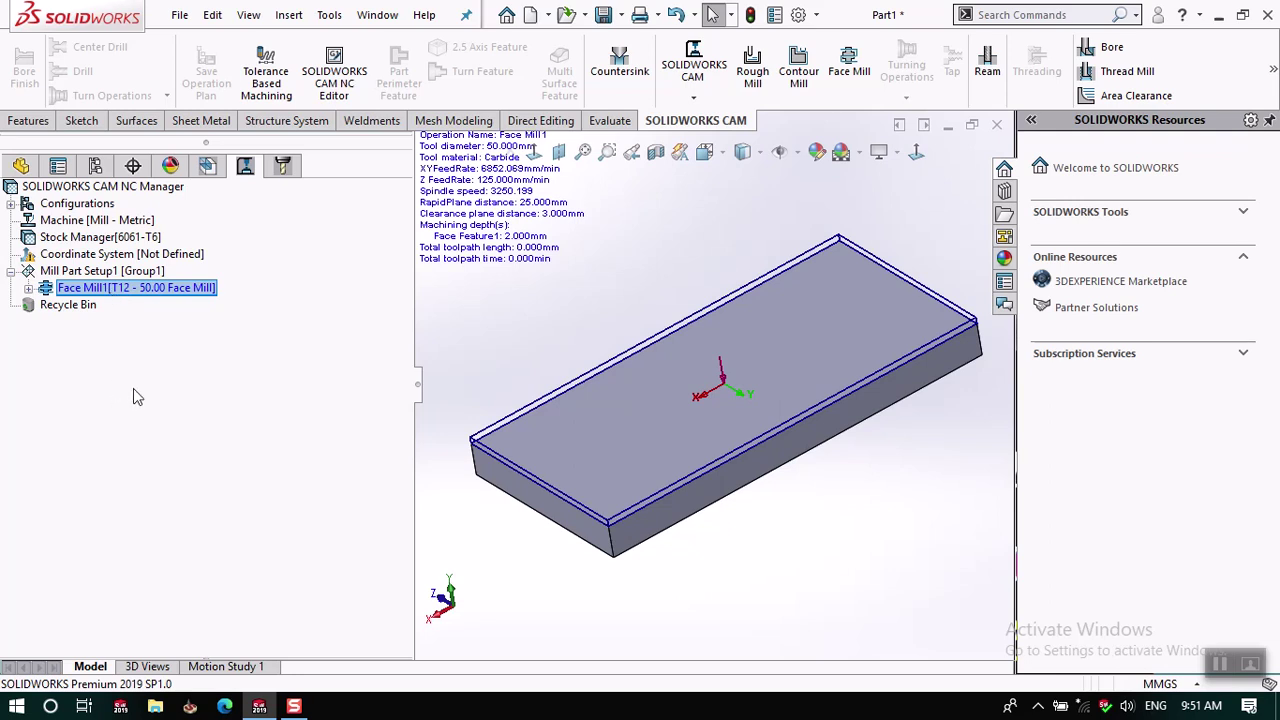
{"action": "right_click", "coordinate": [175, 293]}
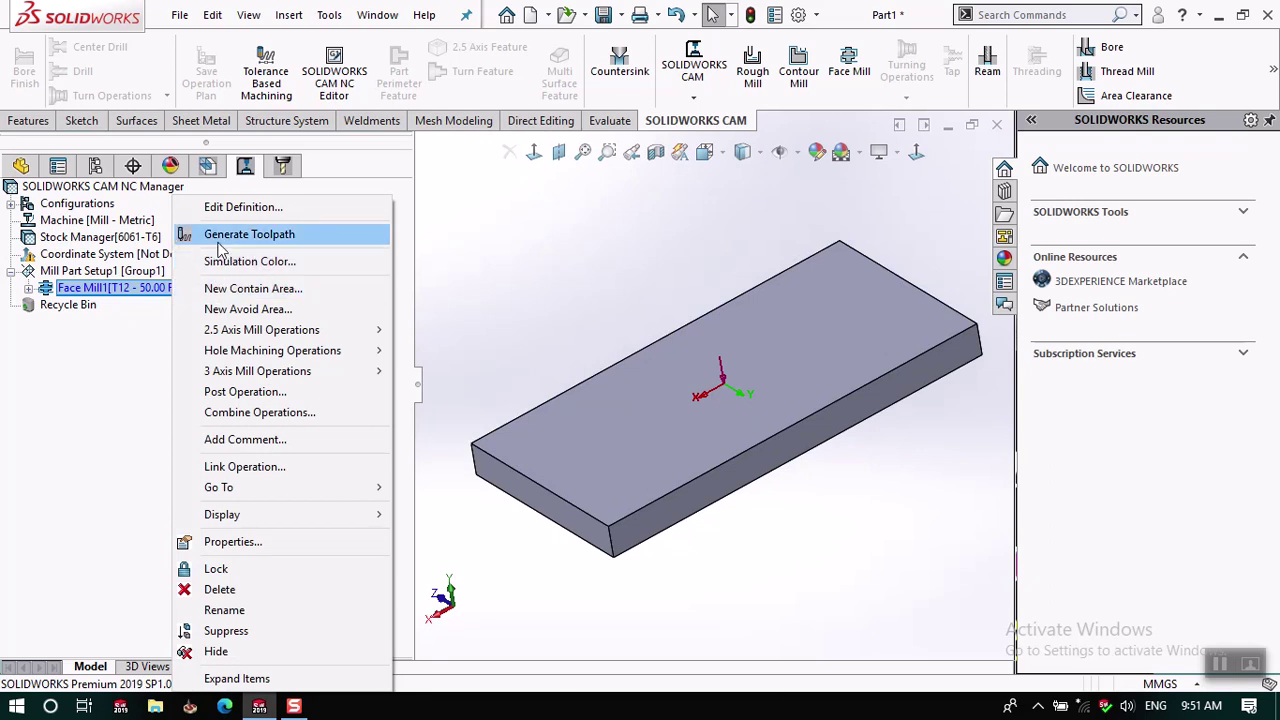
{"action": "right_click", "coordinate": [75, 293]}
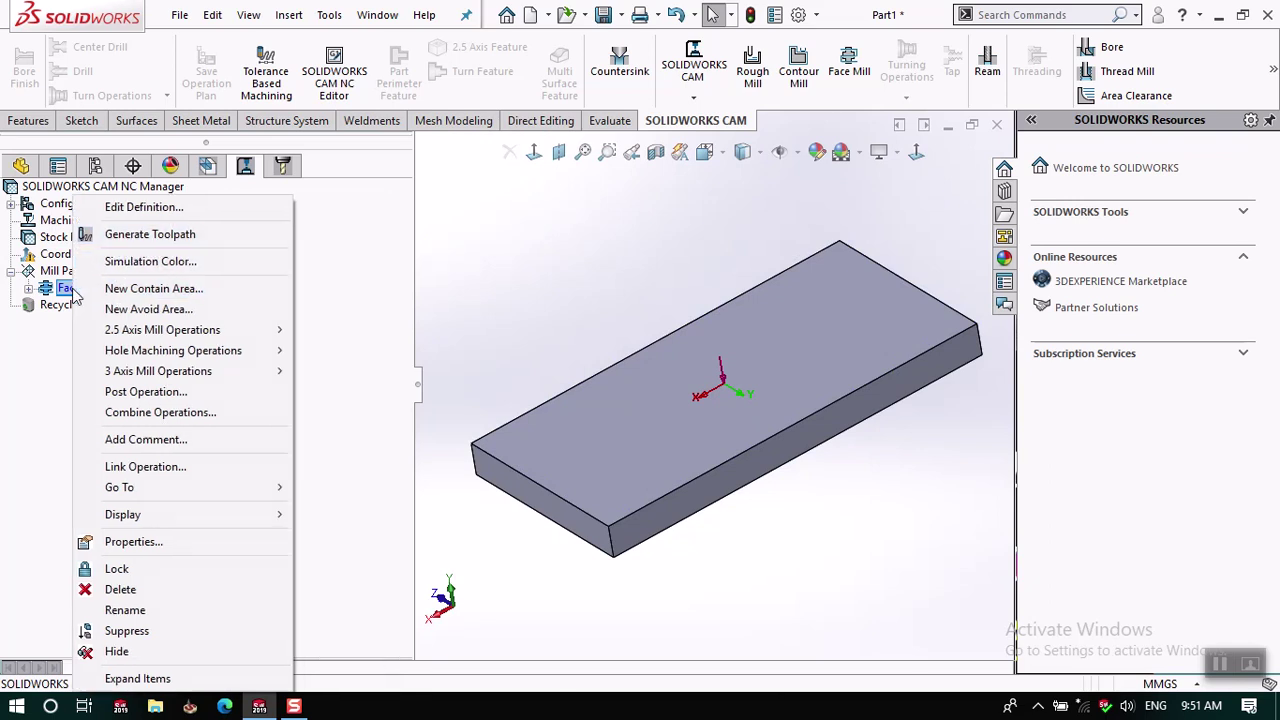
{"action": "left_click", "coordinate": [145, 240]}
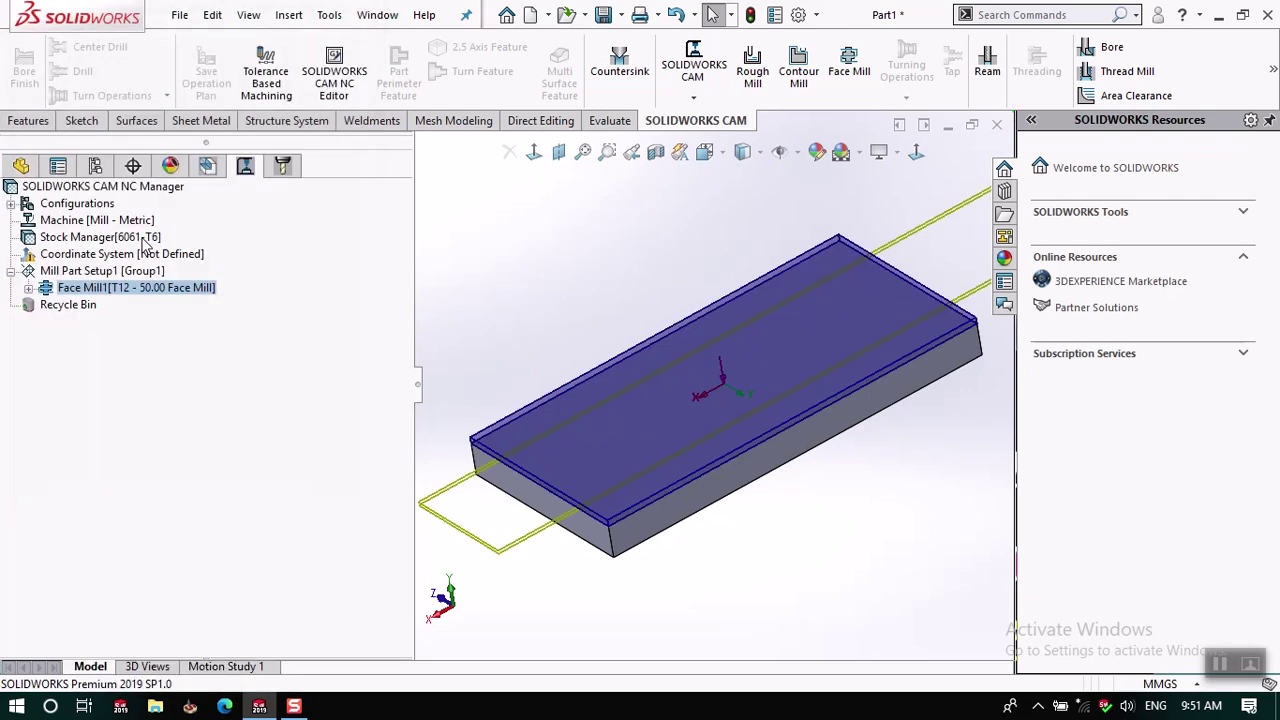
{"action": "scroll", "coordinate": [735, 350], "scroll_direction": "down", "scroll_amount": 3}
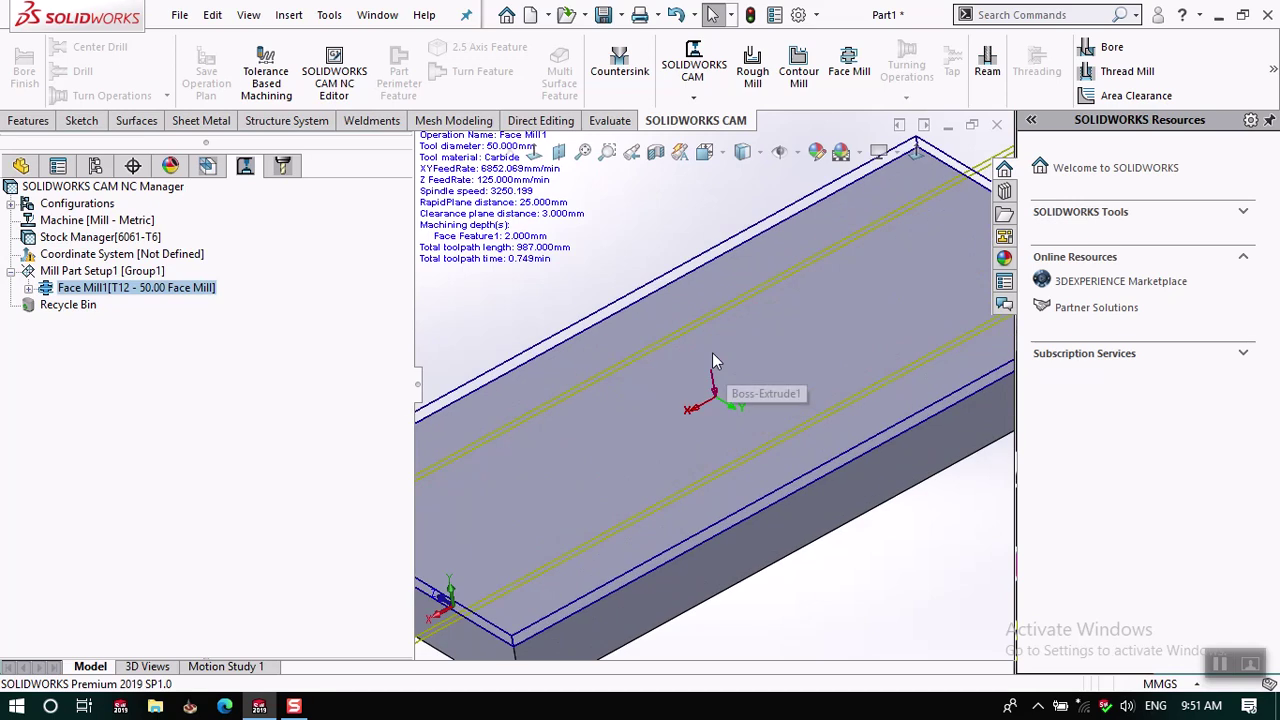
{"action": "scroll", "coordinate": [710, 352], "scroll_direction": "up", "scroll_amount": 5}
{"action": "scroll", "coordinate": [705, 355], "scroll_direction": "down", "scroll_amount": 1}
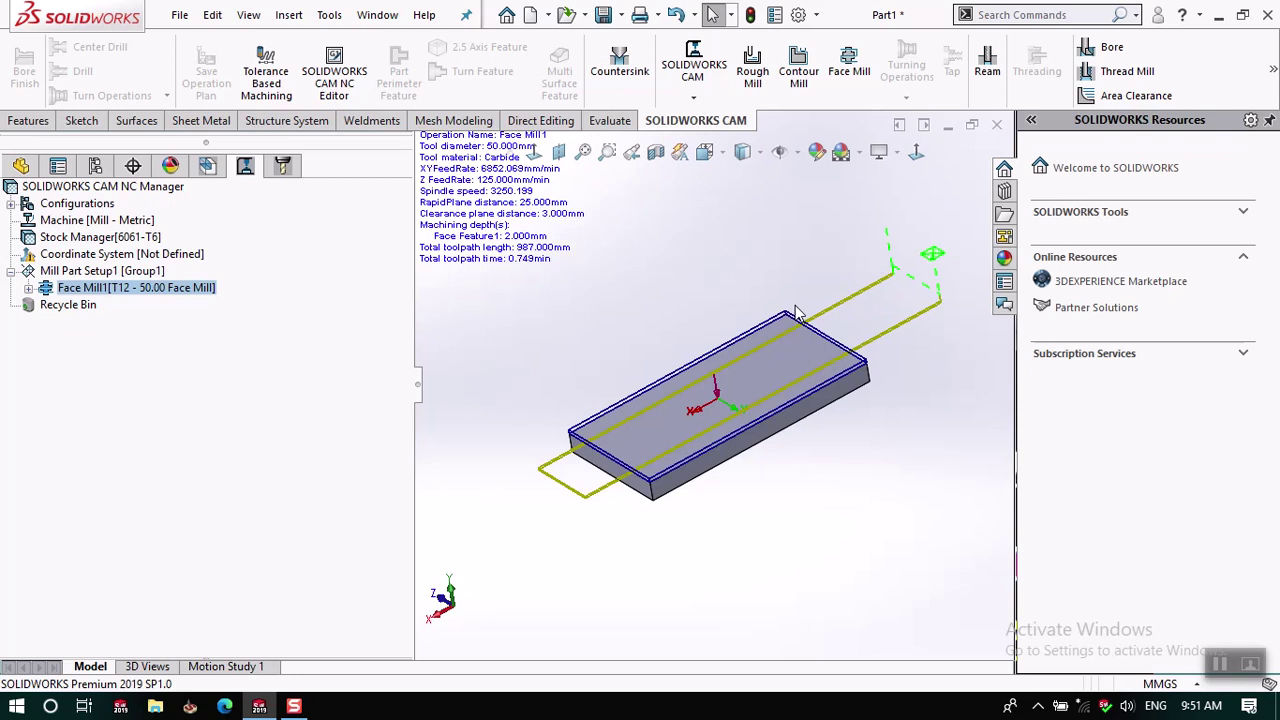
Open the toolpath simulation for the face mill operation and set the stock to Shaded Display.
{"action": "left_click", "coordinate": [148, 287]}
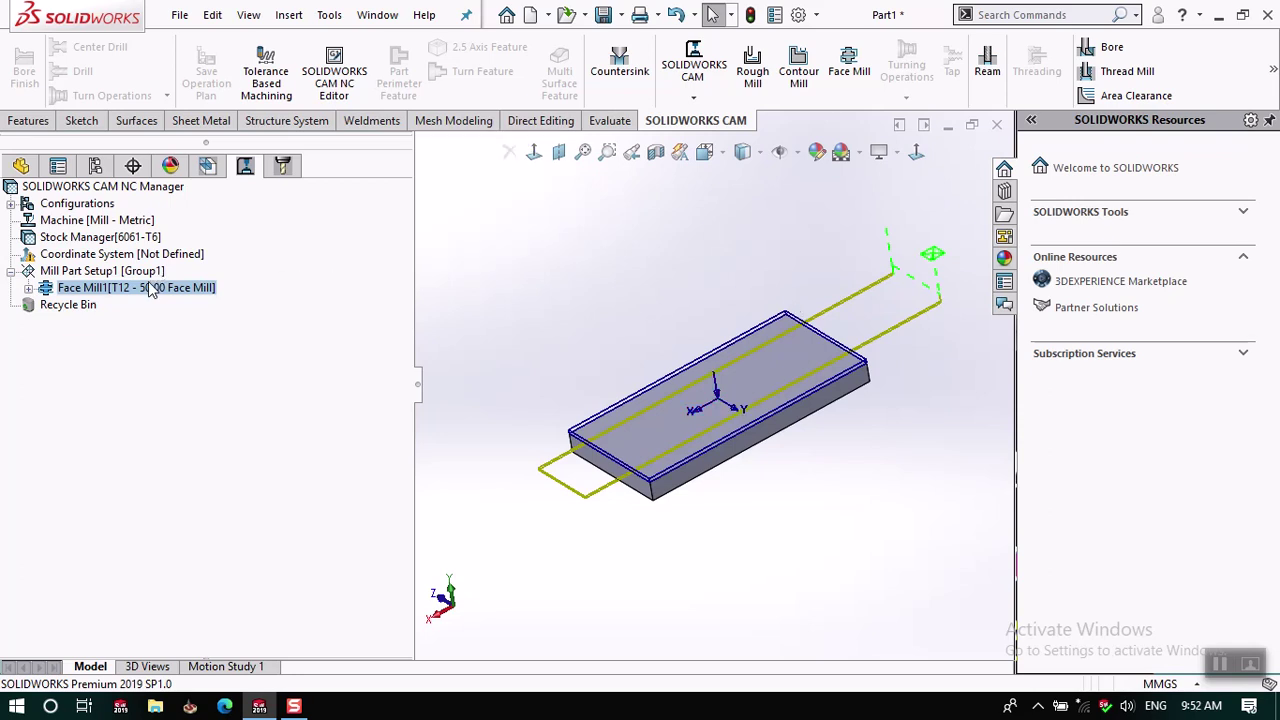
{"action": "right_click", "coordinate": [148, 287]}
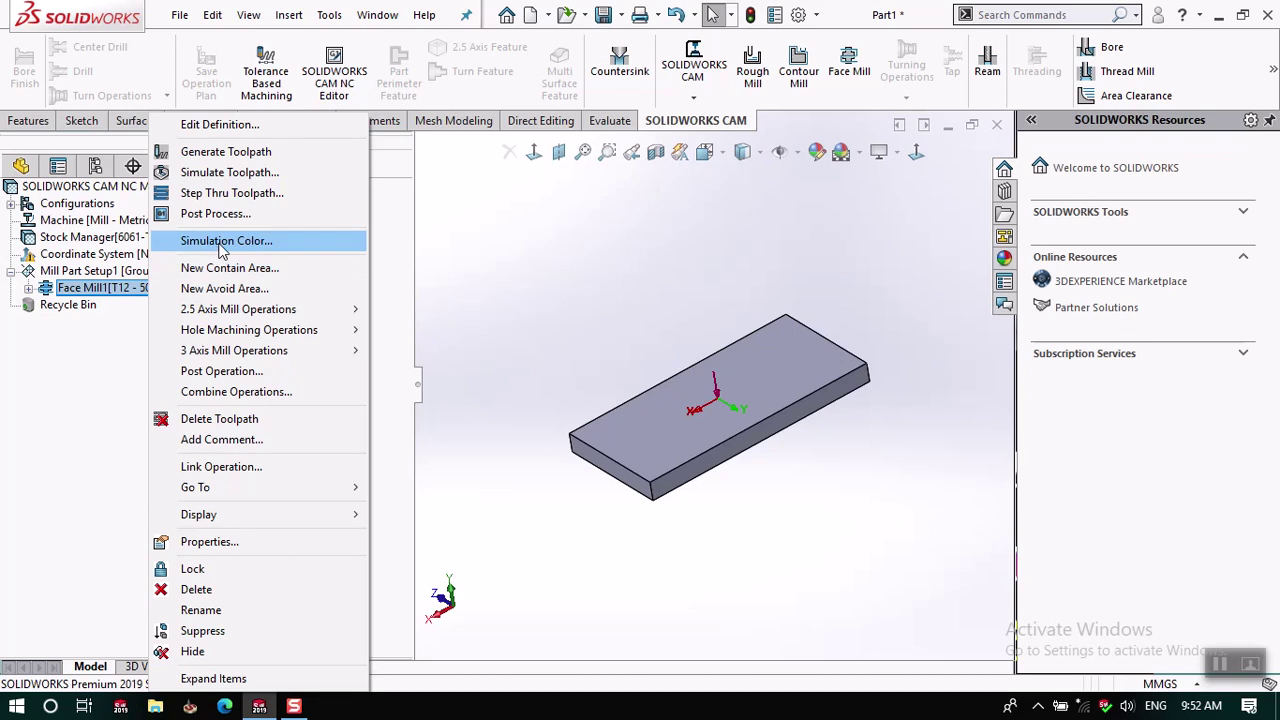
{"action": "left_click", "coordinate": [255, 175]}
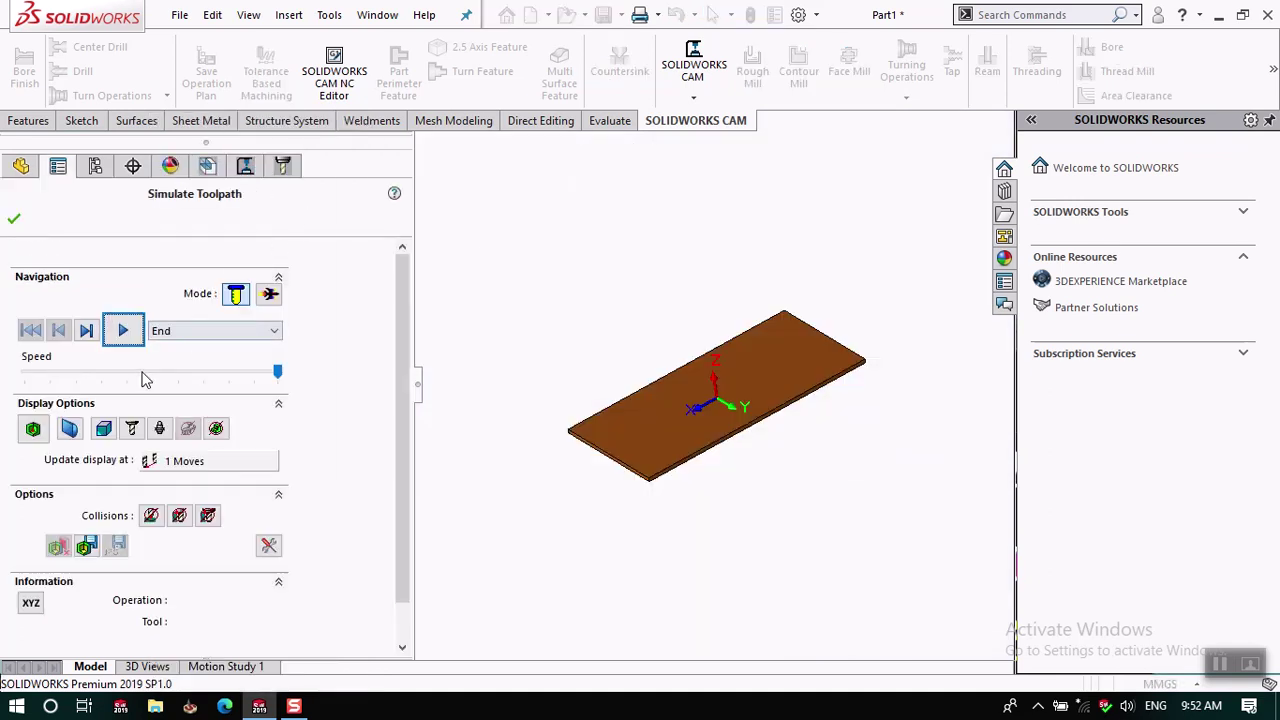
{"action": "left_click", "coordinate": [31, 430]}
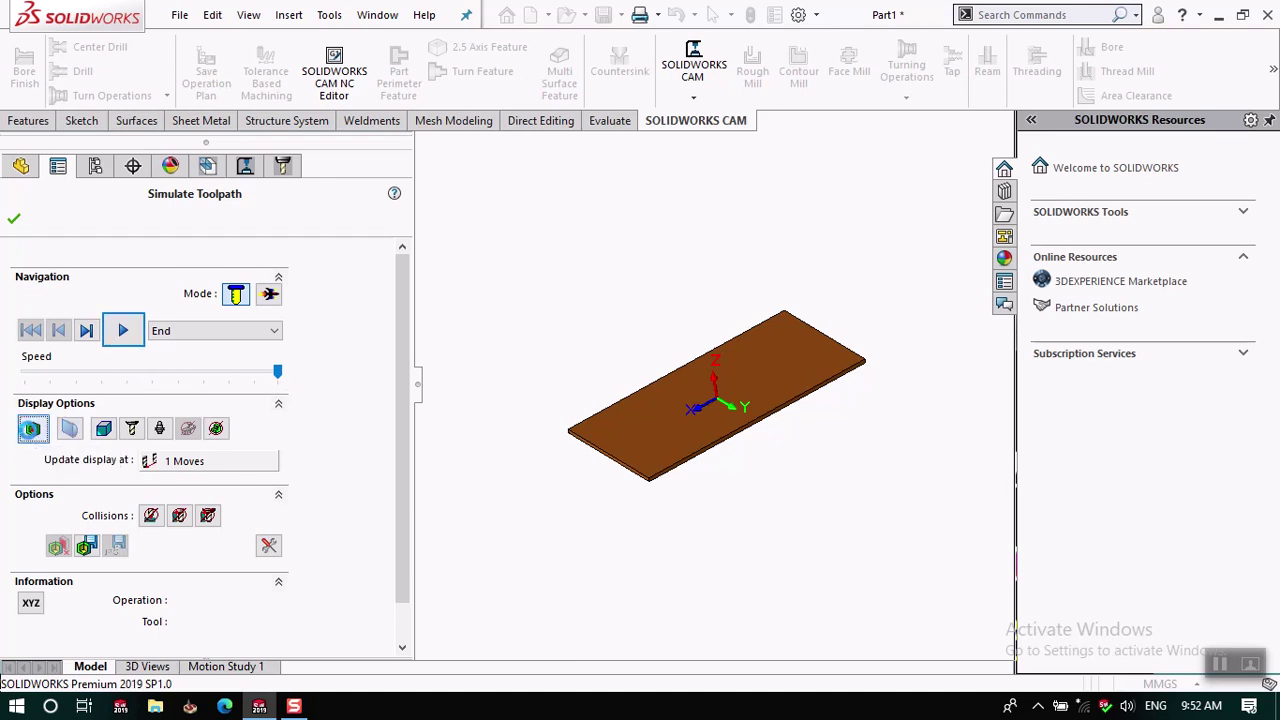
{"action": "left_click", "coordinate": [31, 430]}
{"action": "left_click", "coordinate": [103, 429]}
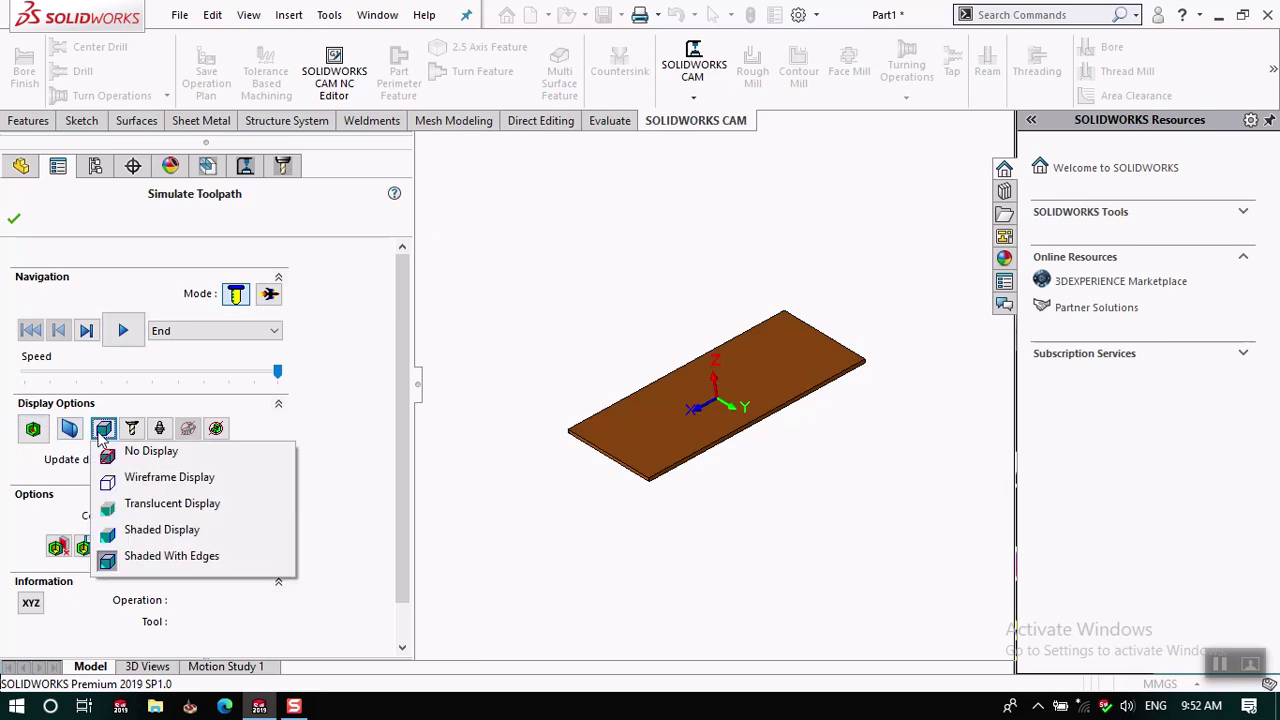
{"action": "left_click", "coordinate": [160, 531]}
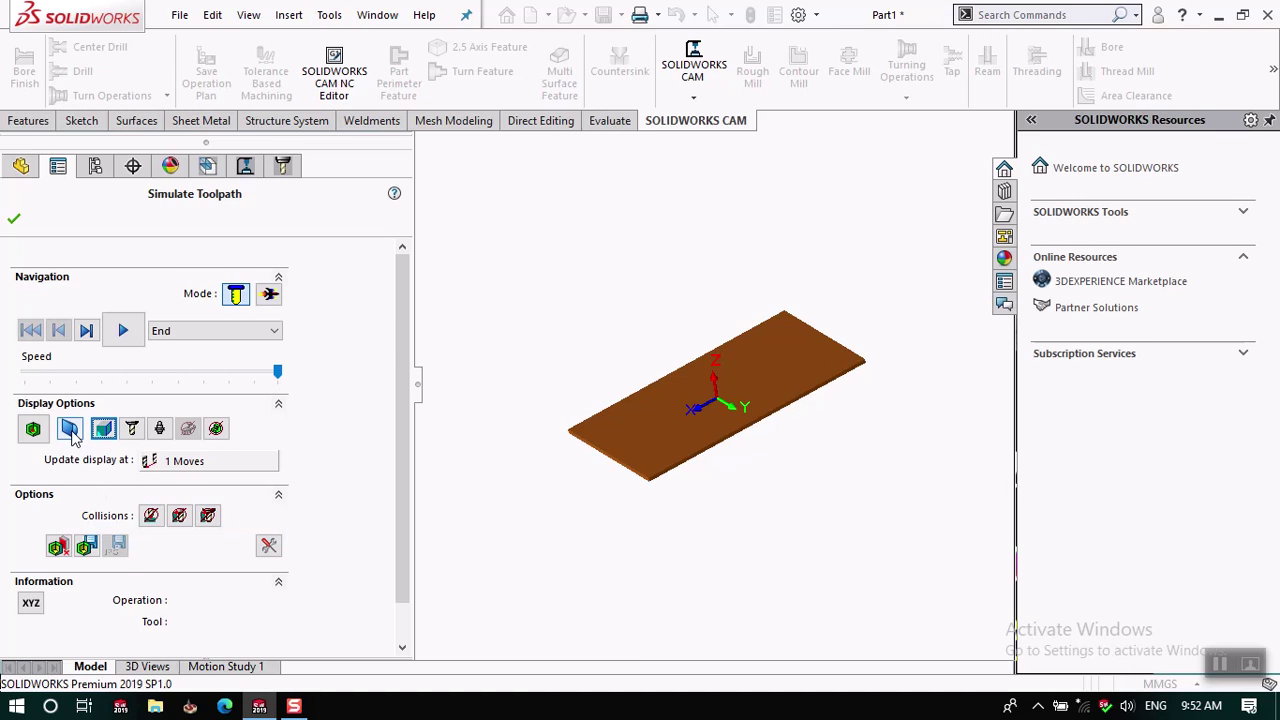
Keep the simulated tool as Shaded With Edges, set the target part to Shaded Display, and inspect the stock layer above the plate.
{"action": "left_click", "coordinate": [134, 432]}
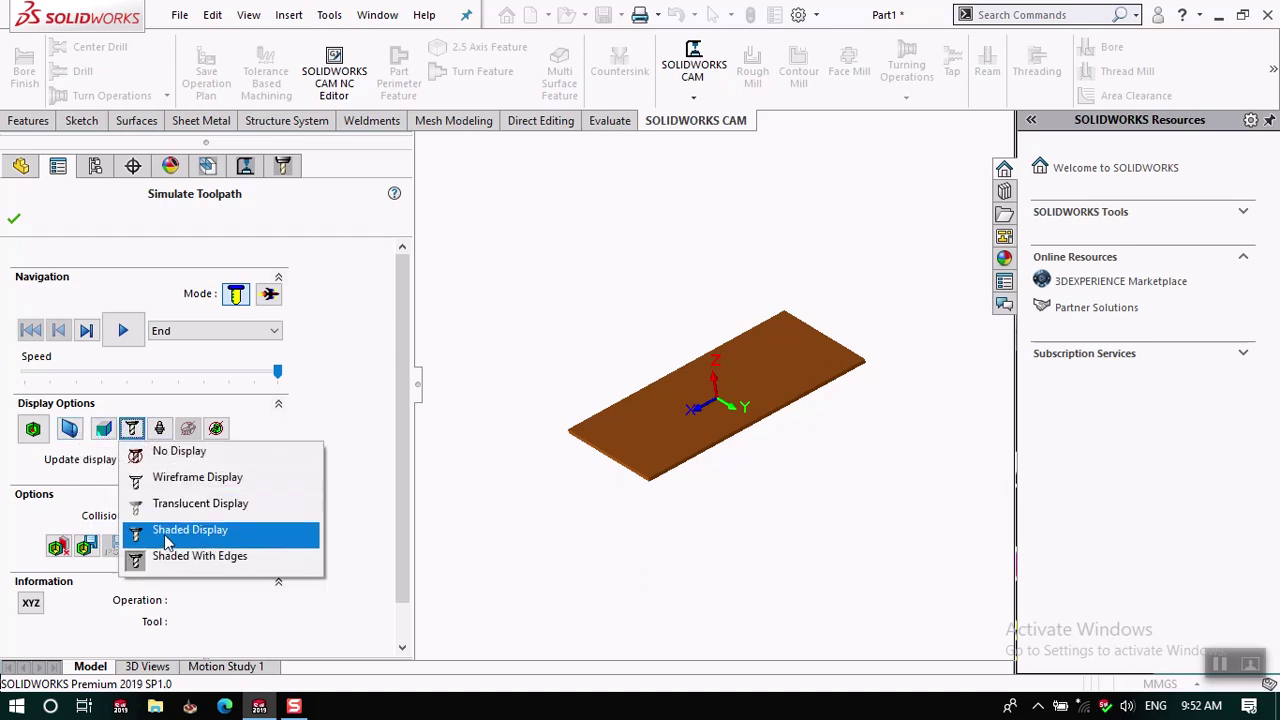
{"action": "left_click", "coordinate": [174, 566]}
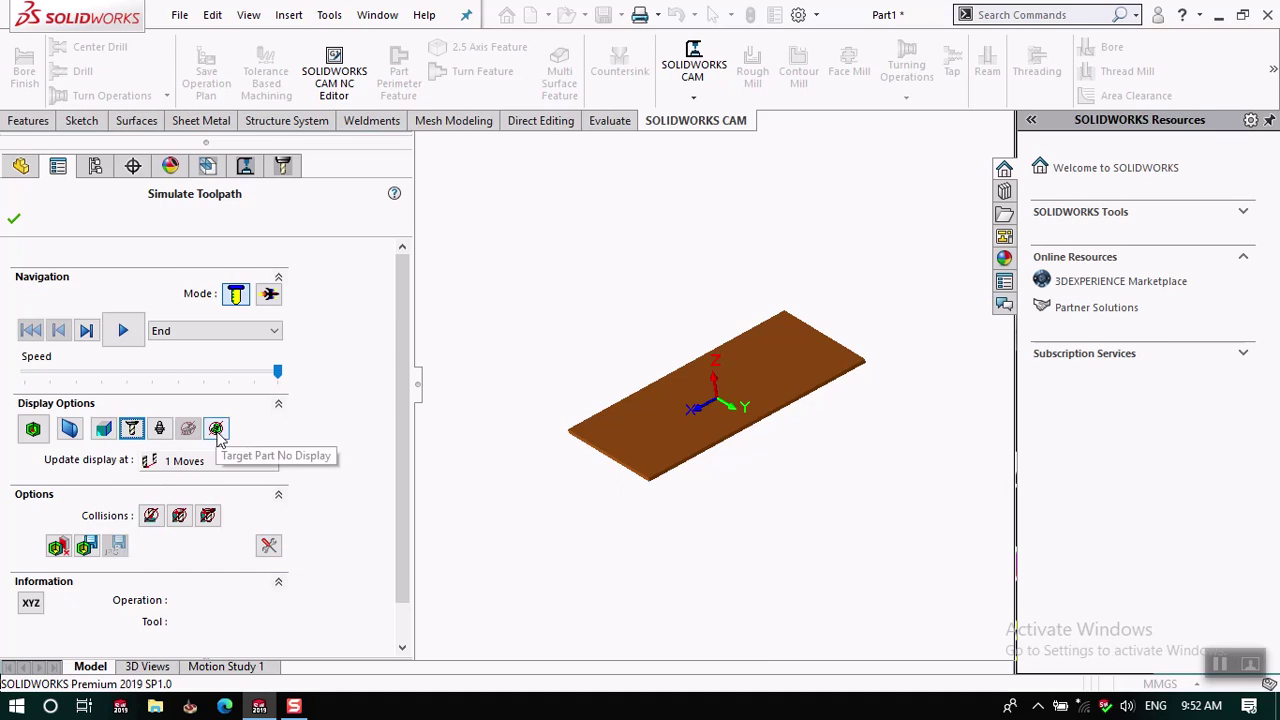
{"action": "left_click", "coordinate": [219, 430]}
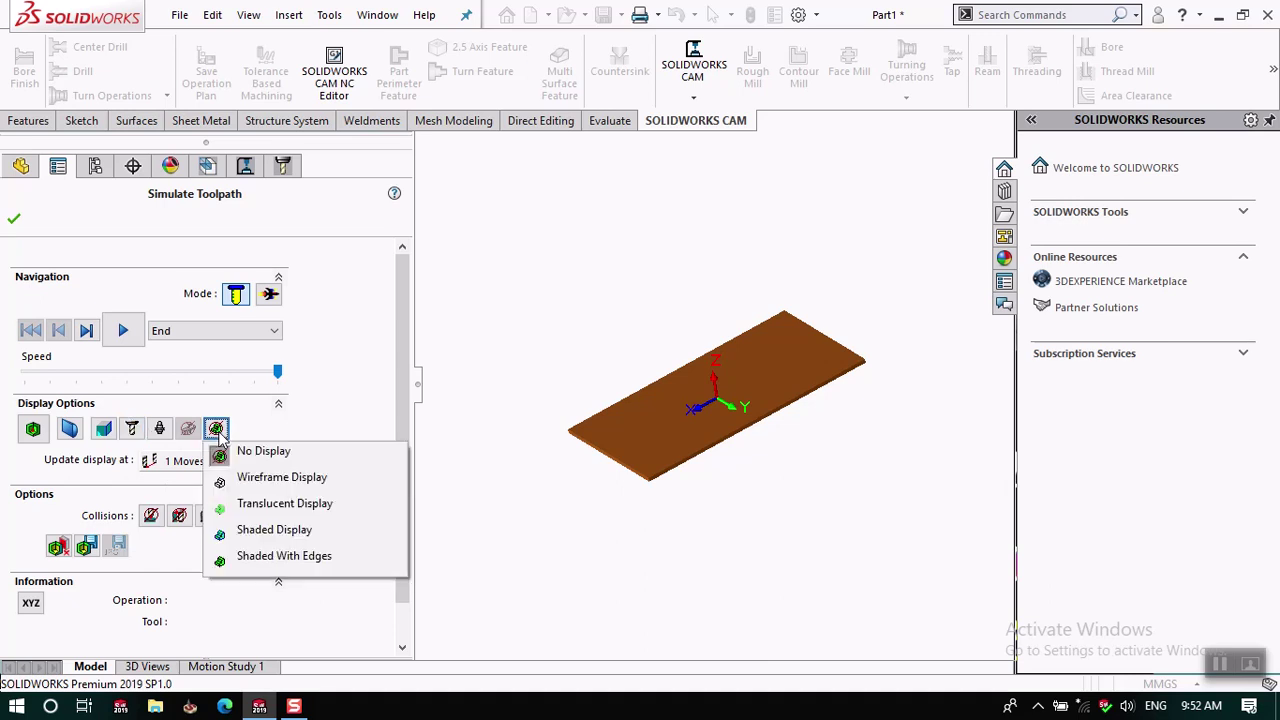
{"action": "left_click", "coordinate": [247, 533]}
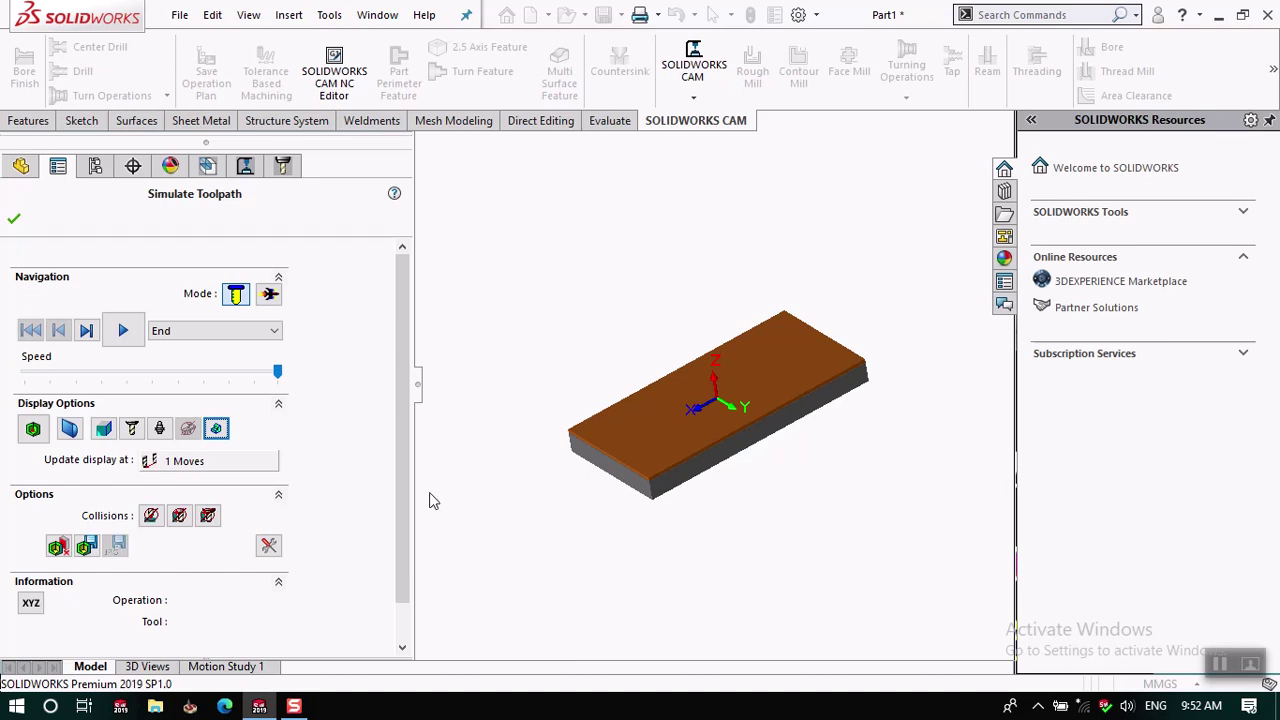
{"action": "scroll", "coordinate": [700, 440], "scroll_direction": "down", "scroll_amount": 4}
{"action": "scroll", "coordinate": [697, 395], "scroll_direction": "down", "scroll_amount": 2}
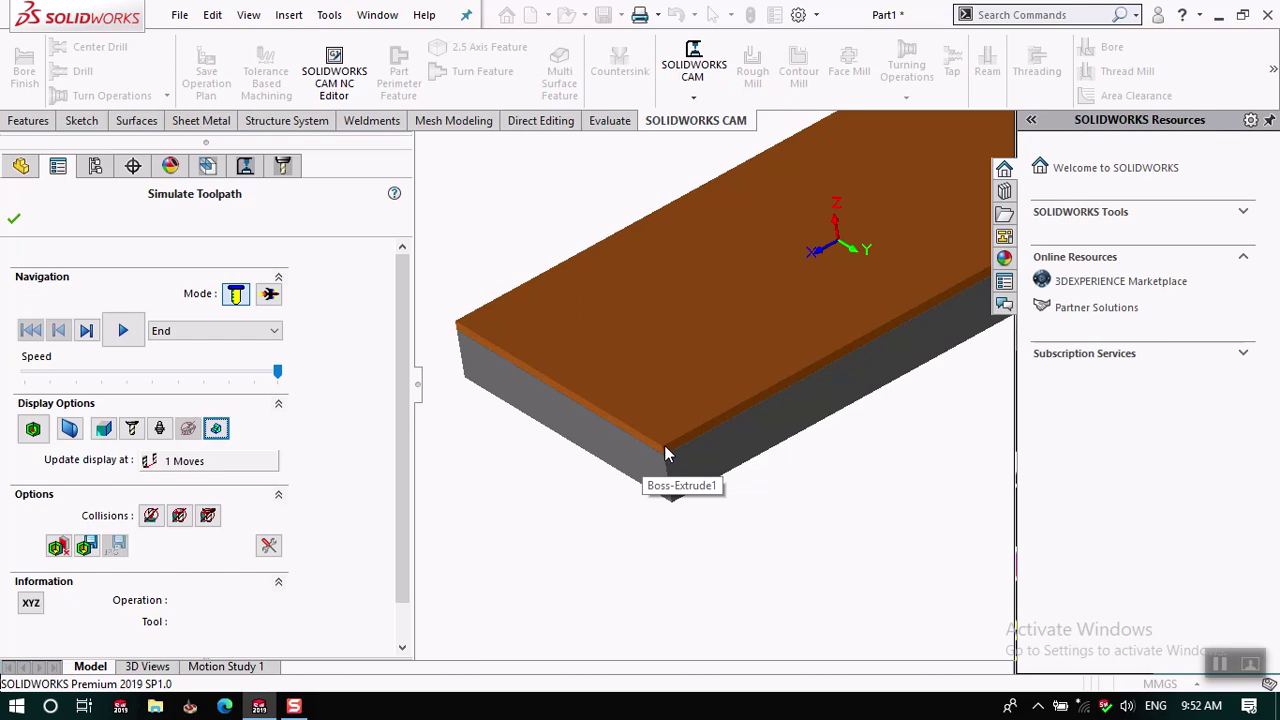
{"action": "scroll", "coordinate": [590, 514], "scroll_direction": "up", "scroll_amount": 5}
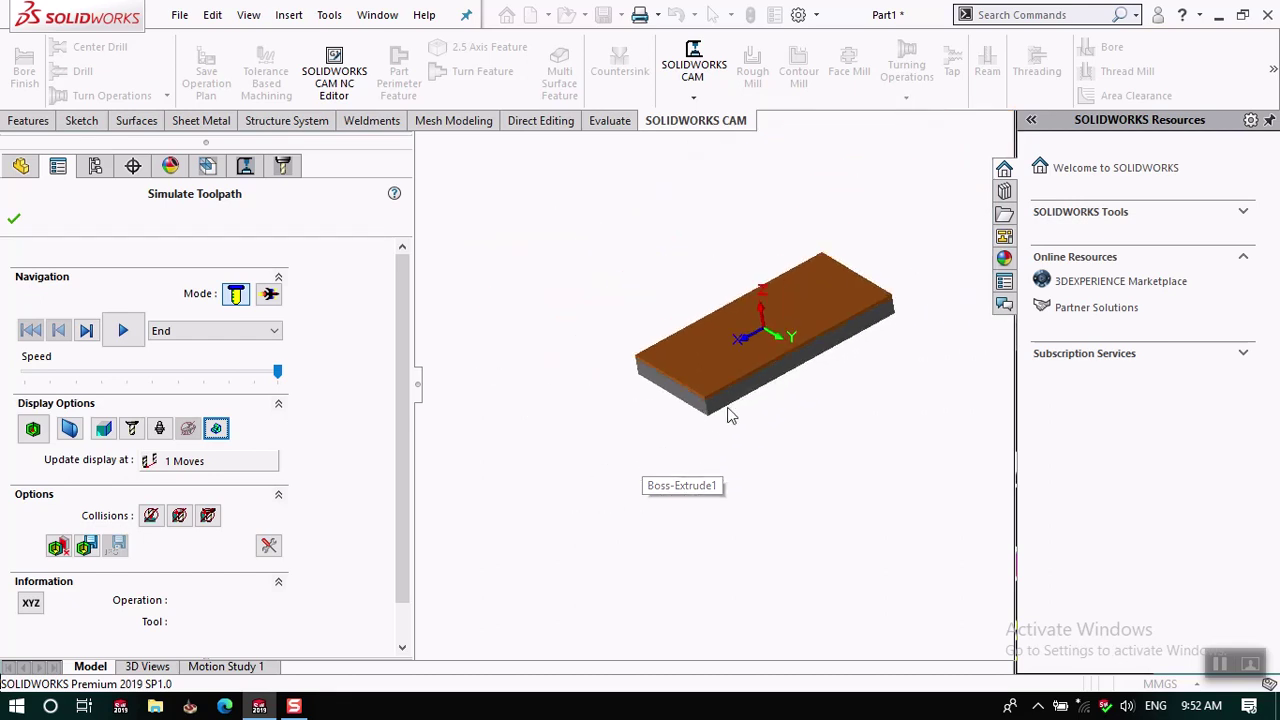
{"action": "scroll", "coordinate": [840, 240], "scroll_direction": "down", "scroll_amount": 3}
Reduce the simulation speed to about half, run the face milling simulation to the end, and close it.
{"action": "left_click_drag", "start_coordinate": [277, 371], "coordinate": [147, 372]}
{"action": "left_click", "coordinate": [125, 336]}
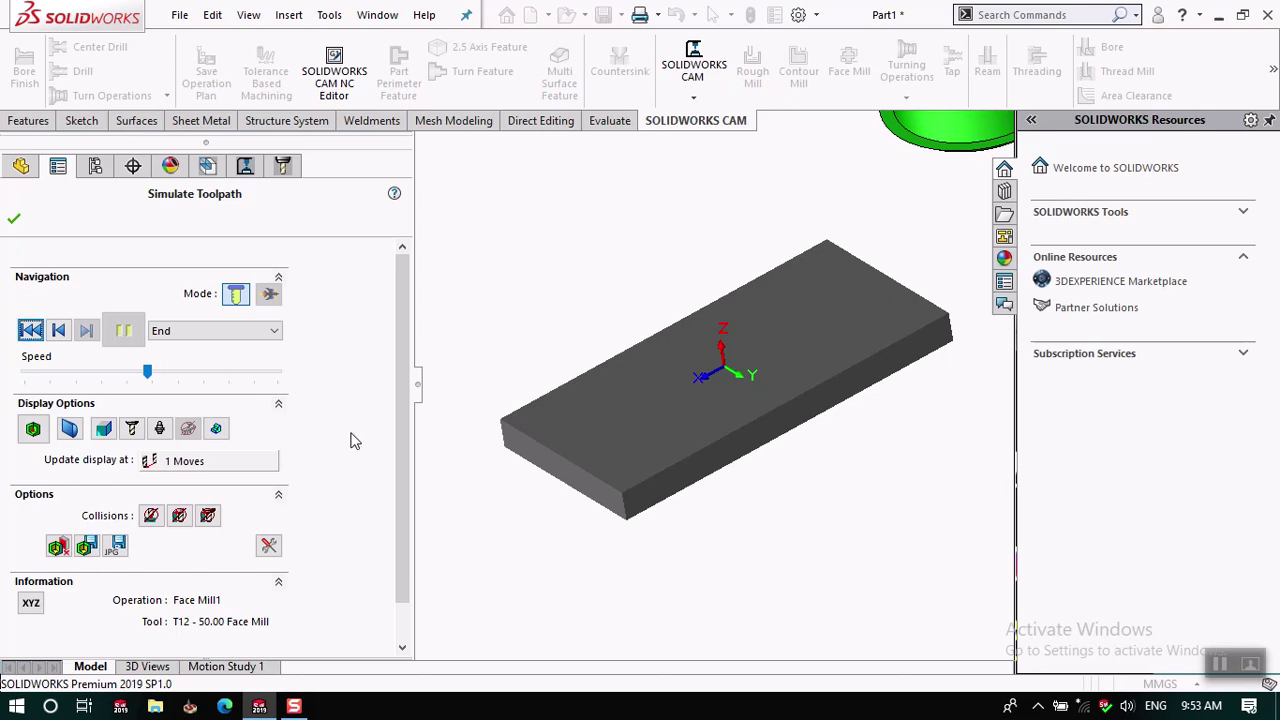
{"action": "scroll", "coordinate": [559, 388], "scroll_direction": "up", "scroll_amount": 3}
{"action": "scroll", "coordinate": [757, 277], "scroll_direction": "down", "scroll_amount": 1}
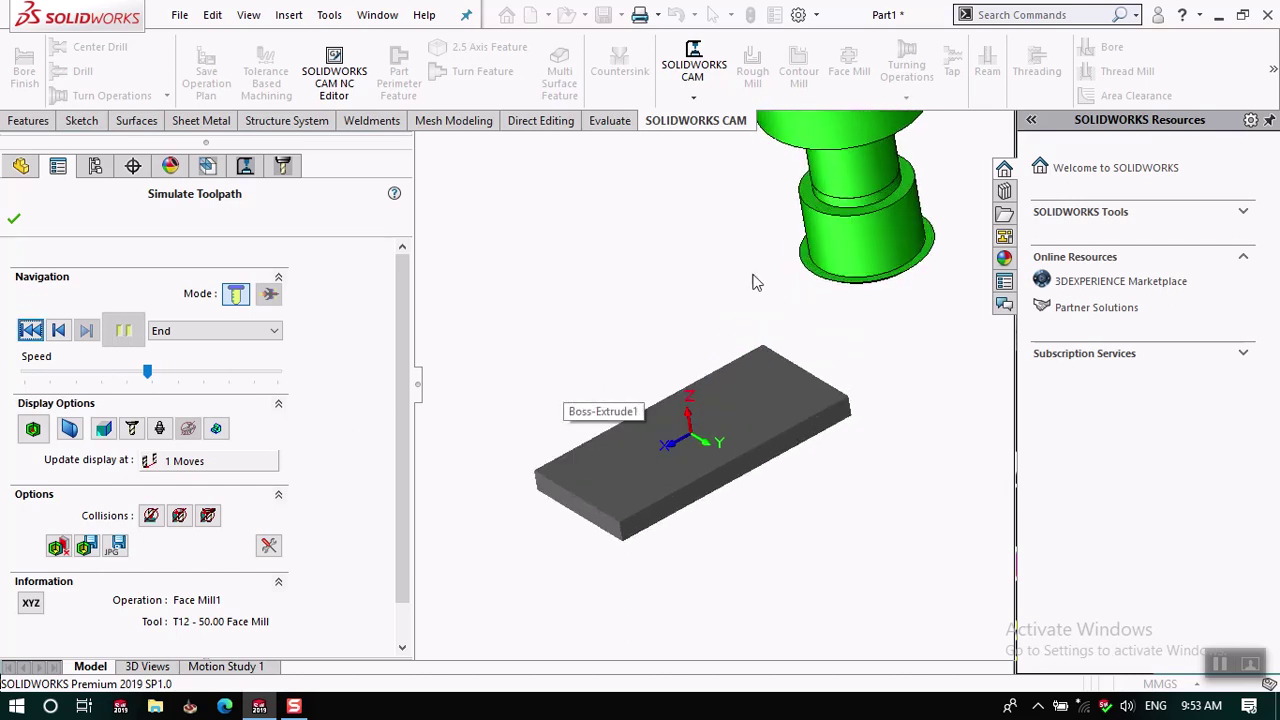
{"action": "mouse_move", "coordinate": [762, 261]}
{"action": "middle_mouse_down"}
{"action": "mouse_move", "coordinate": [754, 231]}
{"action": "mouse_move", "coordinate": [760, 243]}
{"action": "middle_mouse_up"}
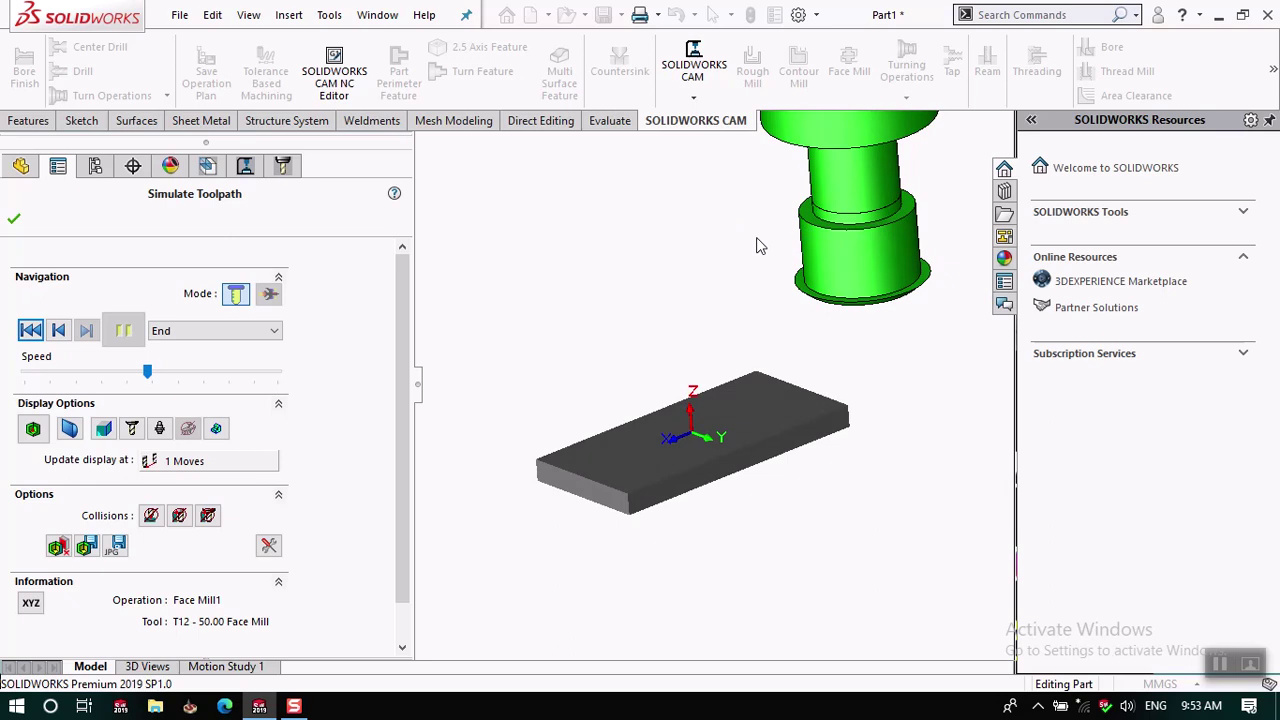
{"action": "left_click", "coordinate": [14, 220]}
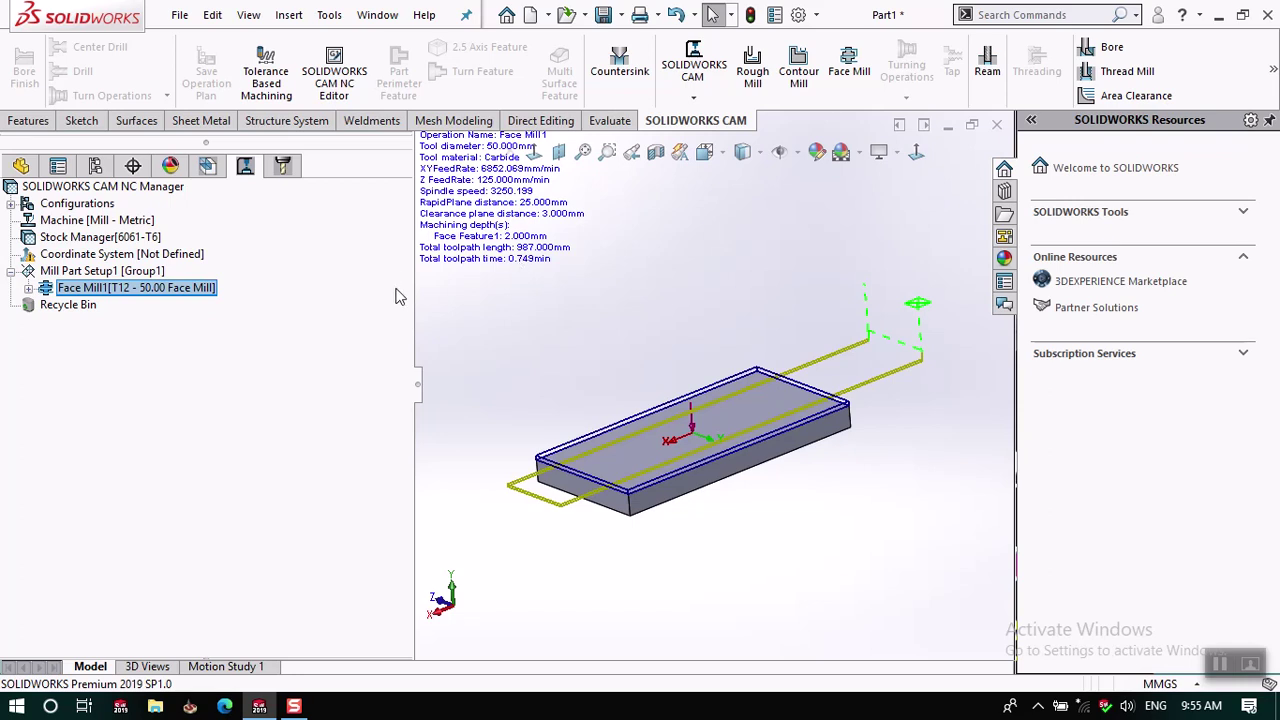
Reassign the face mill operation to the T05 - 20.00 Flat End tool in Tool Crib 2 (Metric).
{"action": "middle_click_drag", "start_coordinate": [652, 379], "coordinate": [658, 412]}
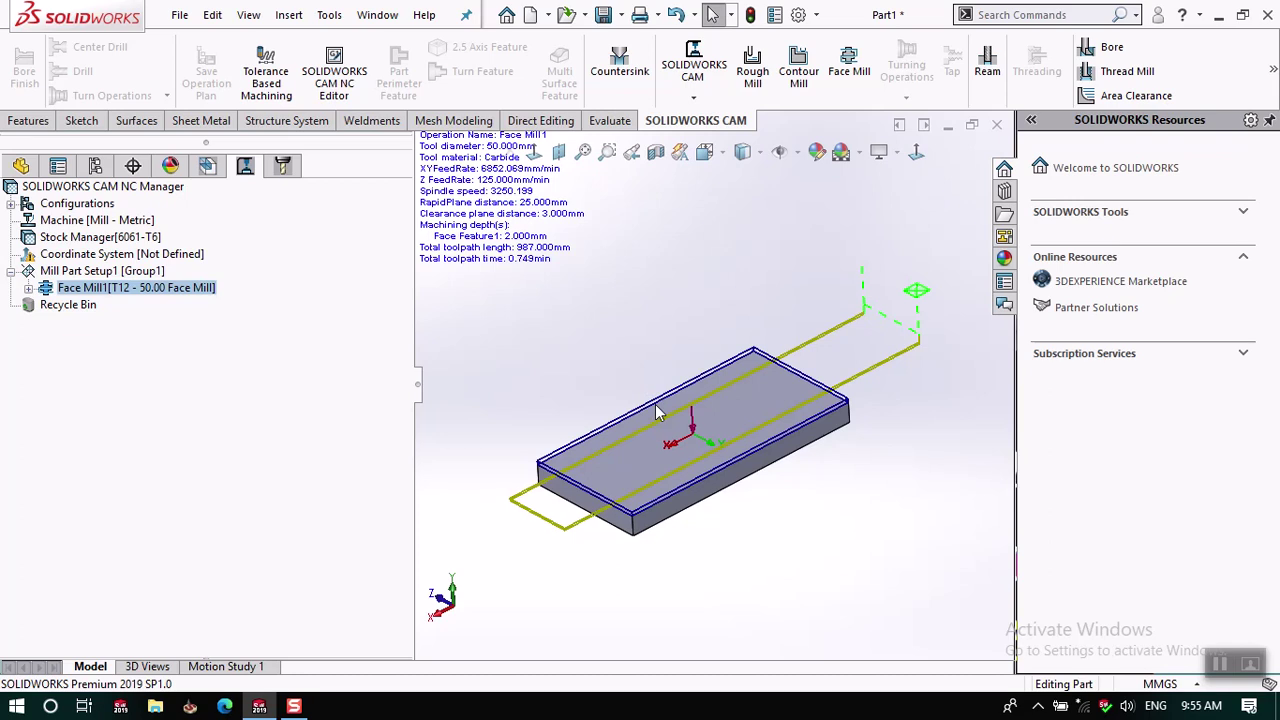
{"action": "left_click", "coordinate": [284, 165]}
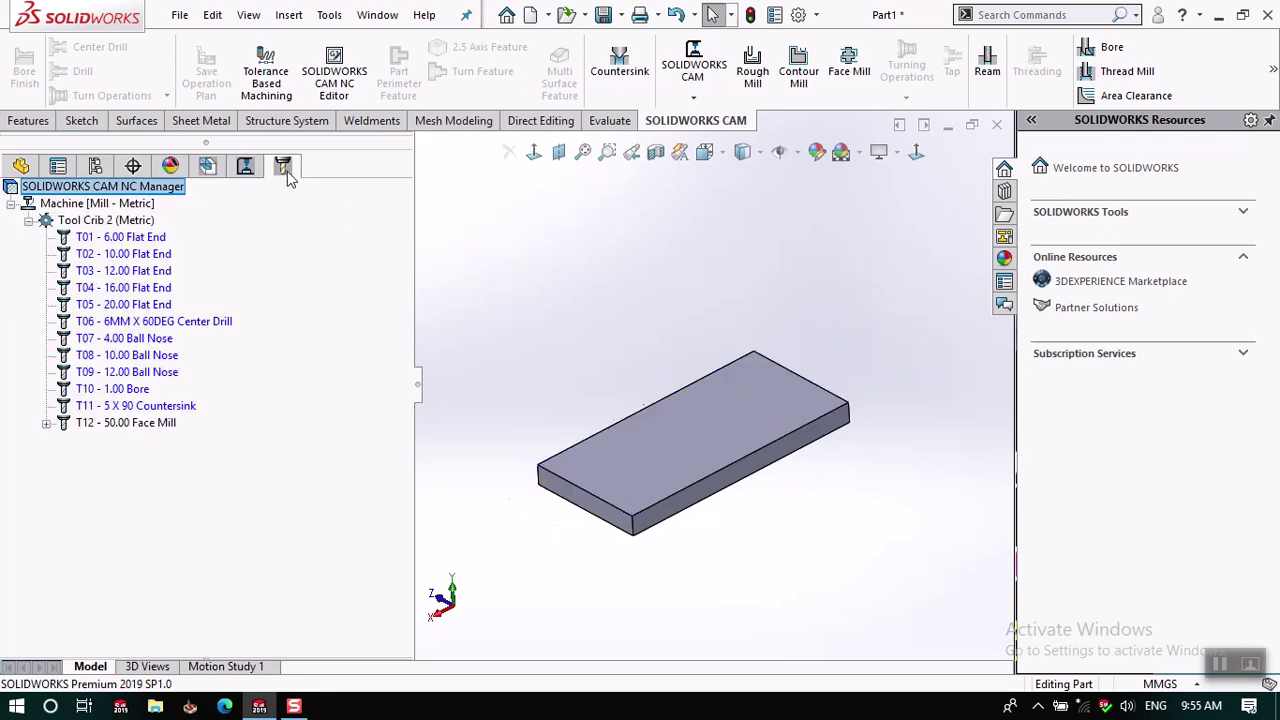
{"action": "left_click", "coordinate": [46, 423]}
{"action": "mouse_move", "coordinate": [110, 443]}
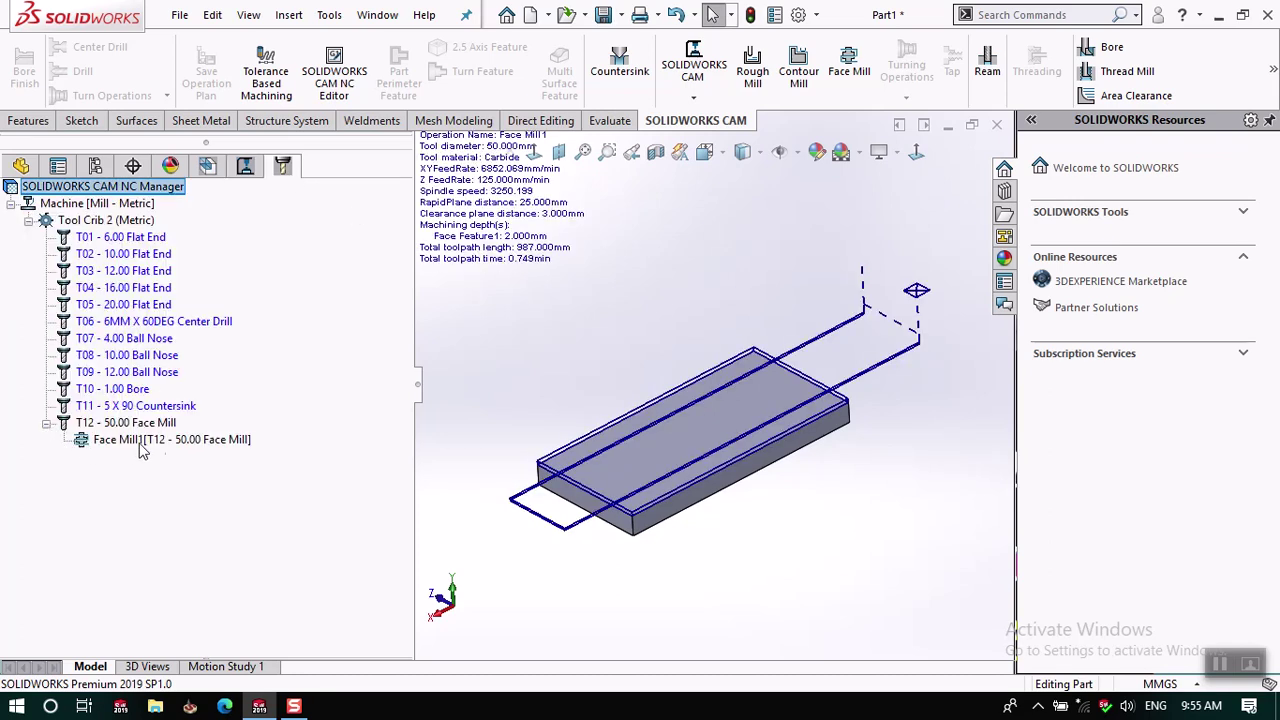
{"action": "left_click", "coordinate": [185, 442]}
{"action": "mouse_move", "coordinate": [200, 440]}
{"action": "left_mouse_down"}
{"action": "mouse_move", "coordinate": [190, 342]}
{"action": "mouse_move", "coordinate": [205, 304]}
{"action": "mouse_move", "coordinate": [193, 310]}
{"action": "left_mouse_up"}
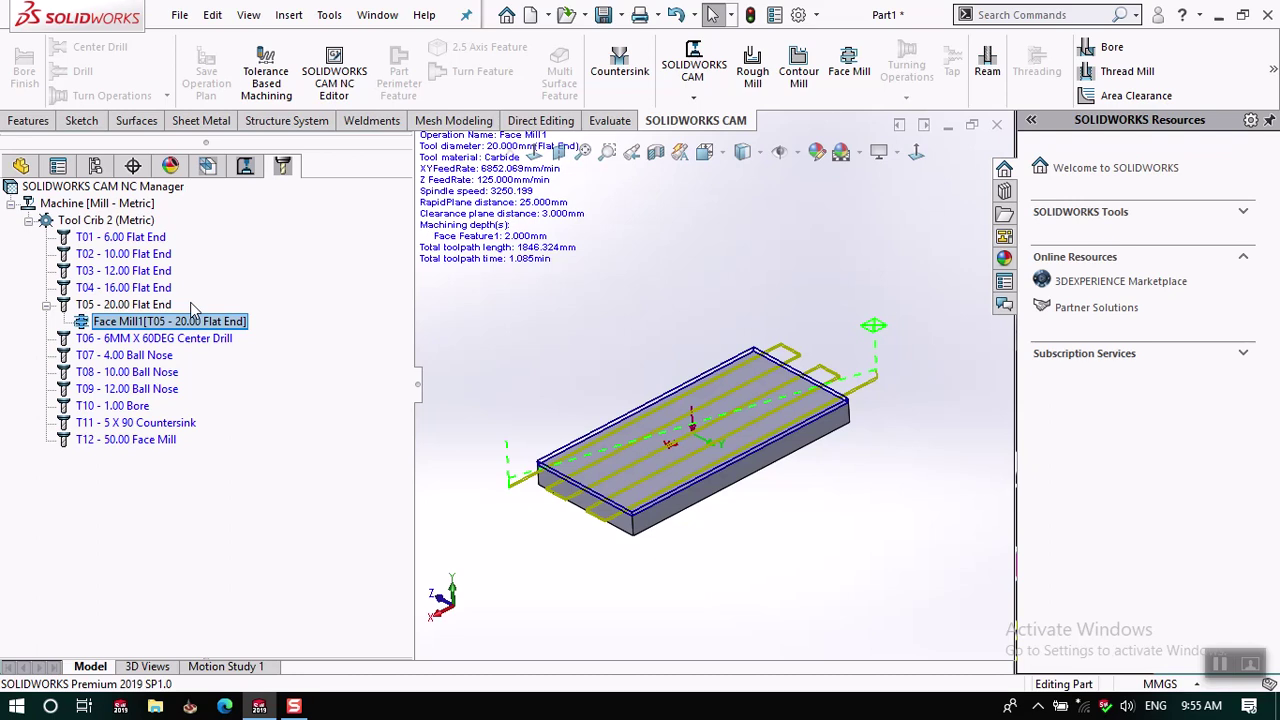
Reassign the face mill operation to T02 - 10.00 Flat End and open the tool crib list in its operation parameters.
{"action": "left_click_drag", "start_coordinate": [198, 321], "coordinate": [195, 256]}
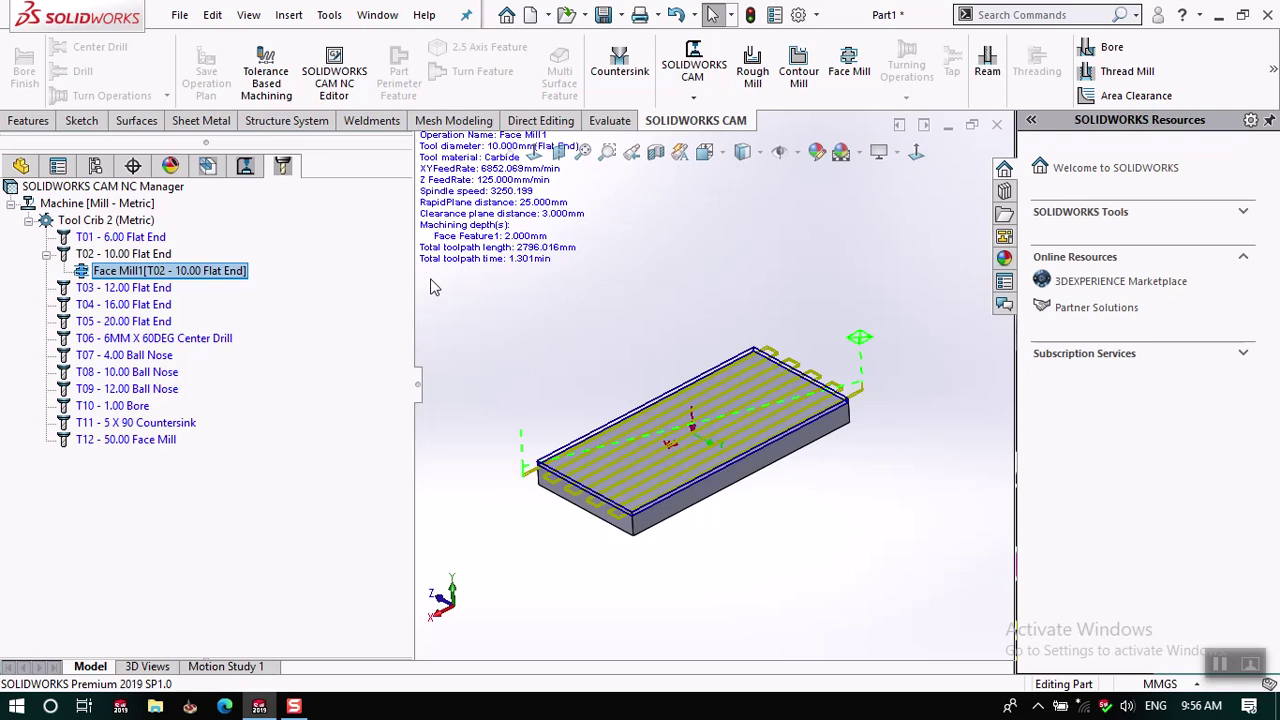
{"action": "right_click", "coordinate": [203, 276]}
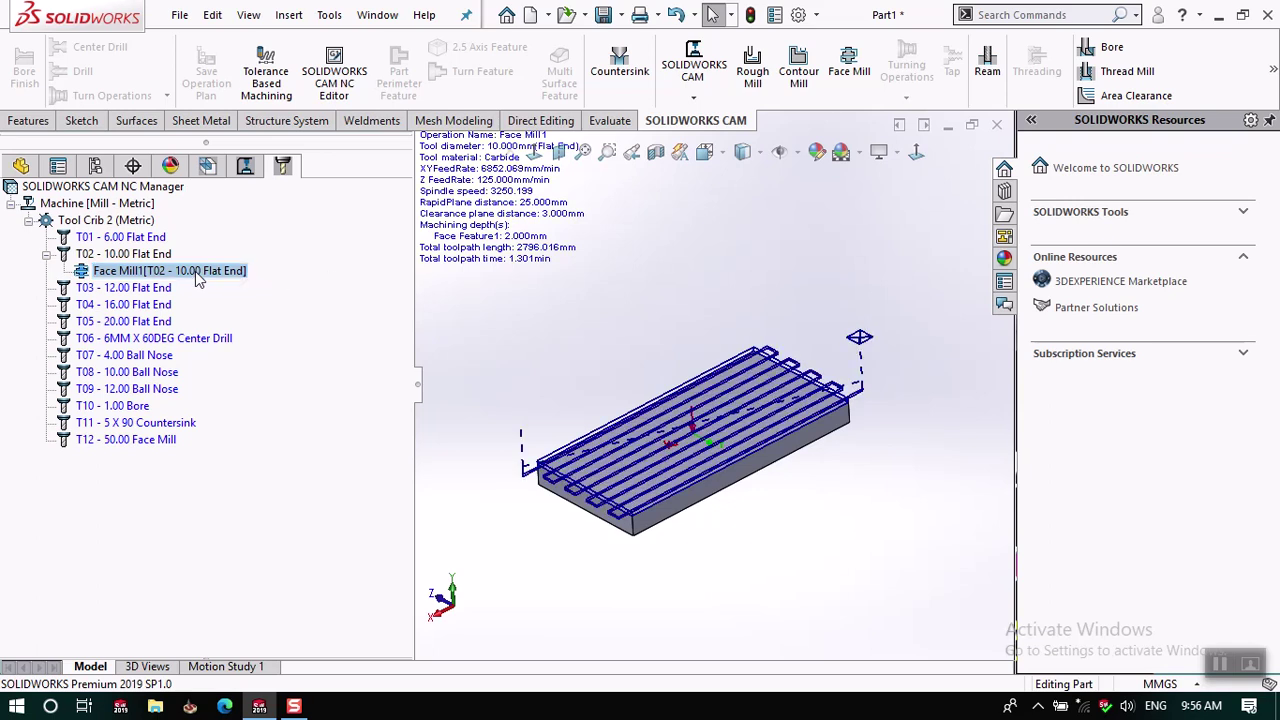
{"action": "left_click", "coordinate": [250, 178]}
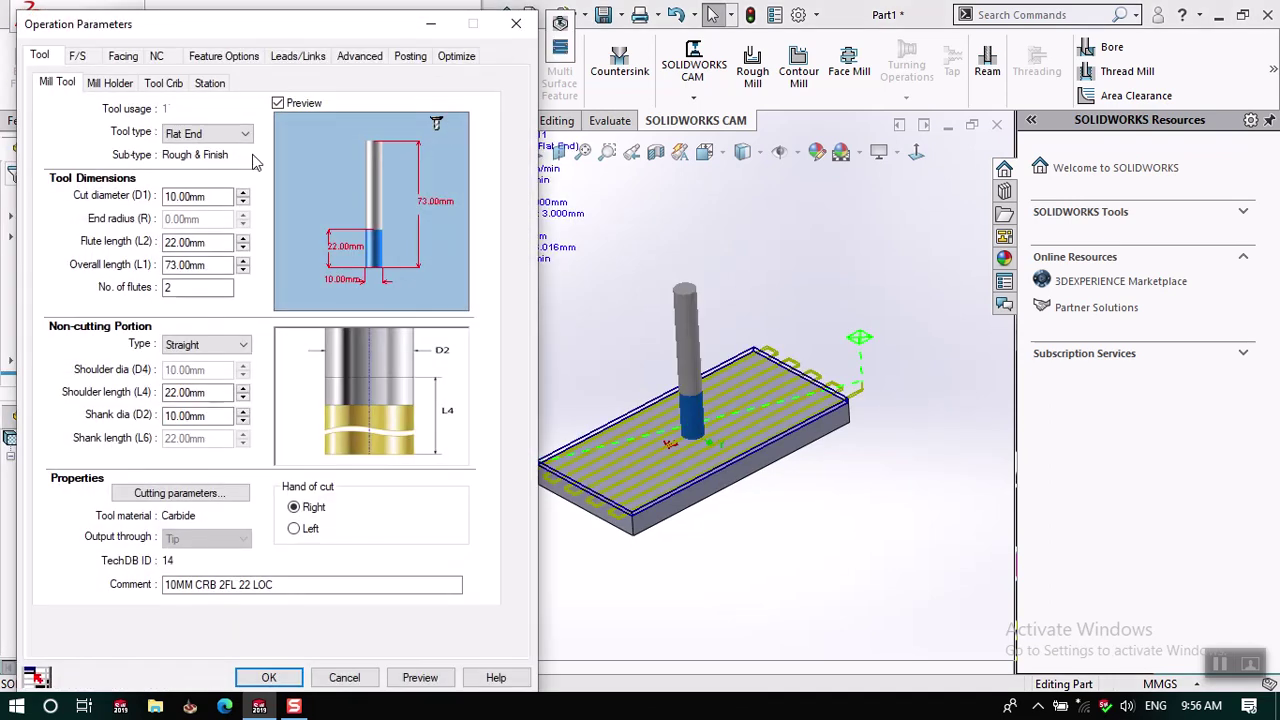
{"action": "left_click", "coordinate": [118, 84]}
{"action": "left_click", "coordinate": [162, 84]}
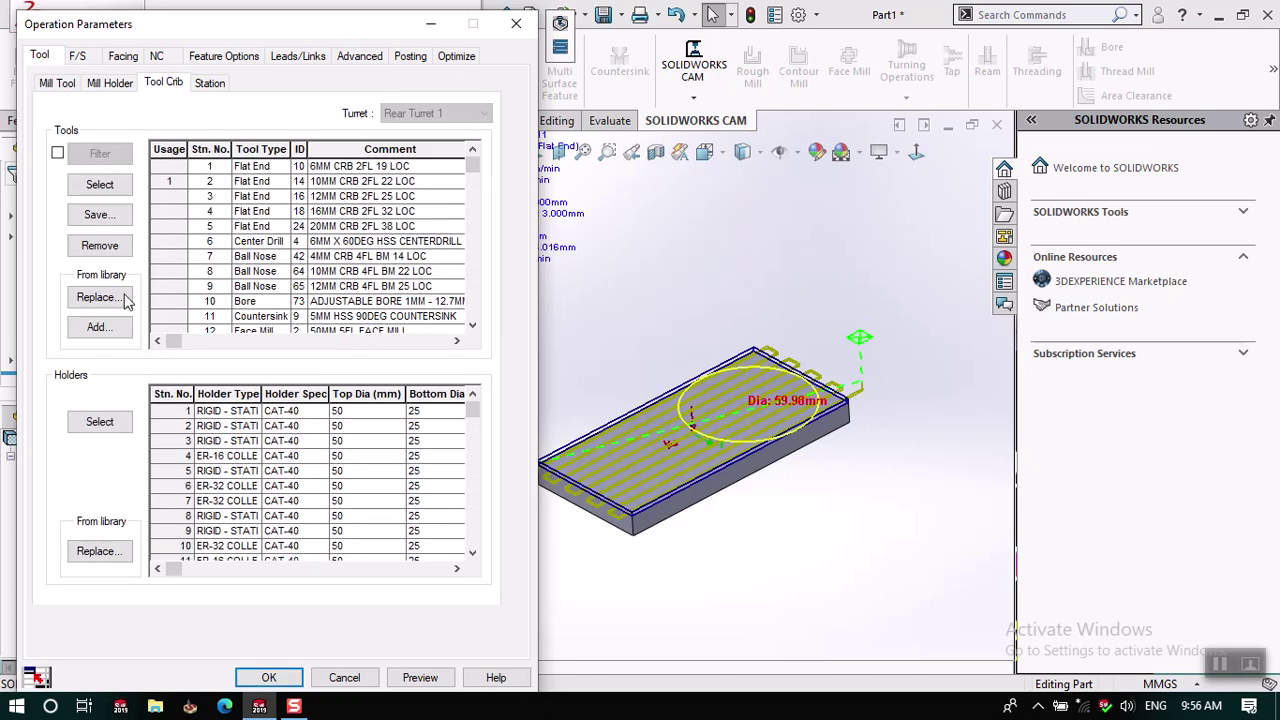
Add the 25MM CRB 4FL 38 LOC flat end mill from the library to the tool crib and accept the operation parameters.
{"action": "left_click", "coordinate": [117, 325]}
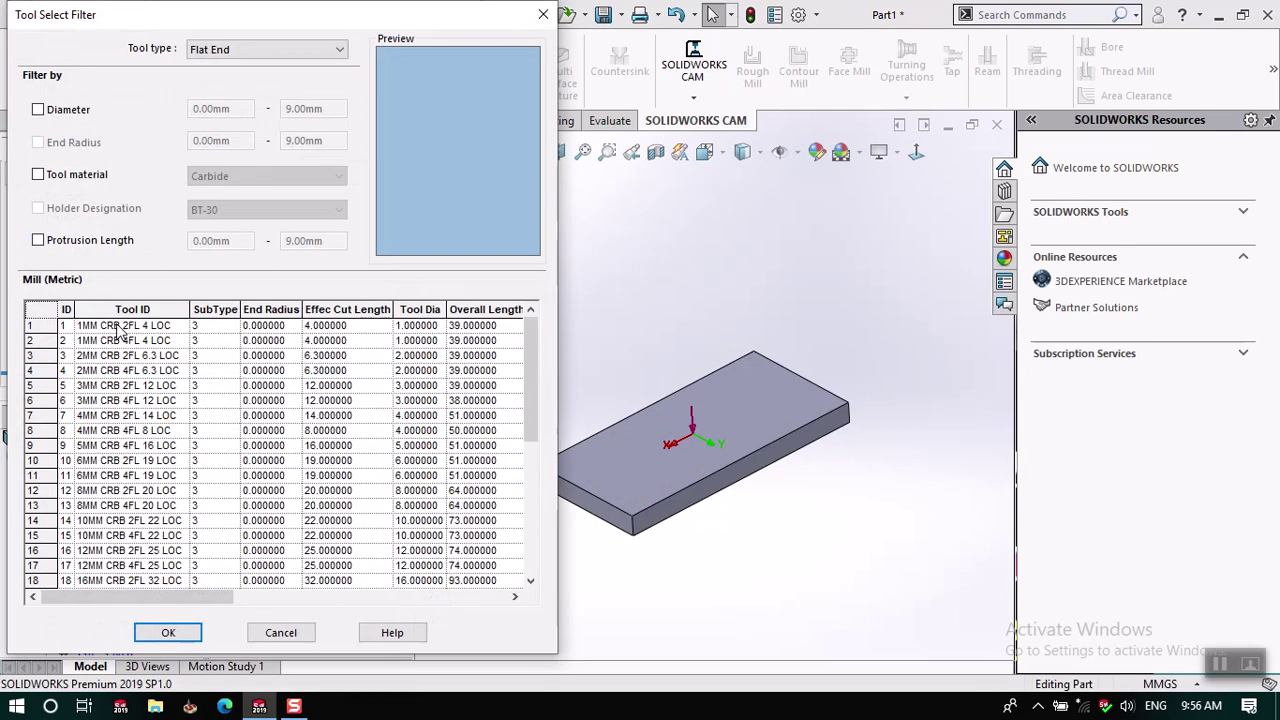
{"action": "scroll", "coordinate": [120, 398], "scroll_direction": "down", "scroll_amount": 3}
{"action": "scroll", "coordinate": [120, 398], "scroll_direction": "down", "scroll_amount": 3}
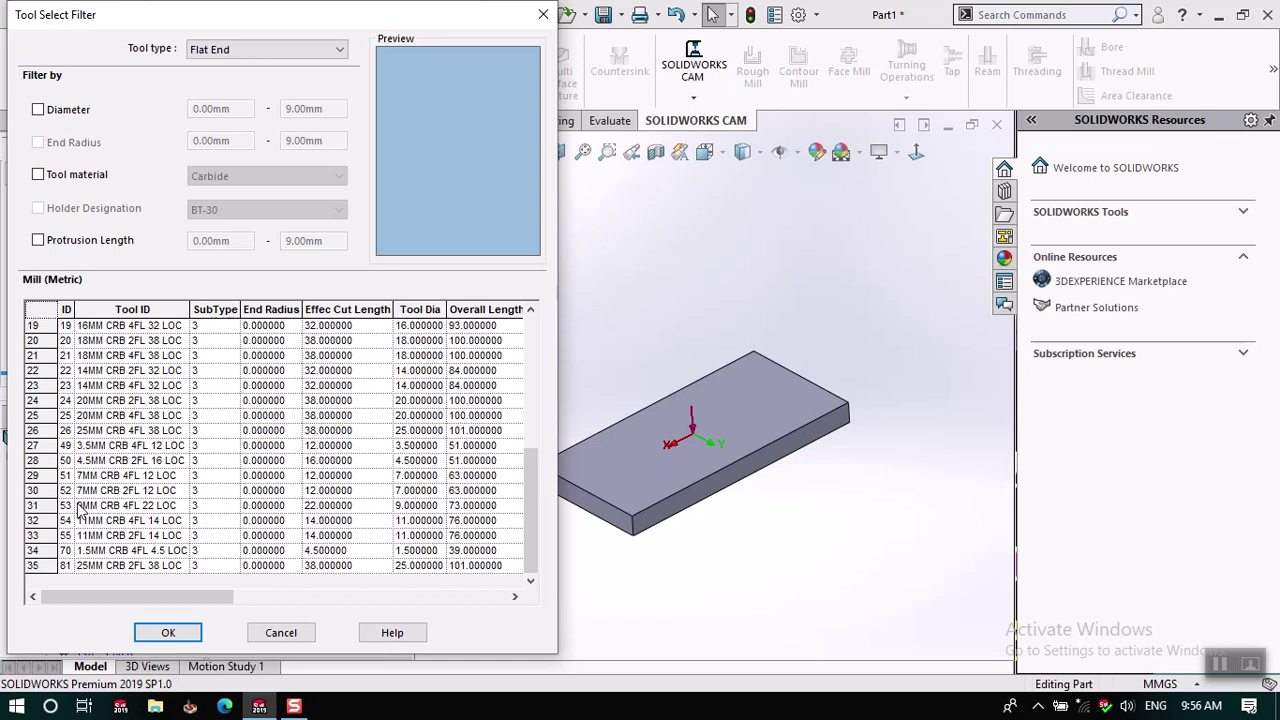
{"action": "left_click", "coordinate": [55, 430]}
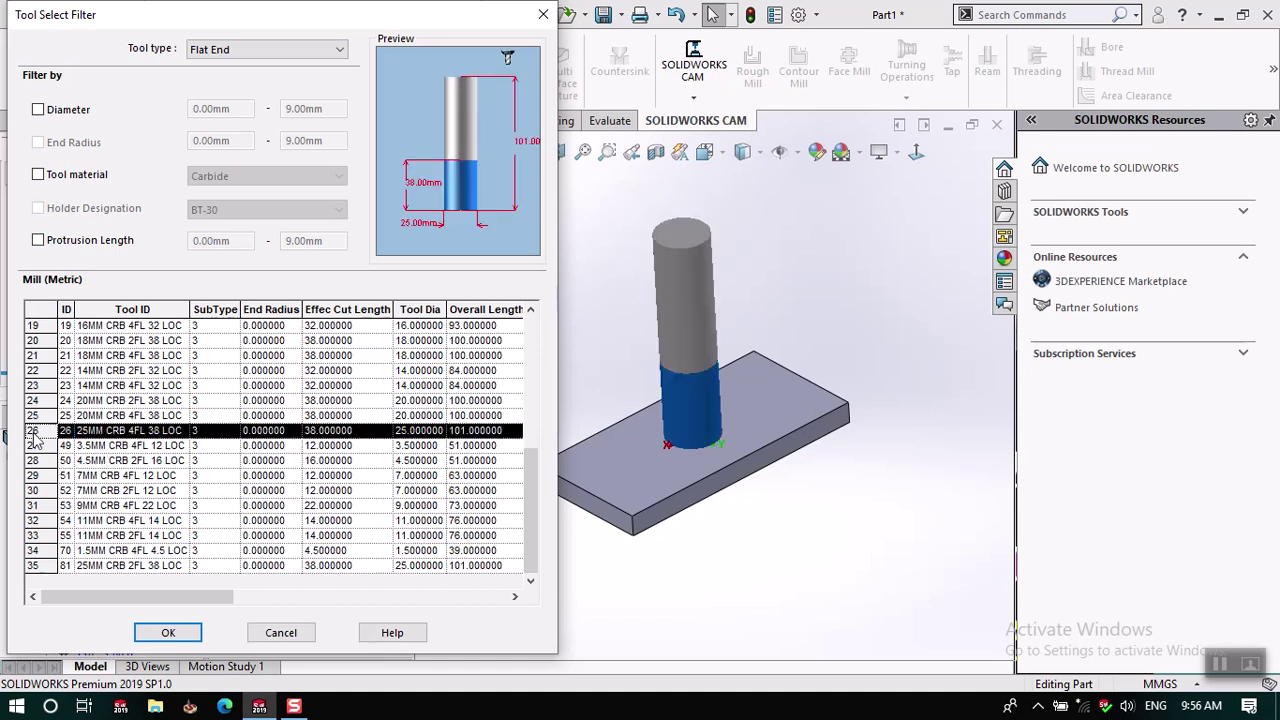
{"action": "left_click", "coordinate": [167, 633]}
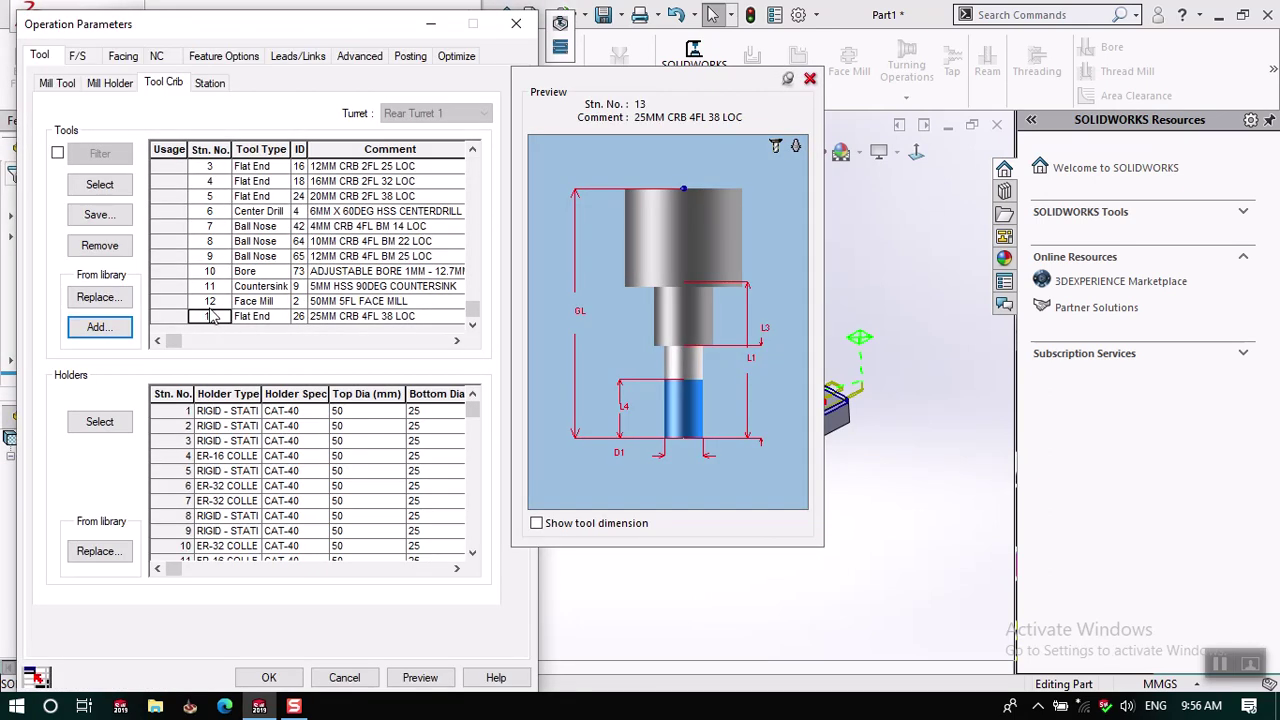
{"action": "left_click", "coordinate": [268, 678]}
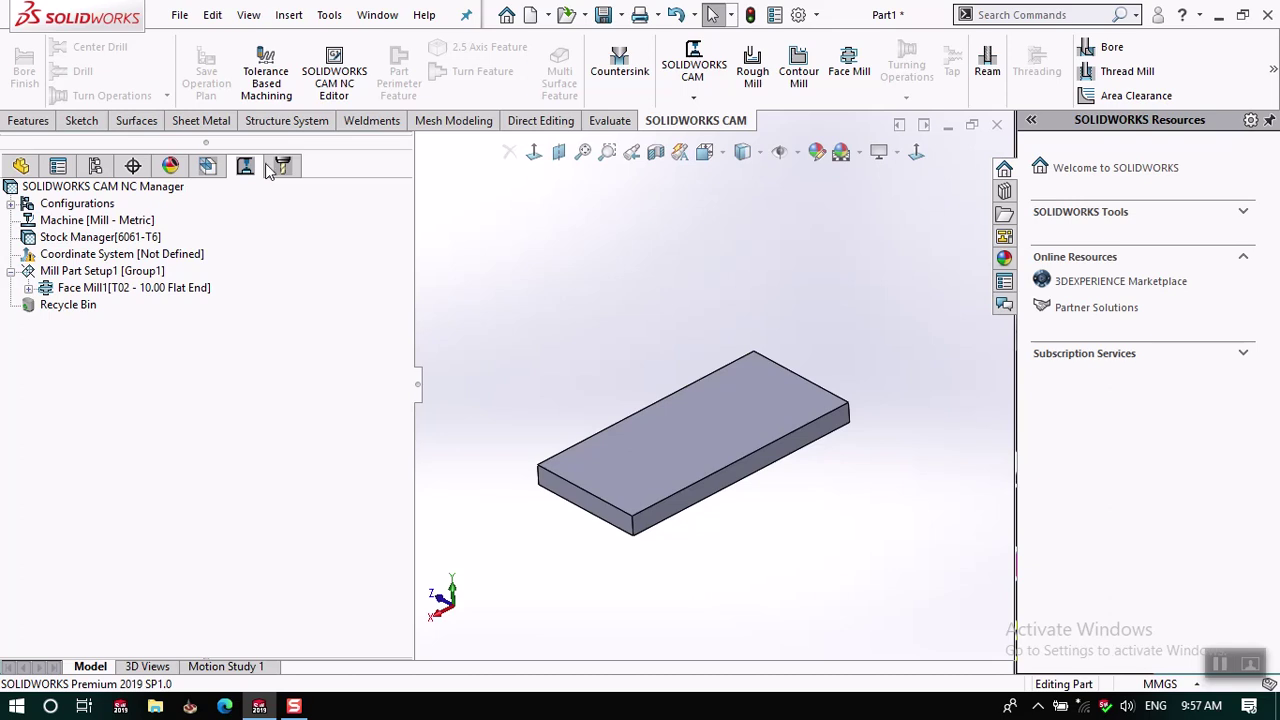
Reassign the face mill operation to T13 - 25.00 Flat End and inspect its toolpath passes at the plate's edge.
{"action": "left_click", "coordinate": [281, 166]}
{"action": "left_click", "coordinate": [125, 439]}
{"action": "left_click", "coordinate": [125, 456]}
{"action": "left_click_drag", "start_coordinate": [172, 456], "coordinate": [170, 457]}
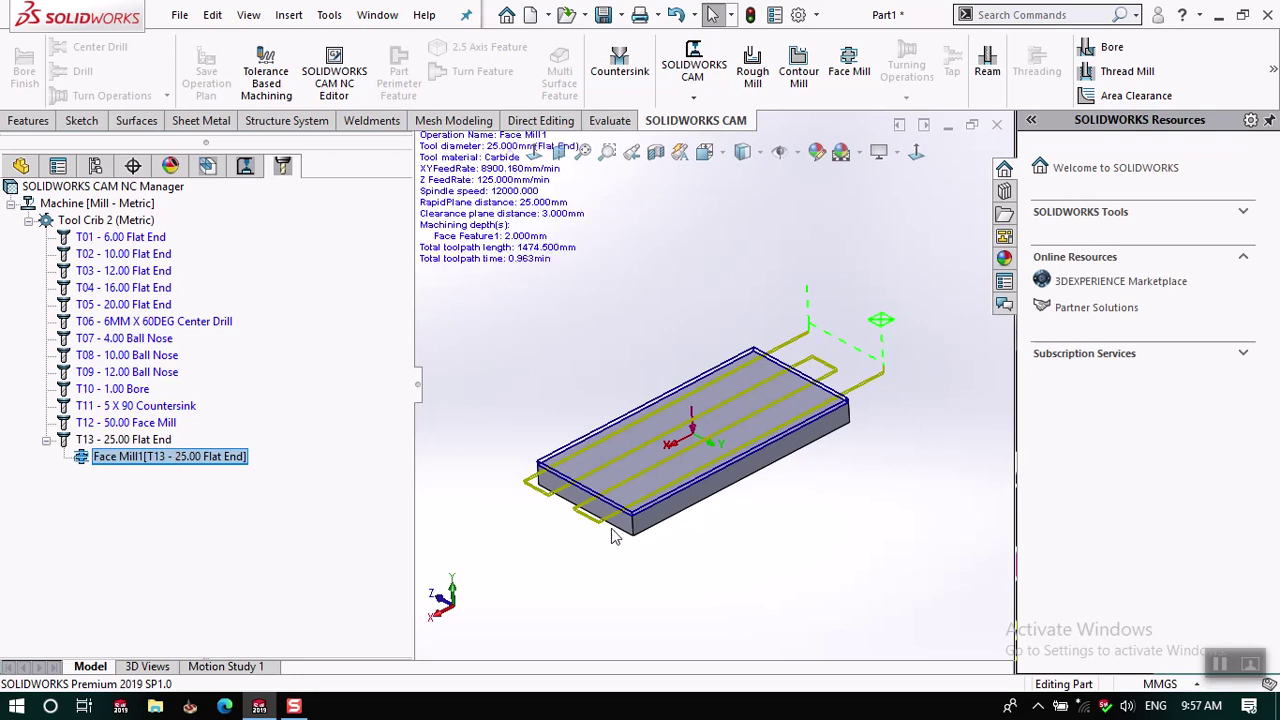
{"action": "scroll", "coordinate": [611, 528], "scroll_direction": "up", "scroll_amount": 3}
{"action": "scroll", "coordinate": [667, 463], "scroll_direction": "down", "scroll_amount": 6}
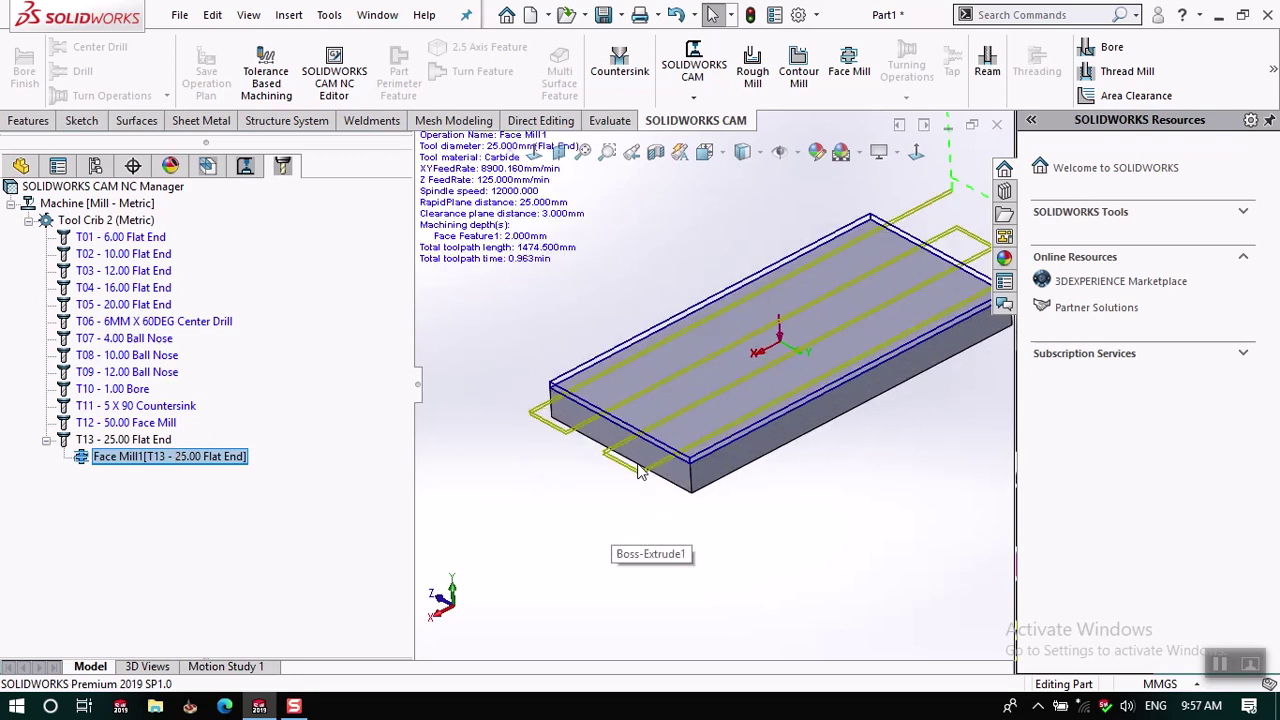
{"action": "scroll", "coordinate": [667, 463], "scroll_direction": "down", "scroll_amount": 2}
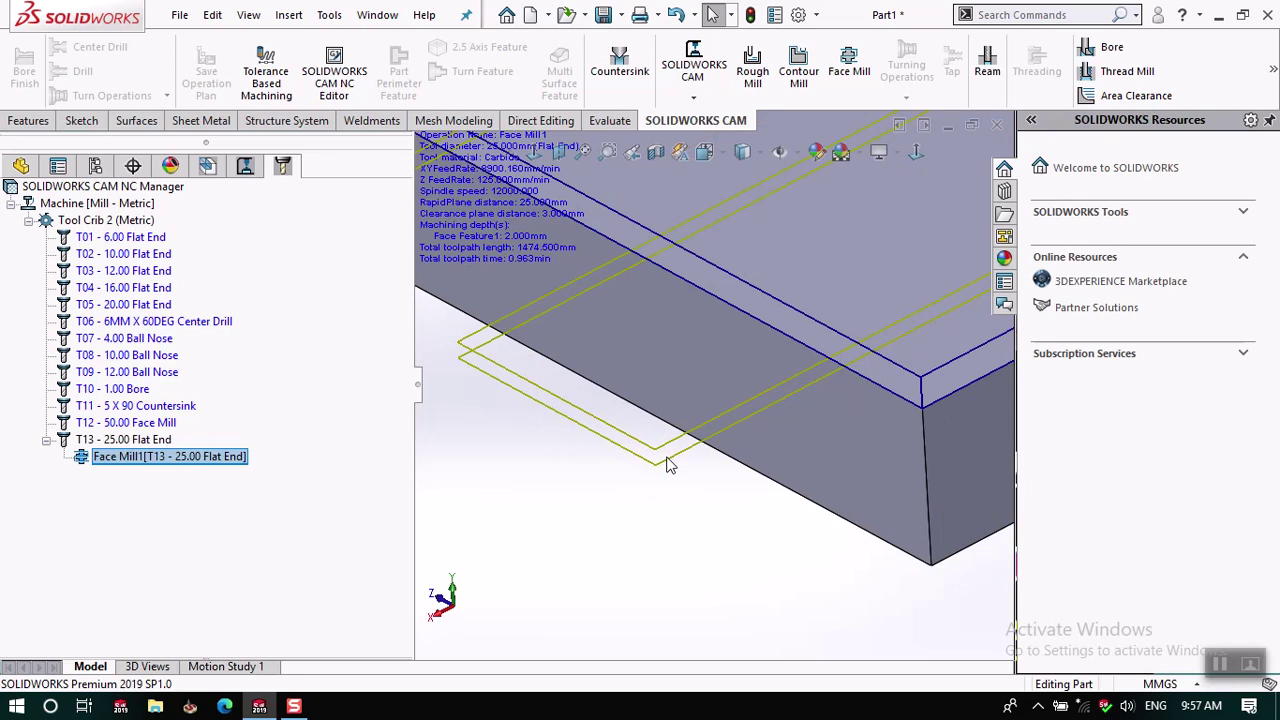
{"action": "scroll", "coordinate": [640, 478], "scroll_direction": "up", "scroll_amount": 3}
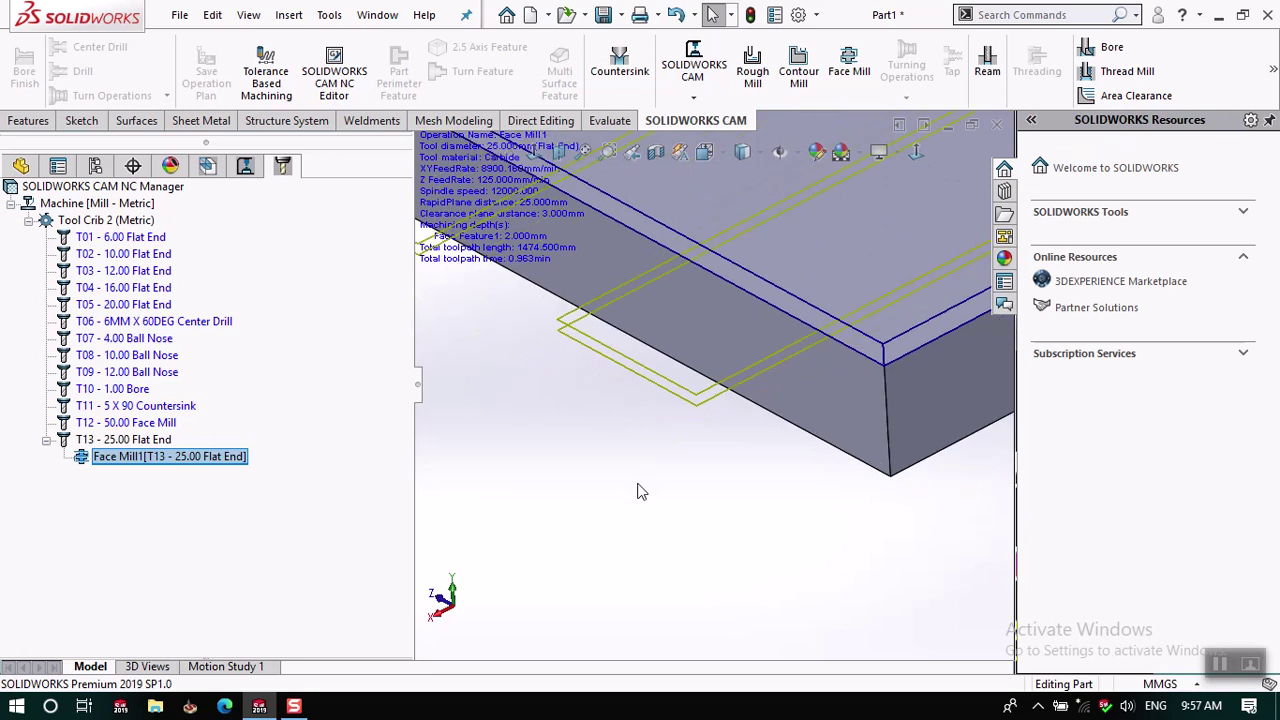
{"action": "scroll", "coordinate": [641, 488], "scroll_direction": "up", "scroll_amount": 5}
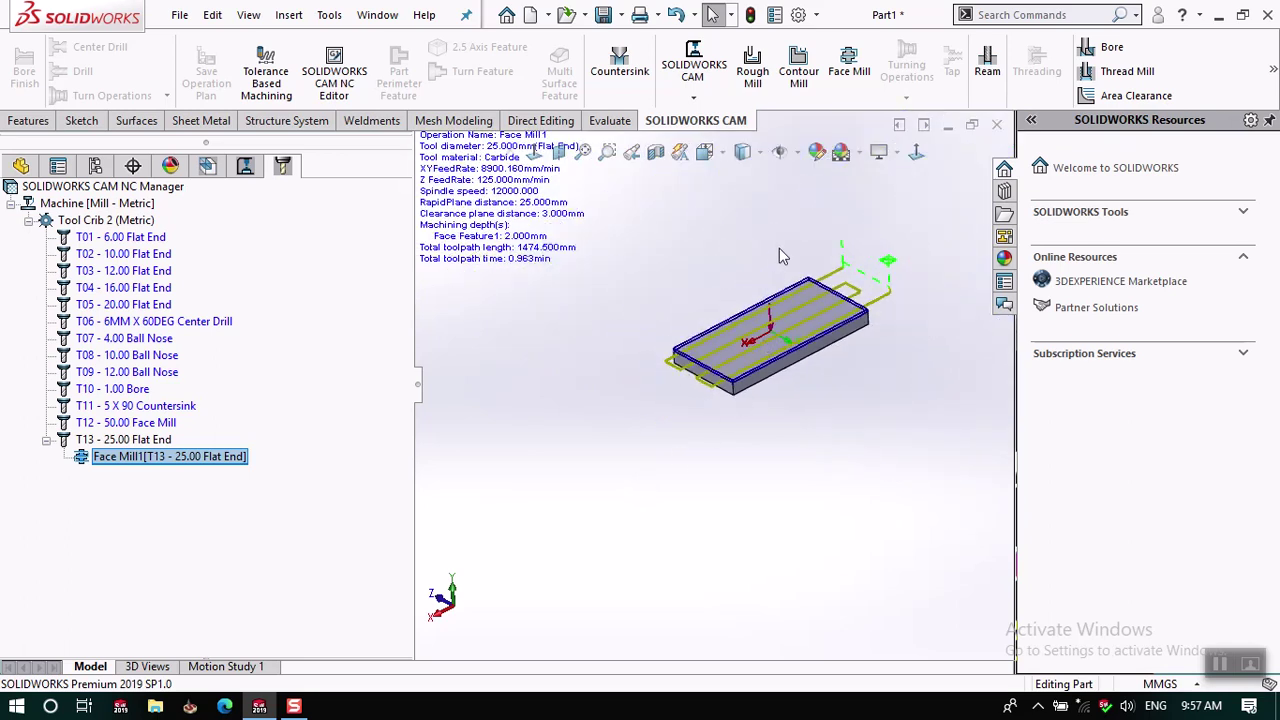
{"action": "key", "text": "f"}
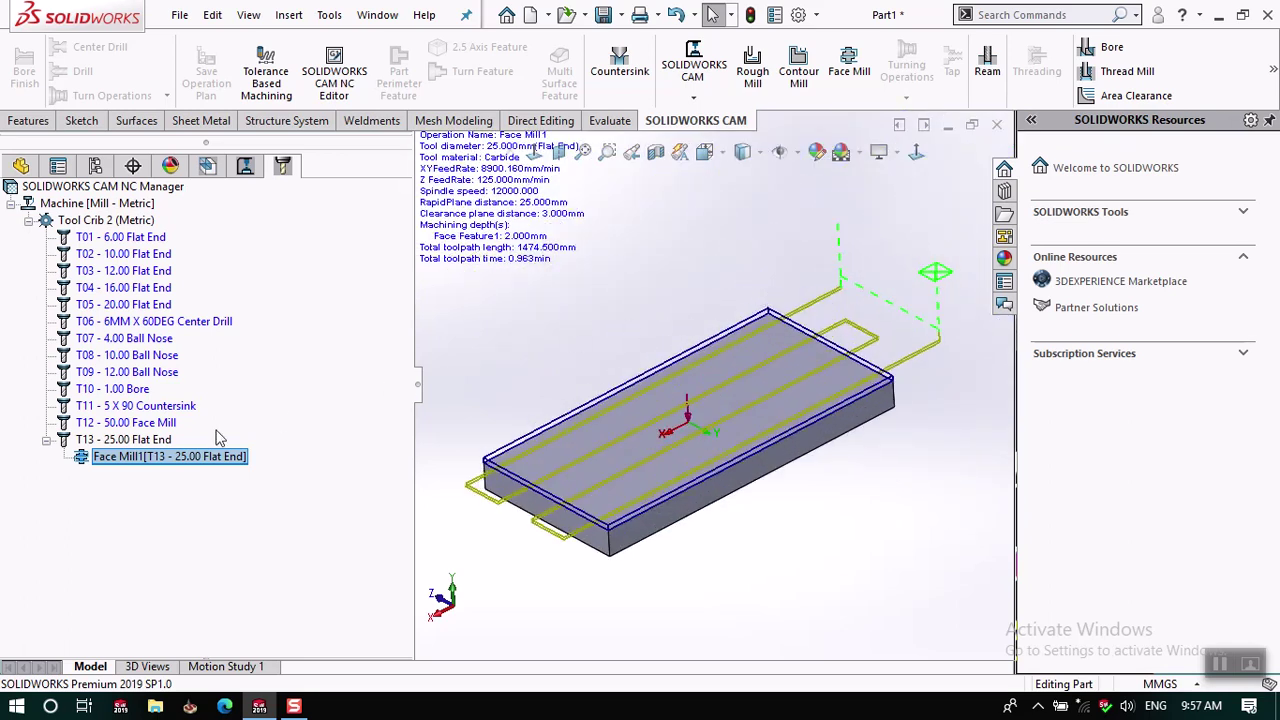
{"action": "right_click", "coordinate": [198, 455]}
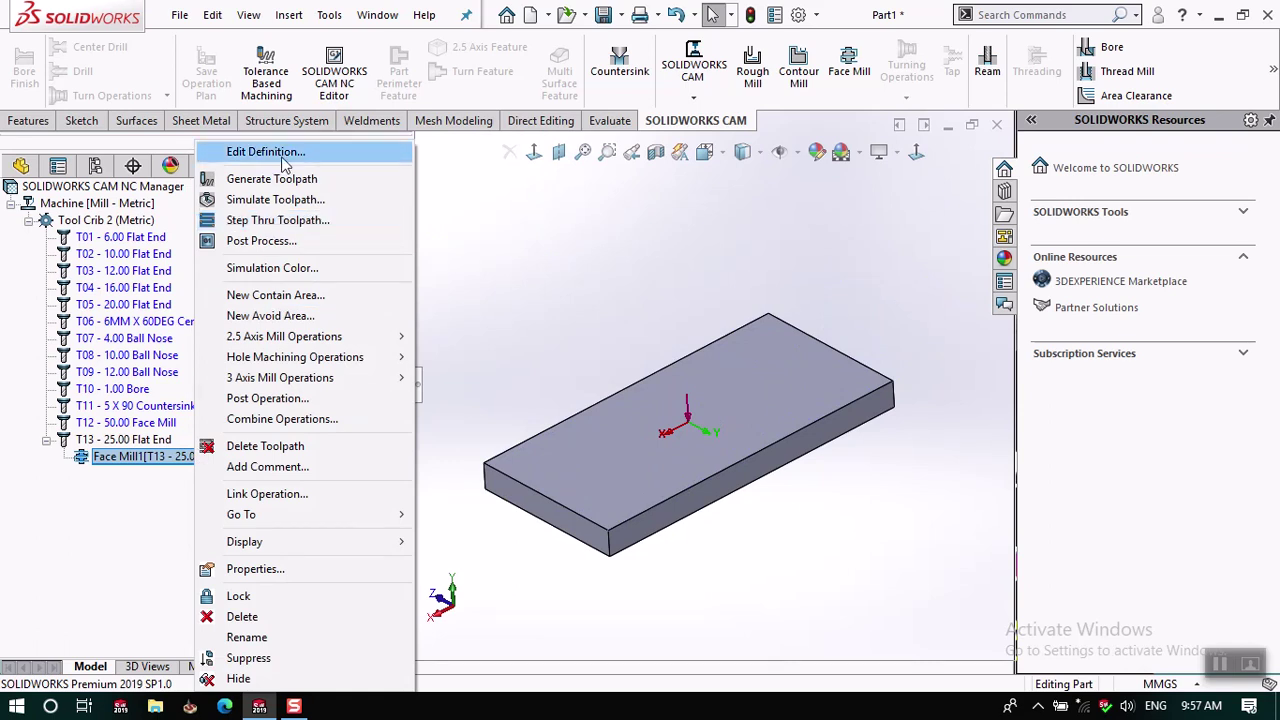
{"action": "left_click", "coordinate": [266, 152]}
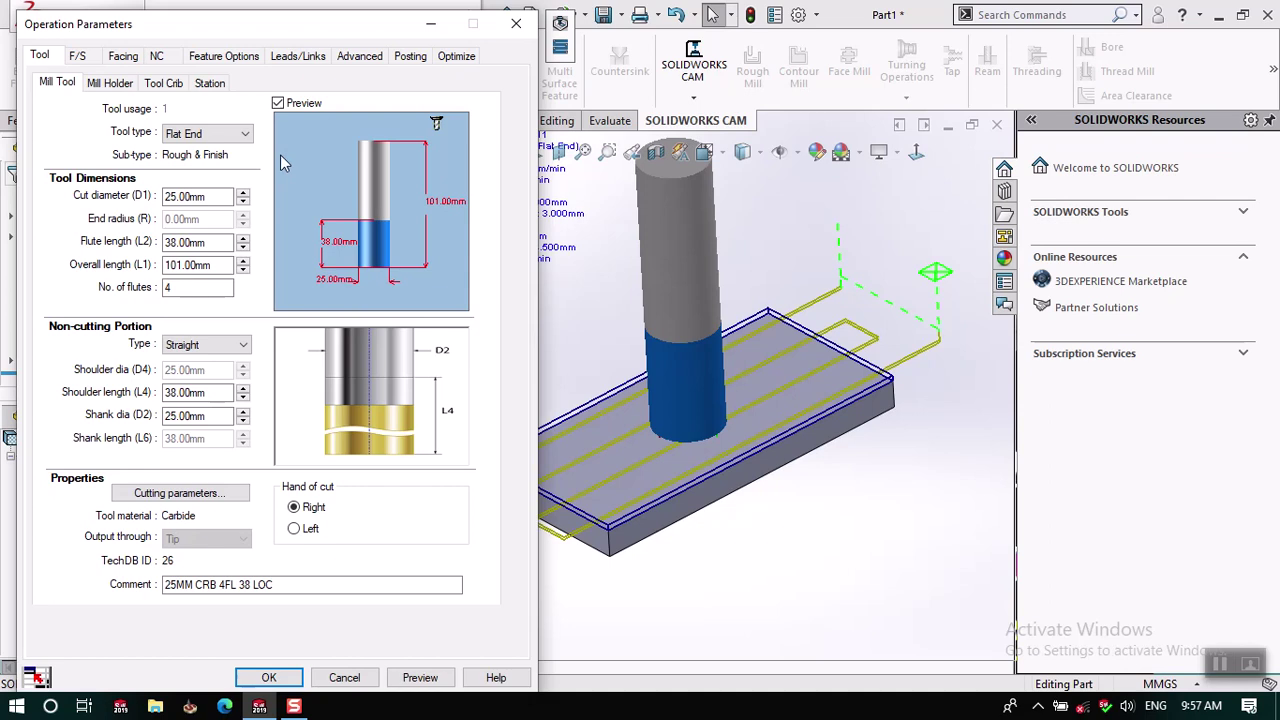
{"action": "left_click", "coordinate": [124, 57]}
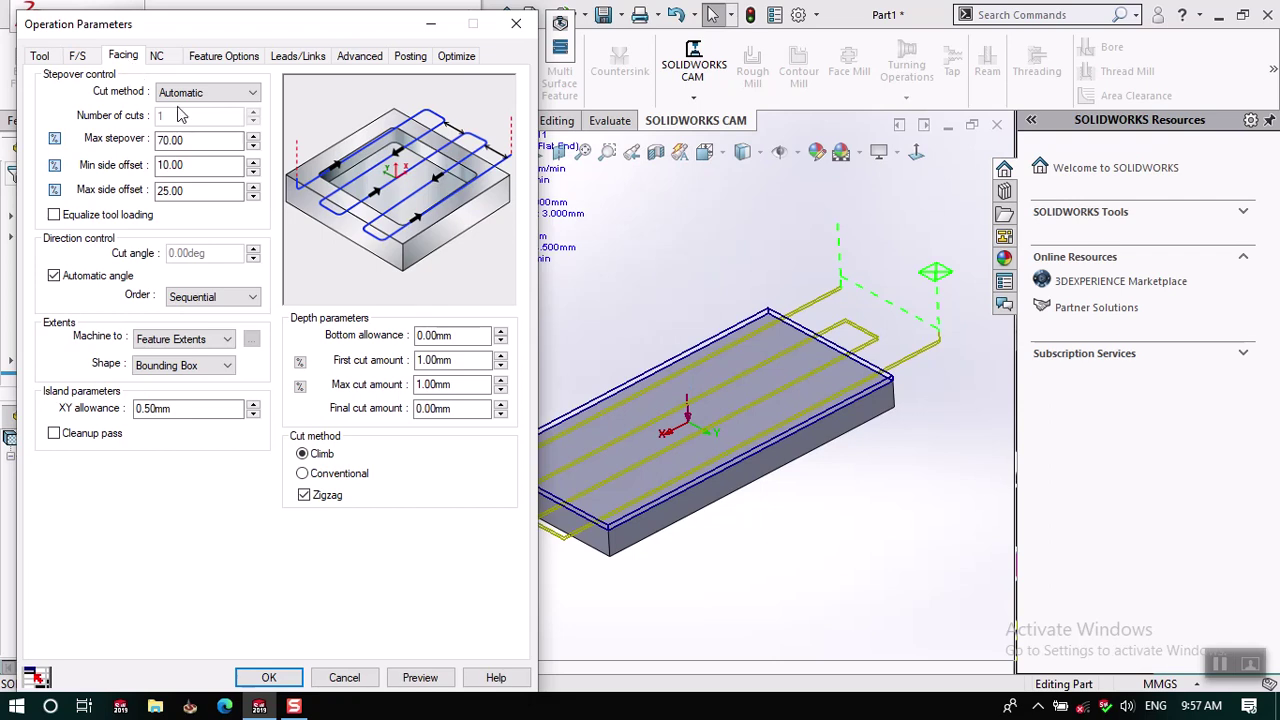
{"action": "left_click", "coordinate": [458, 361]}
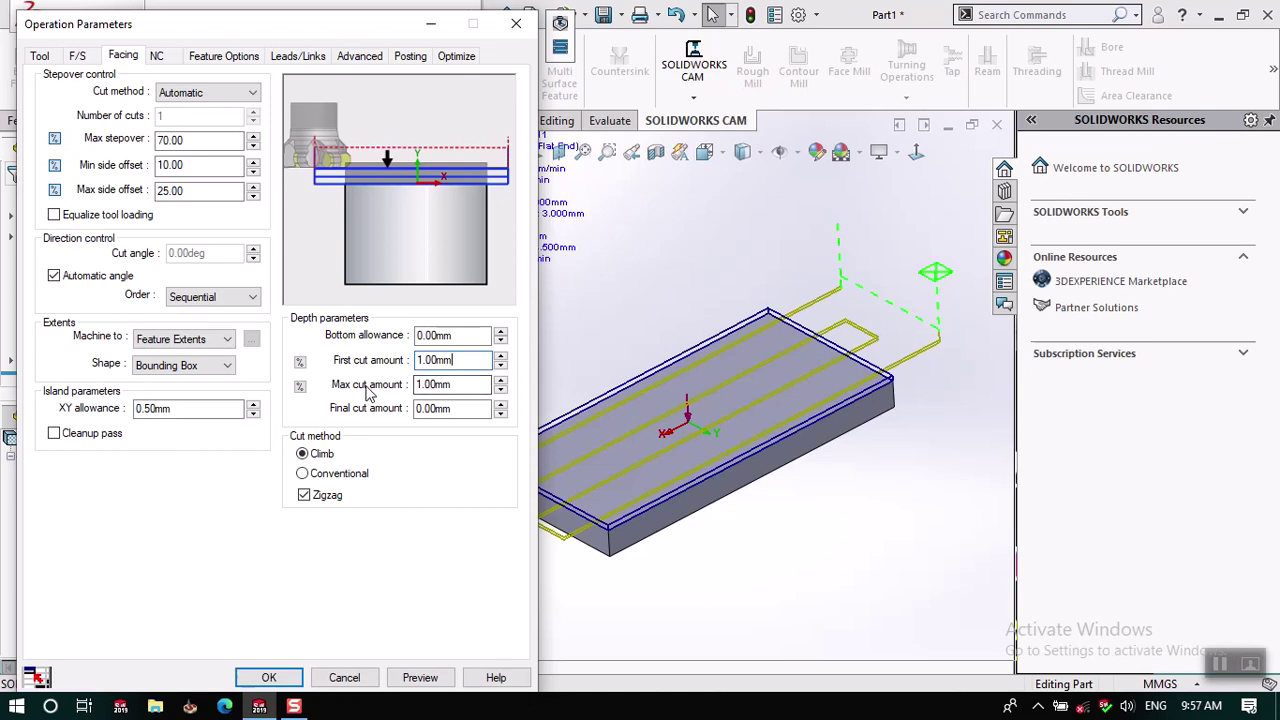
{"action": "left_click", "coordinate": [461, 385]}
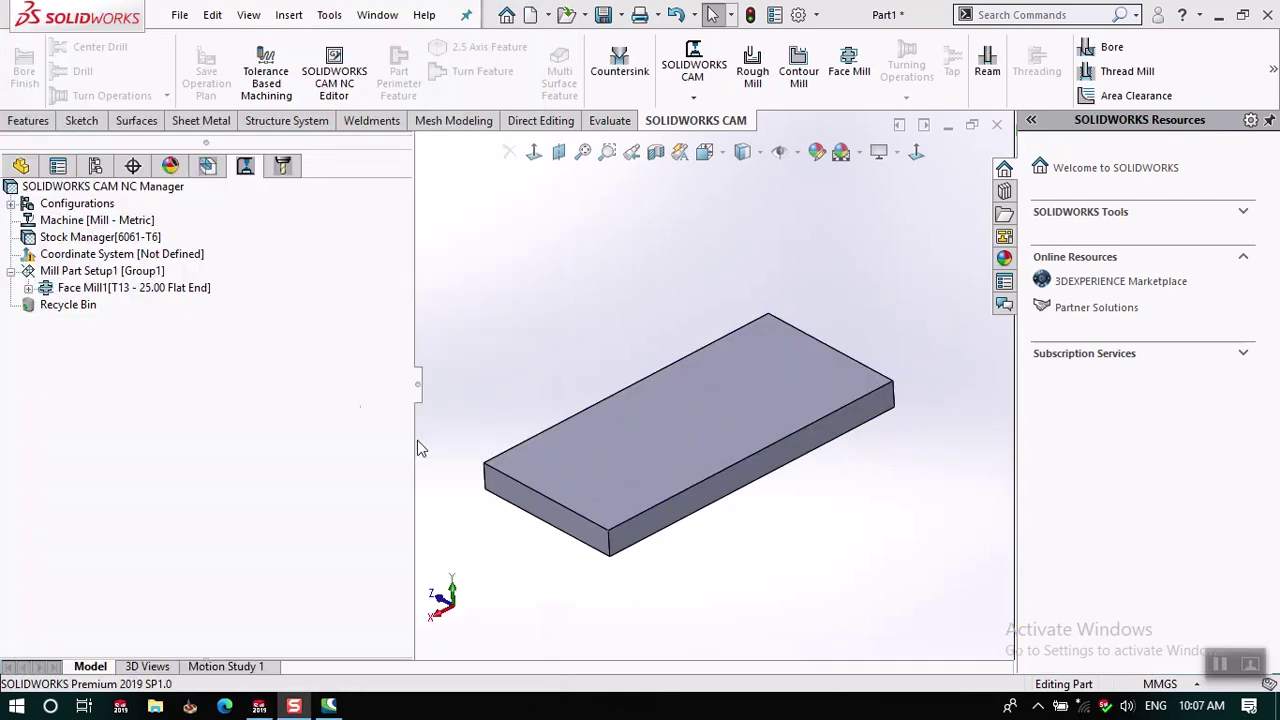
In the face mill operation's facing depth parameters, set the first cut amount to 0.25 mm and the max cut amount to 0.5 mm.
{"action": "right_click", "coordinate": [192, 296]}
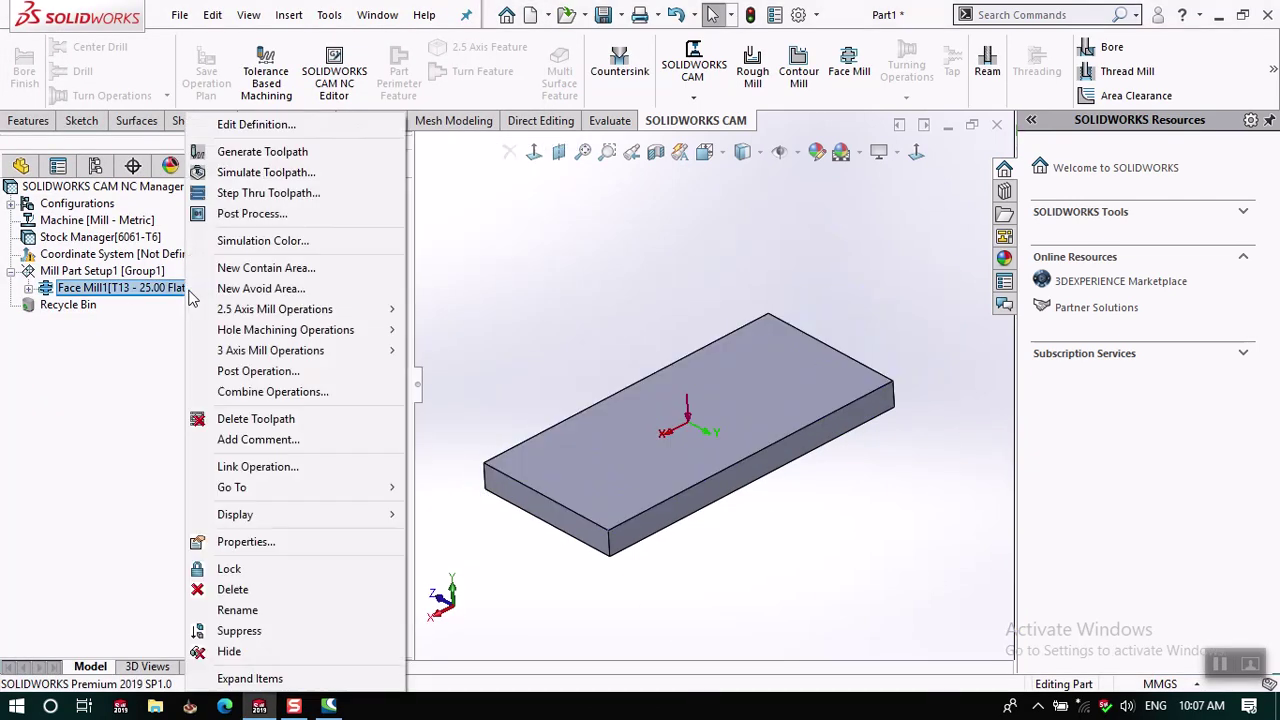
{"action": "left_click", "coordinate": [270, 126]}
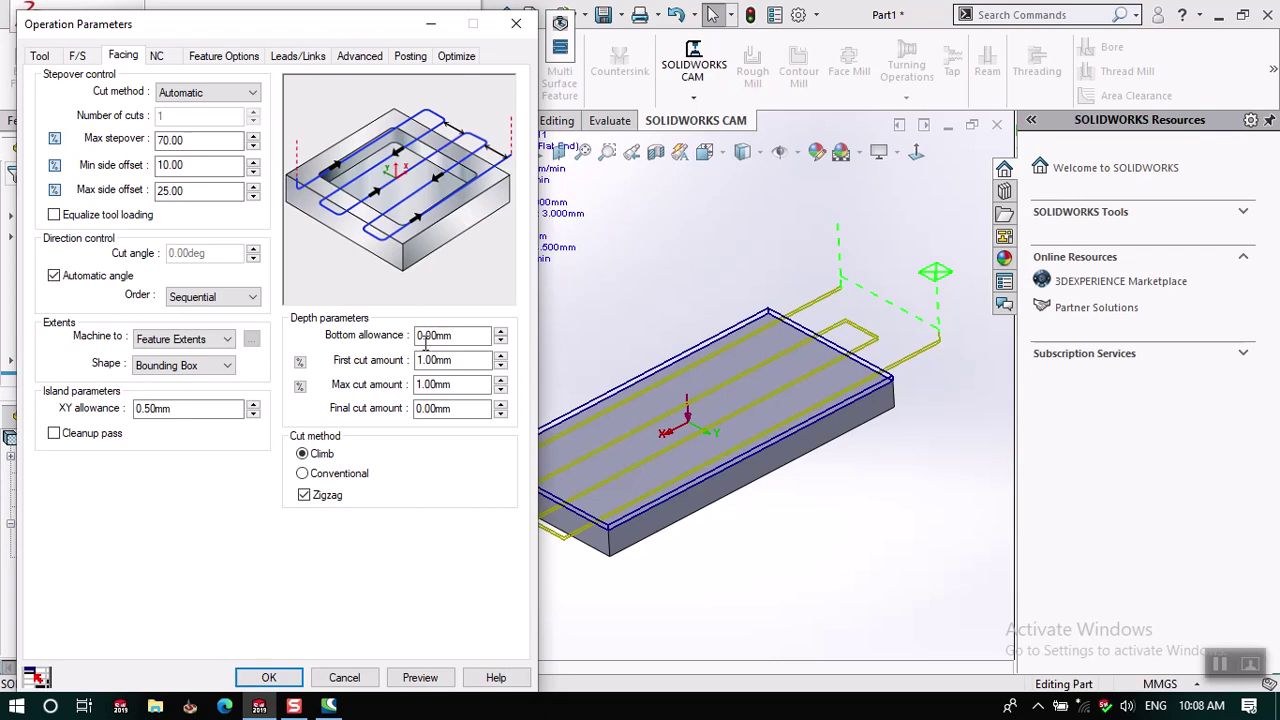
{"action": "left_click", "coordinate": [462, 364]}
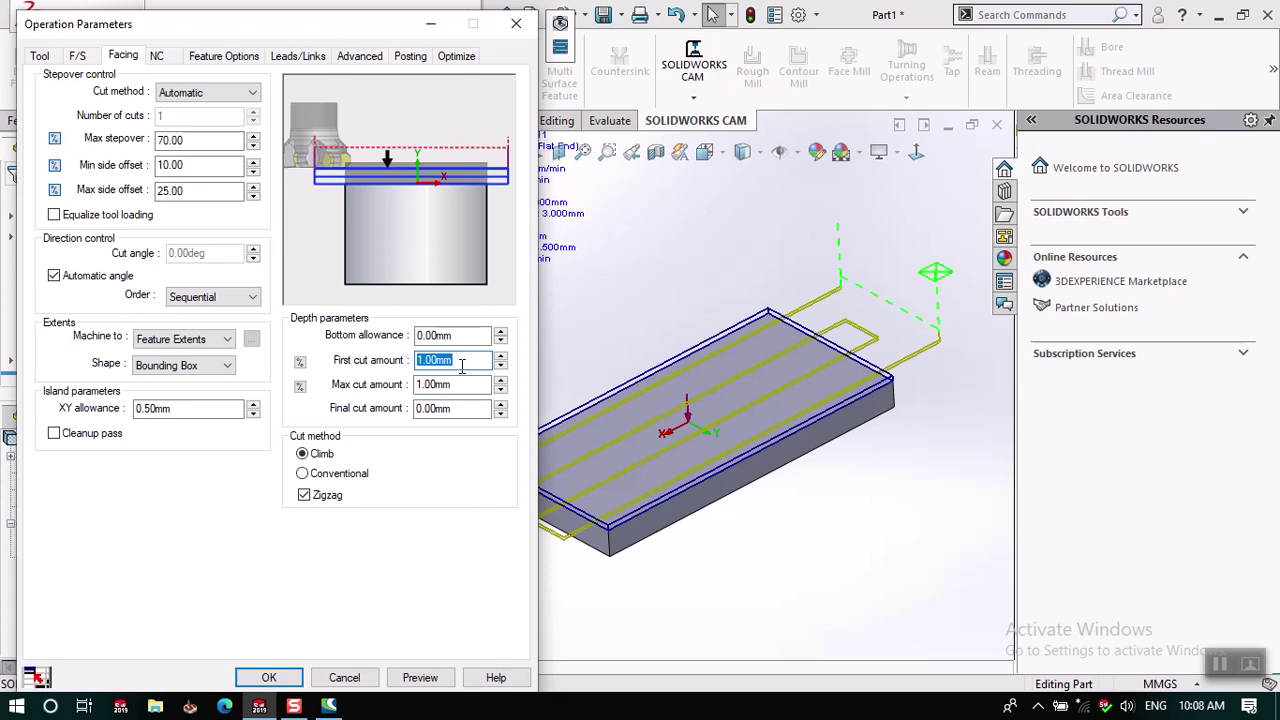
{"action": "left_click", "coordinate": [464, 384]}
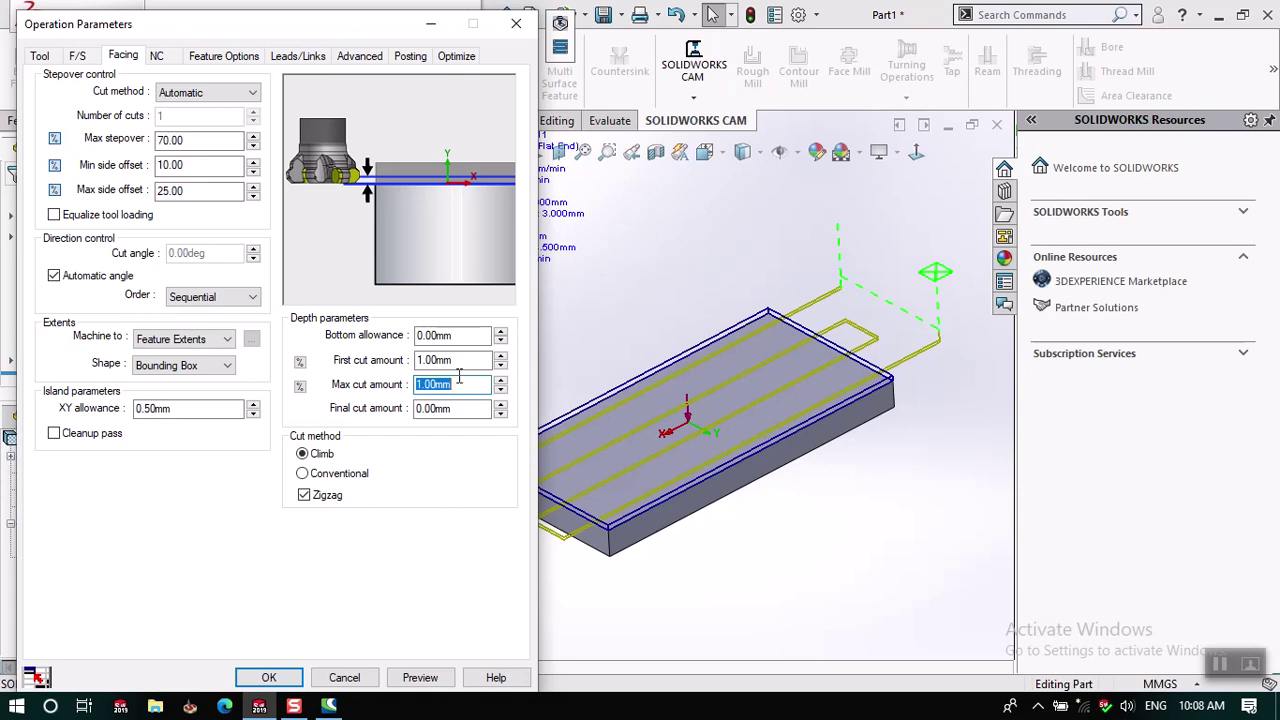
{"action": "left_click", "coordinate": [456, 361]}
{"action": "type", "text": ".25"}
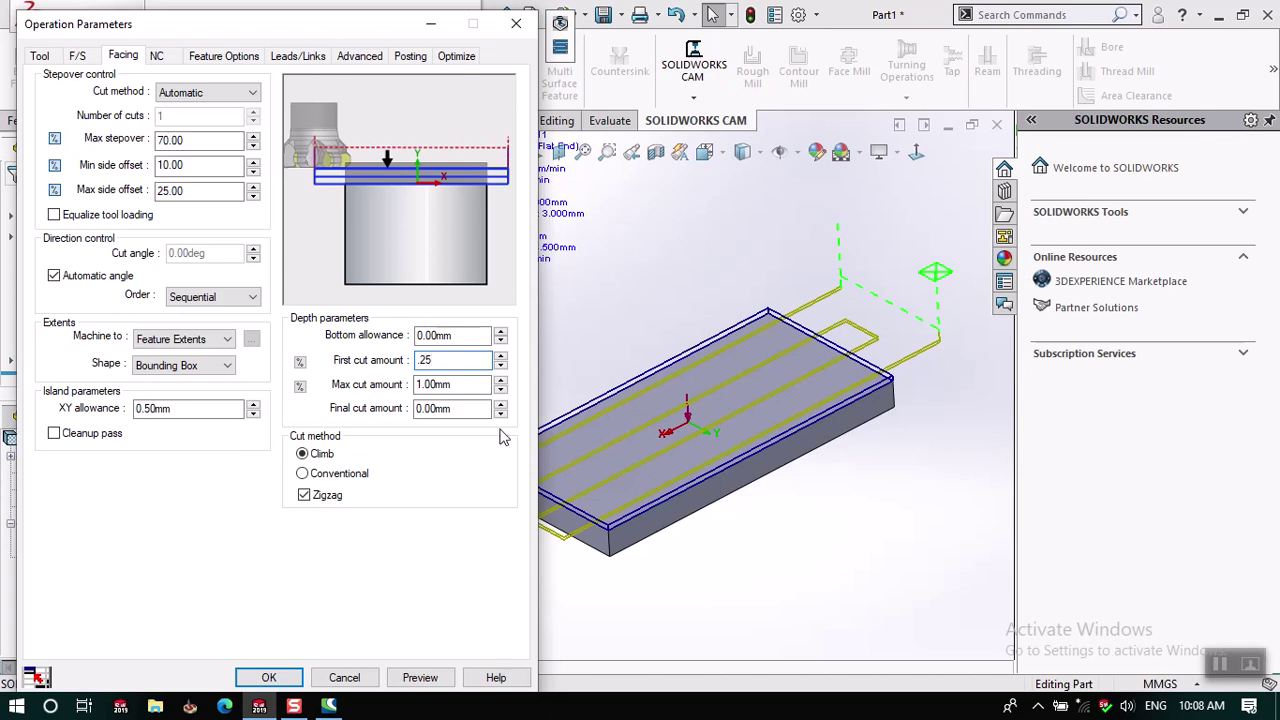
{"action": "left_click", "coordinate": [465, 386]}
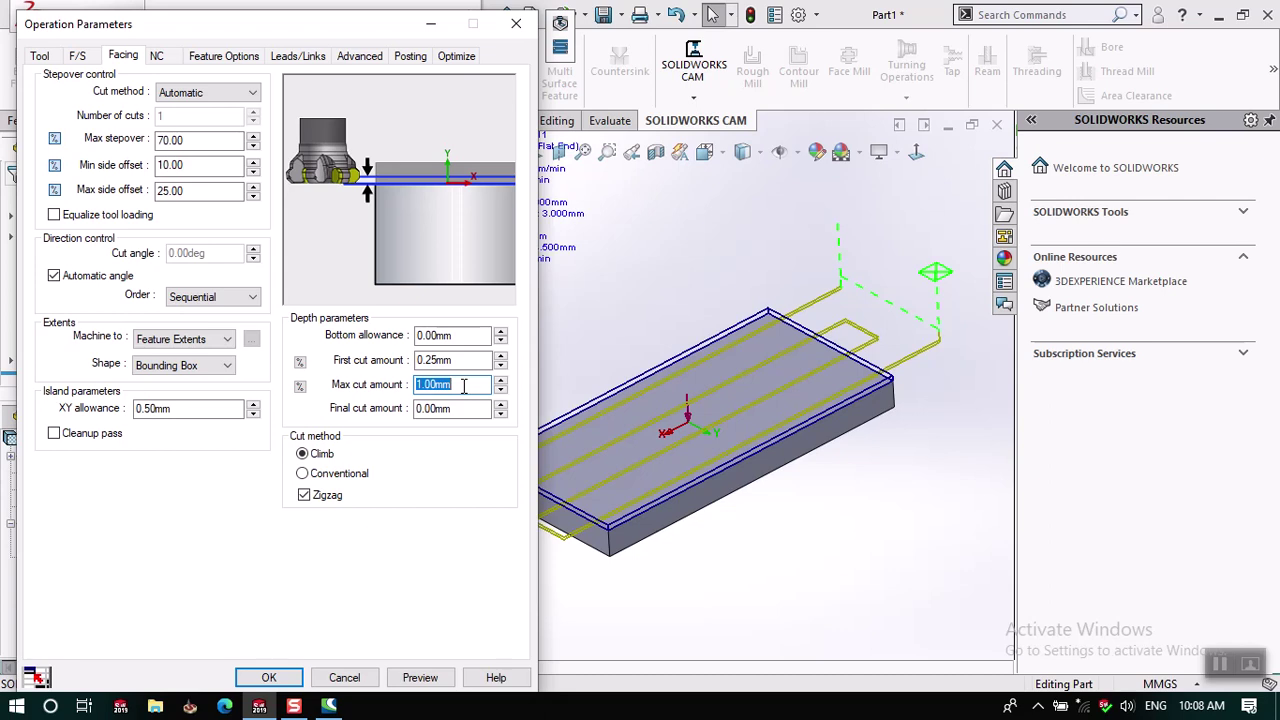
{"action": "type", "text": ".5"}
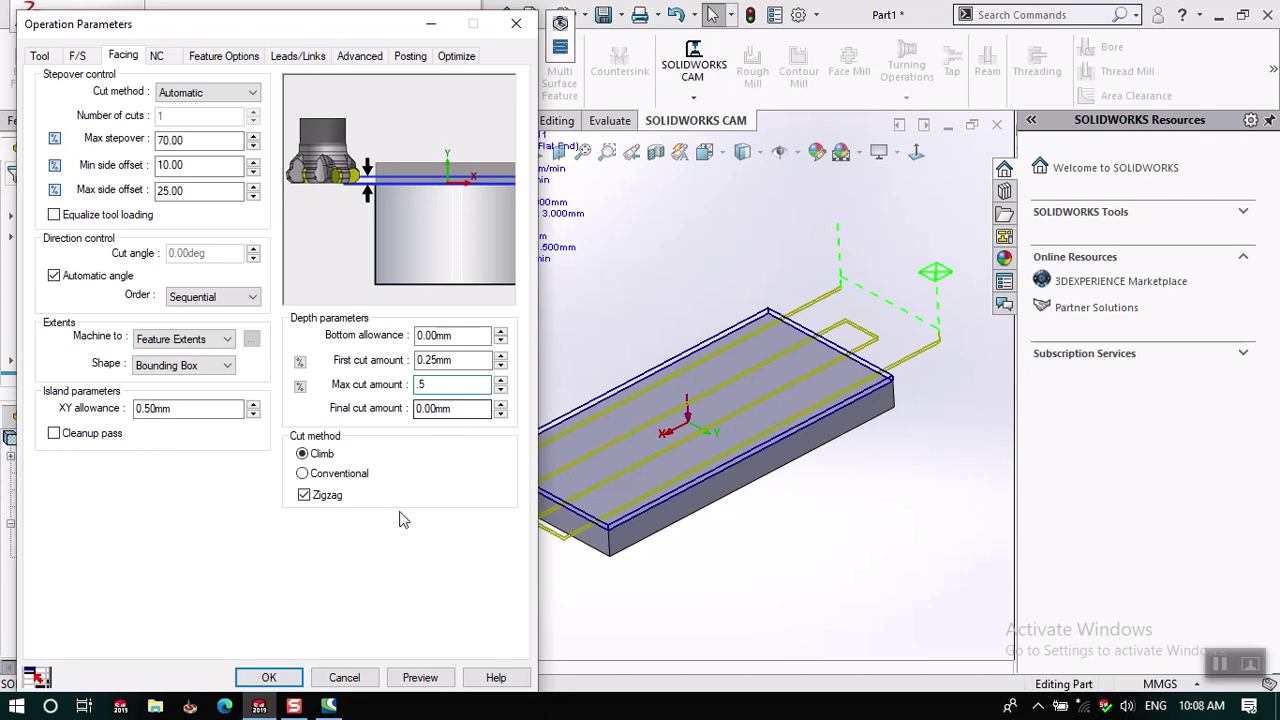
Preview the face mill toolpath with the new cut depths and inspect the stacked passes beside the plate.
{"action": "left_click", "coordinate": [420, 677]}
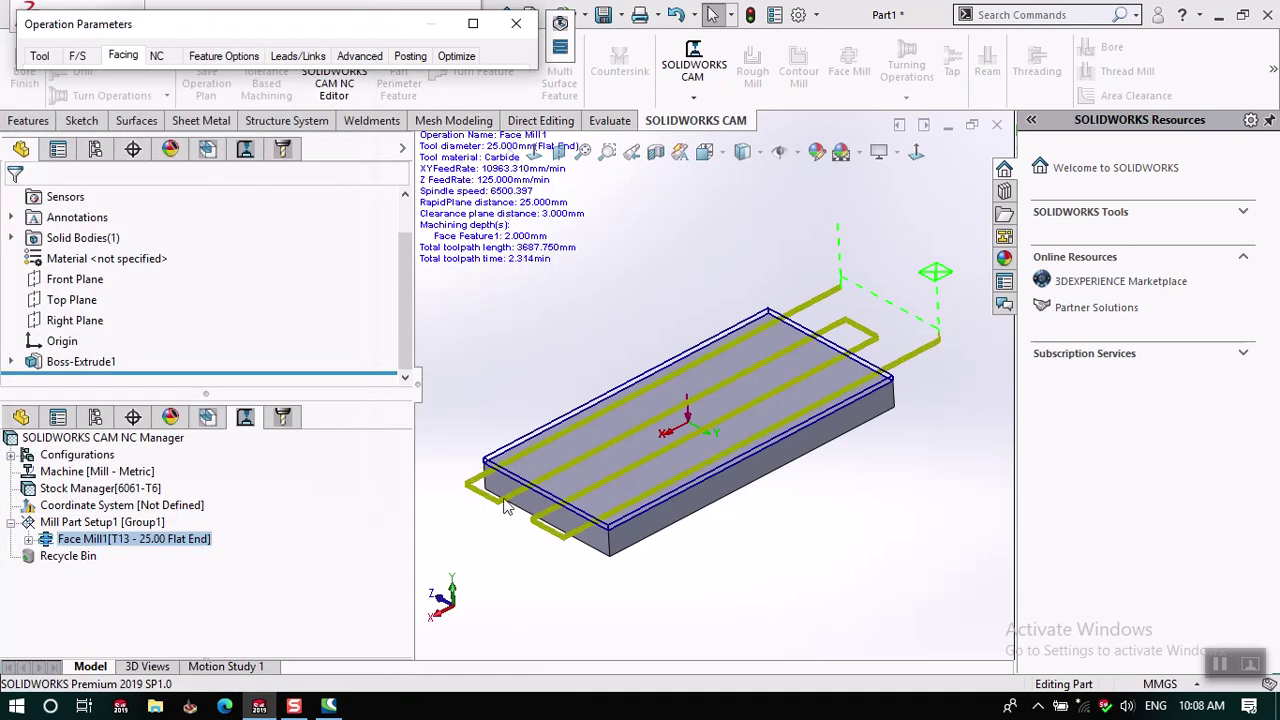
{"action": "scroll", "coordinate": [509, 509], "scroll_direction": "up", "scroll_amount": 5}
{"action": "scroll", "coordinate": [670, 388], "scroll_direction": "down", "scroll_amount": 10}
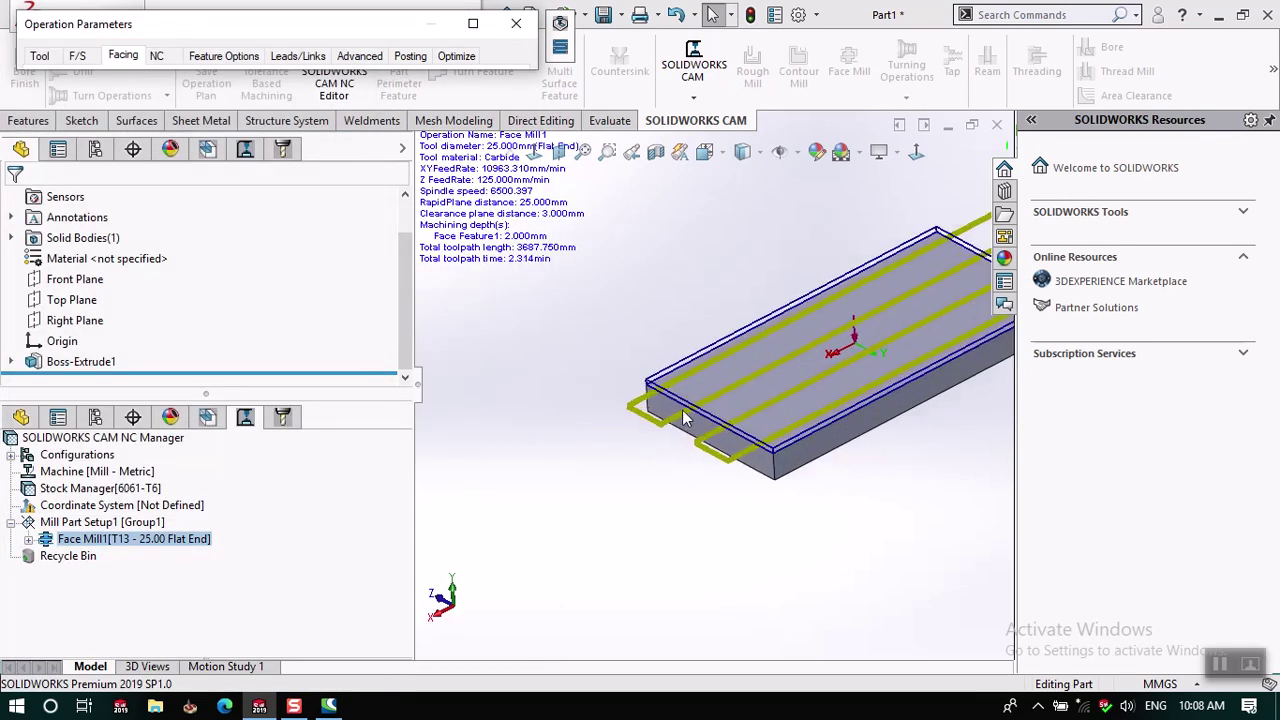
{"action": "scroll", "coordinate": [632, 440], "scroll_direction": "down", "scroll_amount": 2}
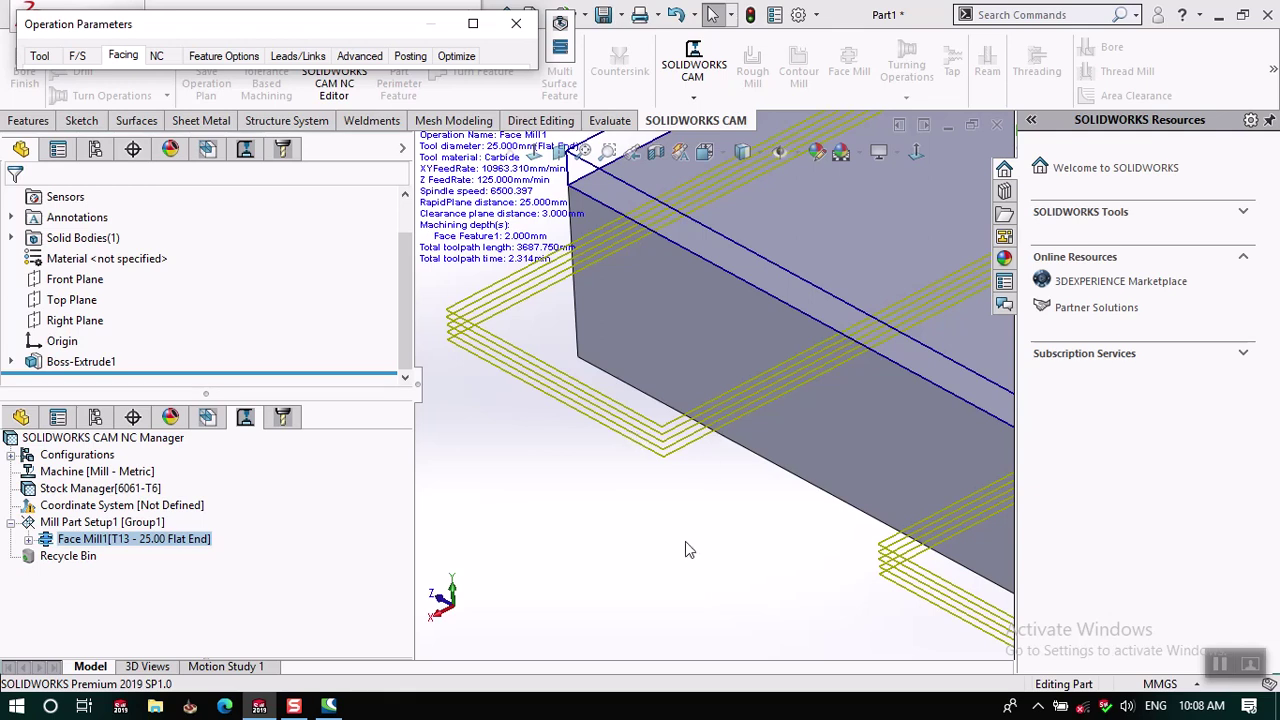
{"action": "scroll", "coordinate": [686, 544], "scroll_direction": "up", "scroll_amount": 5}
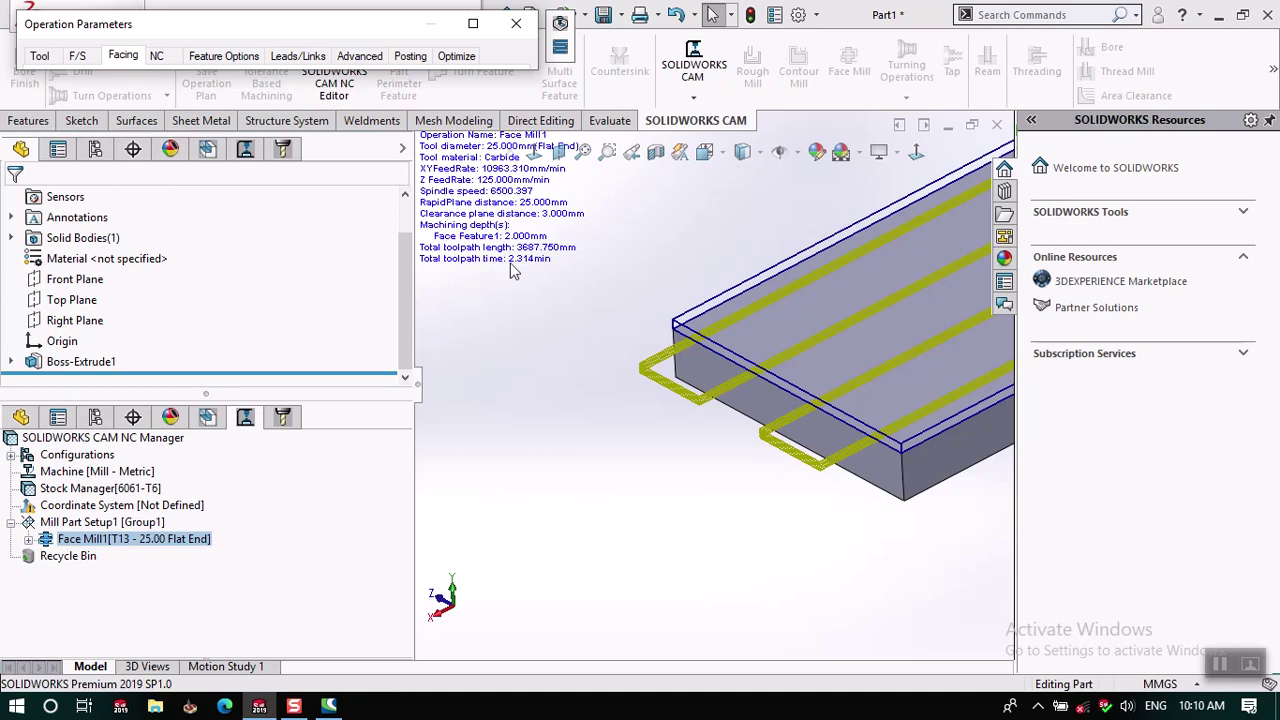
Check the operation's toolpath analysis and estimated machining time, accept the parameters, and narrow the SOLIDWORKS Resources pane.
{"action": "left_click", "coordinate": [458, 57]}
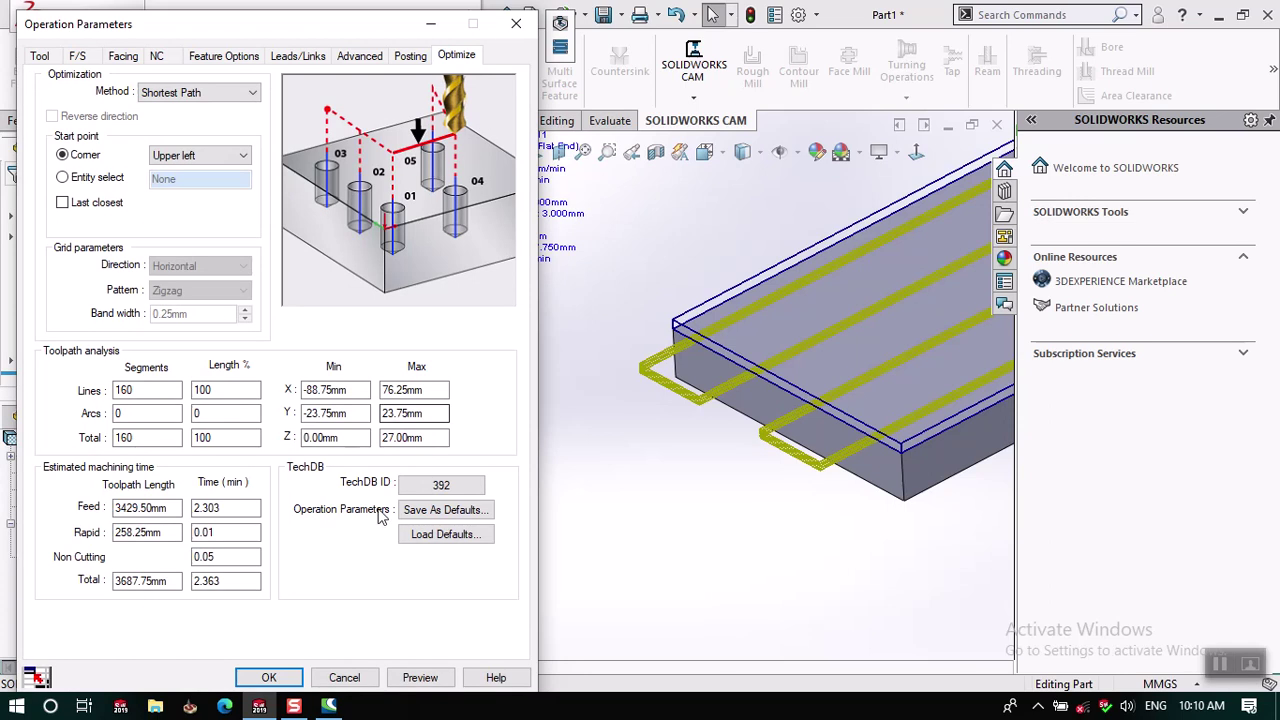
{"action": "left_click", "coordinate": [269, 678]}
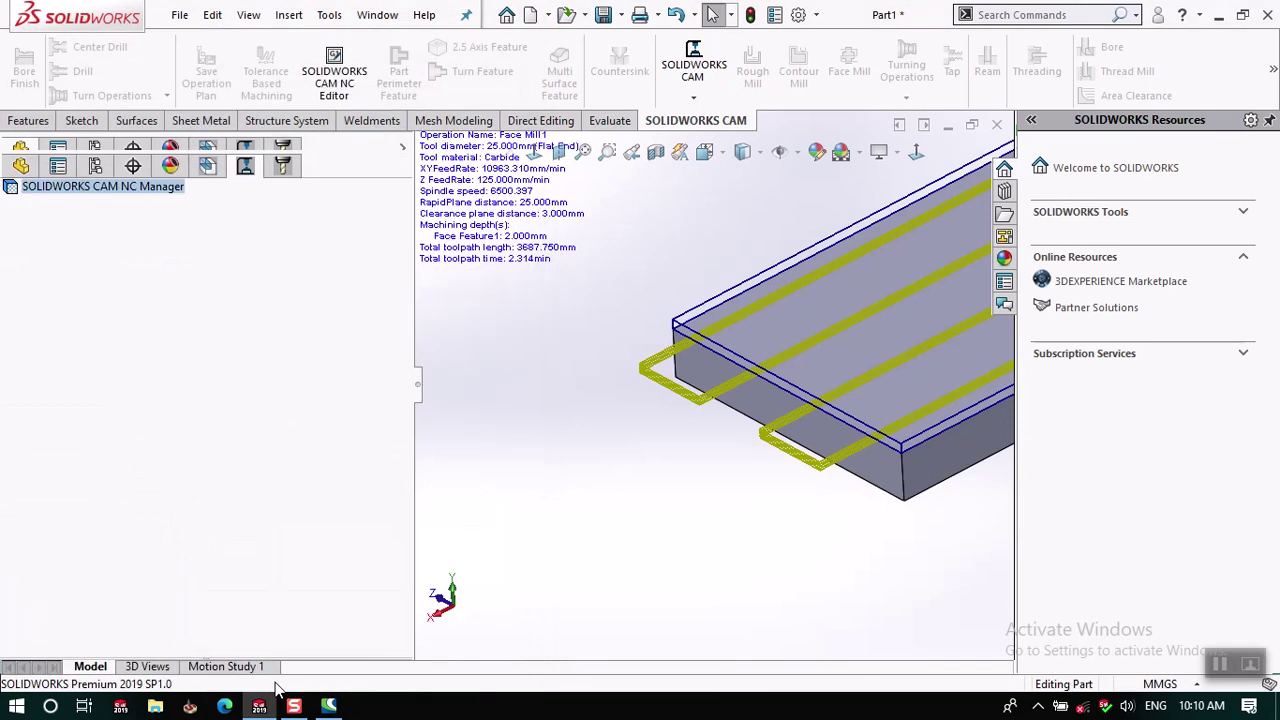
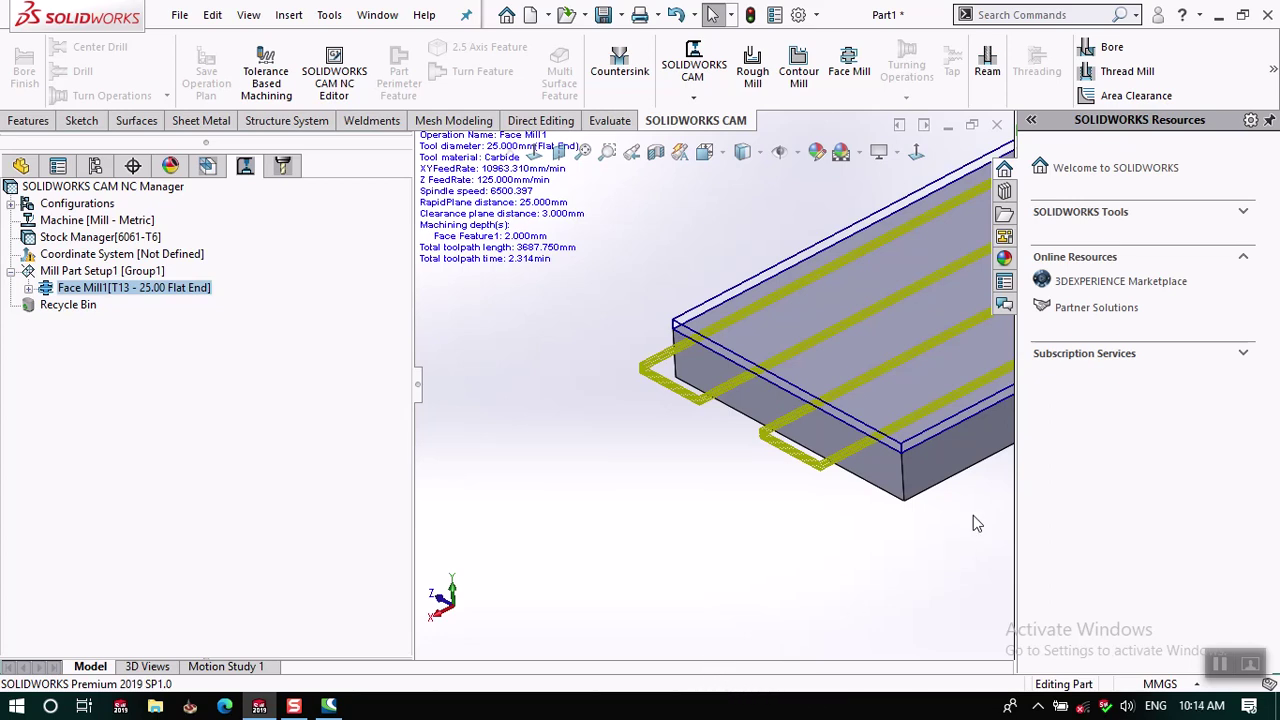
{"action": "left_click_drag", "start_coordinate": [1016, 160], "coordinate": [1128, 162]}
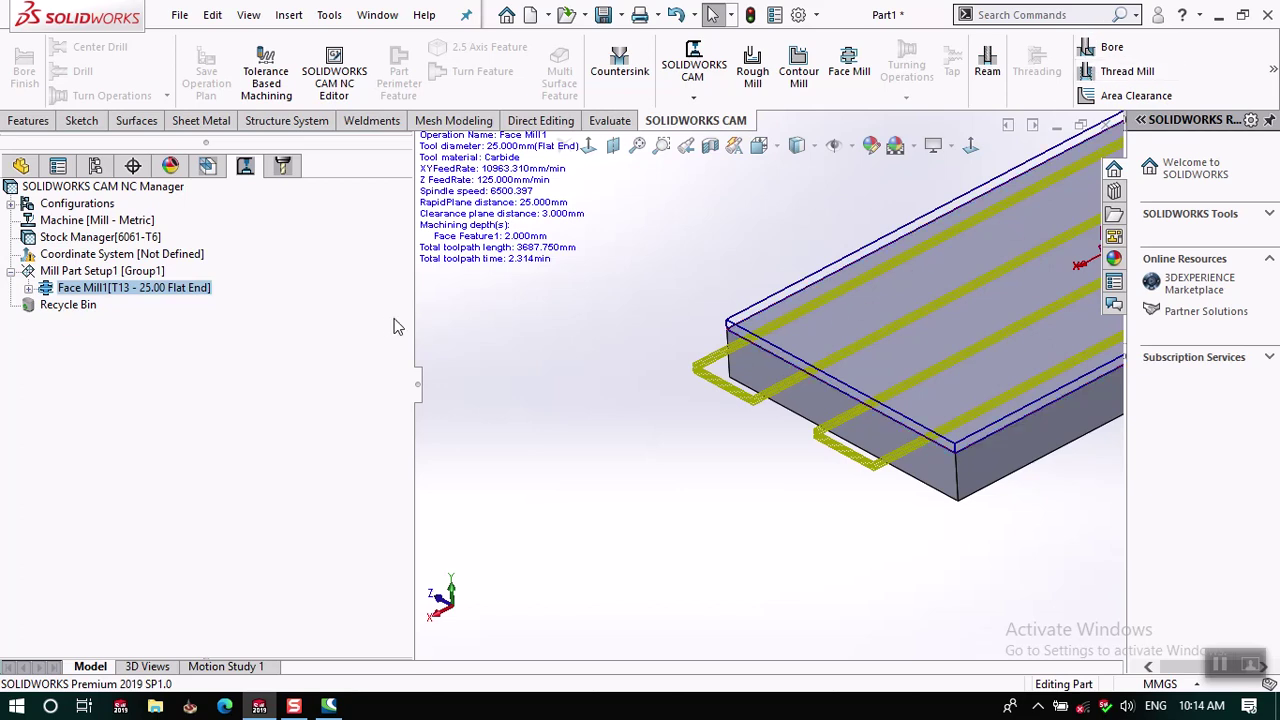
Fit the plate in a widened graphics area, reopen the face mill operation's parameters, and set the upper Z limit's first cut from Top of Stock.
{"action": "left_click_drag", "start_coordinate": [415, 322], "coordinate": [310, 310]}
{"action": "key", "text": "f"}
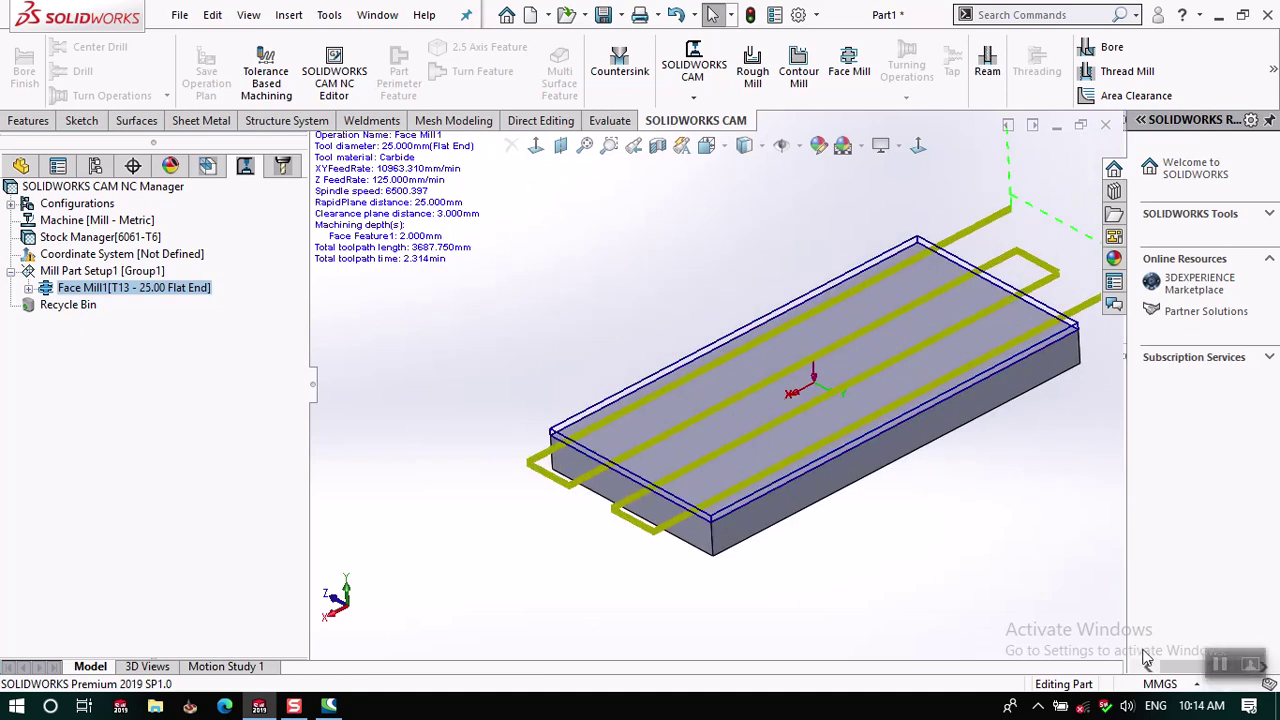
{"action": "right_click", "coordinate": [96, 289]}
{"action": "key", "text": "Escape"}
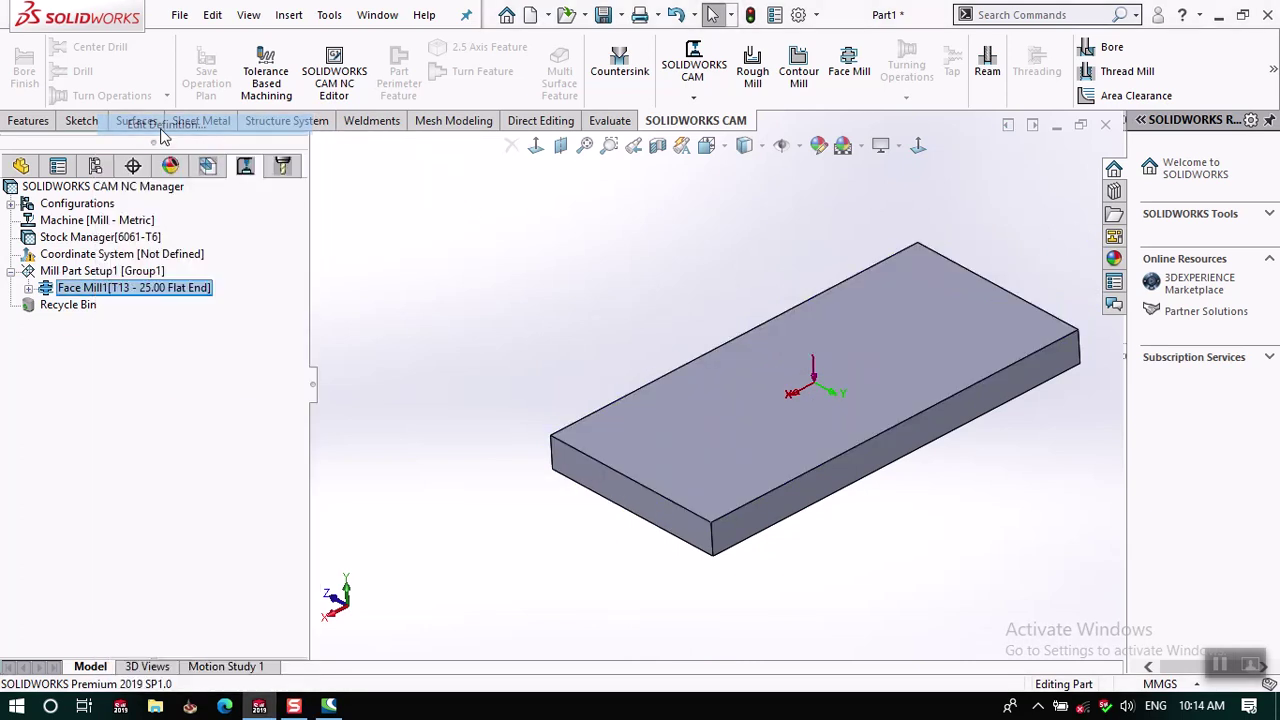
{"action": "double_click", "coordinate": [155, 142]}
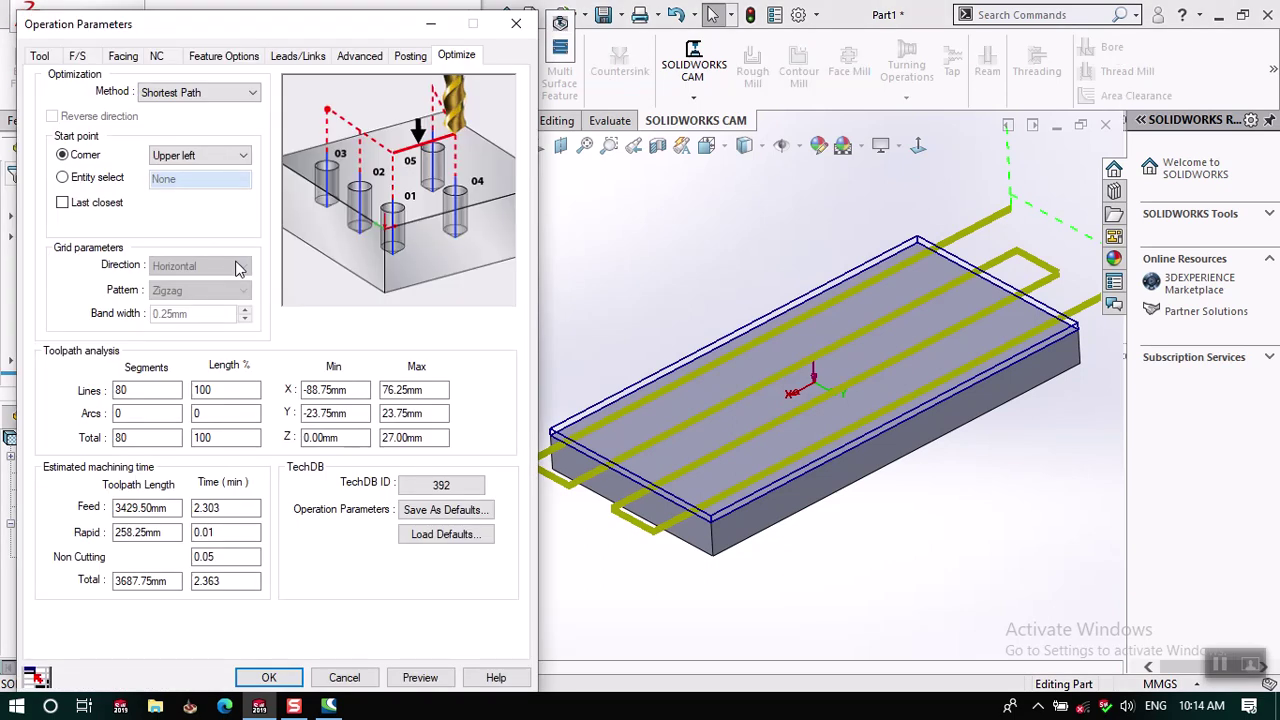
{"action": "left_click", "coordinate": [352, 58]}
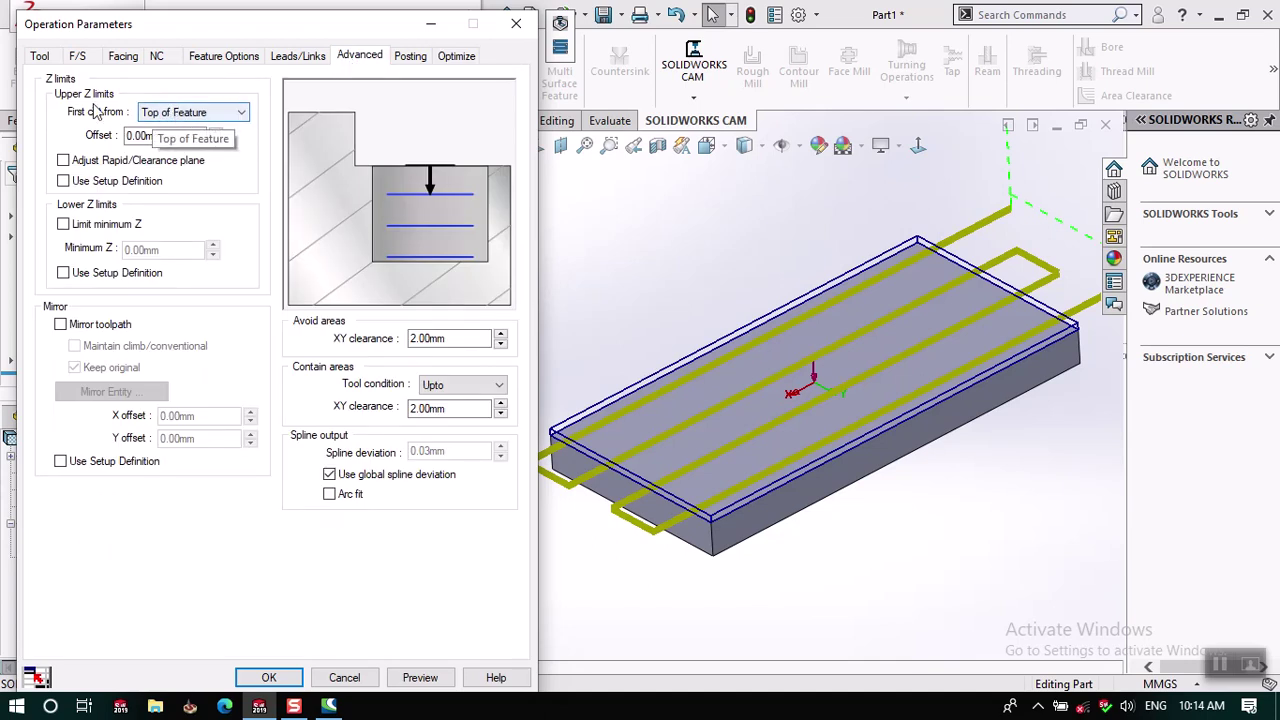
{"action": "left_click", "coordinate": [193, 113]}
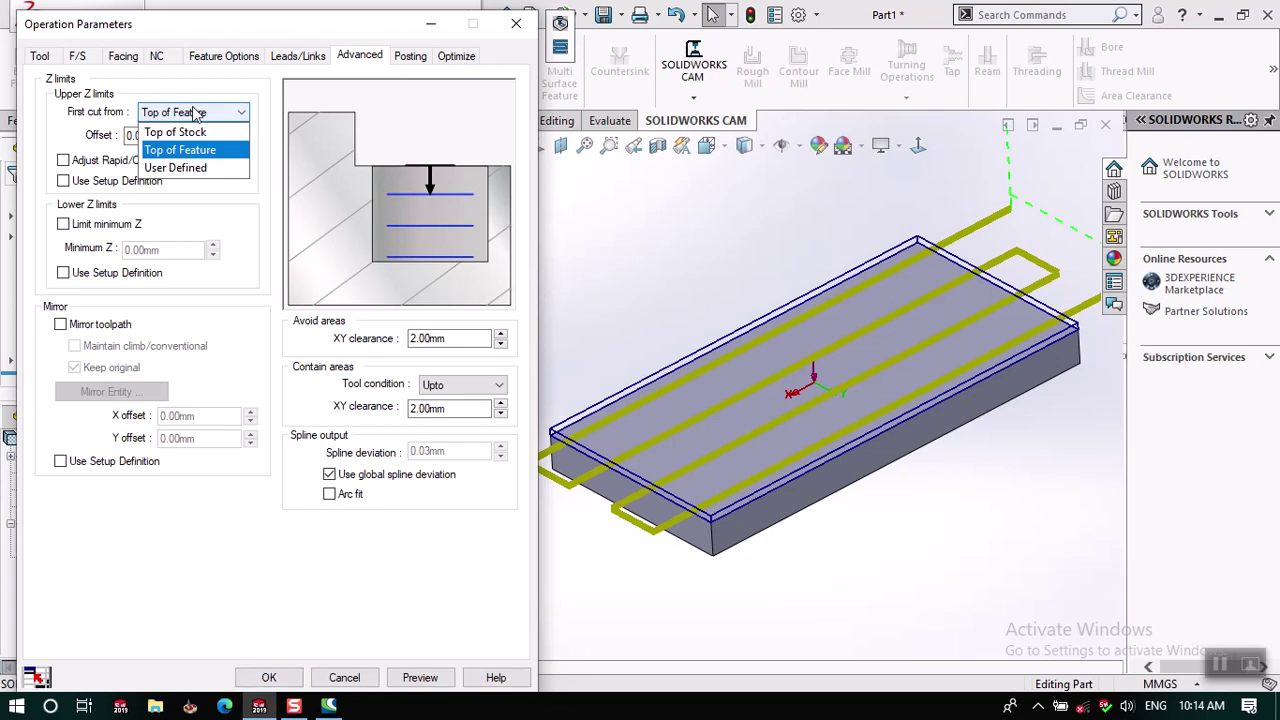
{"action": "left_click", "coordinate": [185, 127]}
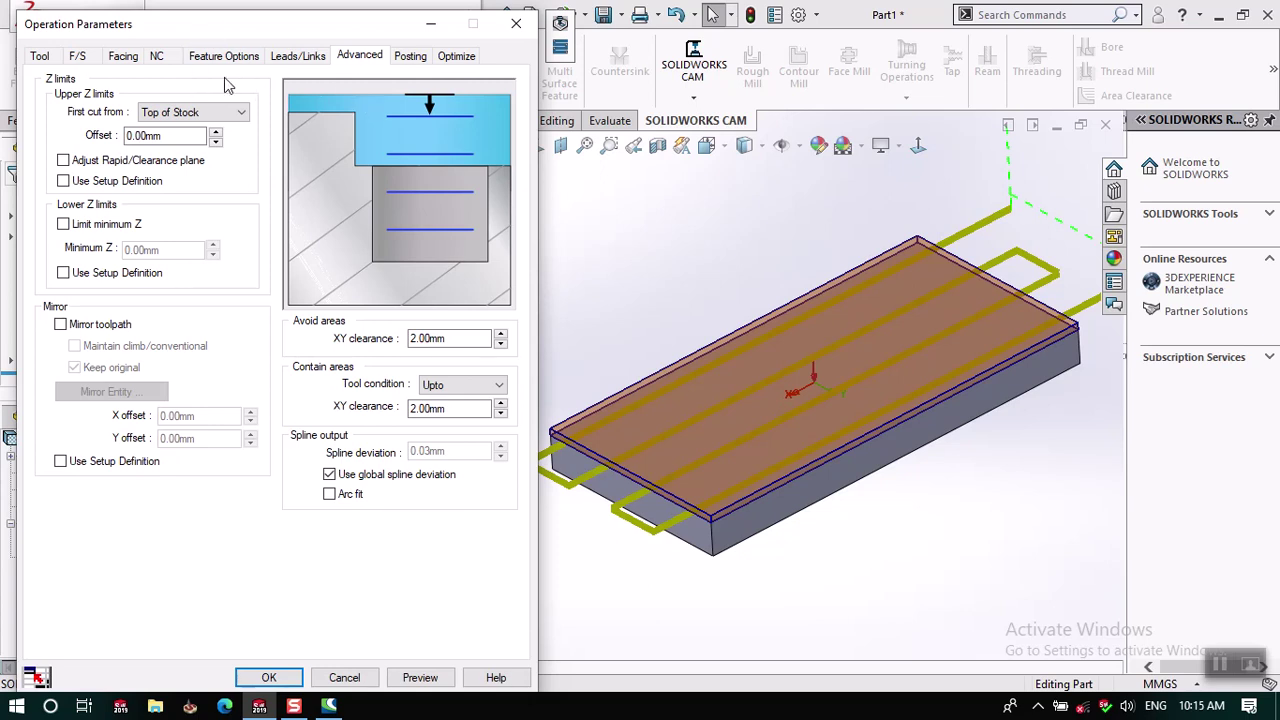
Turn off the Zigzag cut method for facing, preview the toolpath, check its optimization data, and accept the parameters.
{"action": "left_click", "coordinate": [124, 58]}
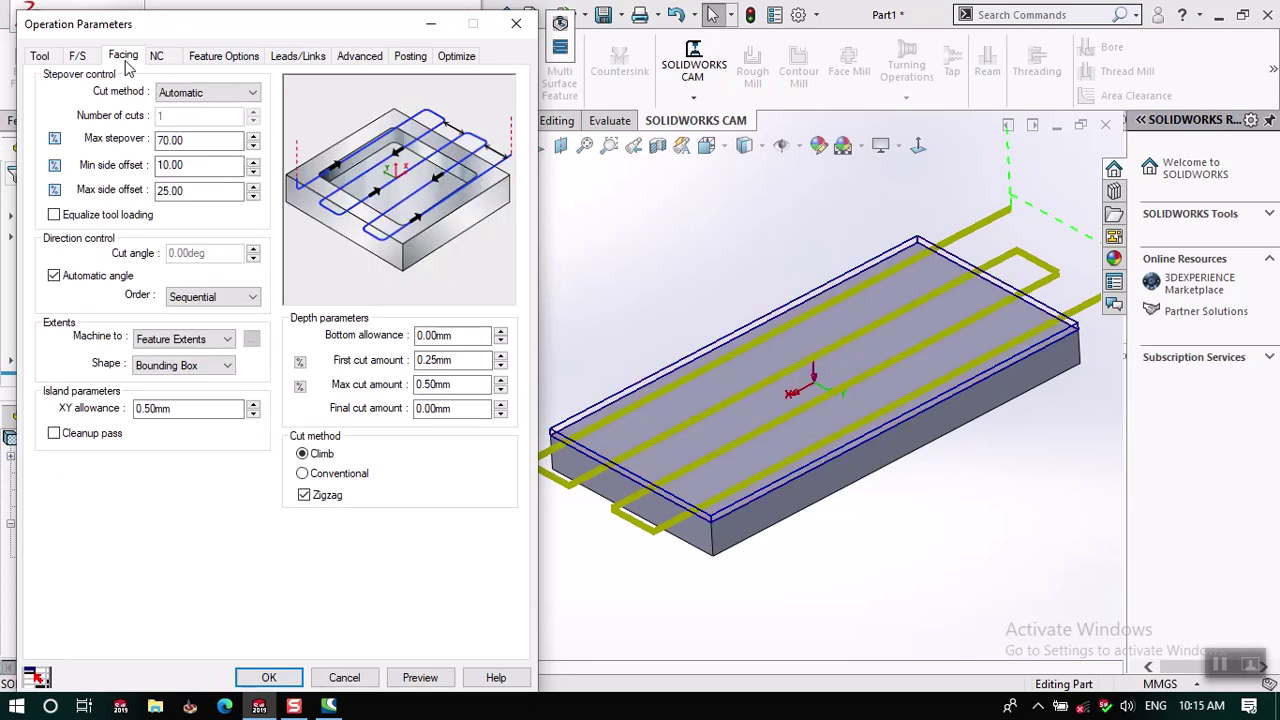
{"action": "left_click", "coordinate": [304, 495]}
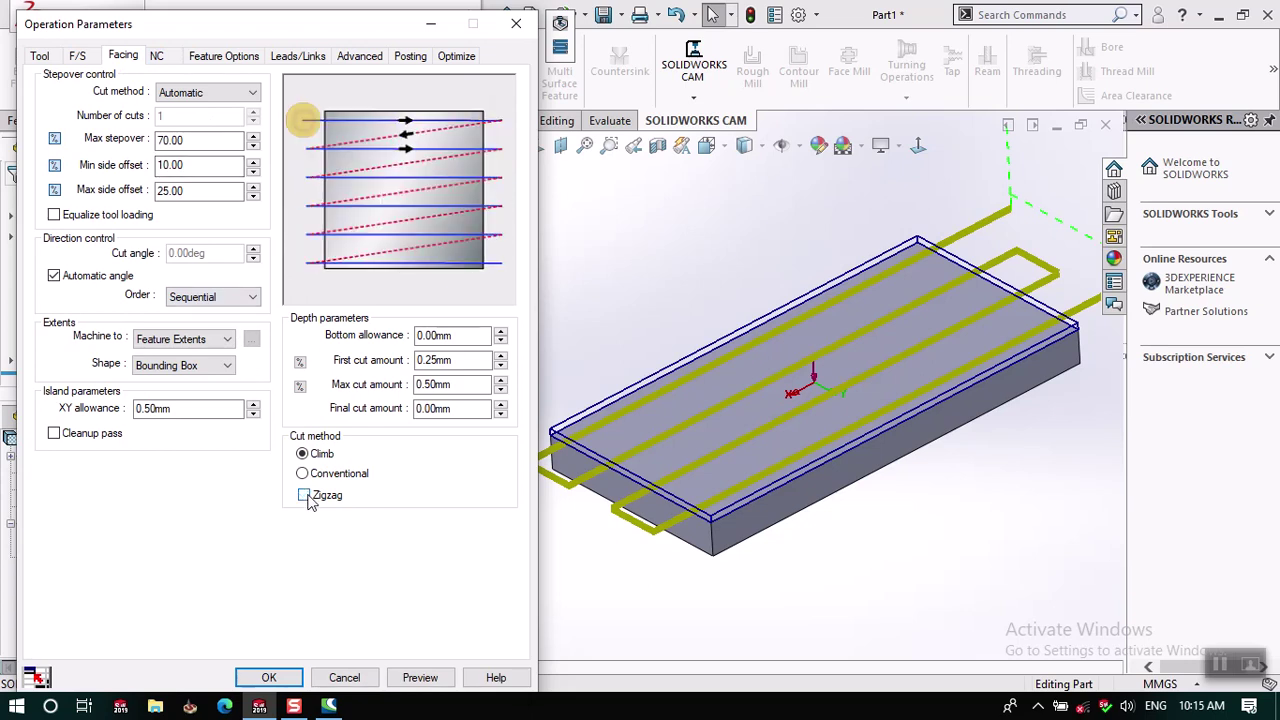
{"action": "left_click", "coordinate": [420, 677]}
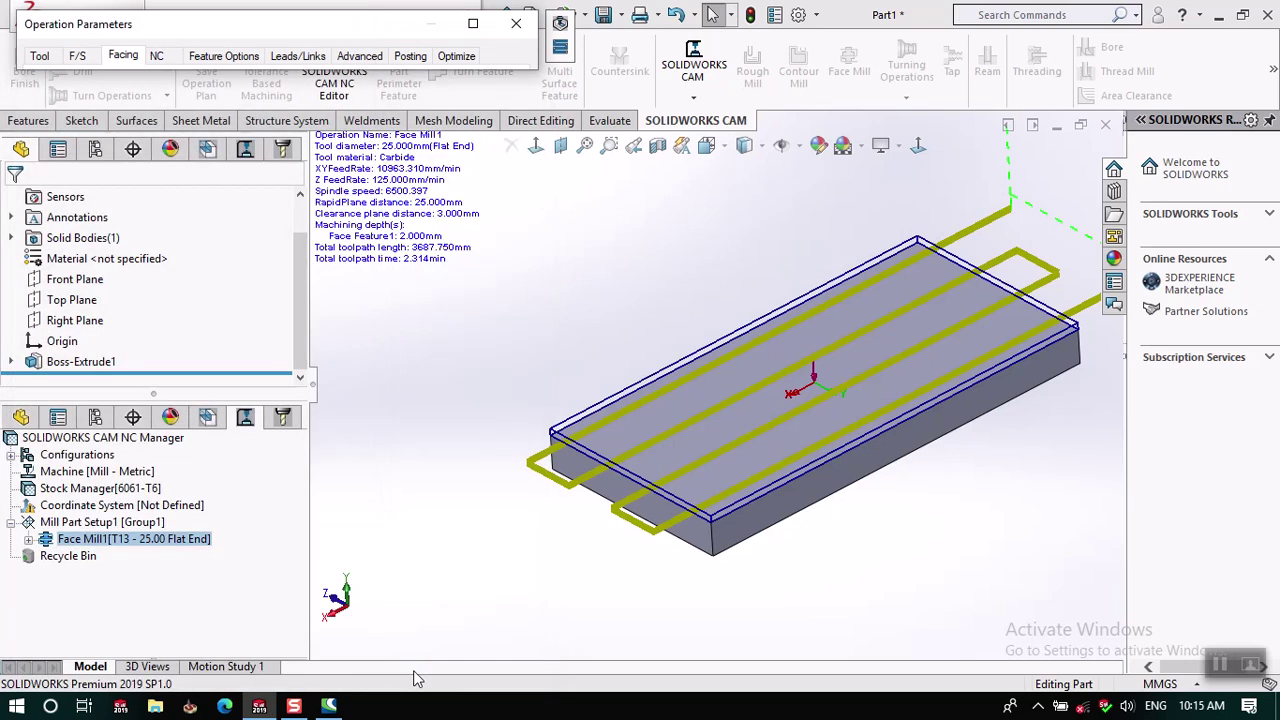
{"action": "middle_click_drag", "start_coordinate": [552, 514], "coordinate": [569, 457]}
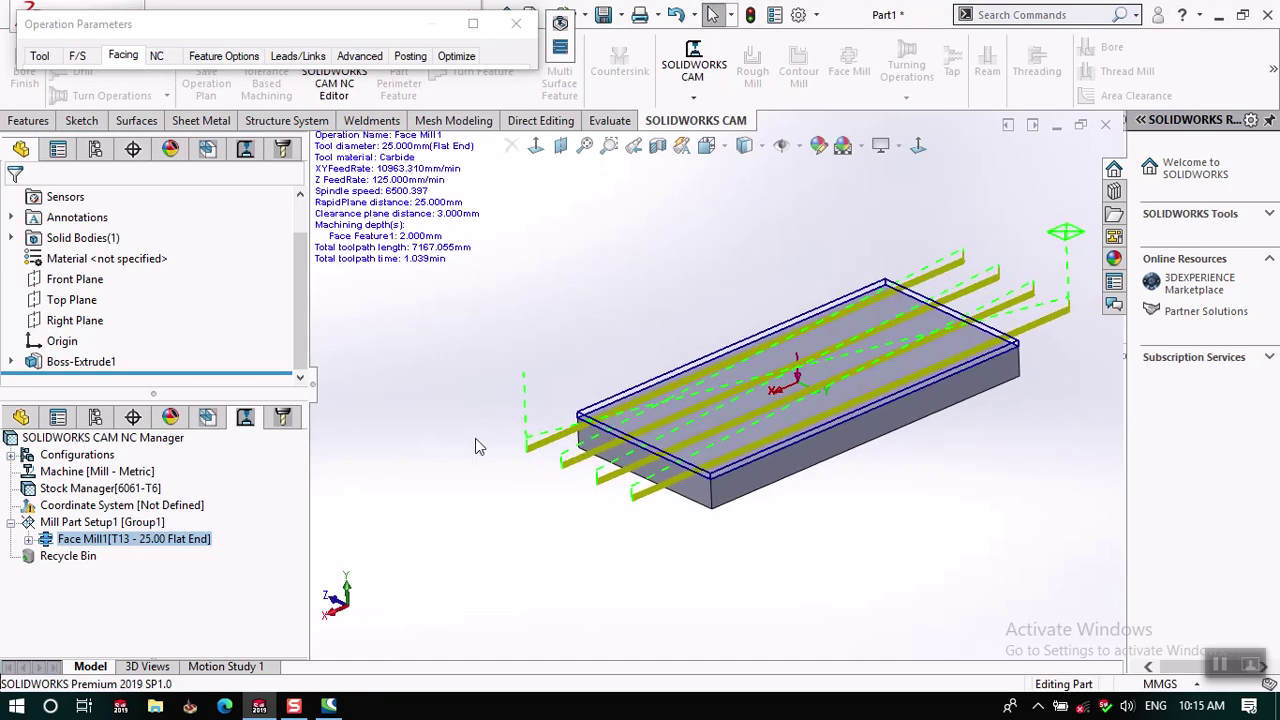
{"action": "left_click", "coordinate": [480, 64]}
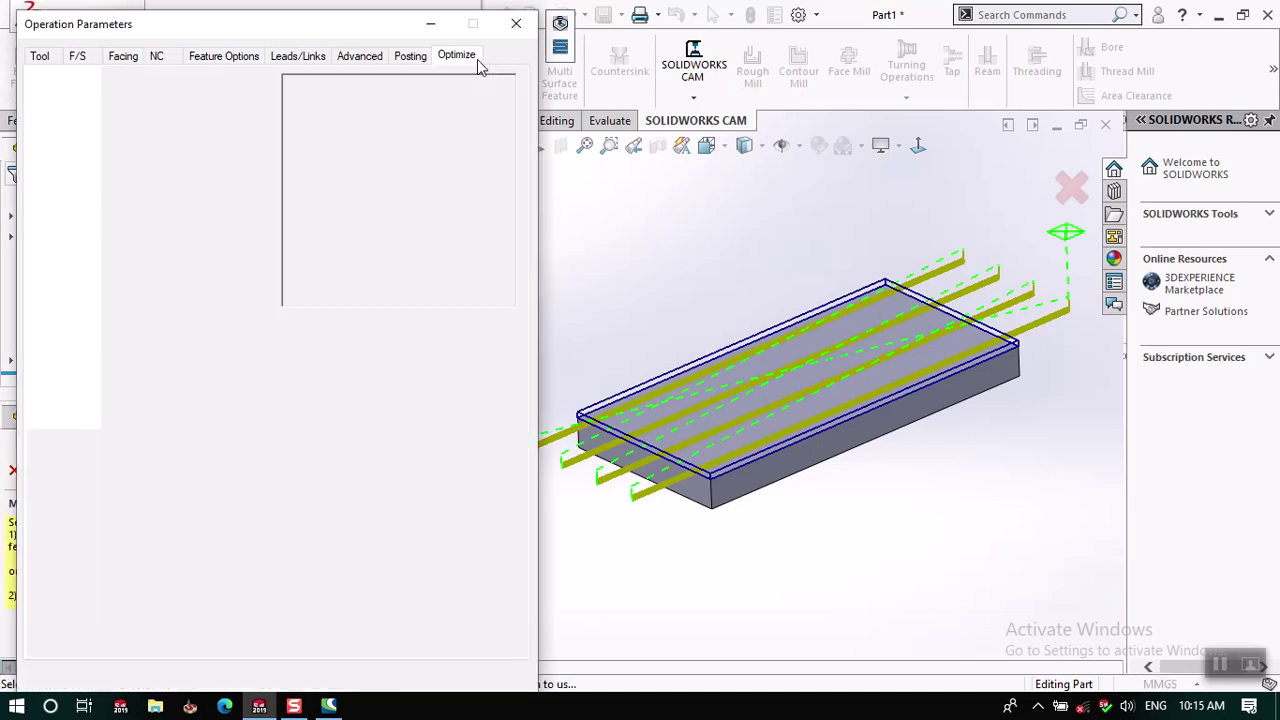
{"action": "left_click", "coordinate": [262, 677]}
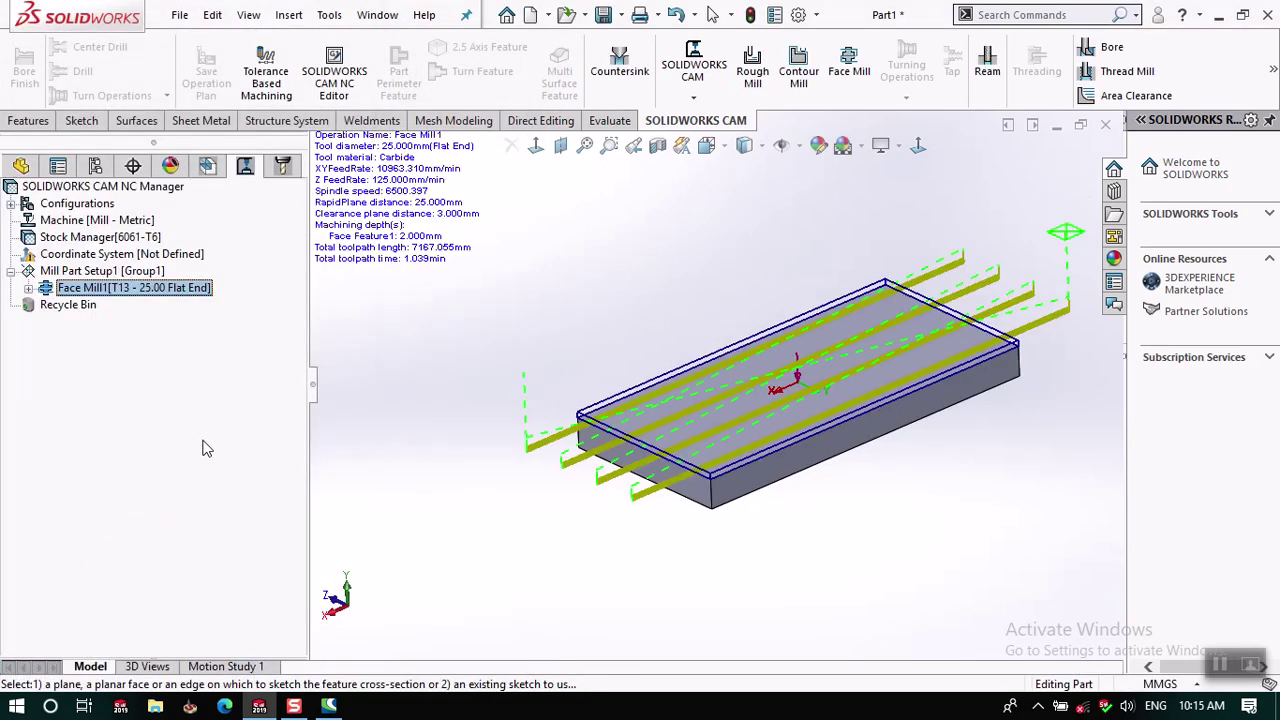
Simulate the face mill toolpath and close the simulation.
{"action": "right_click", "coordinate": [197, 286]}
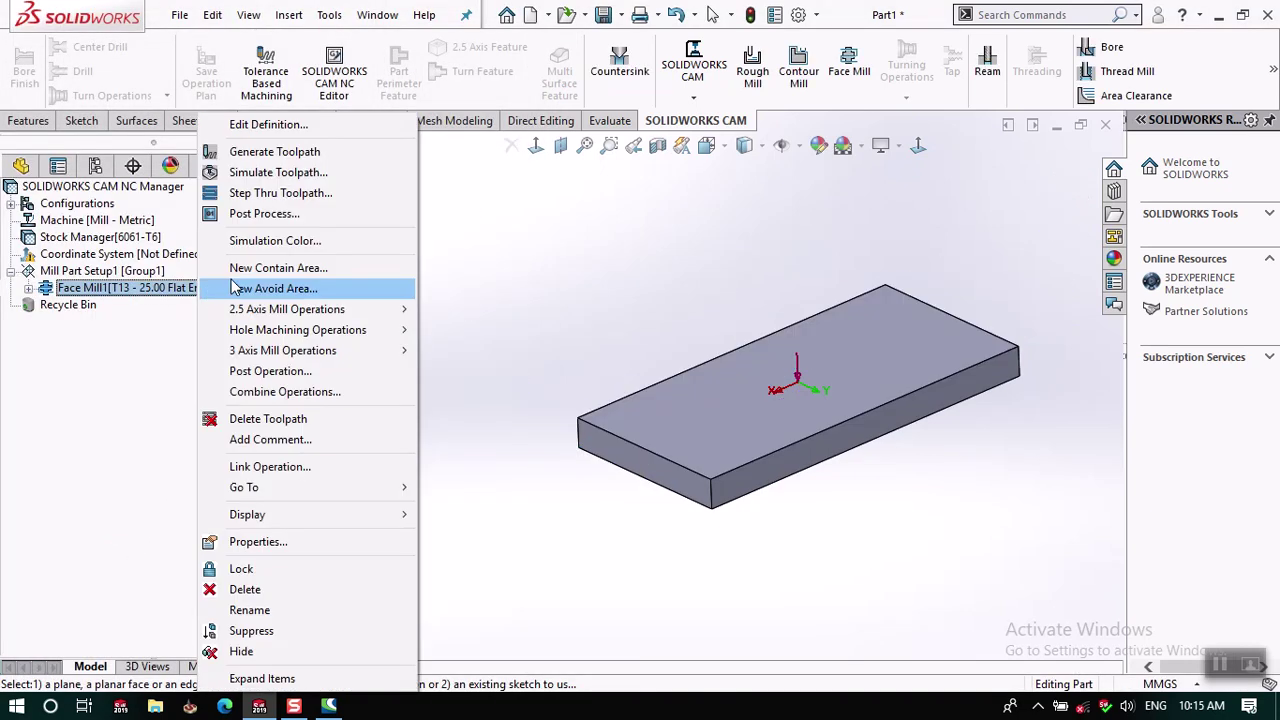
{"action": "left_click", "coordinate": [275, 174]}
{"action": "left_click", "coordinate": [140, 343]}
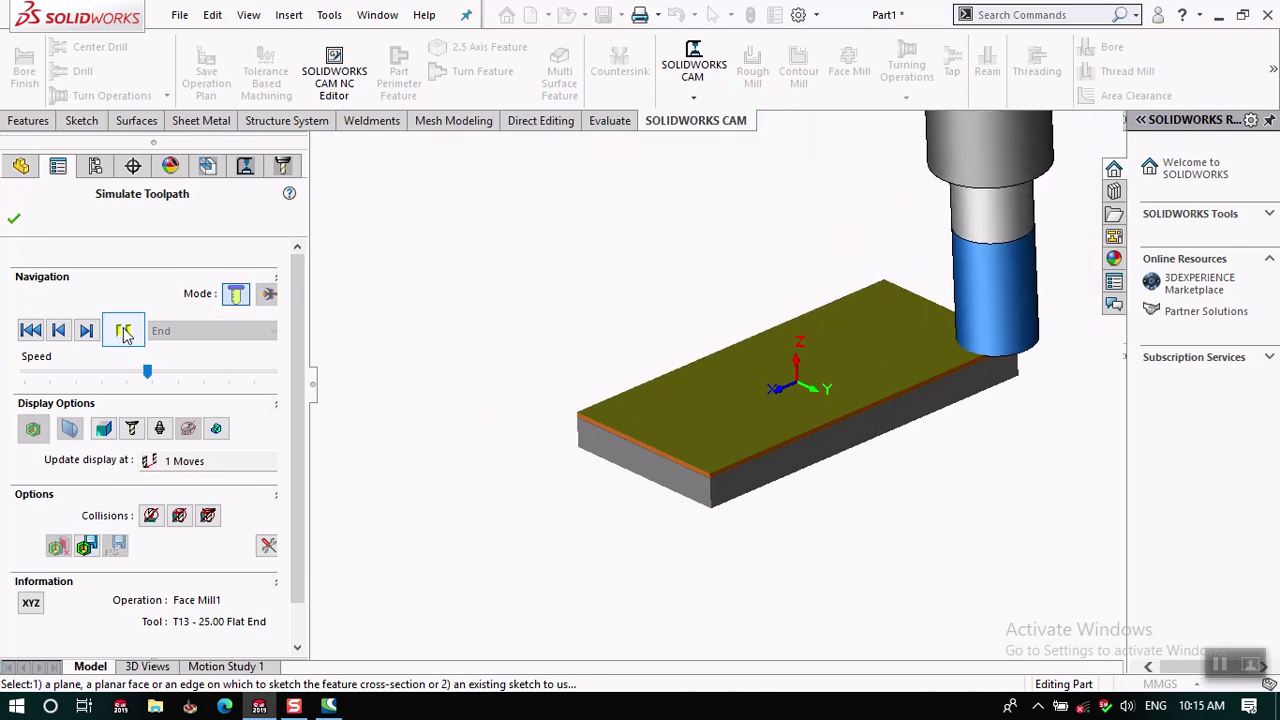
{"action": "left_click", "coordinate": [15, 226]}
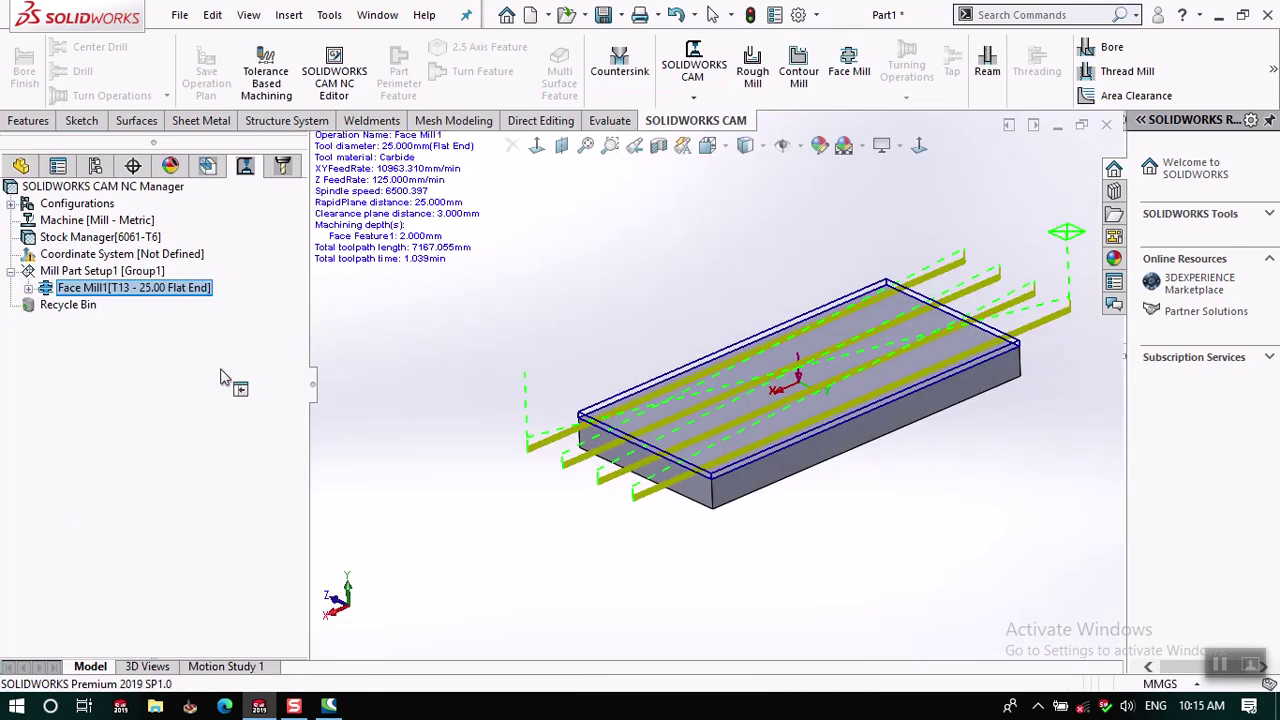
Reopen the face mill operation's parameters and turn the Zigzag cut method back on.
{"action": "right_click", "coordinate": [137, 290]}
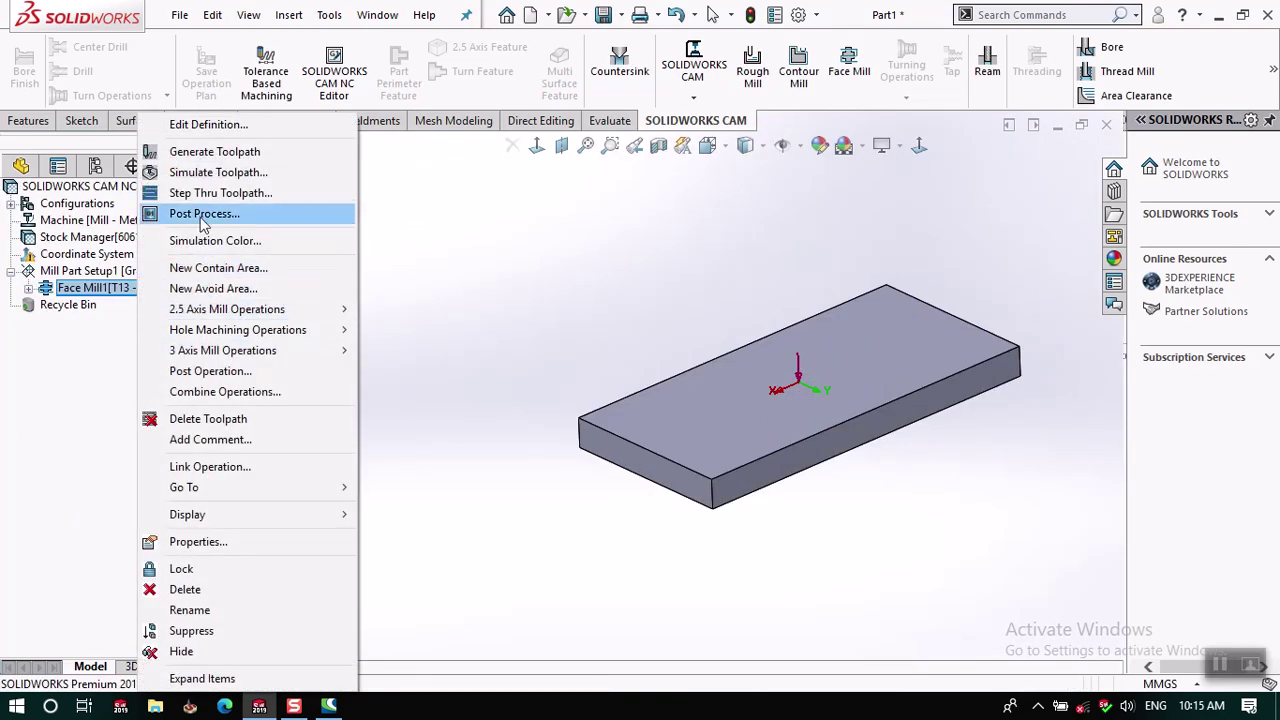
{"action": "left_click", "coordinate": [214, 172]}
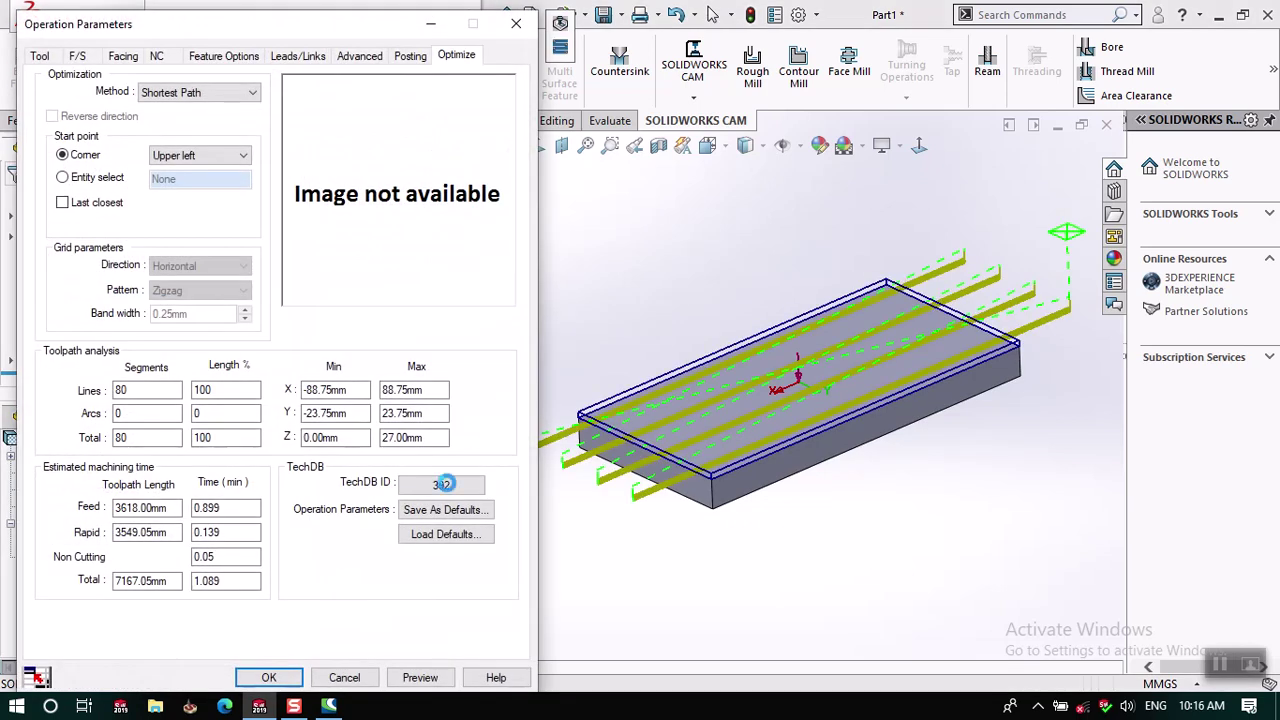
{"action": "left_click", "coordinate": [127, 57]}
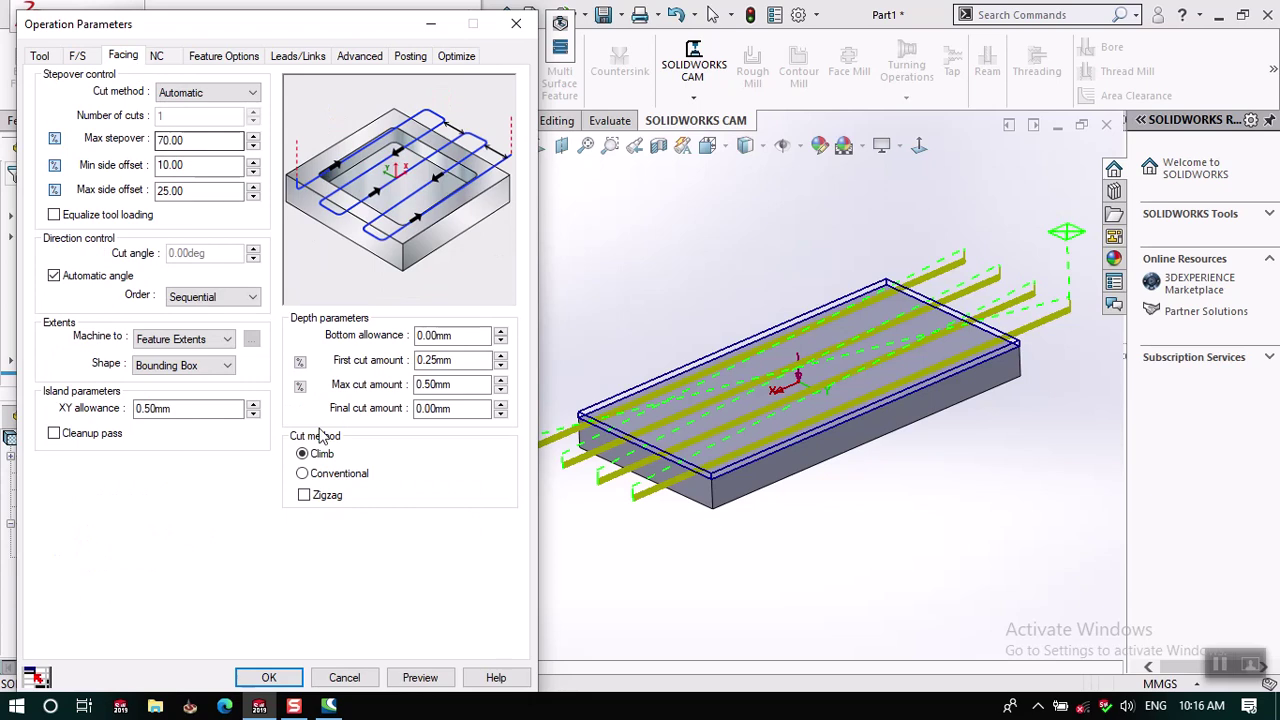
{"action": "left_click", "coordinate": [304, 495]}
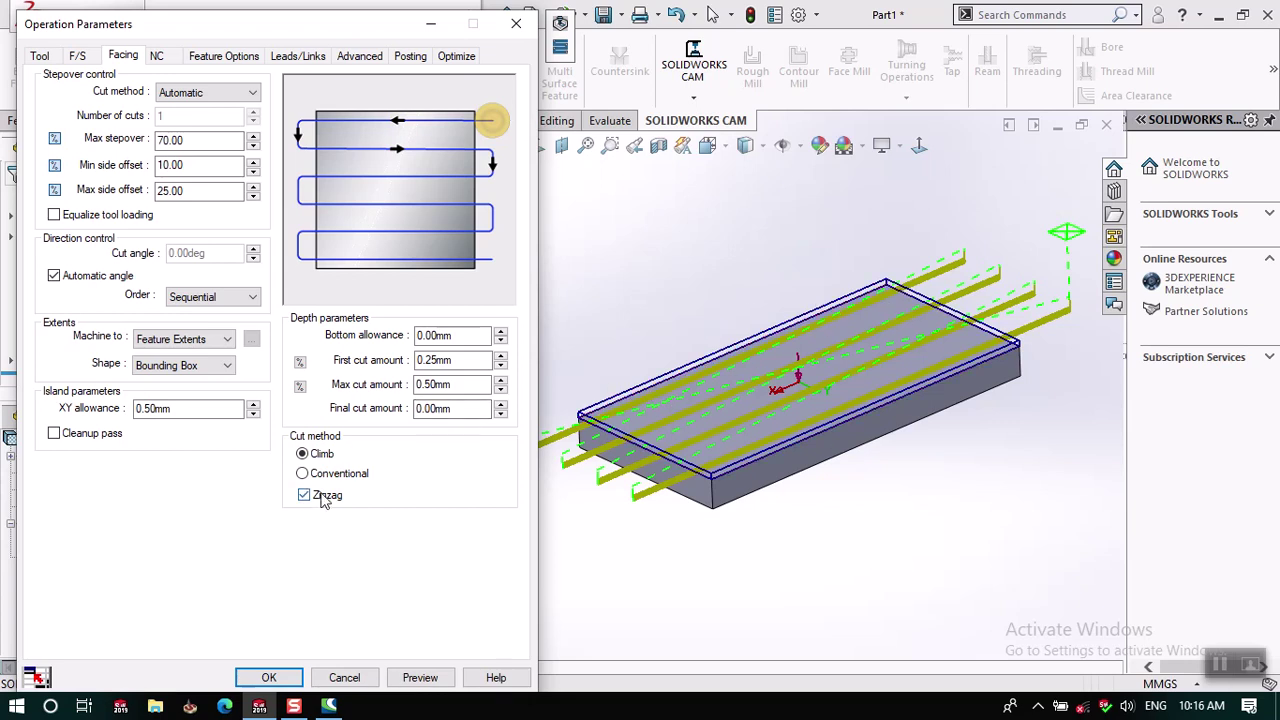
Disable the automatic angle, set the facing cut angle to 30 degrees, preview the toolpath, and check the estimated machining time.
{"action": "left_click", "coordinate": [54, 276]}
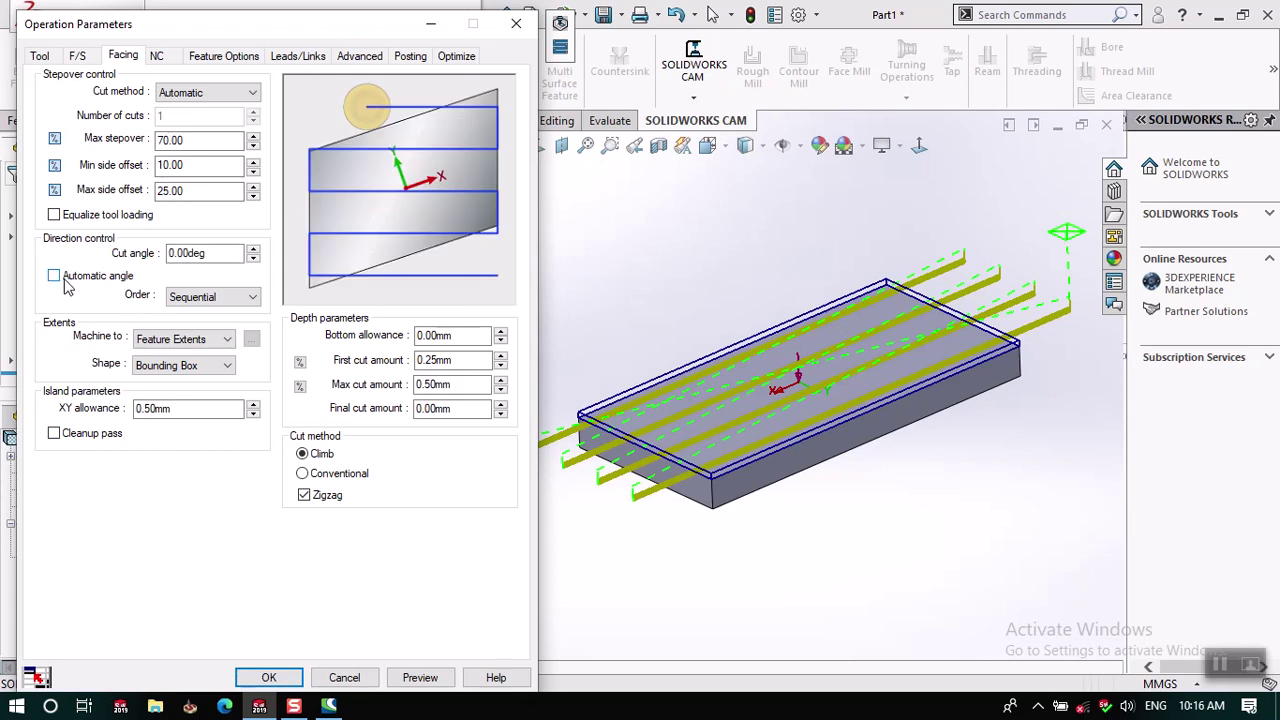
{"action": "double_click", "coordinate": [206, 253]}
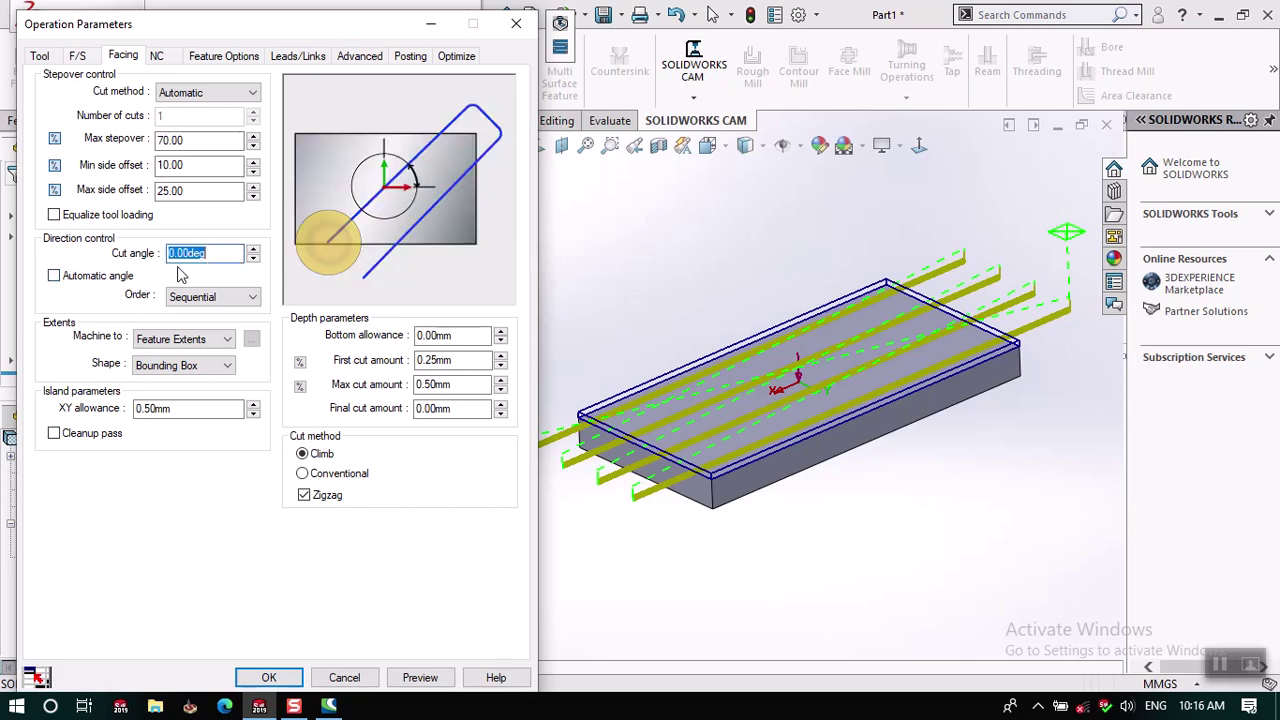
{"action": "type", "text": "30"}
{"action": "left_click", "coordinate": [419, 677]}
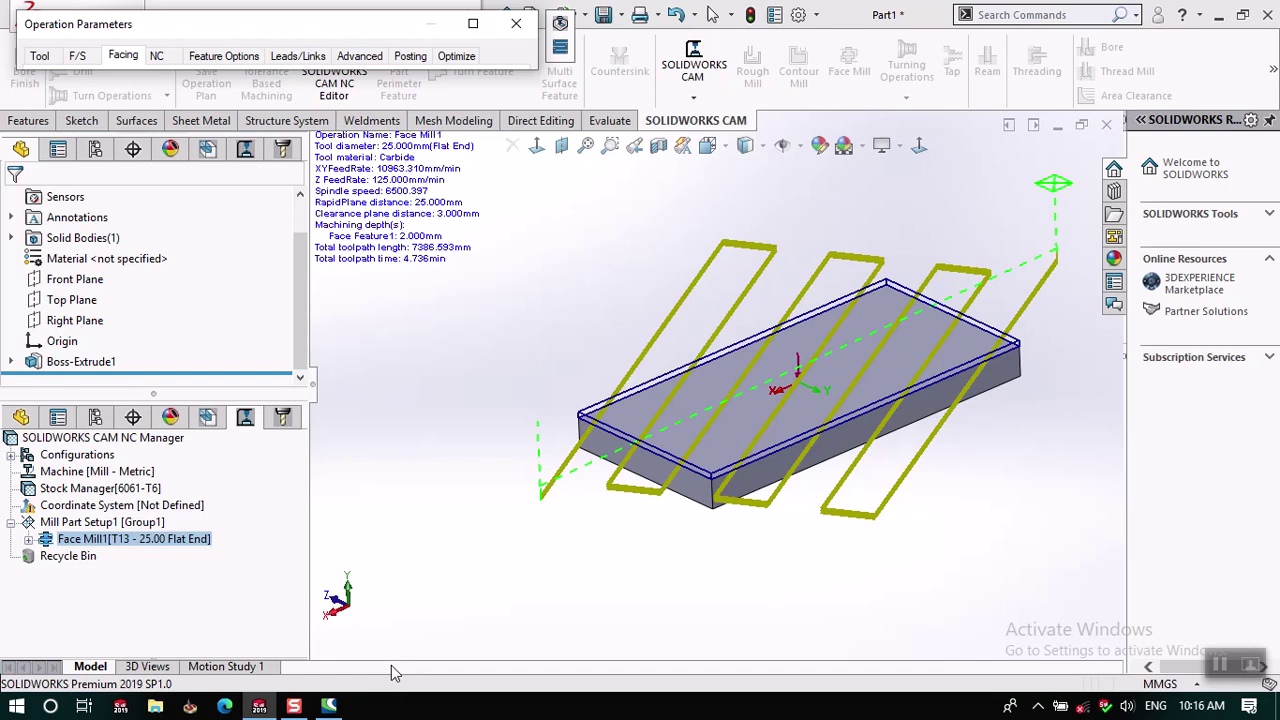
{"action": "left_click", "coordinate": [456, 56]}
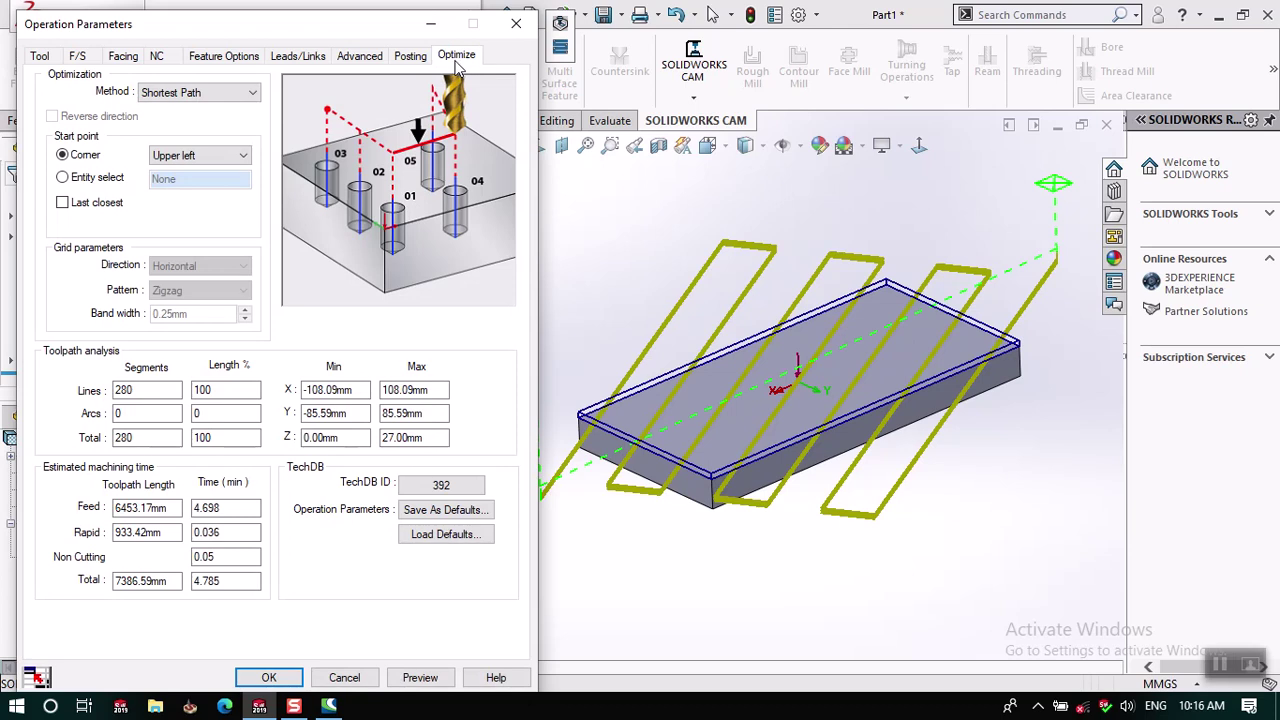
Change the facing extents shape to Silhouette, accept the parameters, and inspect the angled toolpath over the plate.
{"action": "left_click", "coordinate": [123, 56]}
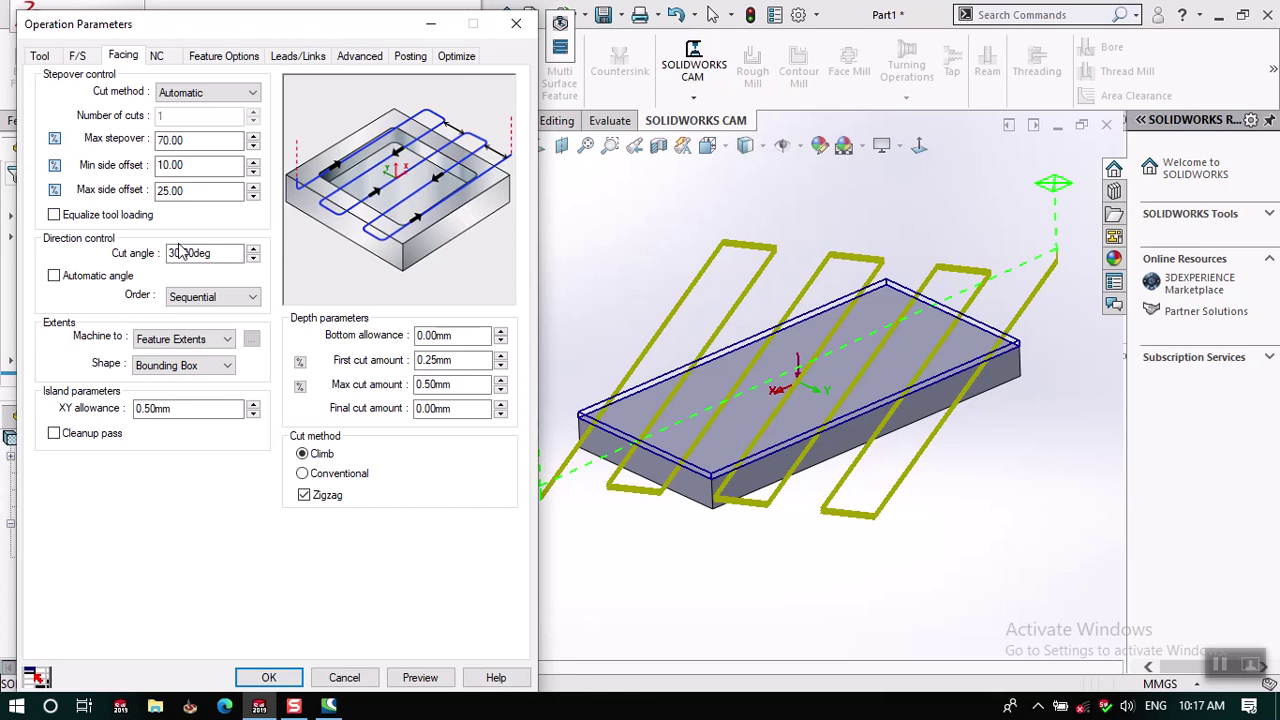
{"action": "middle_click_drag", "start_coordinate": [797, 298], "coordinate": [749, 349]}
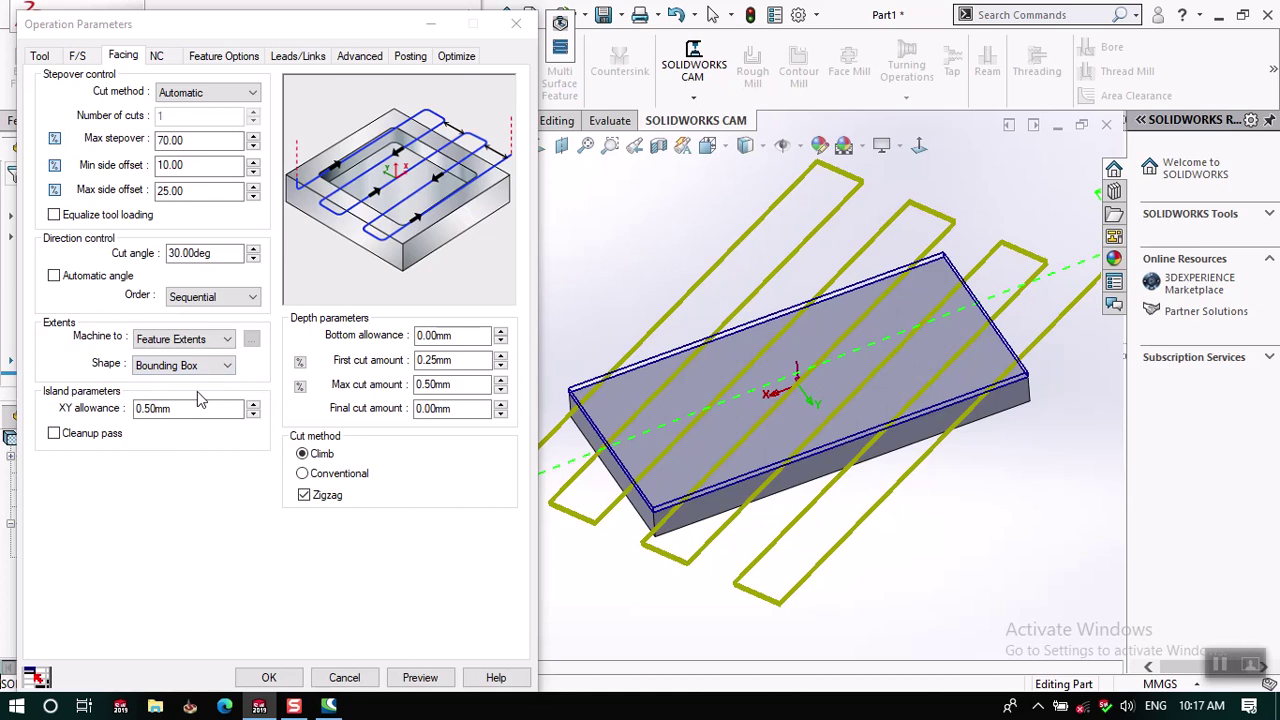
{"action": "left_click", "coordinate": [200, 365]}
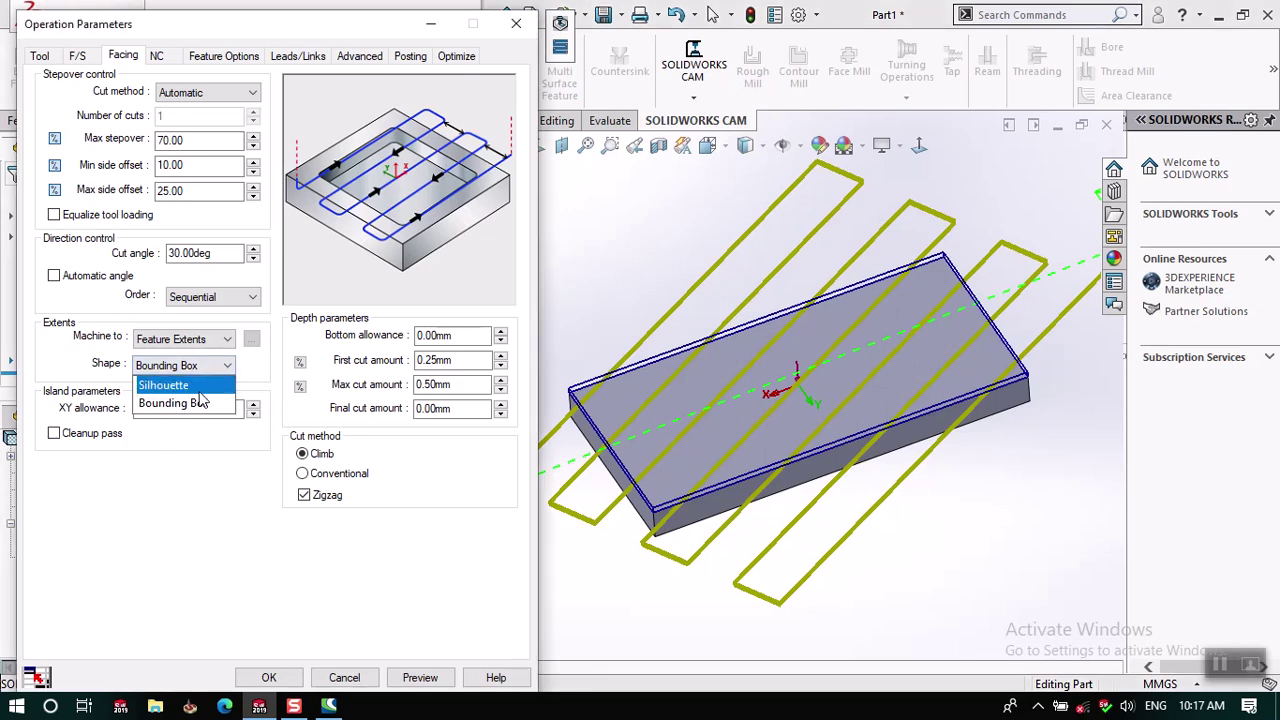
{"action": "left_click", "coordinate": [188, 387]}
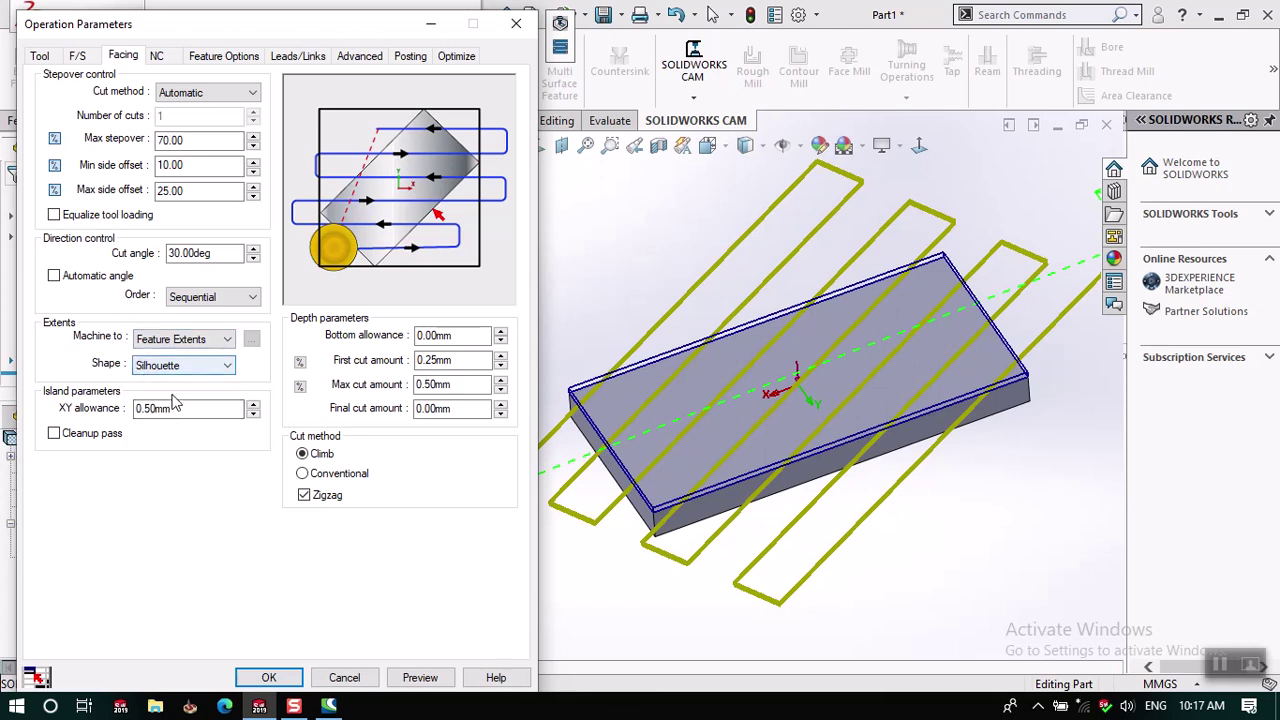
{"action": "left_click", "coordinate": [269, 678]}
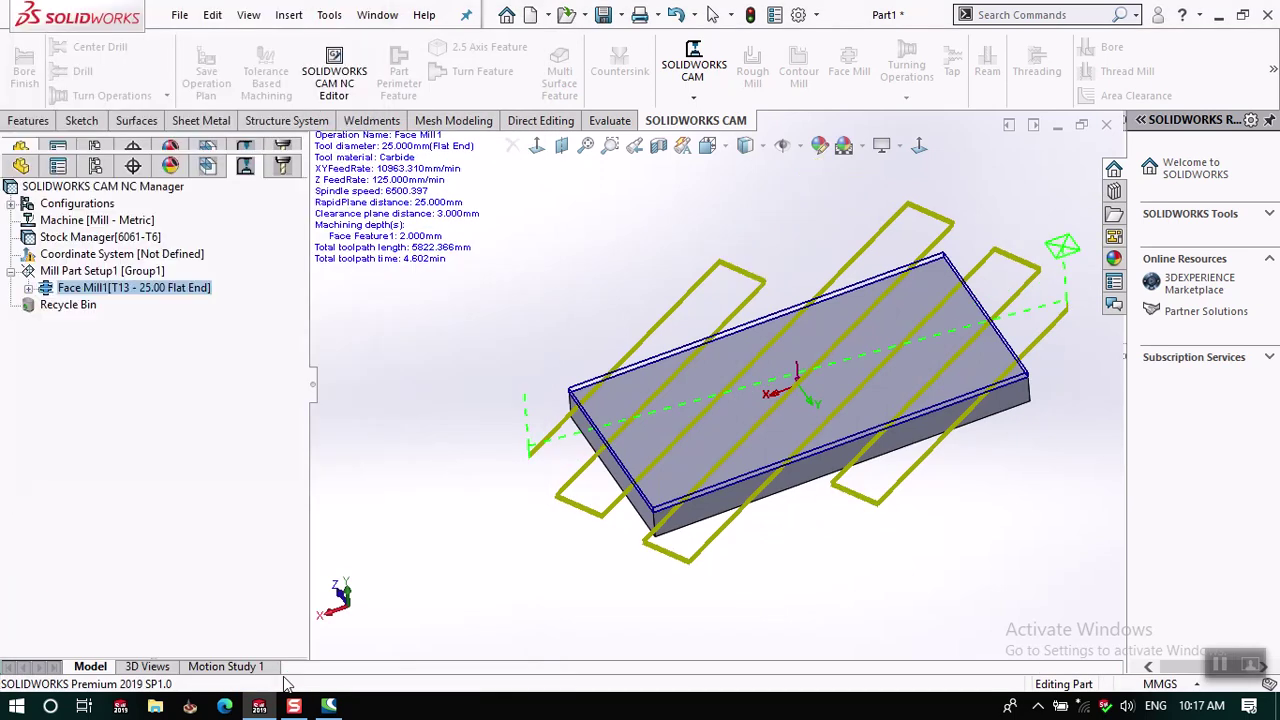
{"action": "middle_click_drag", "start_coordinate": [857, 371], "coordinate": [846, 404]}
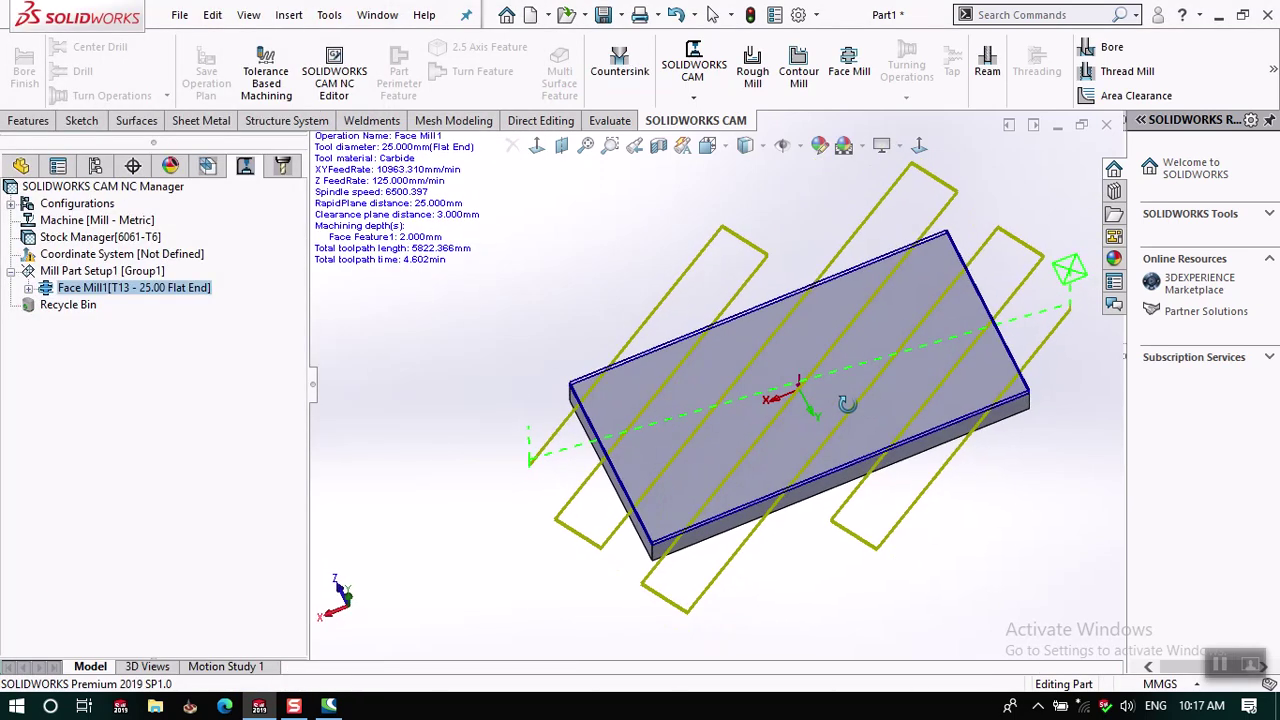
Reassign the face mill operation to T02 - 10.00 Flat End in the tool crib.
{"action": "left_click", "coordinate": [106, 290]}
{"action": "left_click", "coordinate": [282, 165]}
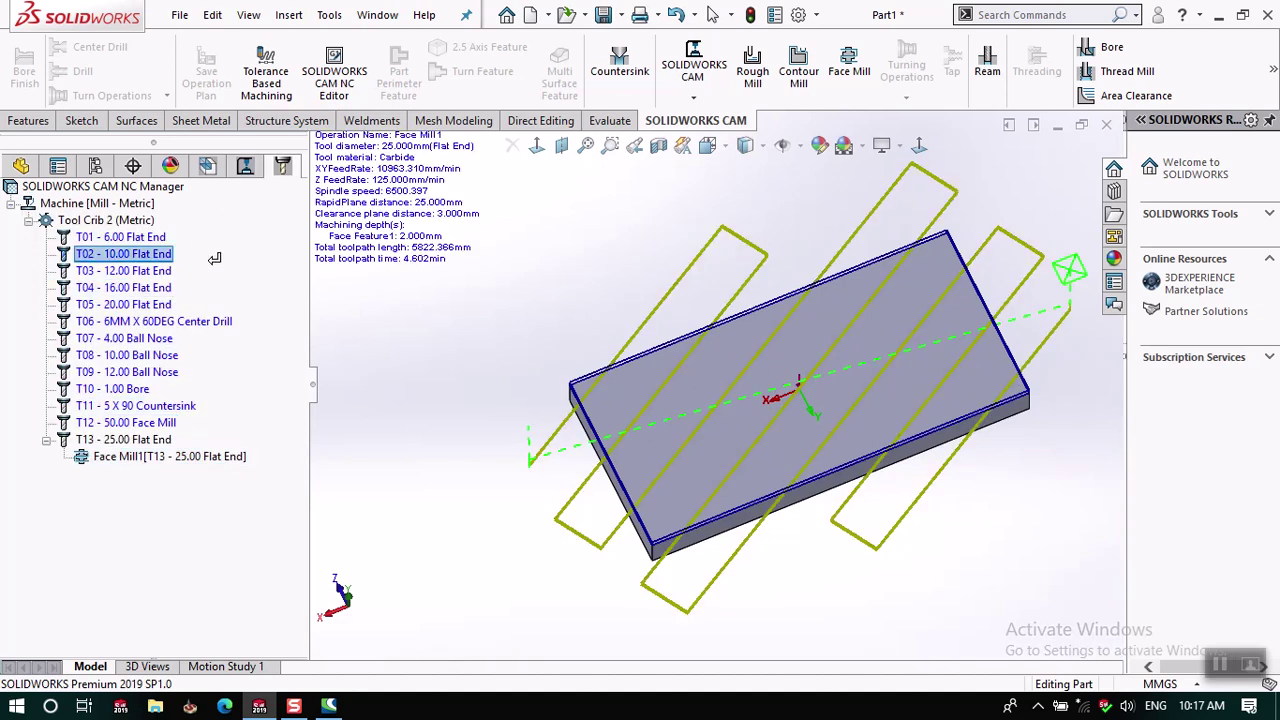
{"action": "left_click_drag", "start_coordinate": [200, 266], "coordinate": [196, 258]}
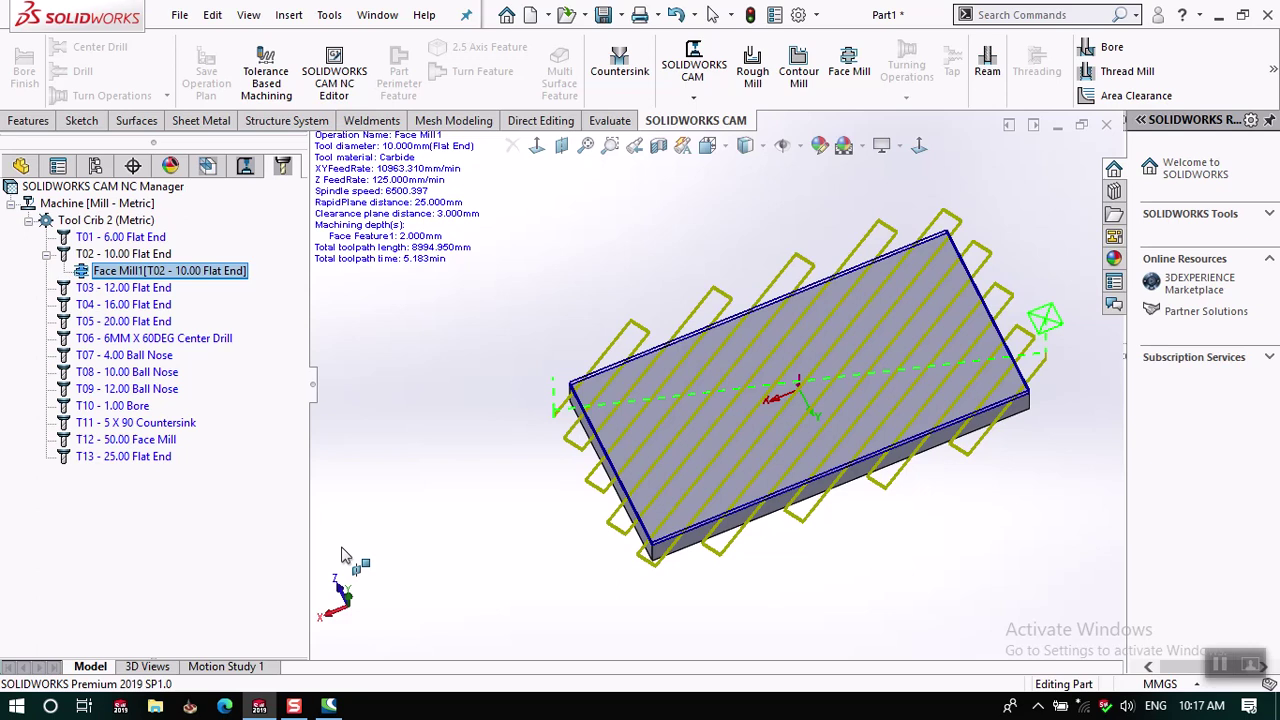
Set the face mill operation's extents shape to Bounding Box and preview the toolpath with the 10 mm tool.
{"action": "right_click", "coordinate": [180, 276]}
{"action": "left_click", "coordinate": [236, 74]}
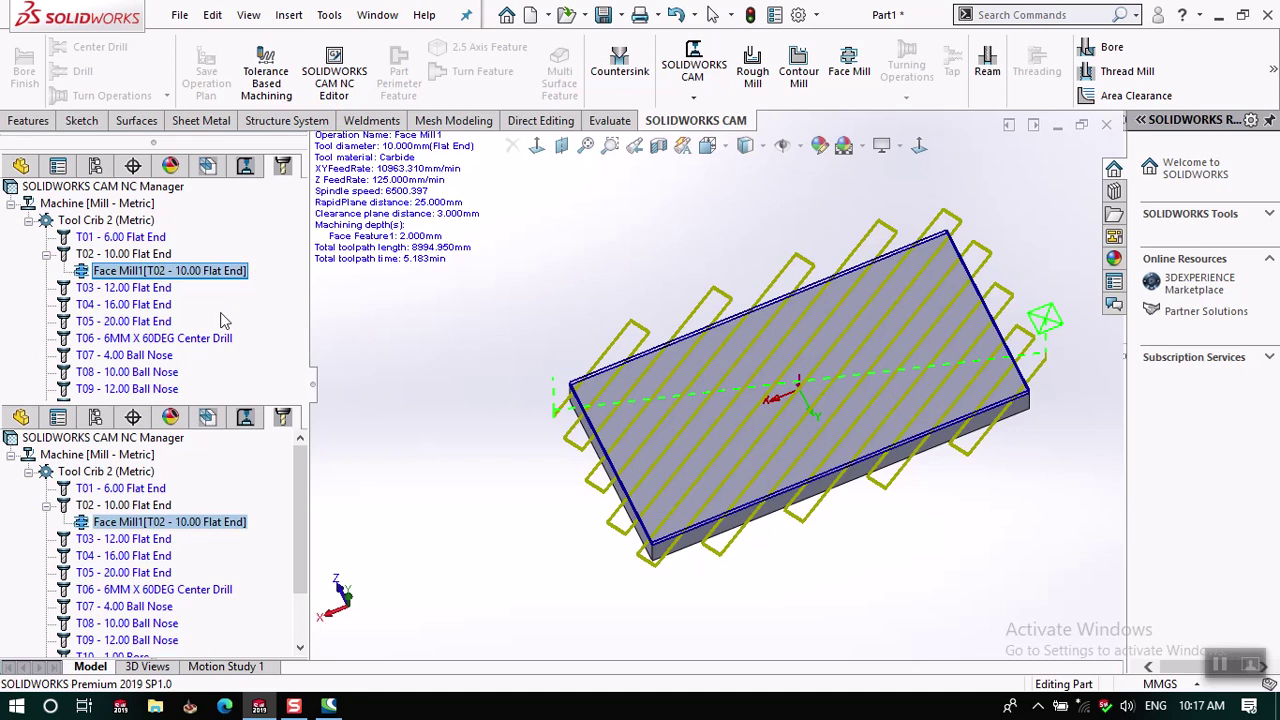
{"action": "left_click", "coordinate": [180, 367]}
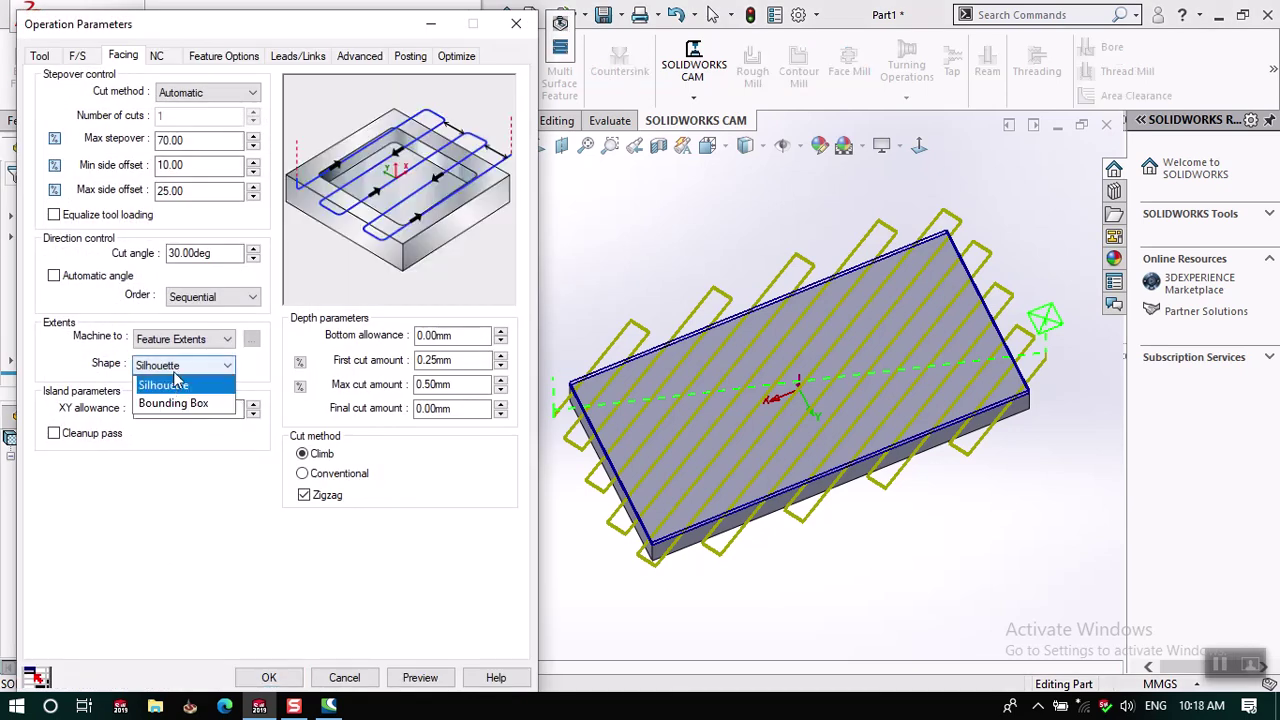
{"action": "left_click", "coordinate": [175, 403]}
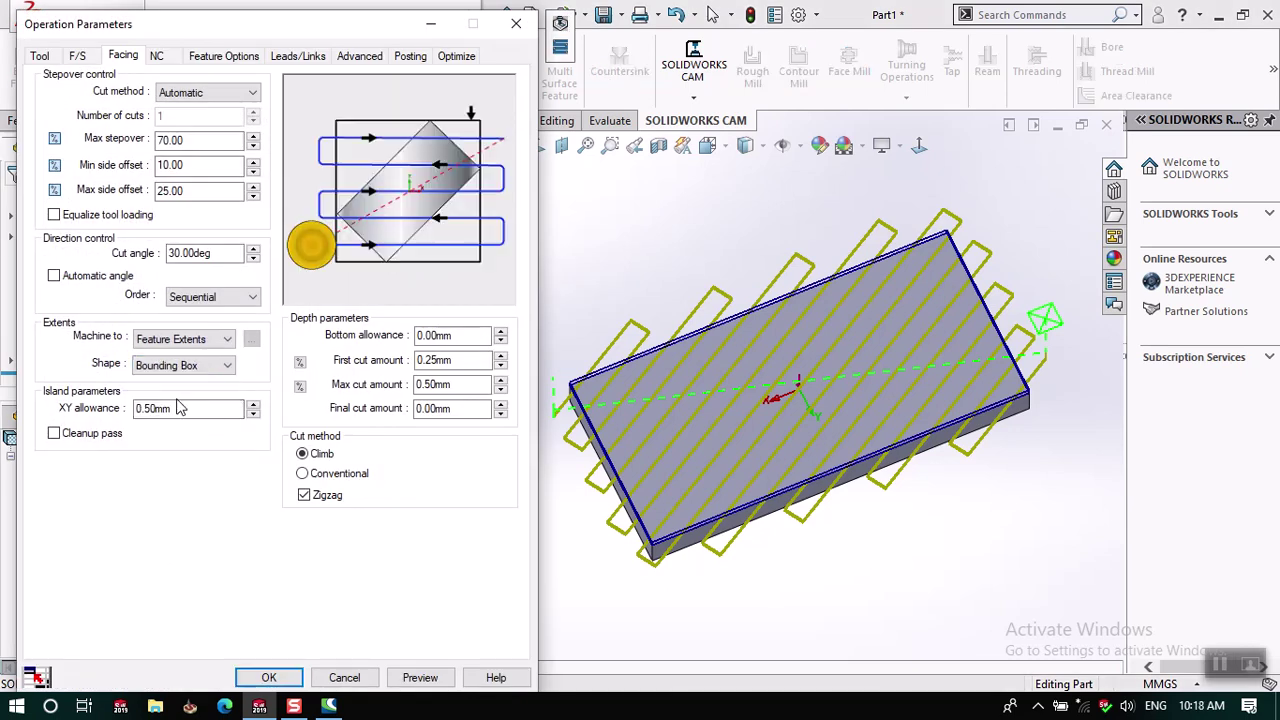
{"action": "left_click", "coordinate": [412, 678]}
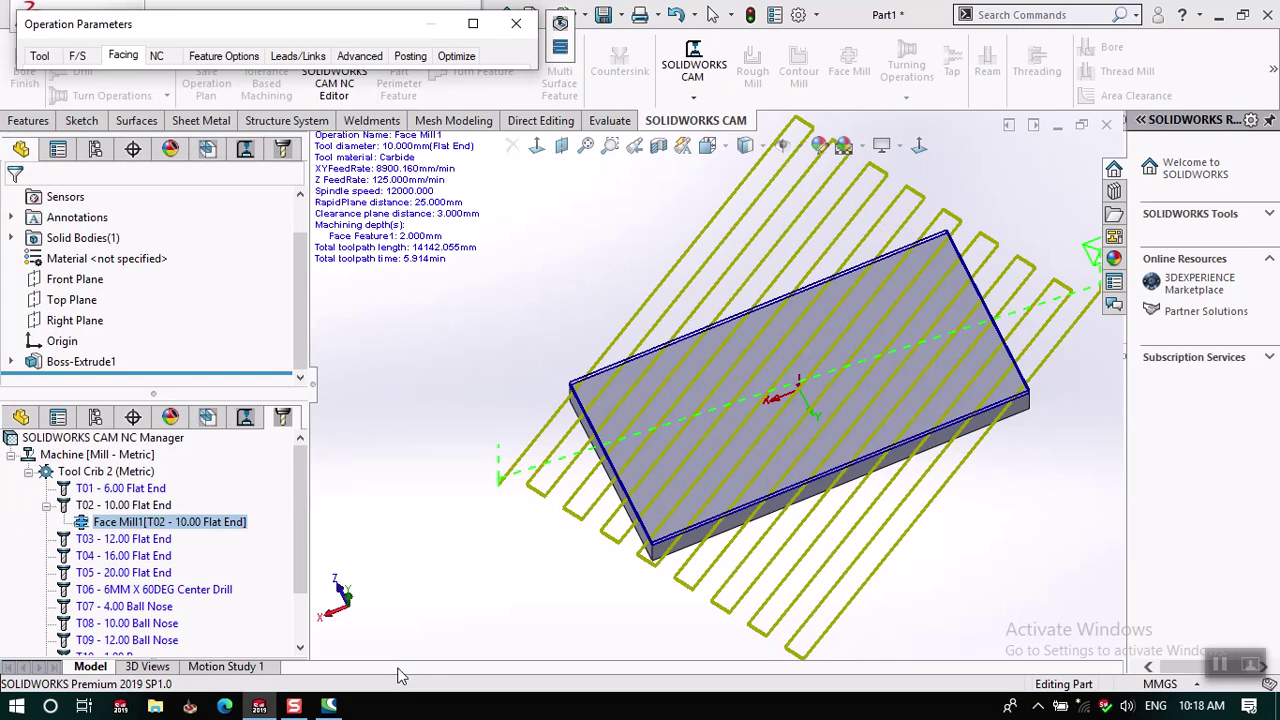
Check the estimated machining time, then change the facing extents shape to Silhouette and accept the parameters.
{"action": "left_click", "coordinate": [465, 57]}
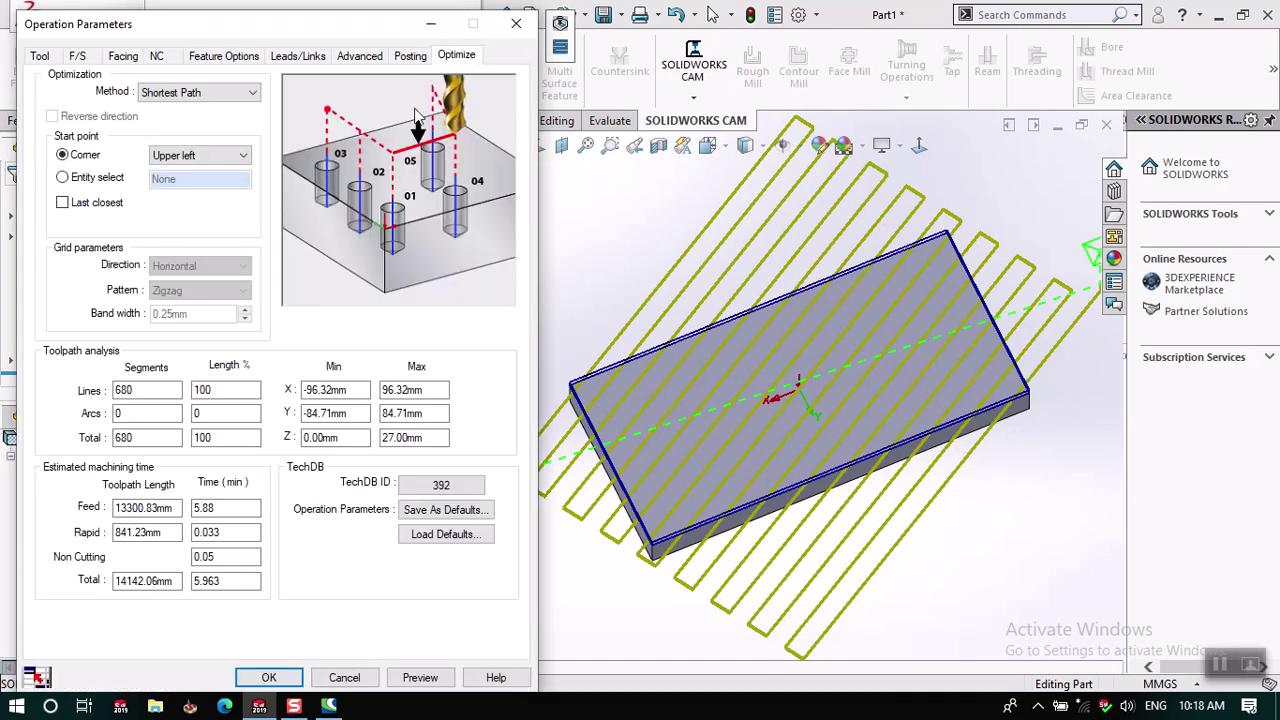
{"action": "left_click", "coordinate": [122, 56]}
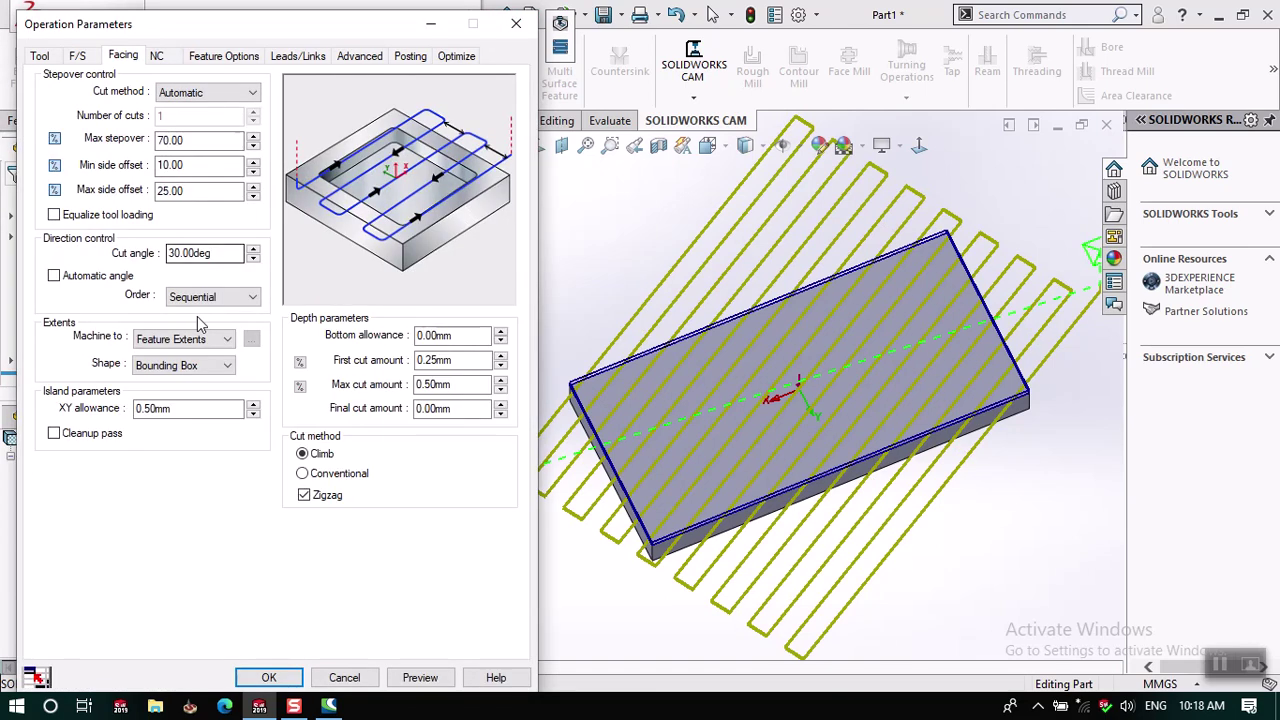
{"action": "left_click", "coordinate": [200, 365]}
{"action": "left_click", "coordinate": [190, 381]}
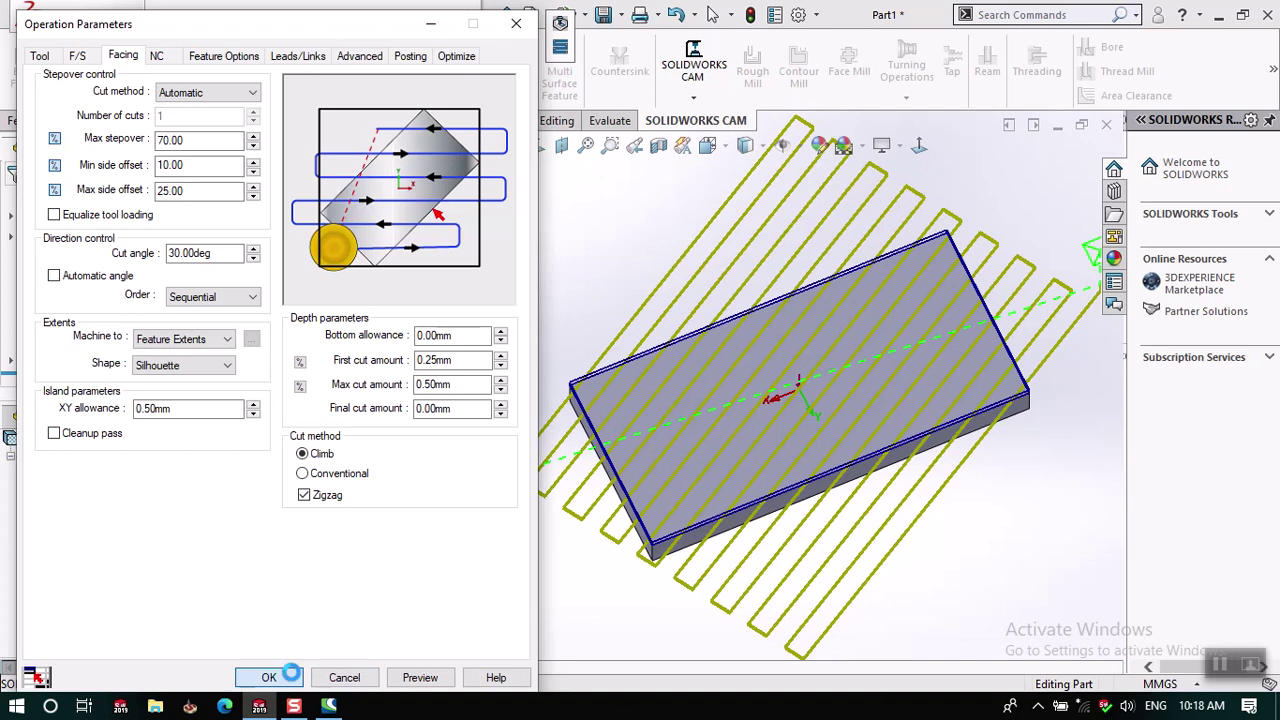
{"action": "left_click", "coordinate": [268, 677]}
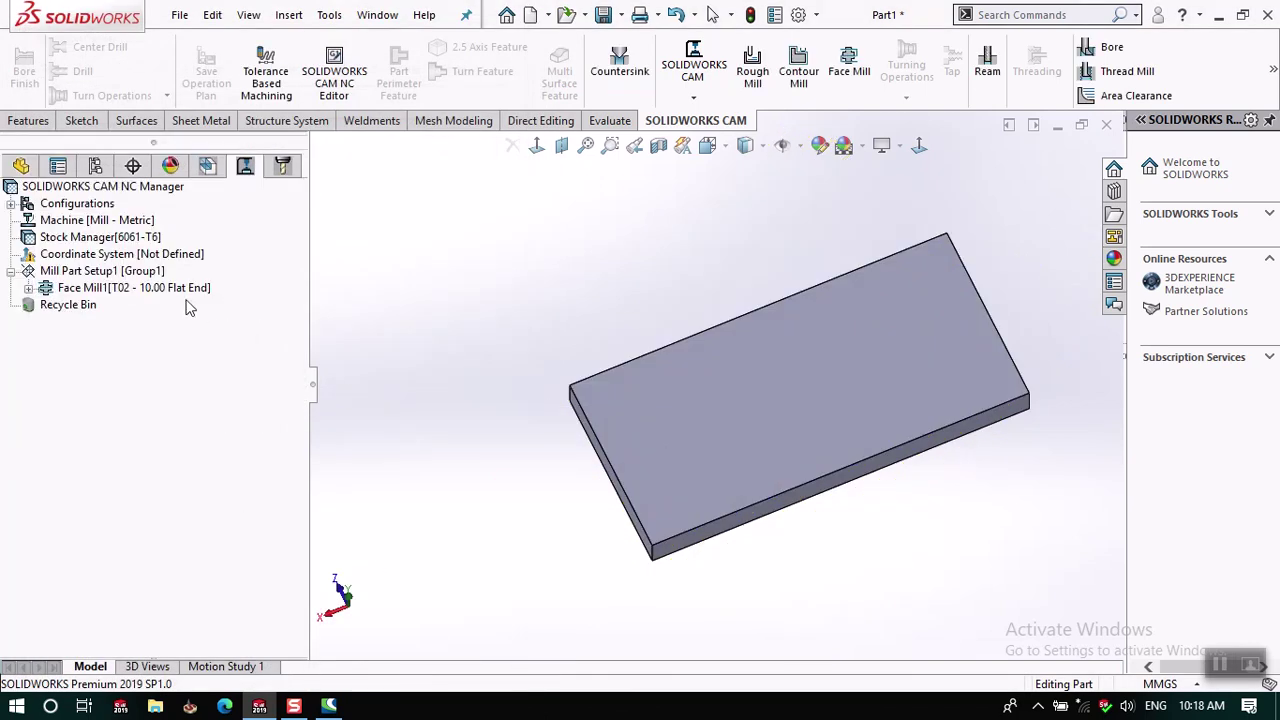
Reopen the face mill operation's parameters, preview the Silhouette toolpath, and check its estimated machining time.
{"action": "right_click", "coordinate": [190, 288]}
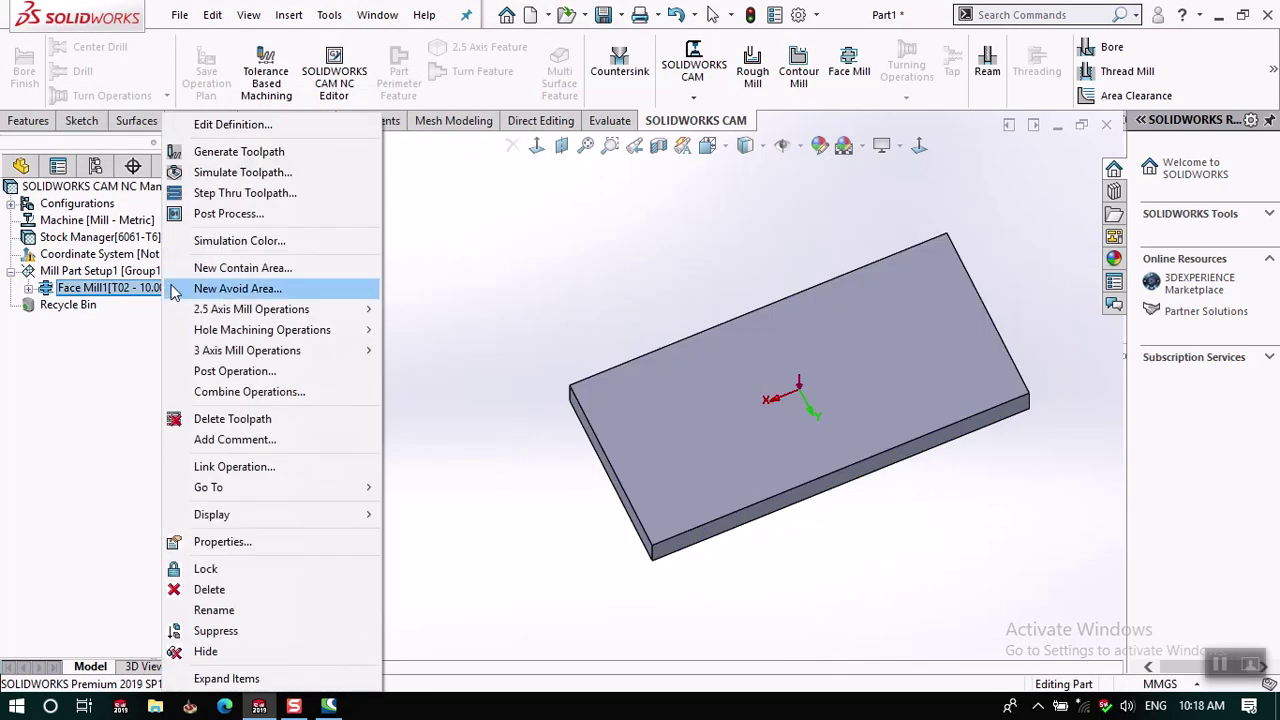
{"action": "left_click", "coordinate": [212, 134]}
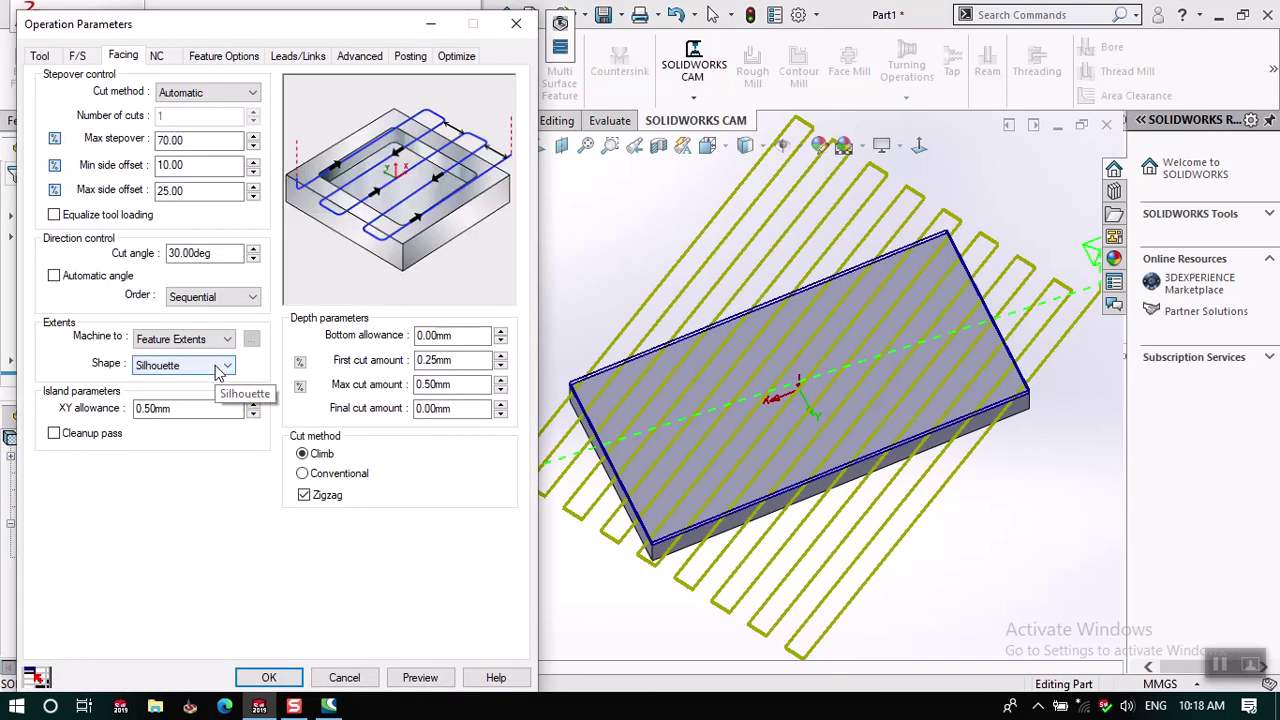
{"action": "left_click", "coordinate": [424, 678]}
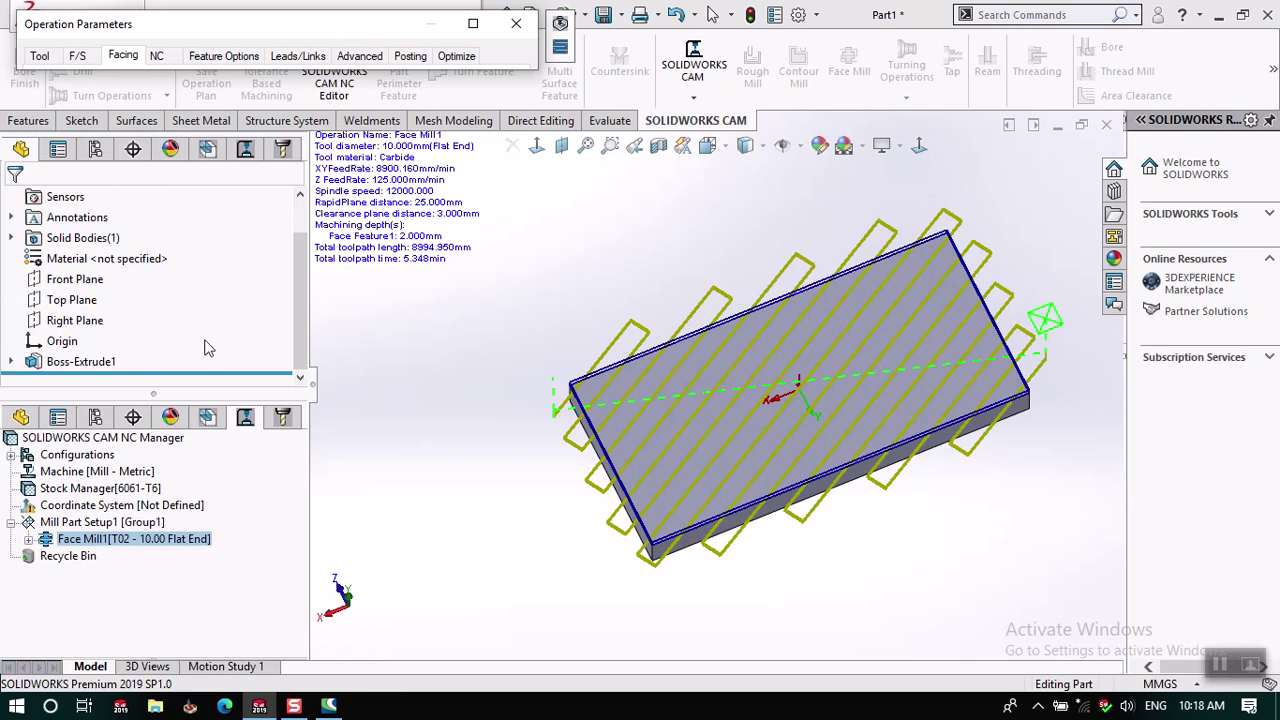
{"action": "left_click", "coordinate": [457, 58]}
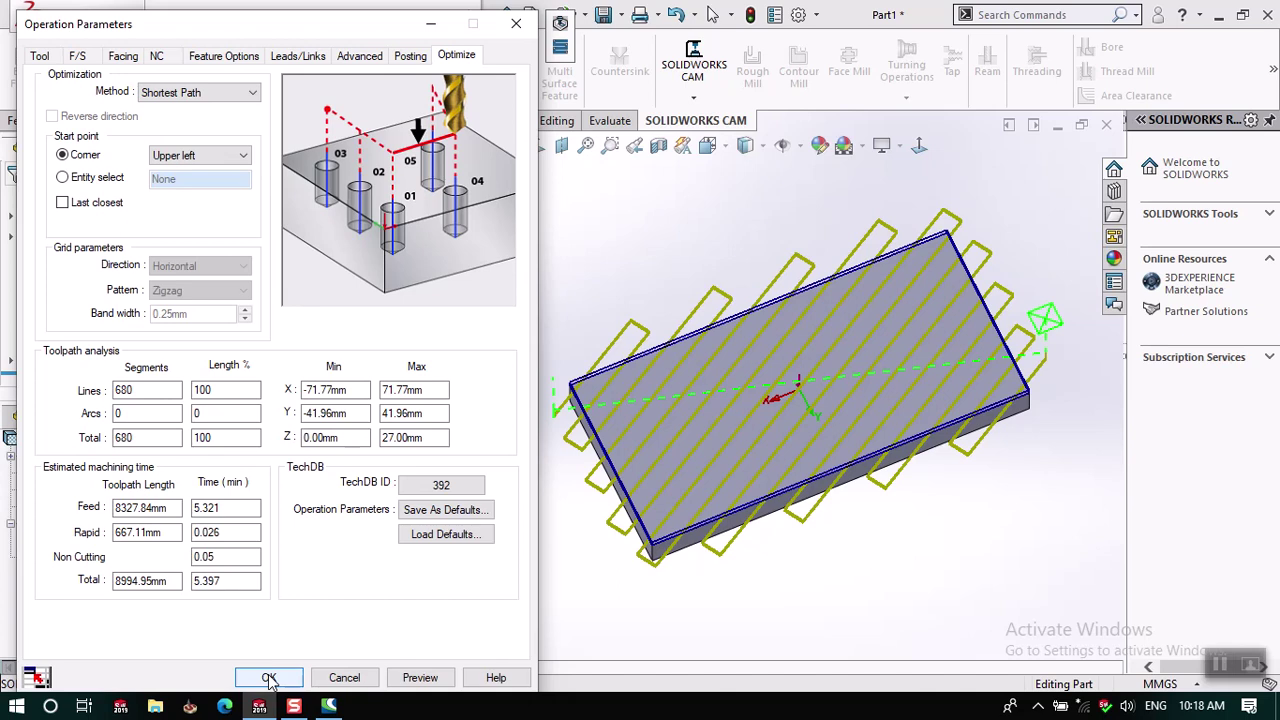
Set the facing cut angle to 0 degrees, enable the automatic angle, accept the parameters, and inspect the toolpath over the plate.
{"action": "left_click", "coordinate": [123, 56]}
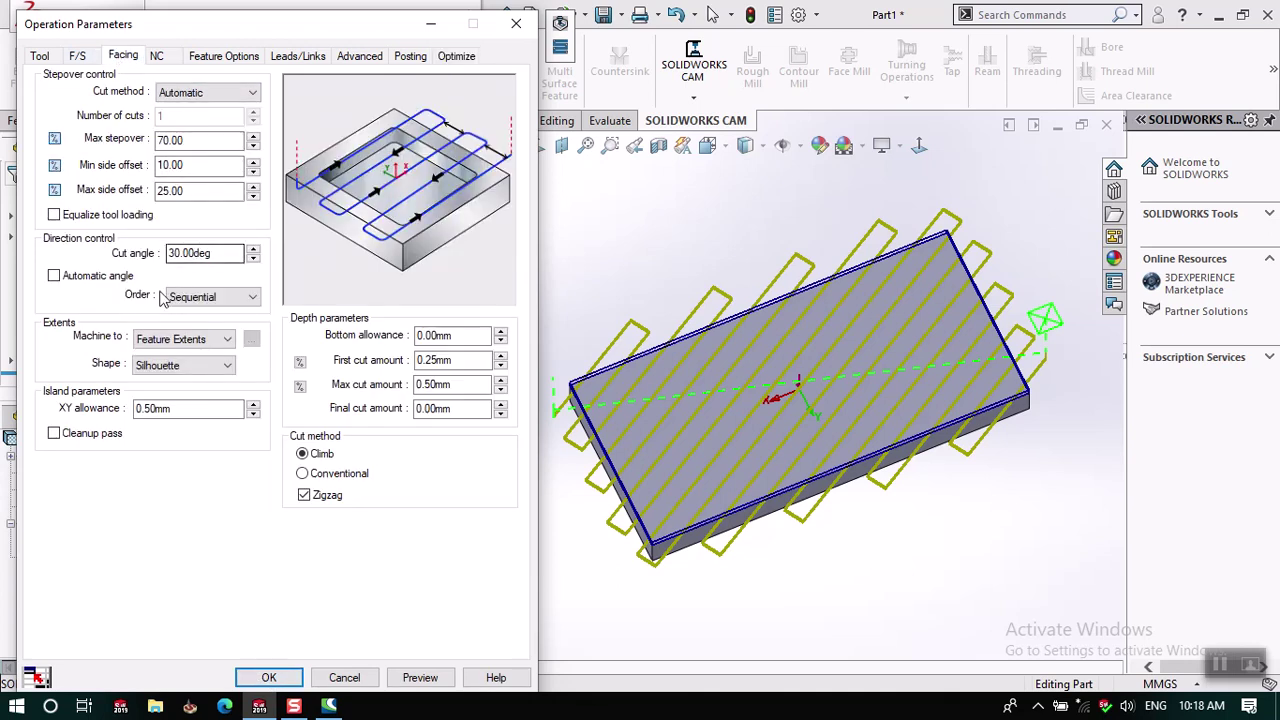
{"action": "left_click", "coordinate": [78, 281]}
{"action": "left_click", "coordinate": [113, 282]}
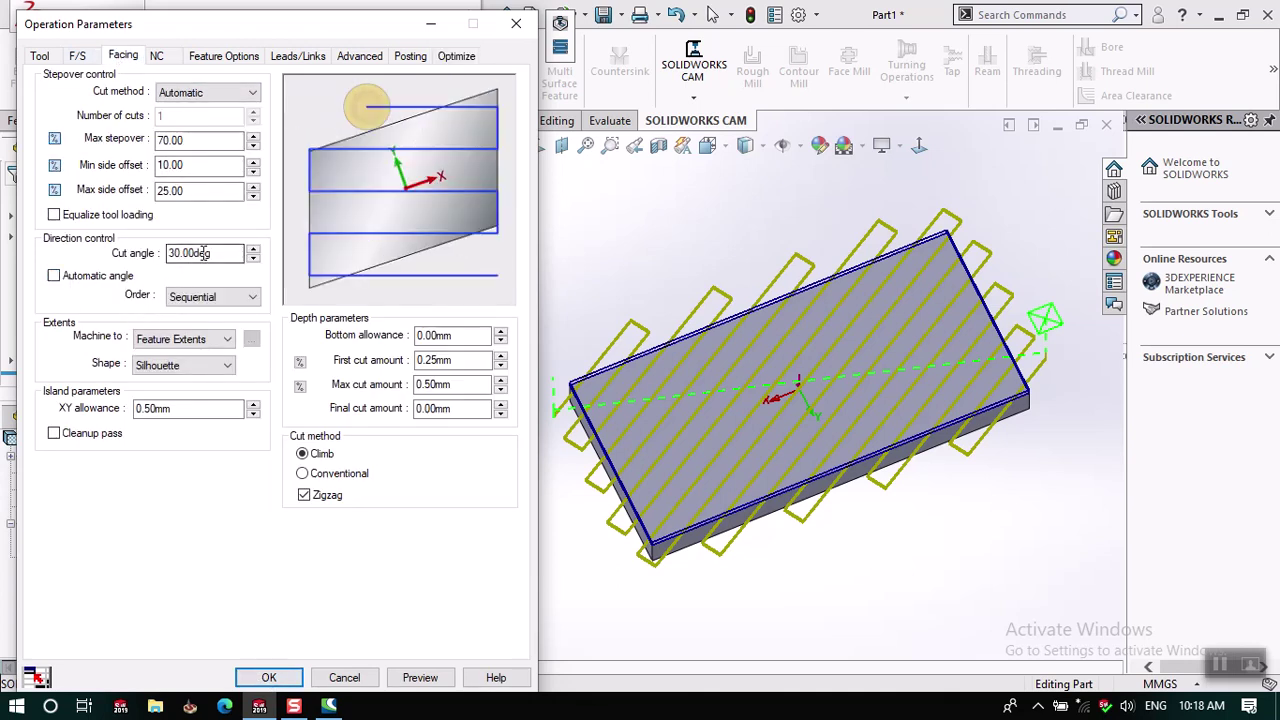
{"action": "double_click", "coordinate": [203, 253]}
{"action": "type", "text": "0"}
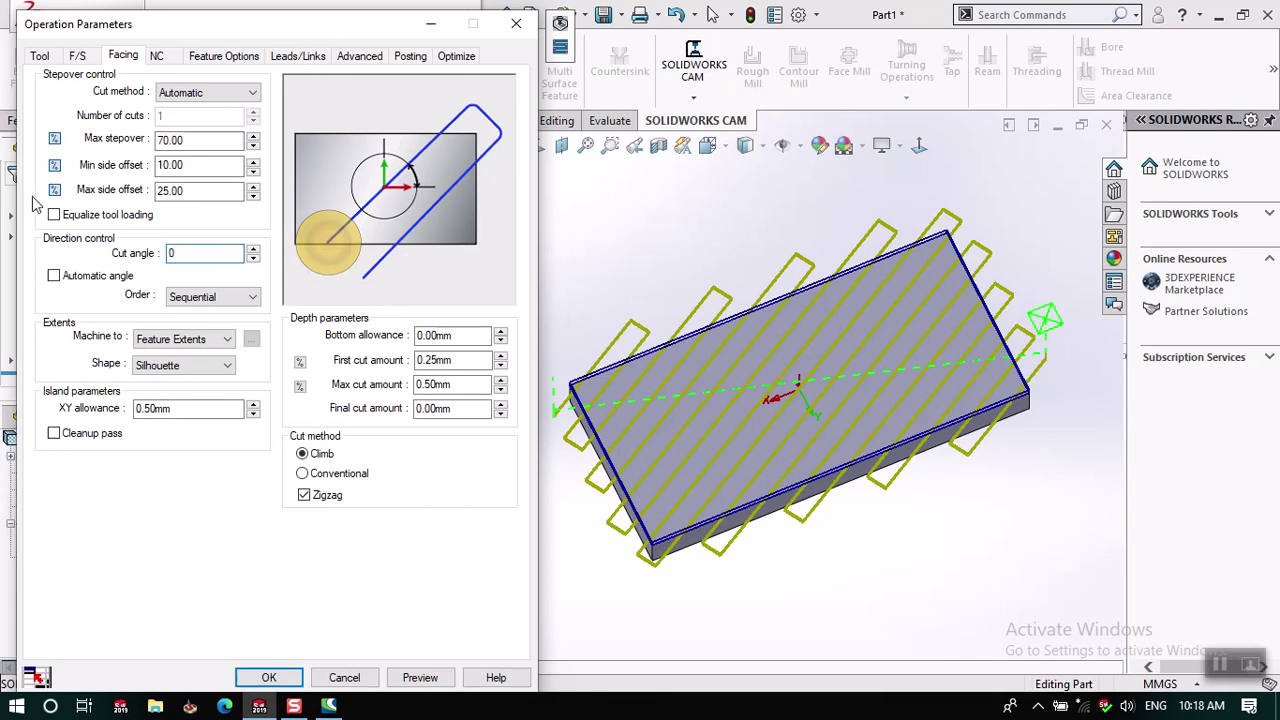
{"action": "left_click", "coordinate": [81, 281]}
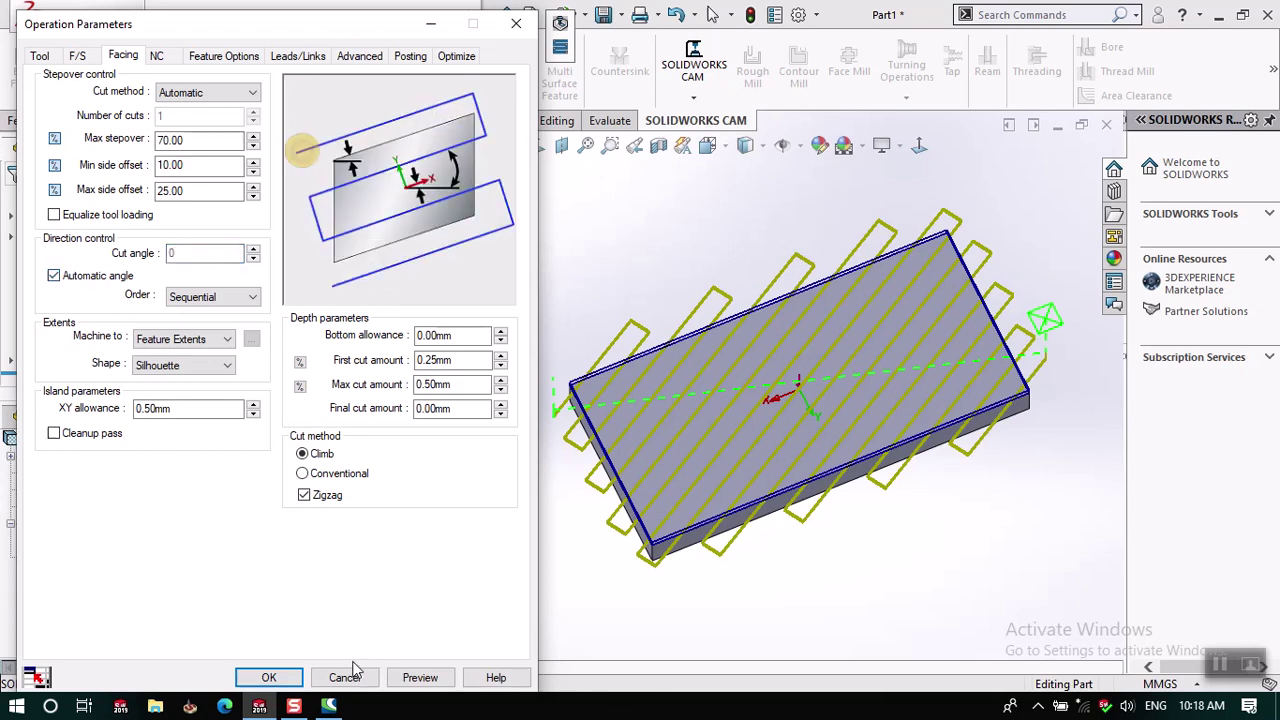
{"action": "left_click", "coordinate": [267, 675]}
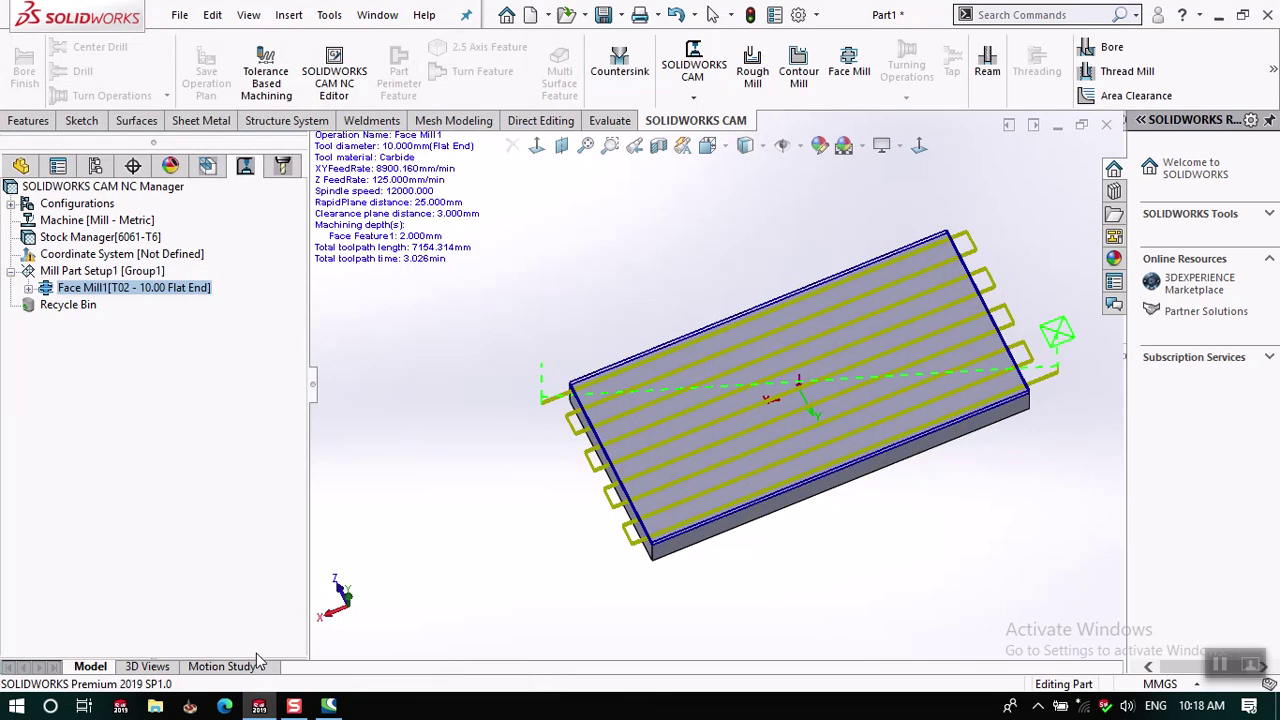
{"action": "scroll", "coordinate": [734, 466], "scroll_direction": "down", "scroll_amount": 8}
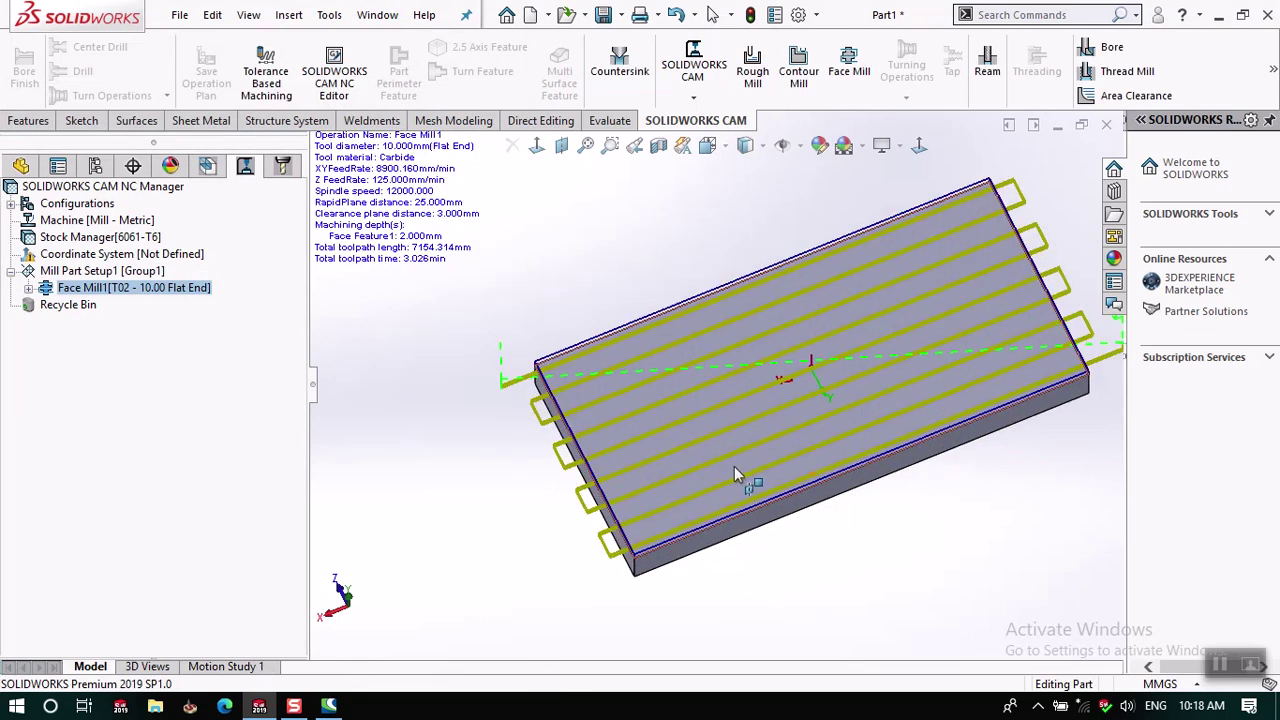
{"action": "mouse_move", "coordinate": [596, 476]}
{"action": "middle_mouse_down"}
{"action": "mouse_move", "coordinate": [586, 457]}
{"action": "mouse_move", "coordinate": [592, 470]}
{"action": "middle_mouse_up"}
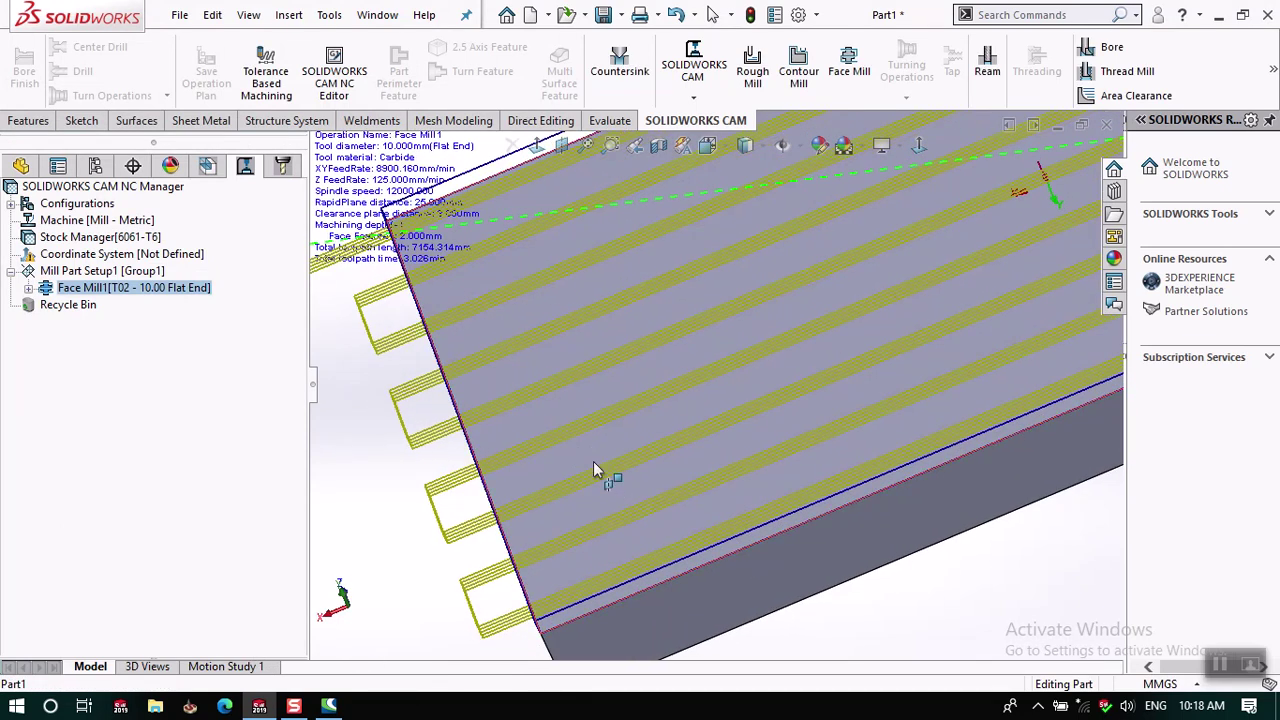
{"action": "scroll", "coordinate": [593, 461], "scroll_direction": "up", "scroll_amount": 8}
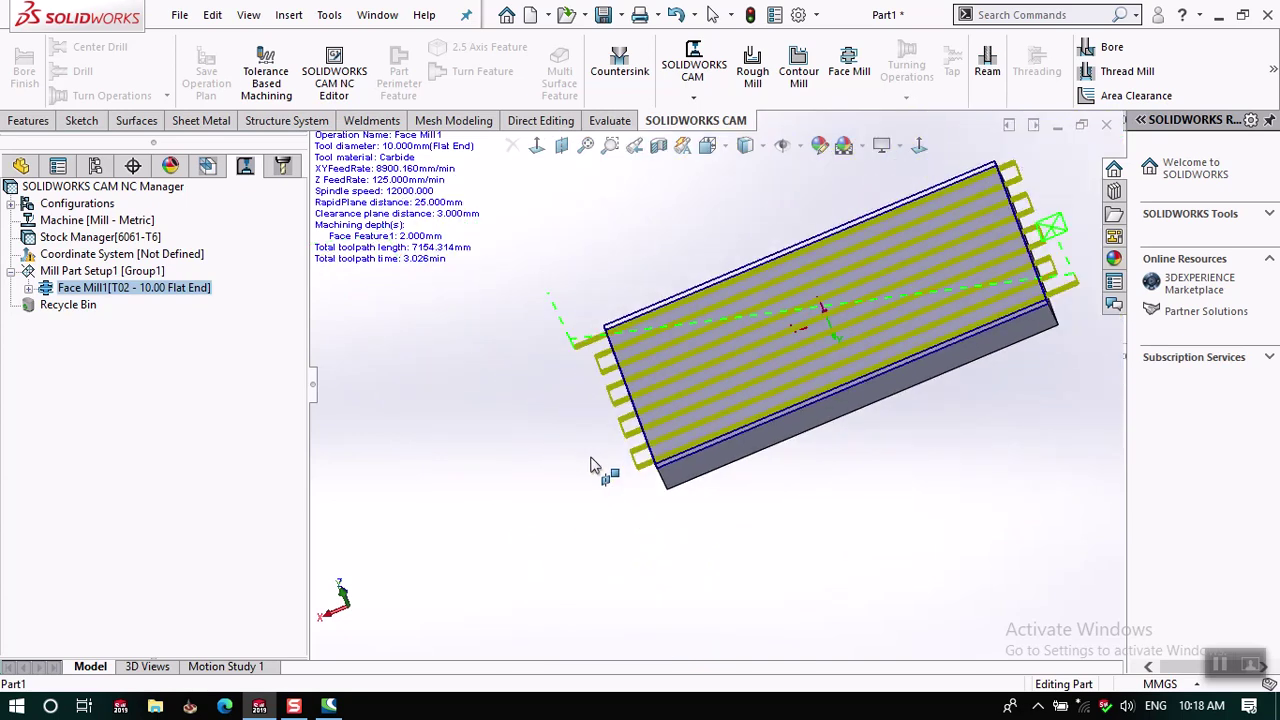
{"action": "middle_click_drag", "start_coordinate": [944, 368], "coordinate": [944, 258]}
Open the face mill operation's lead and link parameters and examine them against the toolpath's entry and exit ends.
{"action": "right_click", "coordinate": [198, 288]}
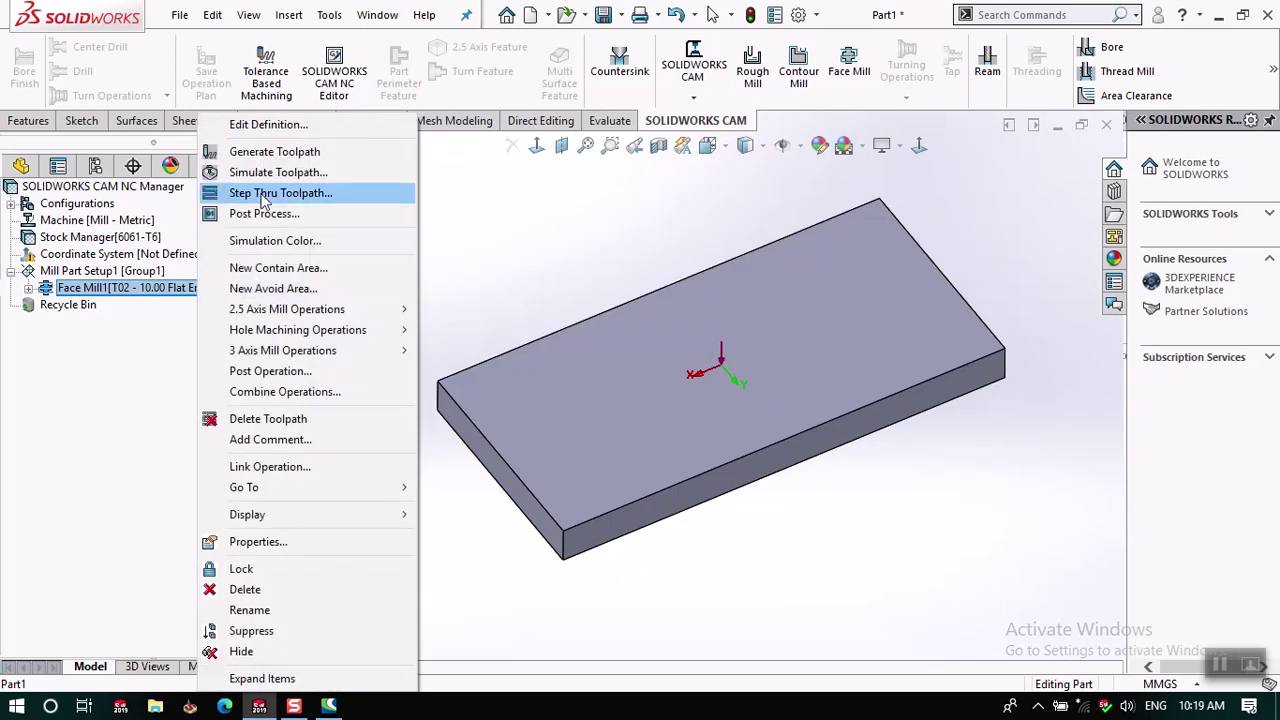
{"action": "left_click", "coordinate": [268, 124]}
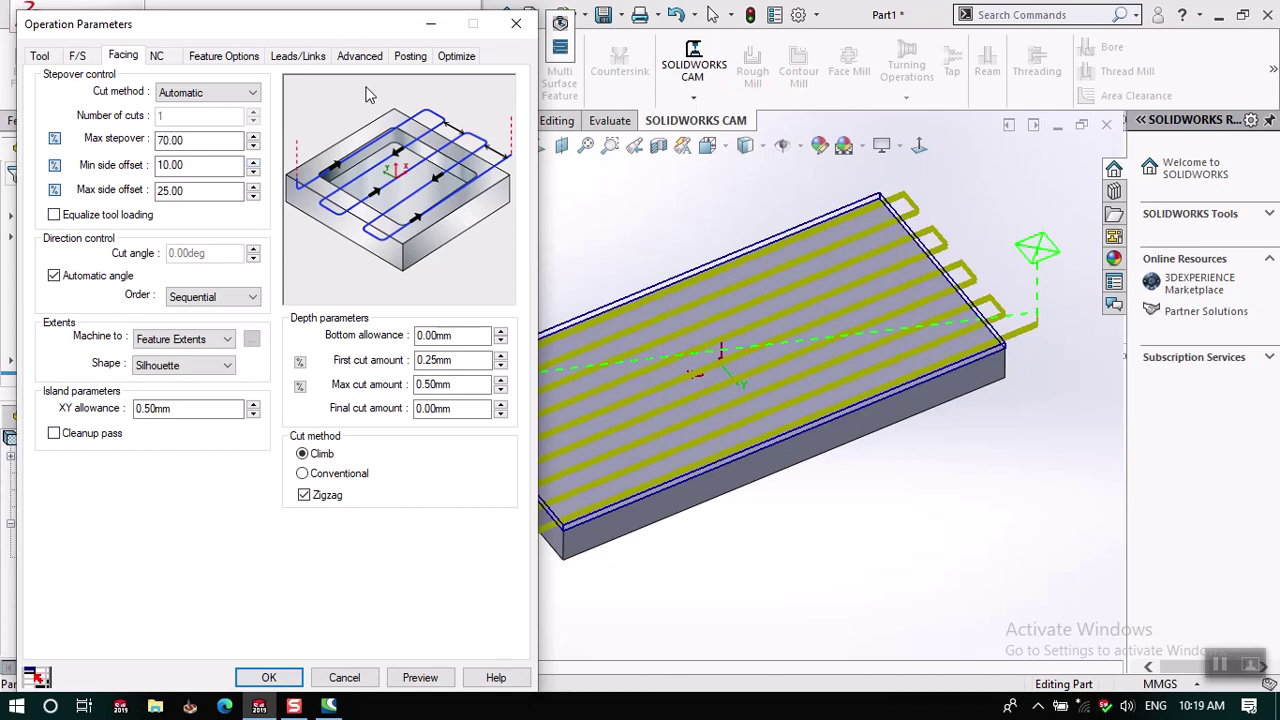
{"action": "left_click", "coordinate": [306, 58]}
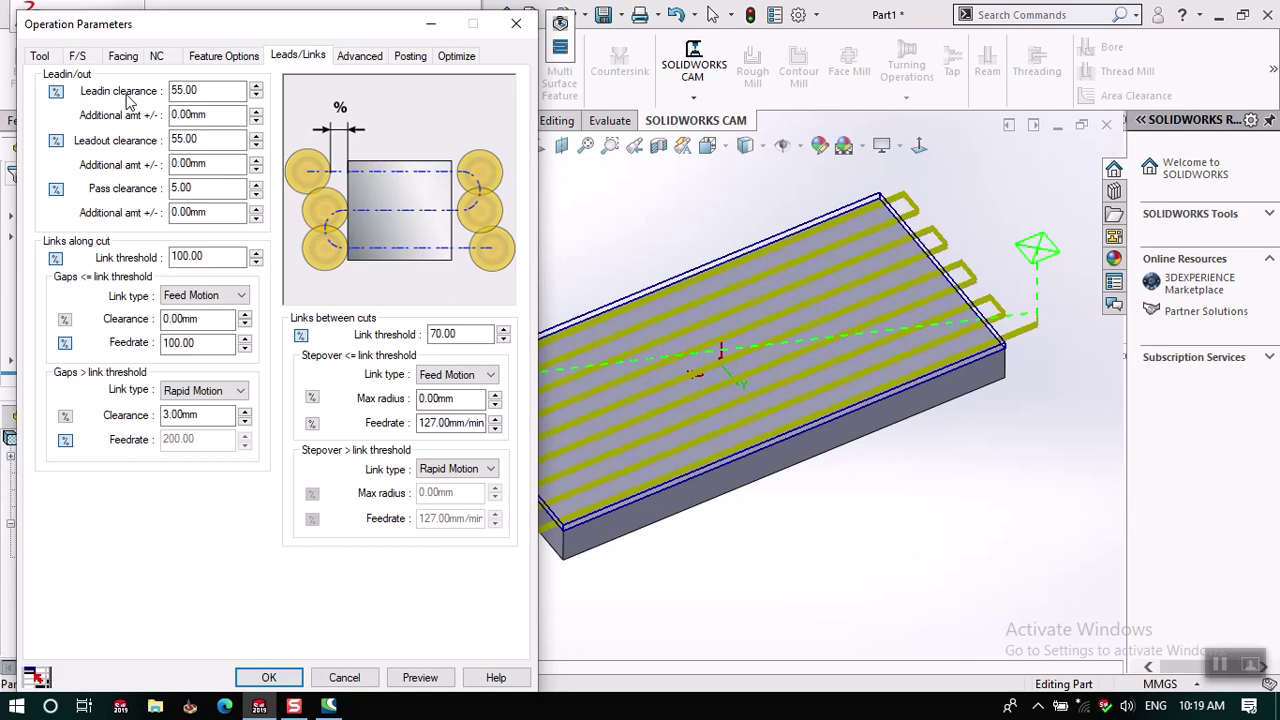
{"action": "scroll", "coordinate": [700, 285], "scroll_direction": "up", "scroll_amount": 3}
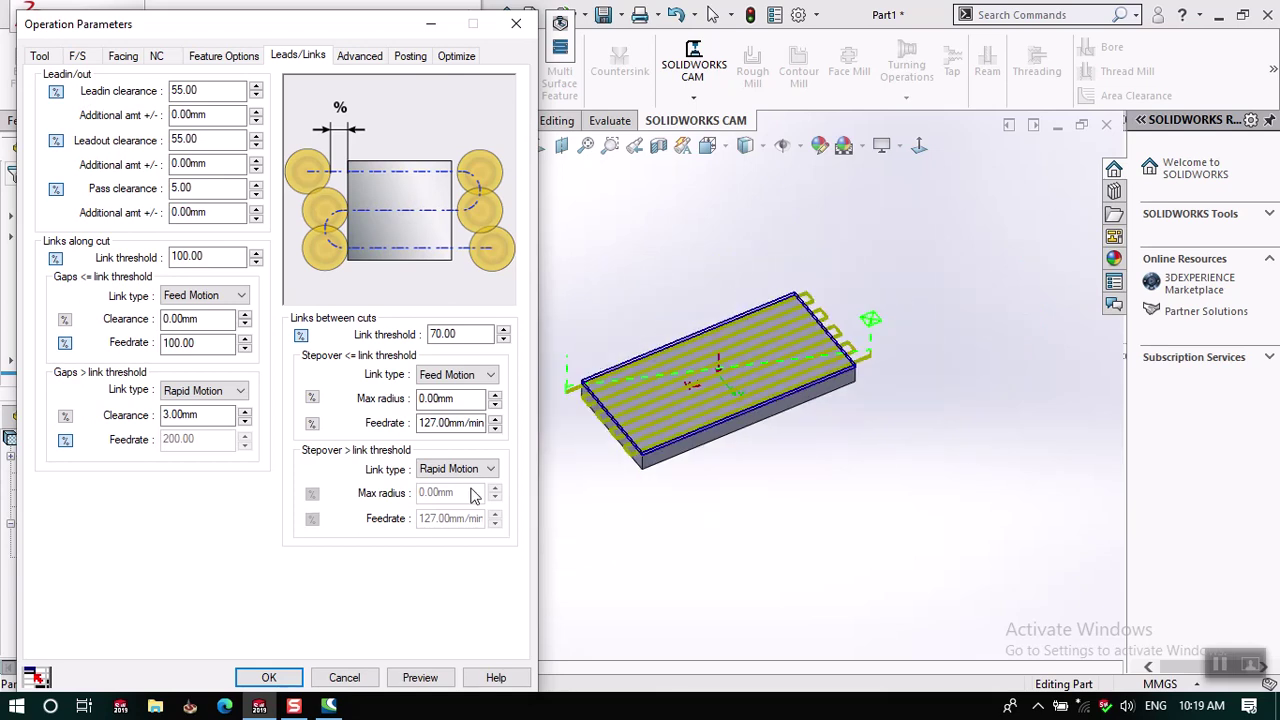
{"action": "scroll", "coordinate": [566, 420], "scroll_direction": "down", "scroll_amount": 5}
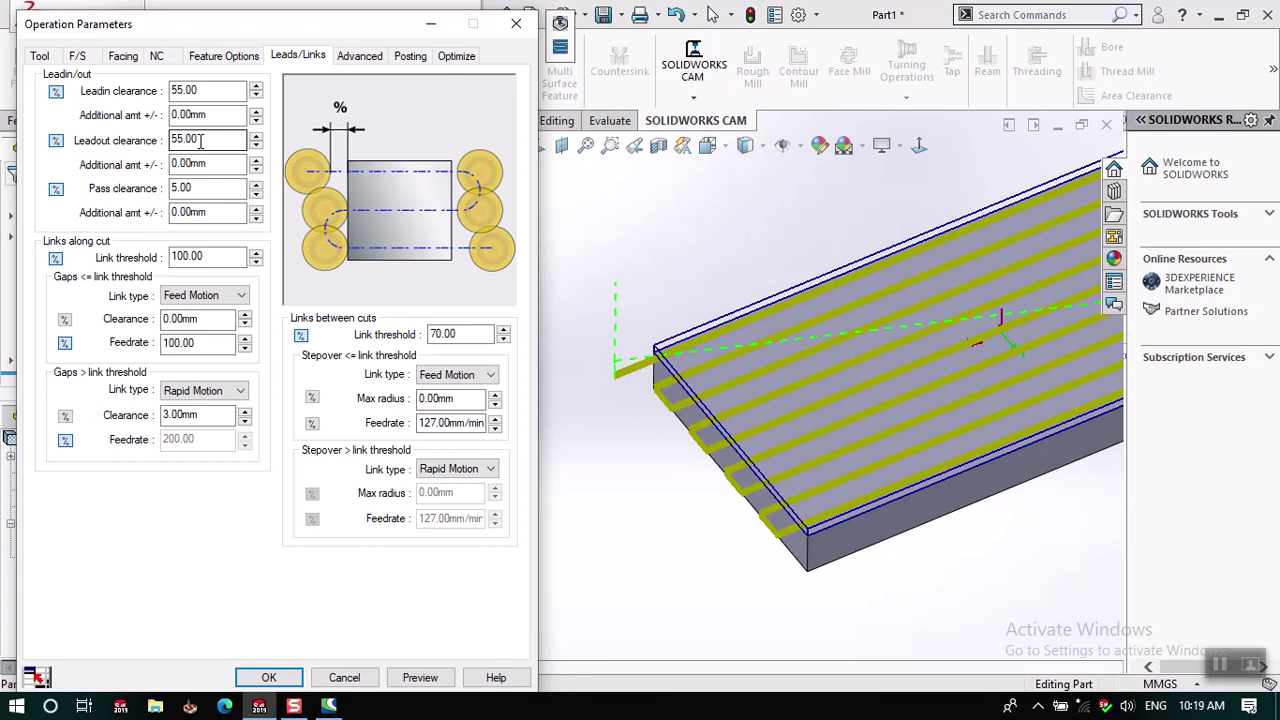
Try switching the lead-in and lead-out clearances between percentage and millimetre values.
{"action": "left_click", "coordinate": [55, 93]}
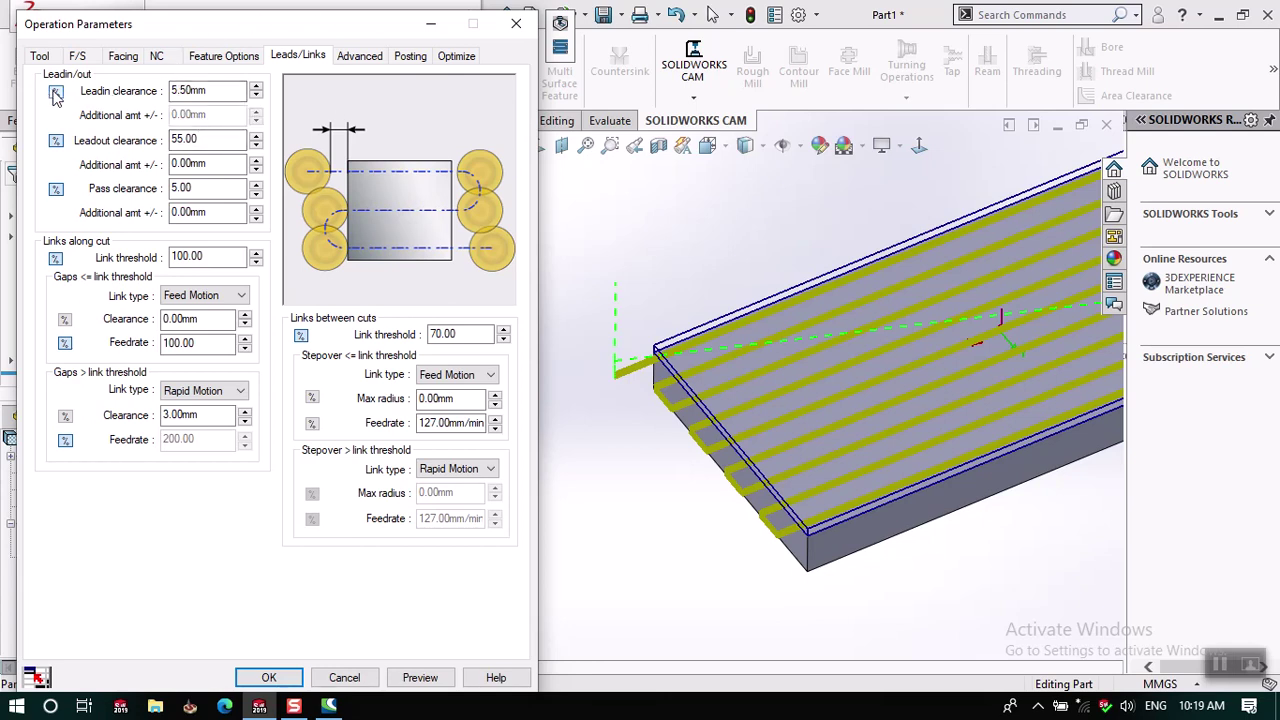
{"action": "left_click", "coordinate": [55, 93]}
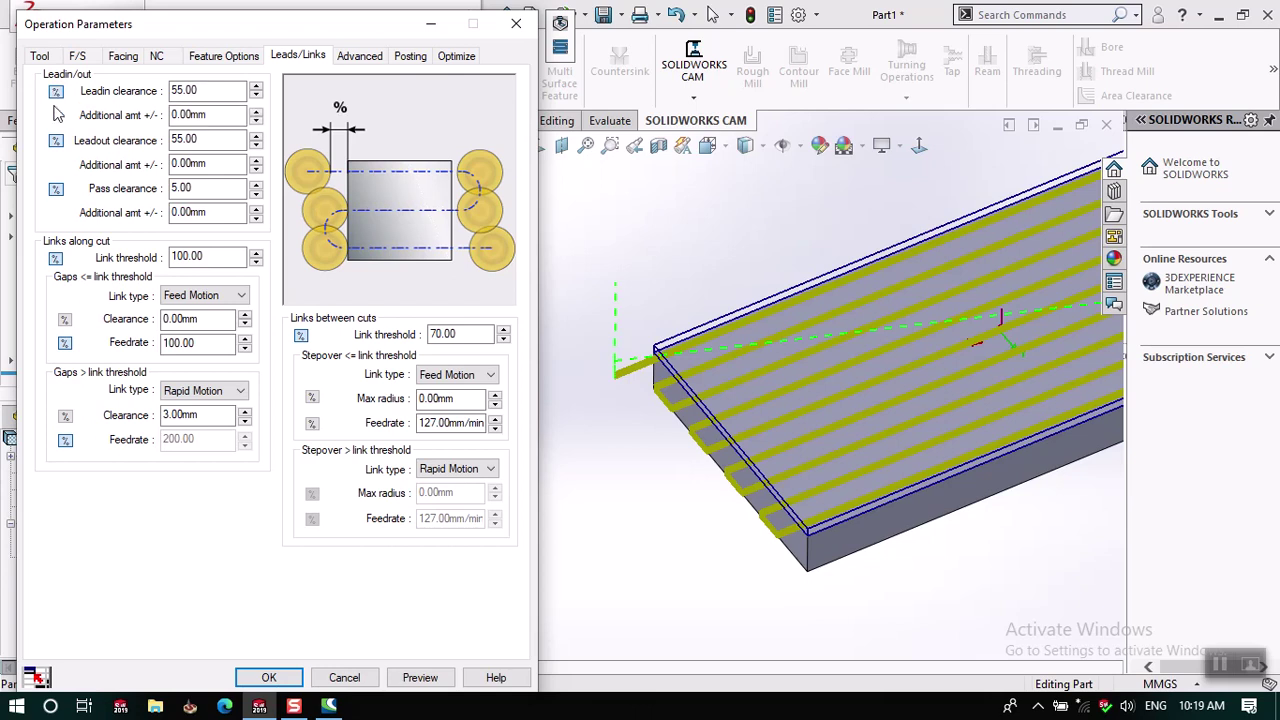
{"action": "left_click", "coordinate": [56, 140]}
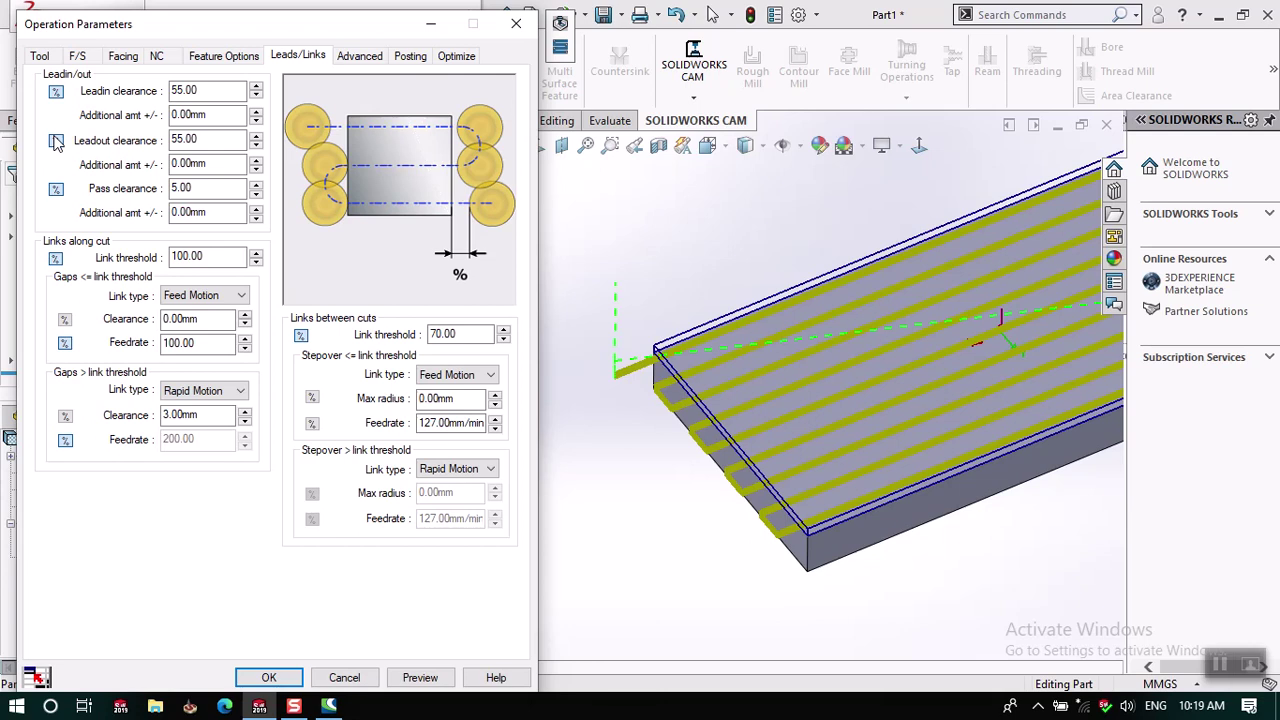
{"action": "left_click", "coordinate": [56, 141]}
Set the lead-in clearance to 85%, accept the parameters, and inspect the toolpath's entry move.
{"action": "left_click", "coordinate": [257, 87]}
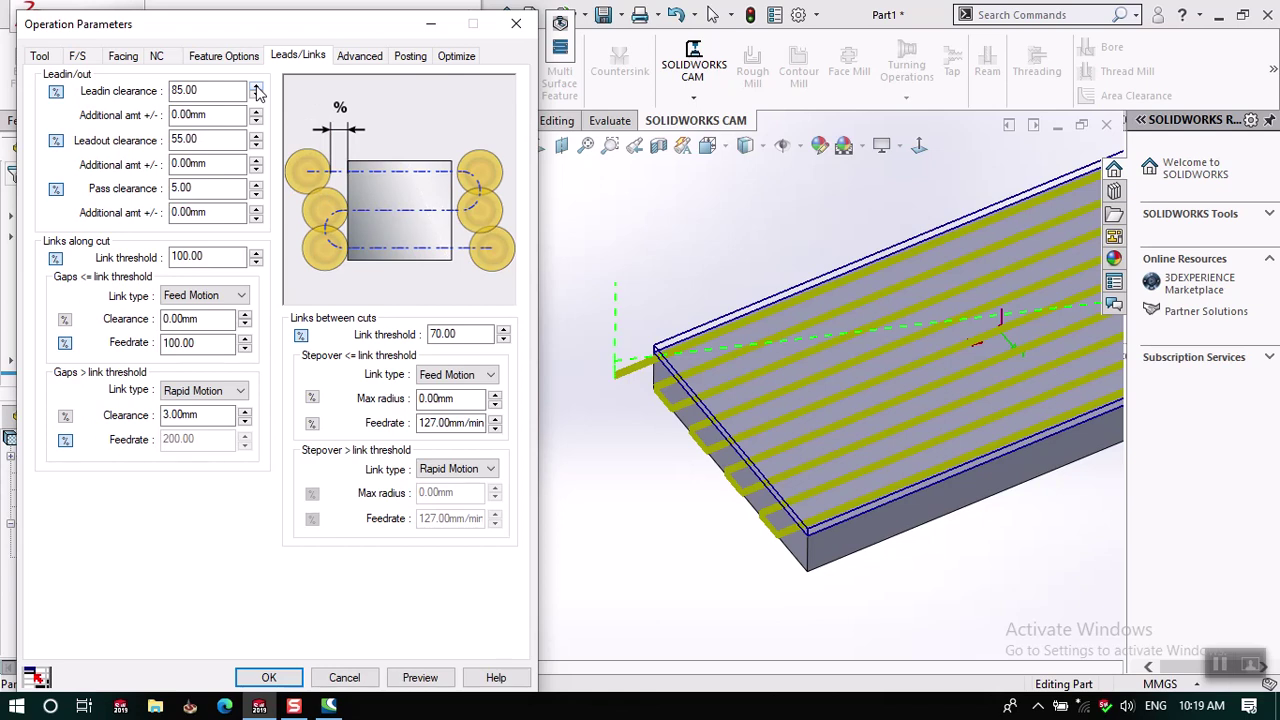
{"action": "left_click", "coordinate": [190, 115]}
{"action": "left_click", "coordinate": [269, 676]}
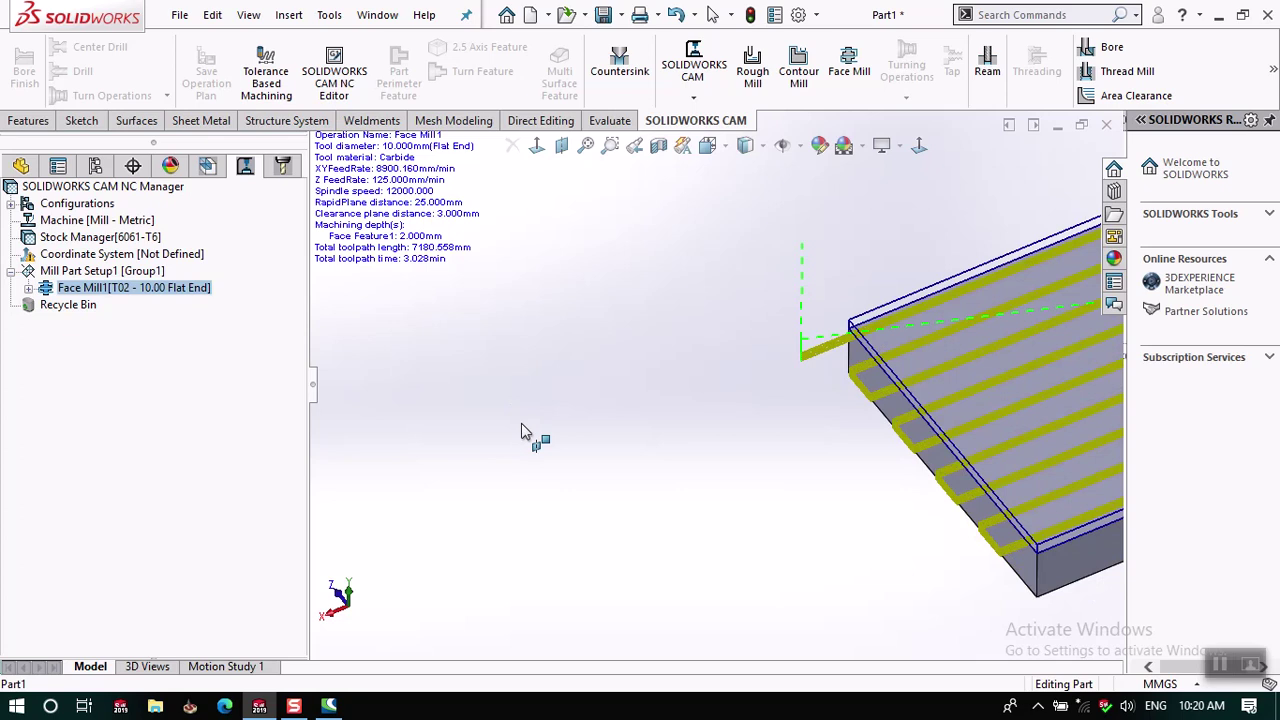
{"action": "scroll", "coordinate": [522, 423], "scroll_direction": "up", "scroll_amount": 5}
{"action": "scroll", "coordinate": [803, 342], "scroll_direction": "down", "scroll_amount": 6}
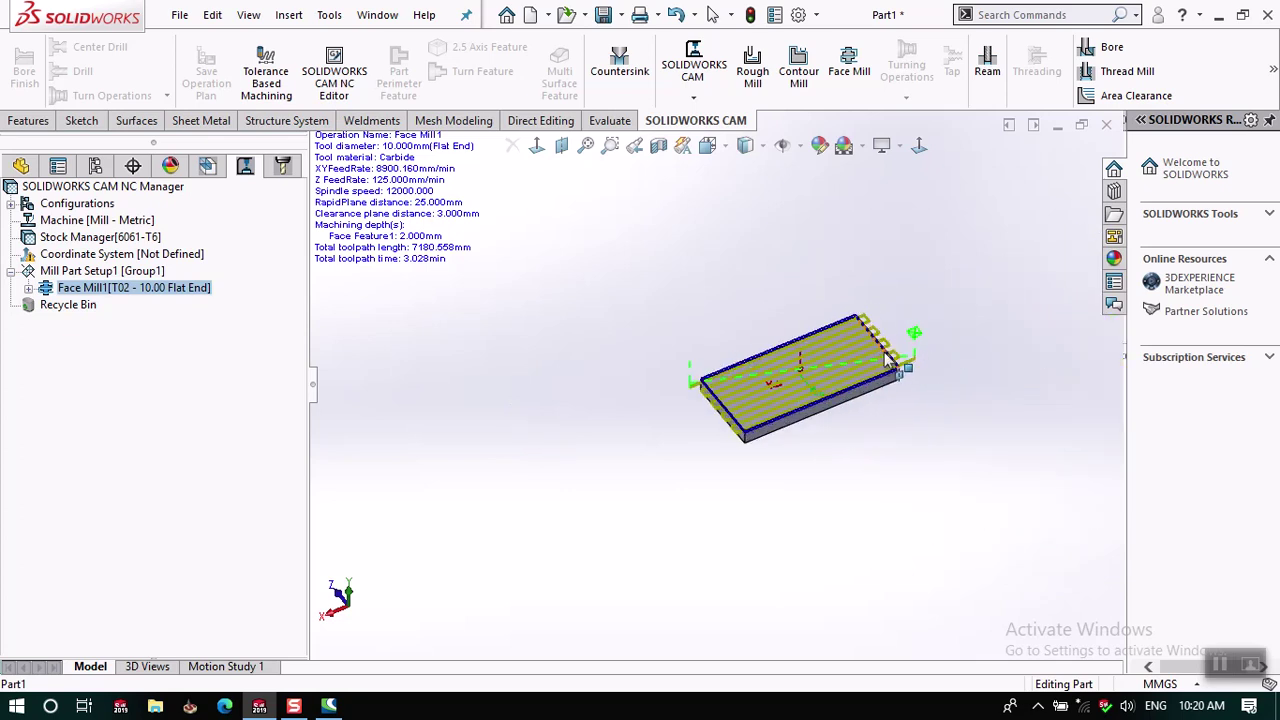
{"action": "middle_click_drag", "start_coordinate": [805, 342], "coordinate": [783, 373]}
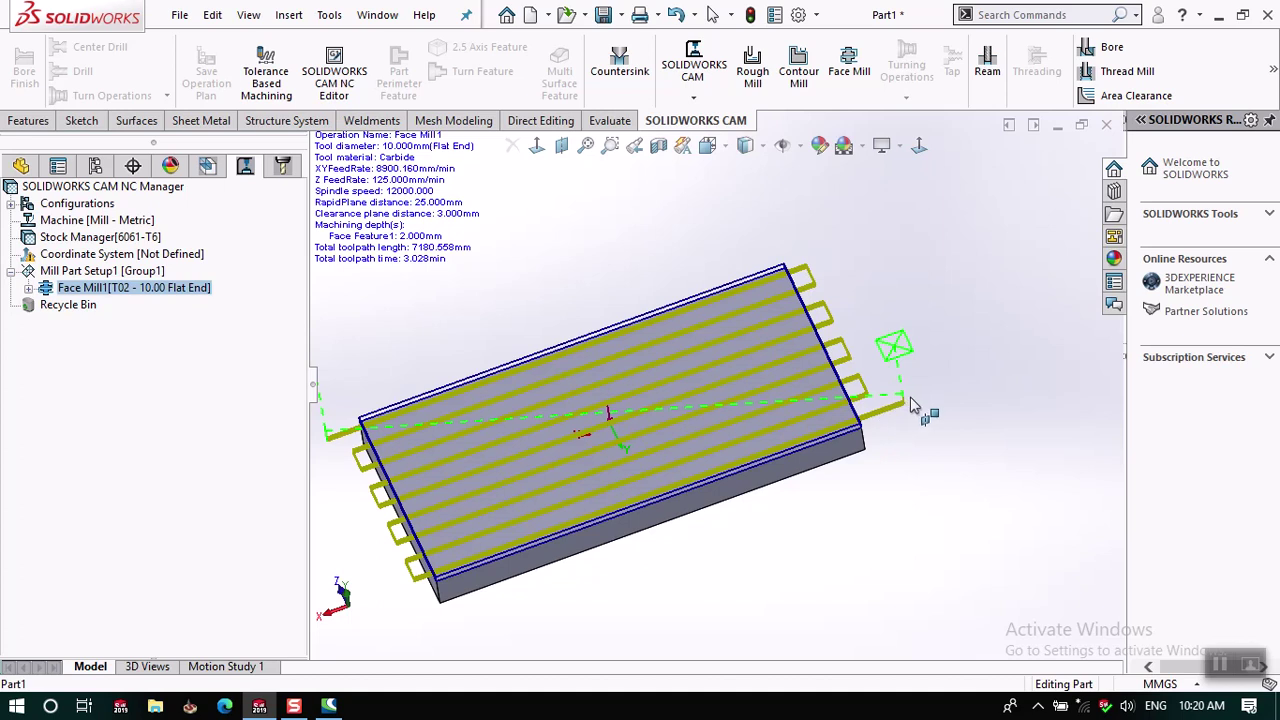
Increase the face mill operation's lead-in clearance to 205% and accept the parameters to regenerate the toolpath.
{"action": "right_click", "coordinate": [206, 292]}
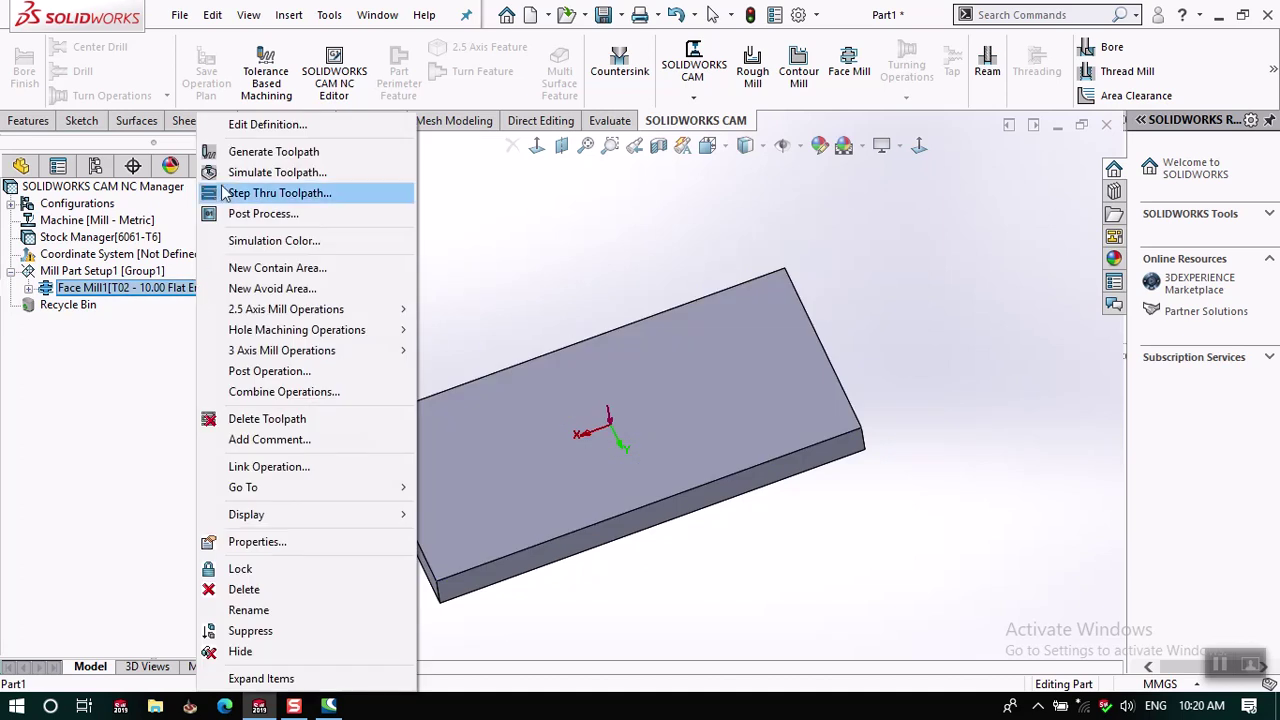
{"action": "left_click", "coordinate": [250, 128]}
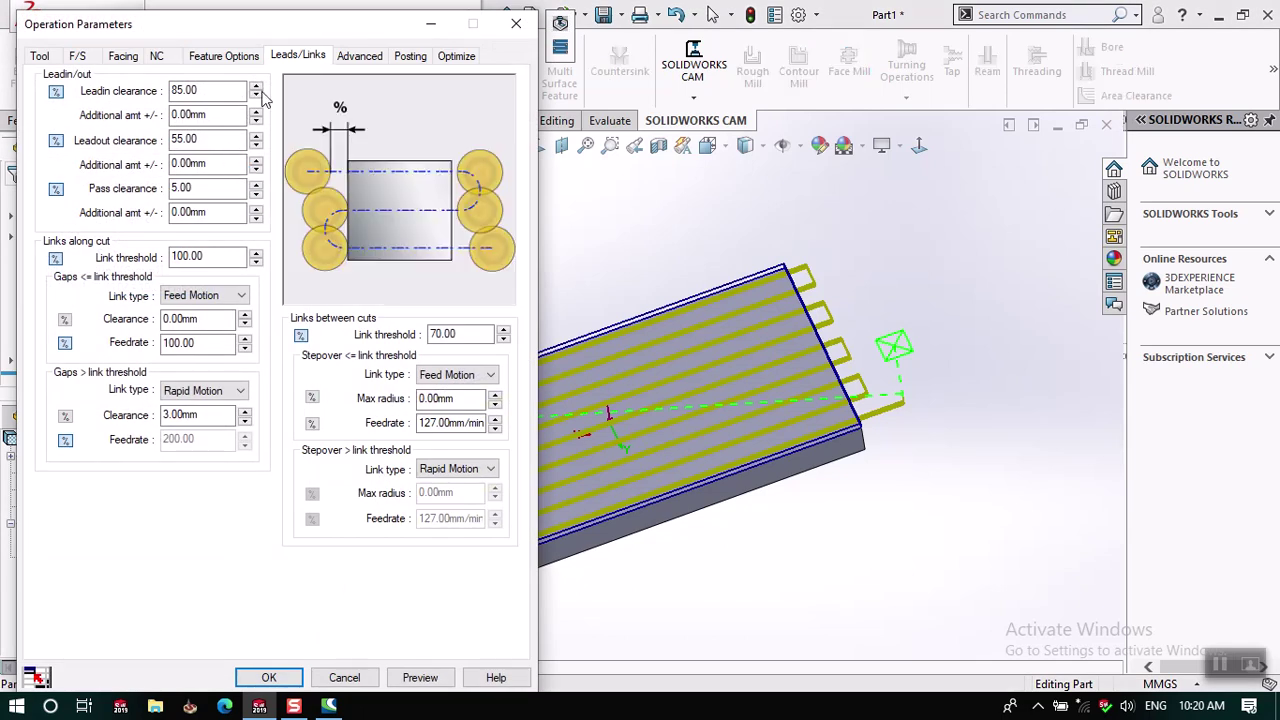
{"action": "left_click", "coordinate": [256, 87]}
{"action": "left_click", "coordinate": [256, 87]}
{"action": "left_click", "coordinate": [256, 87]}
{"action": "left_click", "coordinate": [256, 87]}
{"action": "left_click", "coordinate": [256, 88]}
{"action": "left_click", "coordinate": [269, 678]}
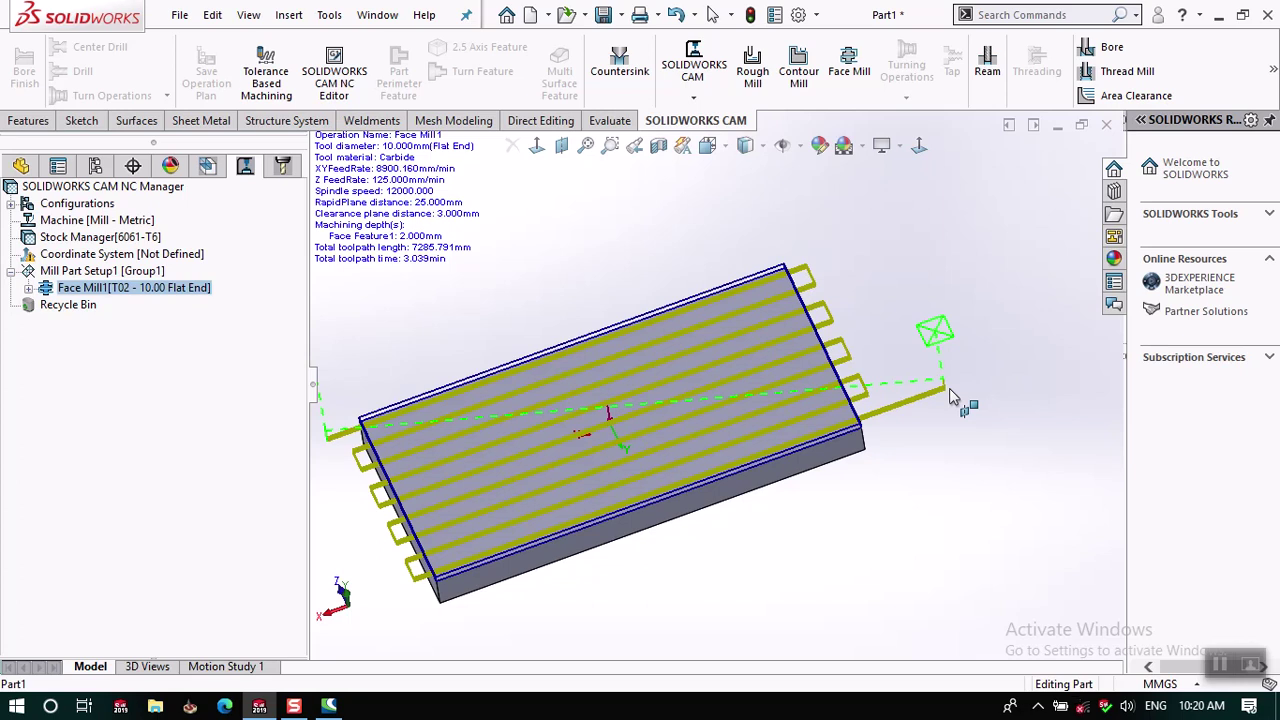
Open the face mill operation's feed and speed parameters and examine the stock material, machine duty, spindle and feedrate settings.
{"action": "left_click", "coordinate": [146, 294]}
{"action": "right_click", "coordinate": [148, 300]}
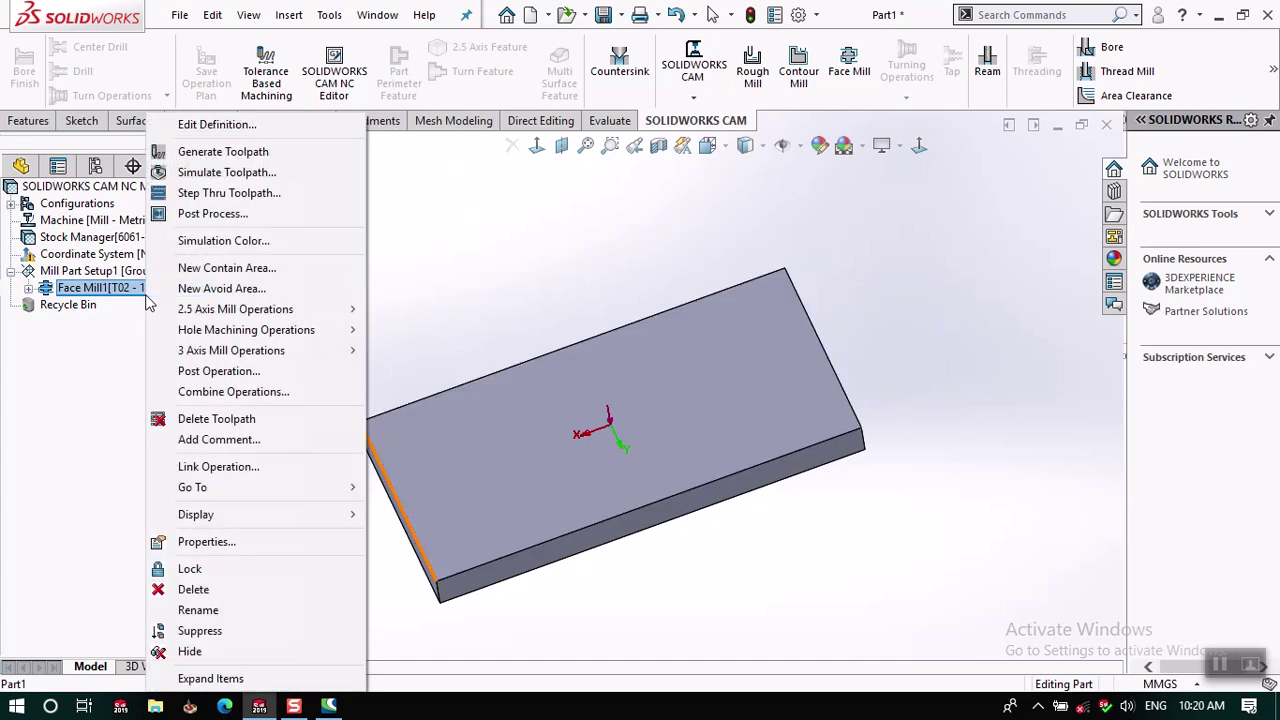
{"action": "left_click", "coordinate": [210, 125]}
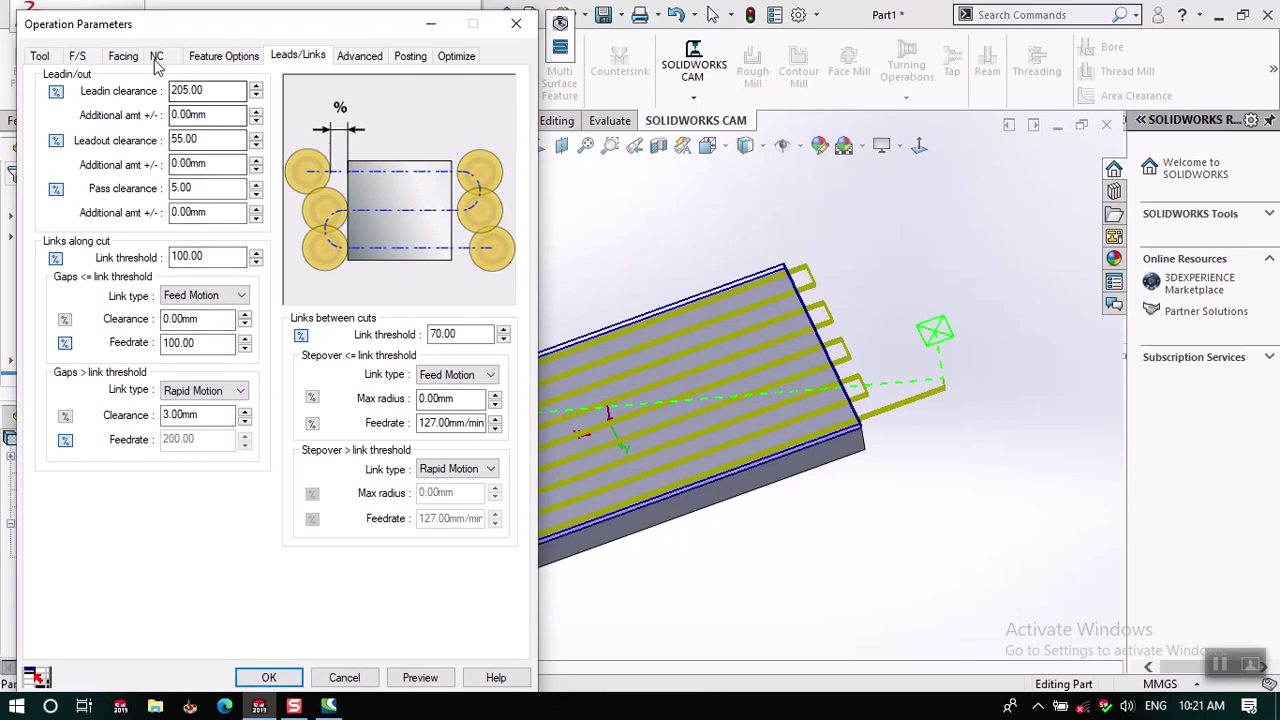
{"action": "left_click", "coordinate": [79, 58]}
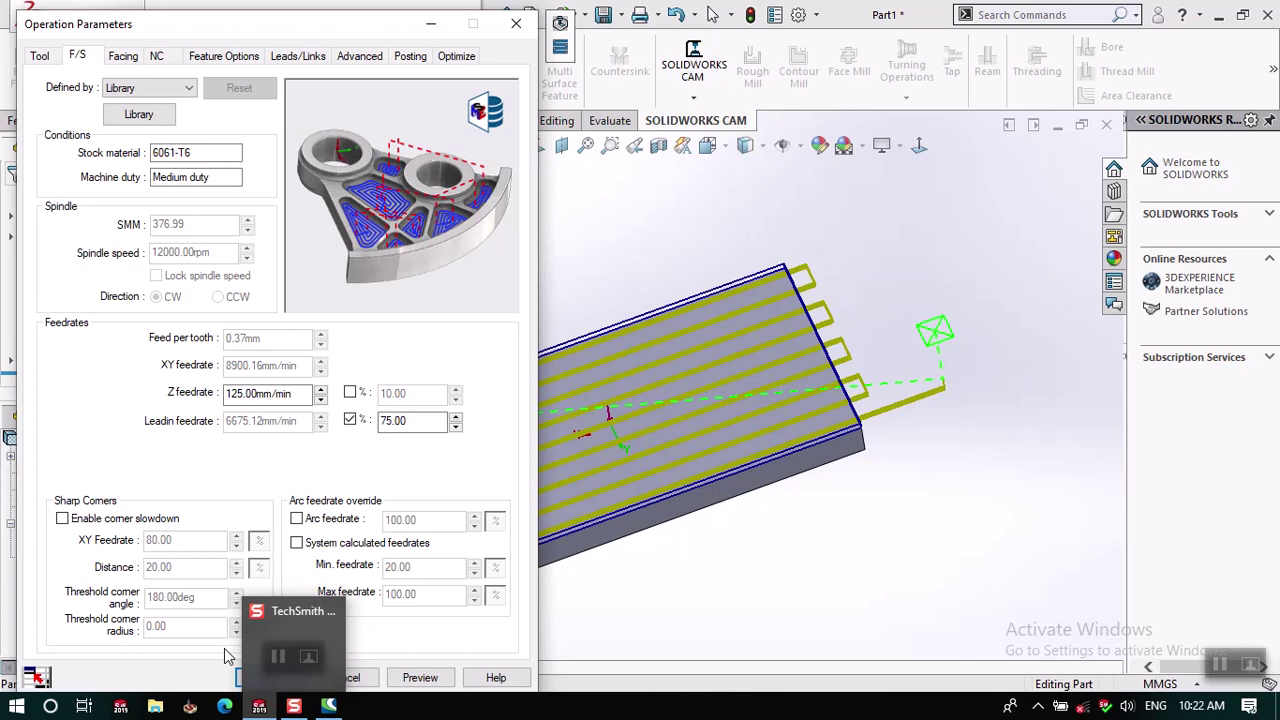
{"action": "double_click", "coordinate": [219, 178]}
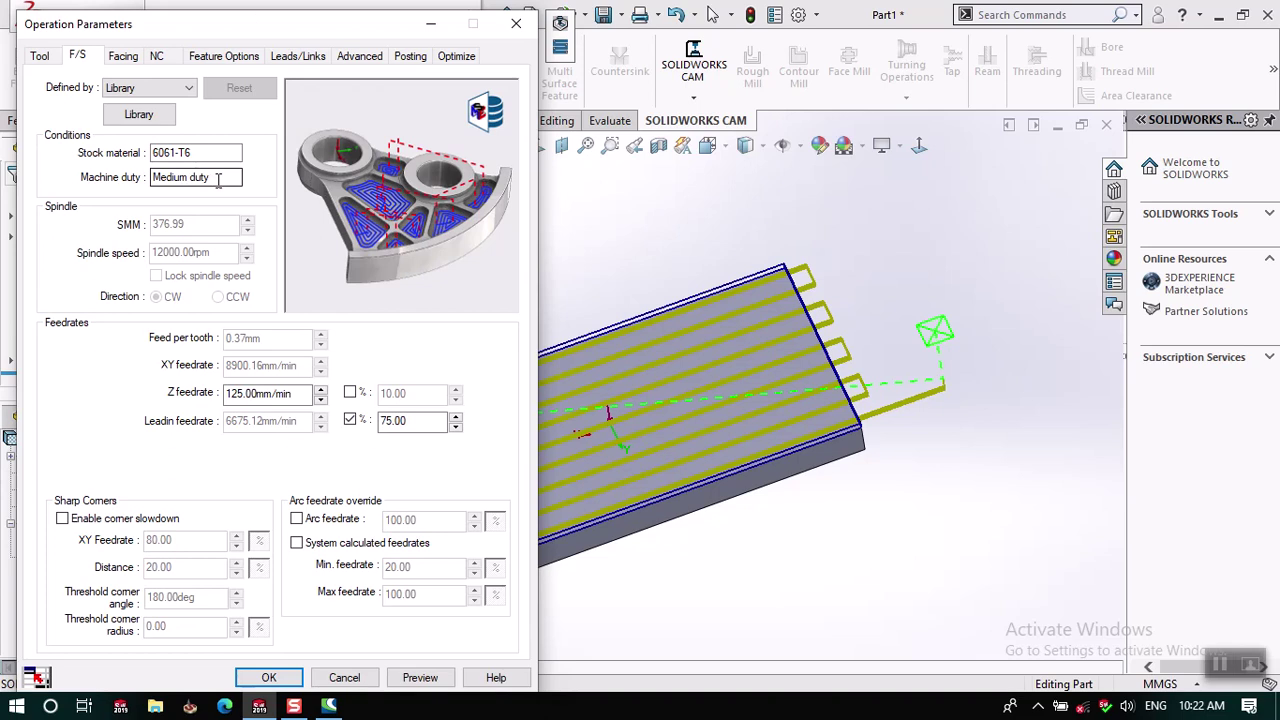
Define the face mill operation's feeds and speeds by Tool, and switch the definition to Operation so the values become editable.
{"action": "double_click", "coordinate": [217, 152]}
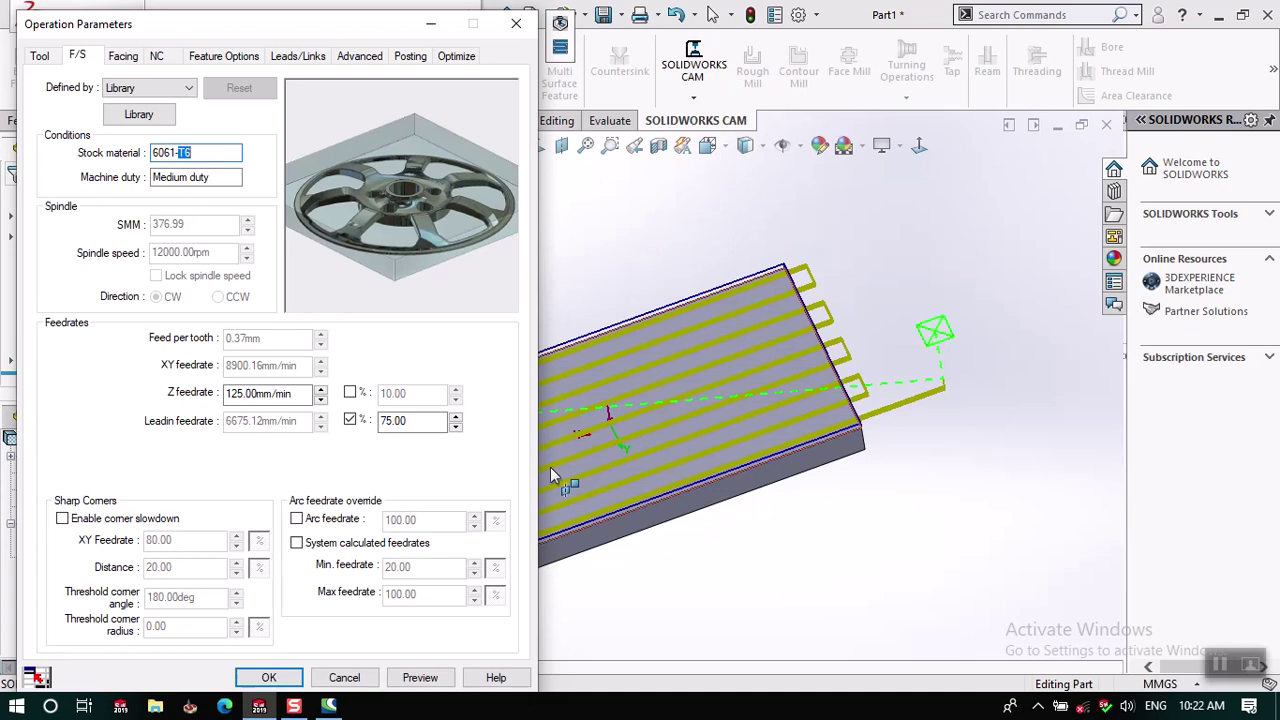
{"action": "left_click", "coordinate": [160, 88]}
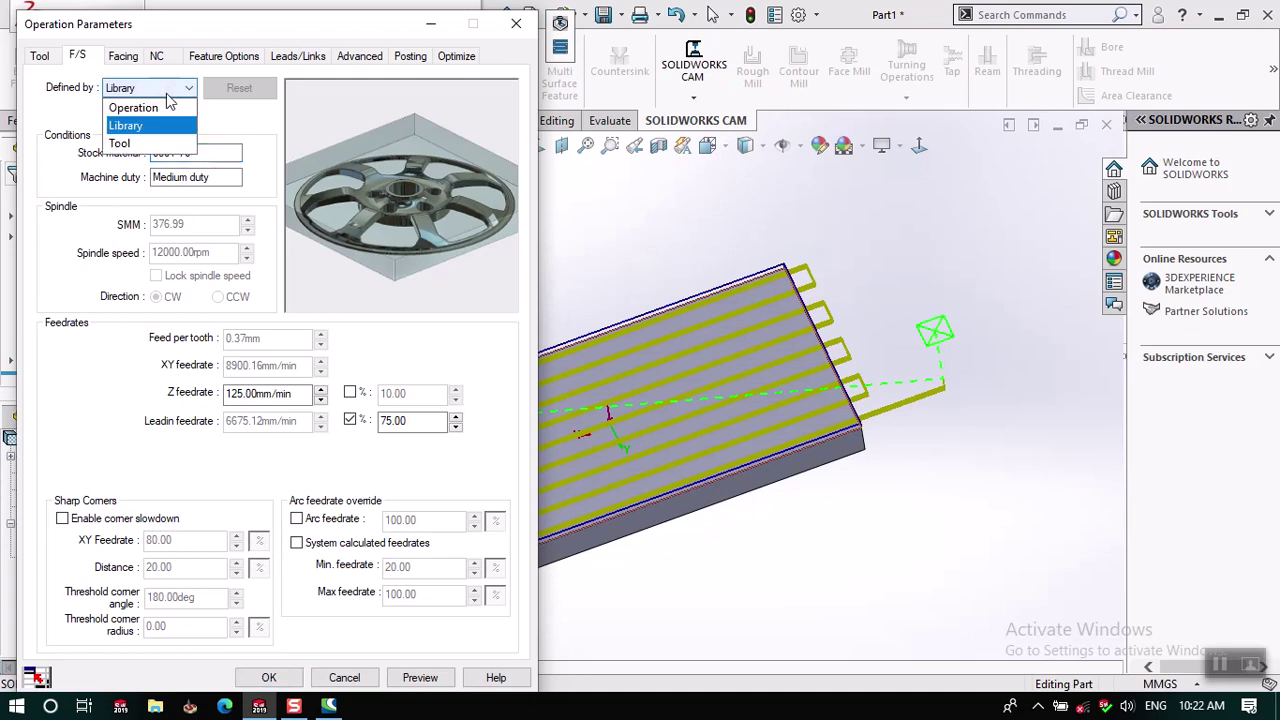
{"action": "left_click", "coordinate": [150, 143]}
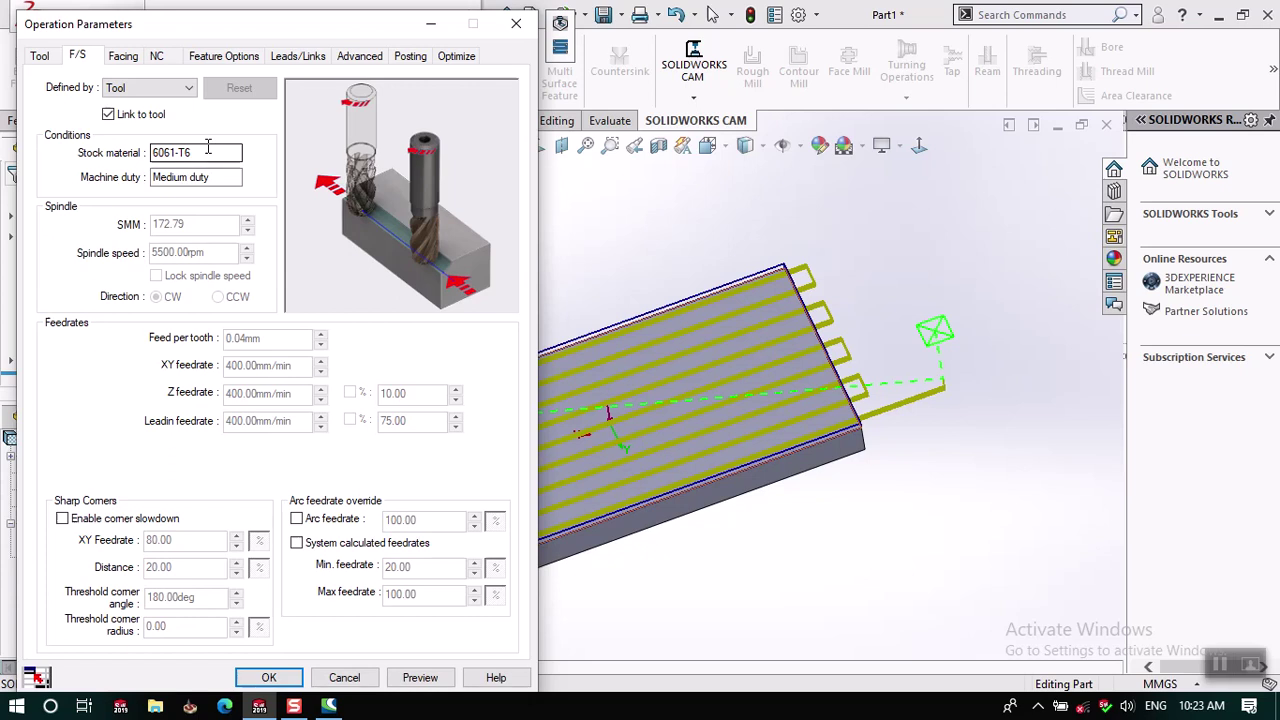
{"action": "left_click", "coordinate": [157, 93]}
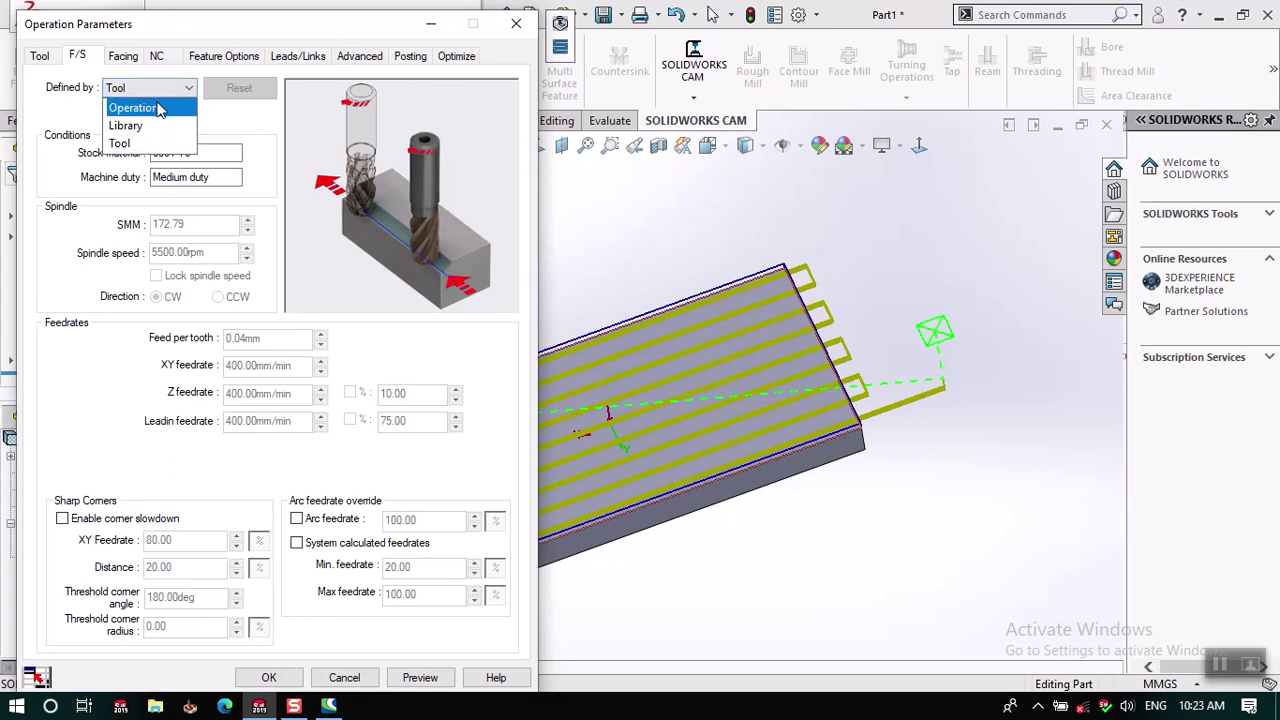
{"action": "left_click", "coordinate": [152, 107]}
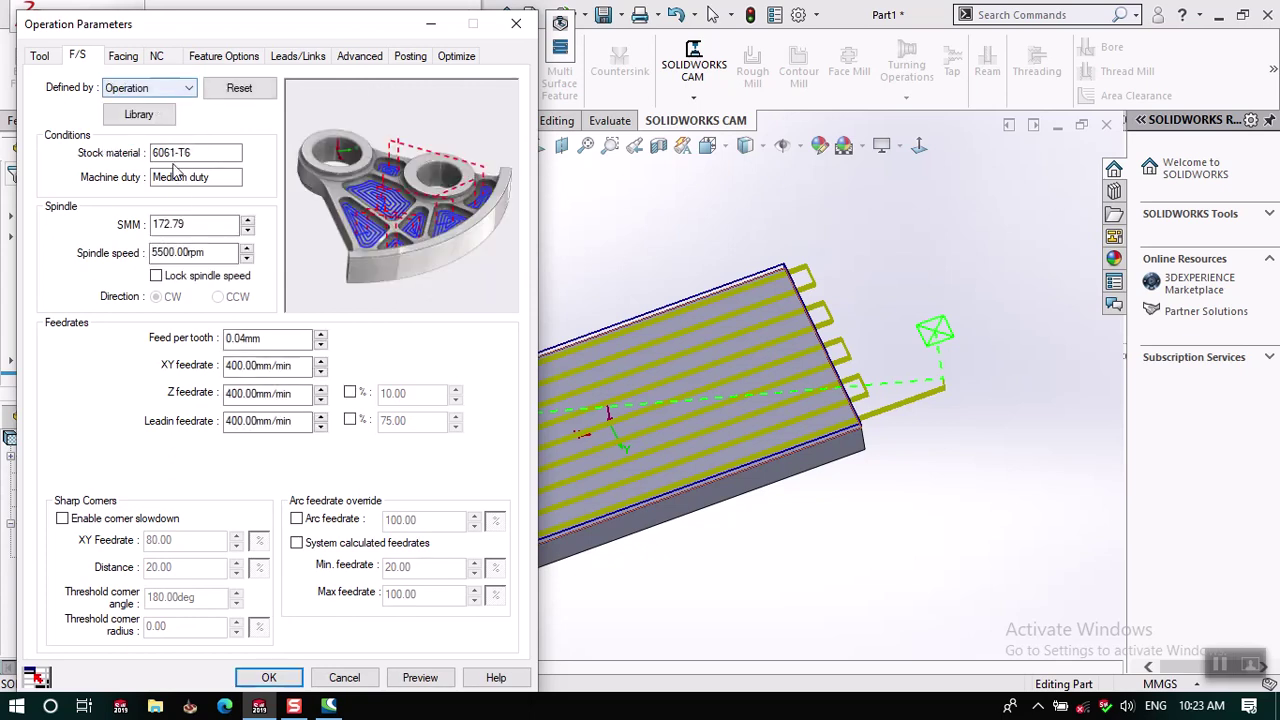
Review the feed per tooth, feedrate and SMM fields, consult the help, and accept the face mill operation's parameters.
{"action": "double_click", "coordinate": [286, 342]}
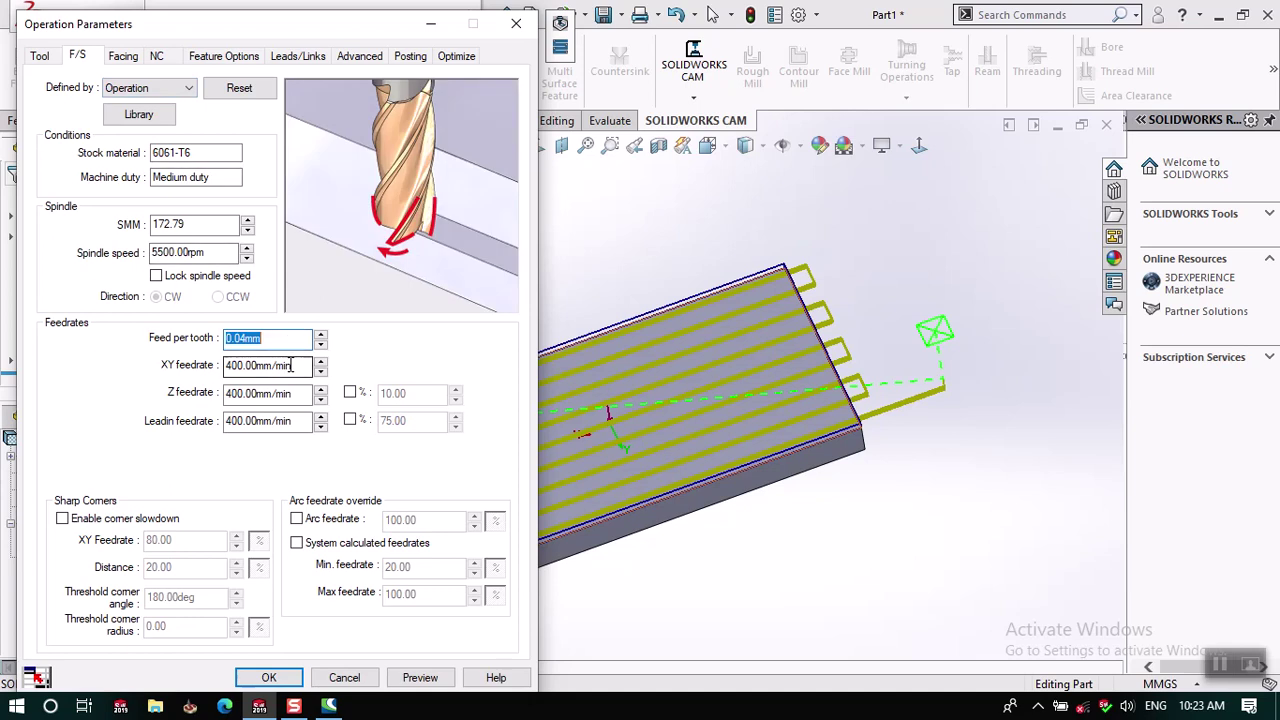
{"action": "double_click", "coordinate": [290, 365]}
{"action": "key", "text": "Tab"}
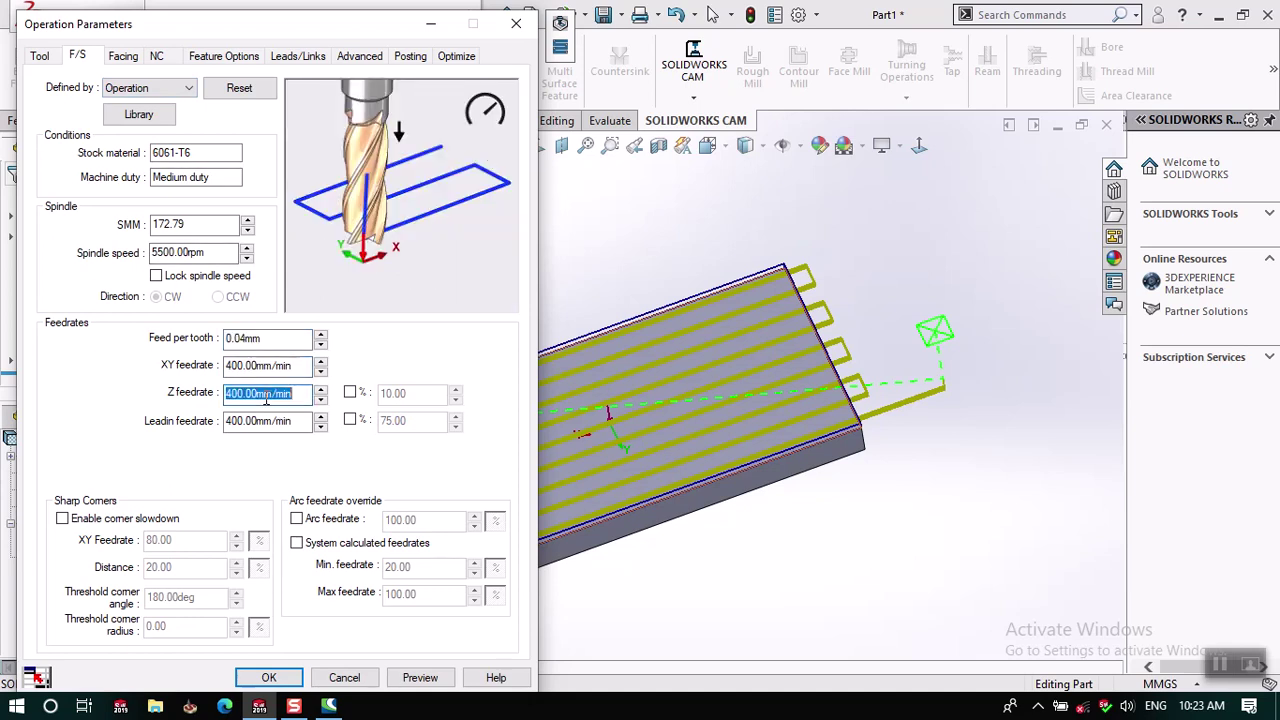
{"action": "double_click", "coordinate": [190, 224]}
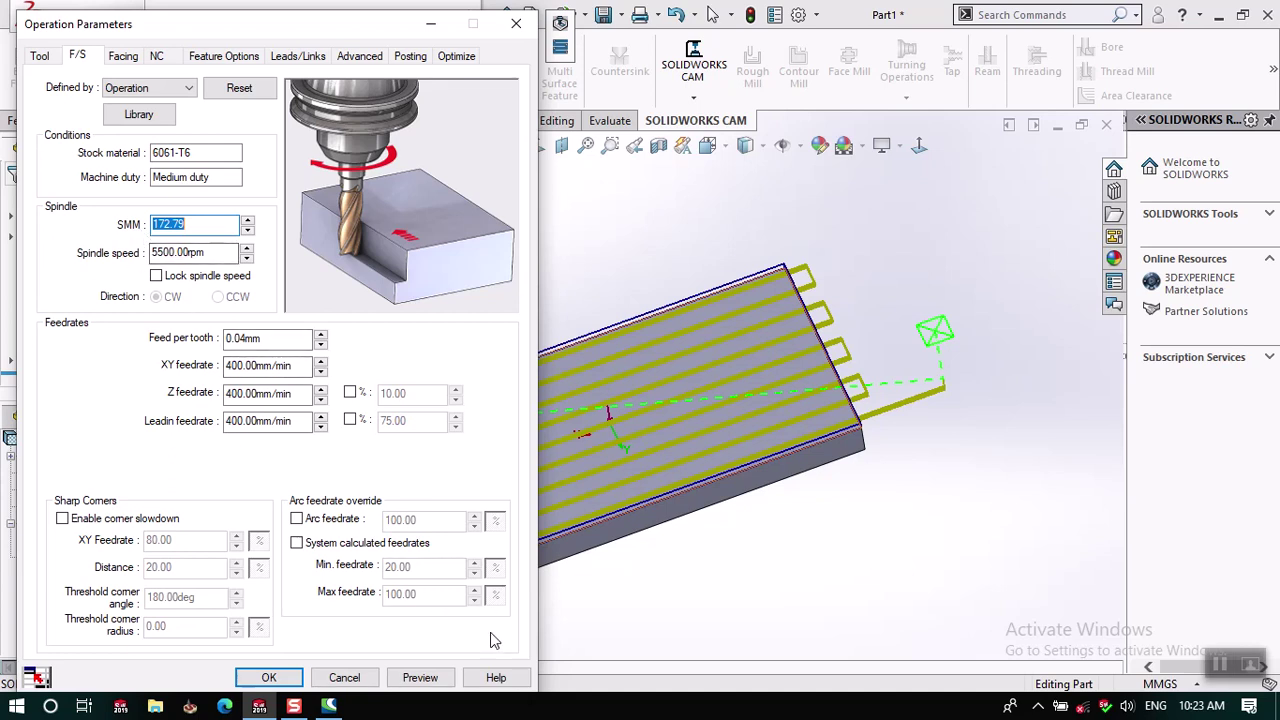
{"action": "left_click", "coordinate": [491, 677]}
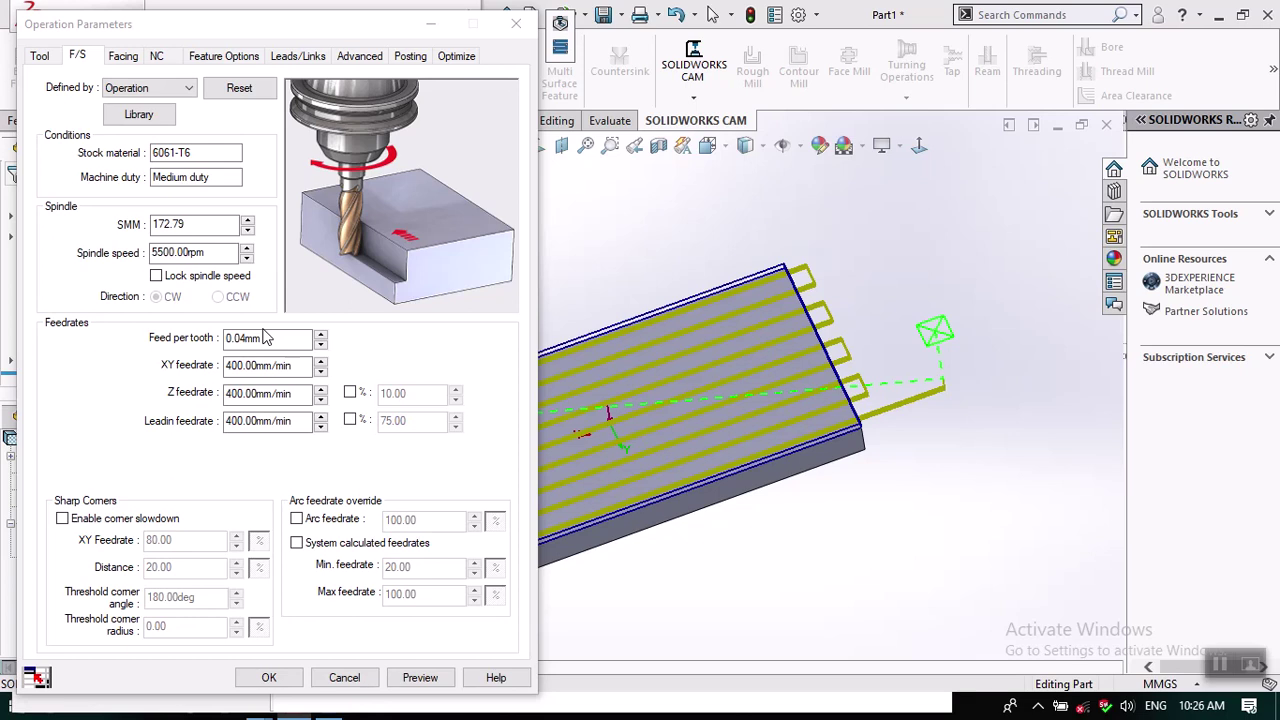
{"action": "left_click", "coordinate": [266, 677]}
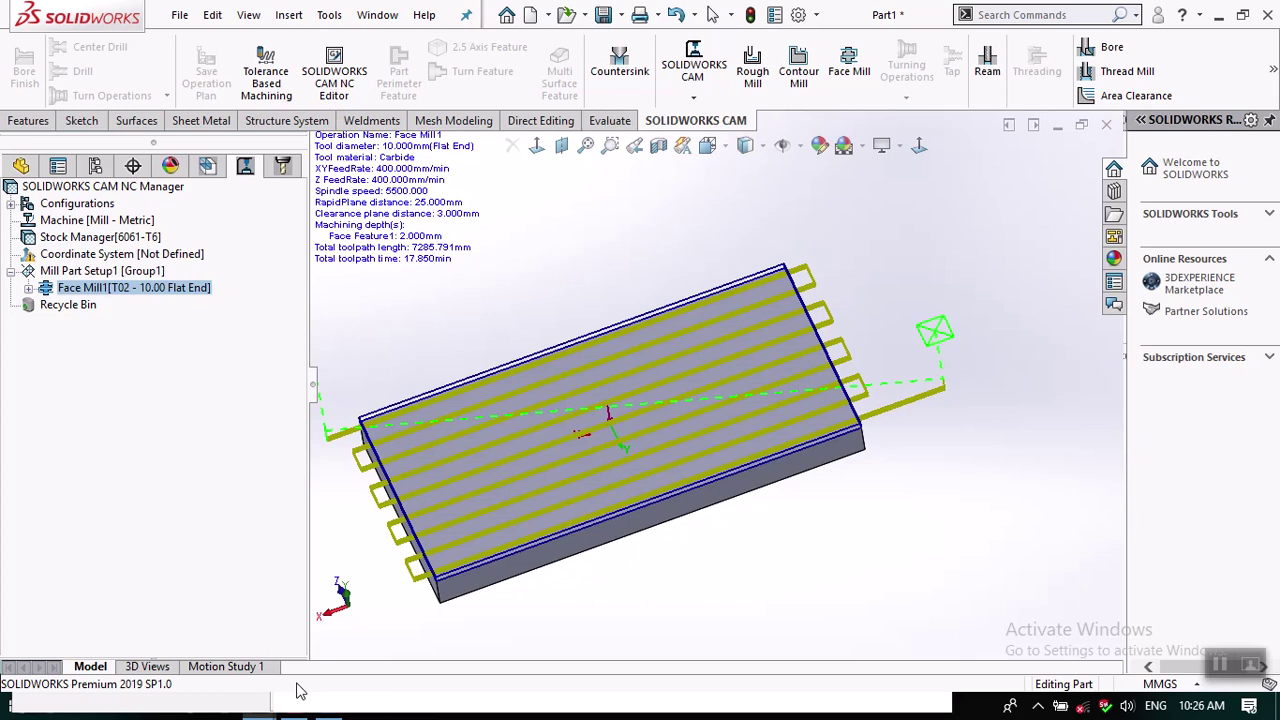
Start post processing the face mill operation and name the output file Nsic_facing1.
{"action": "right_click", "coordinate": [183, 287]}
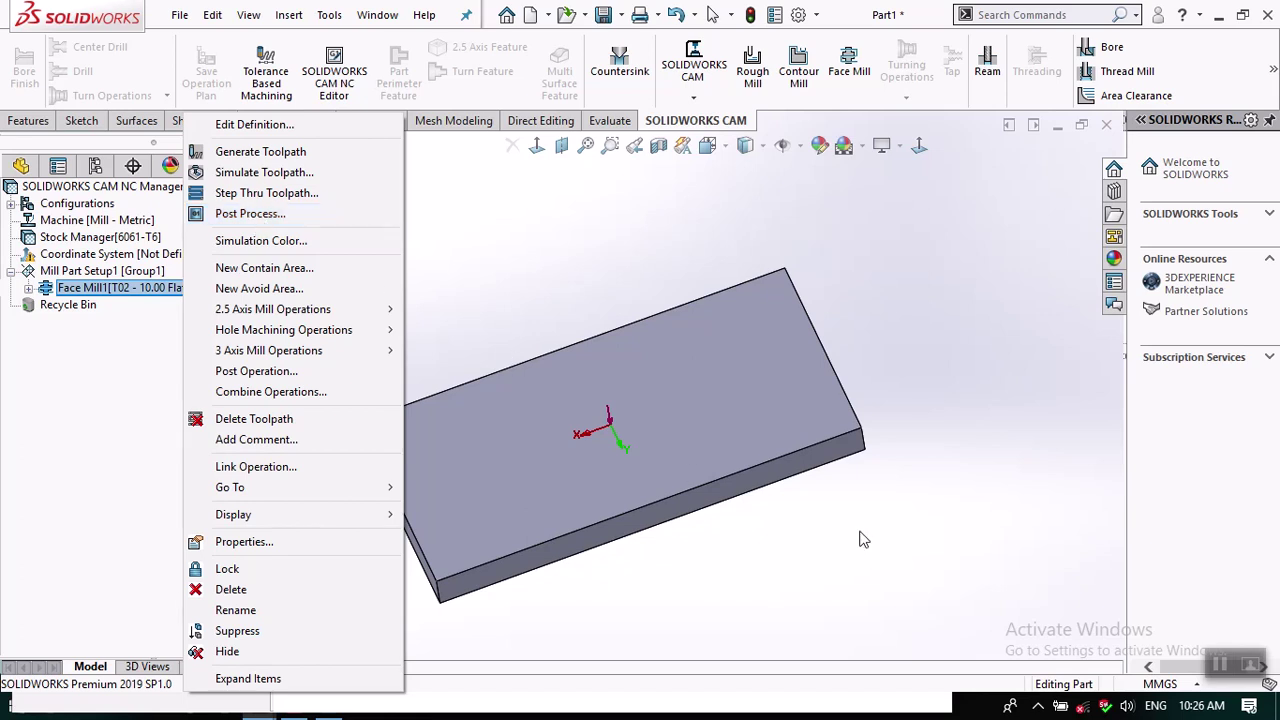
{"action": "key", "text": "Escape"}
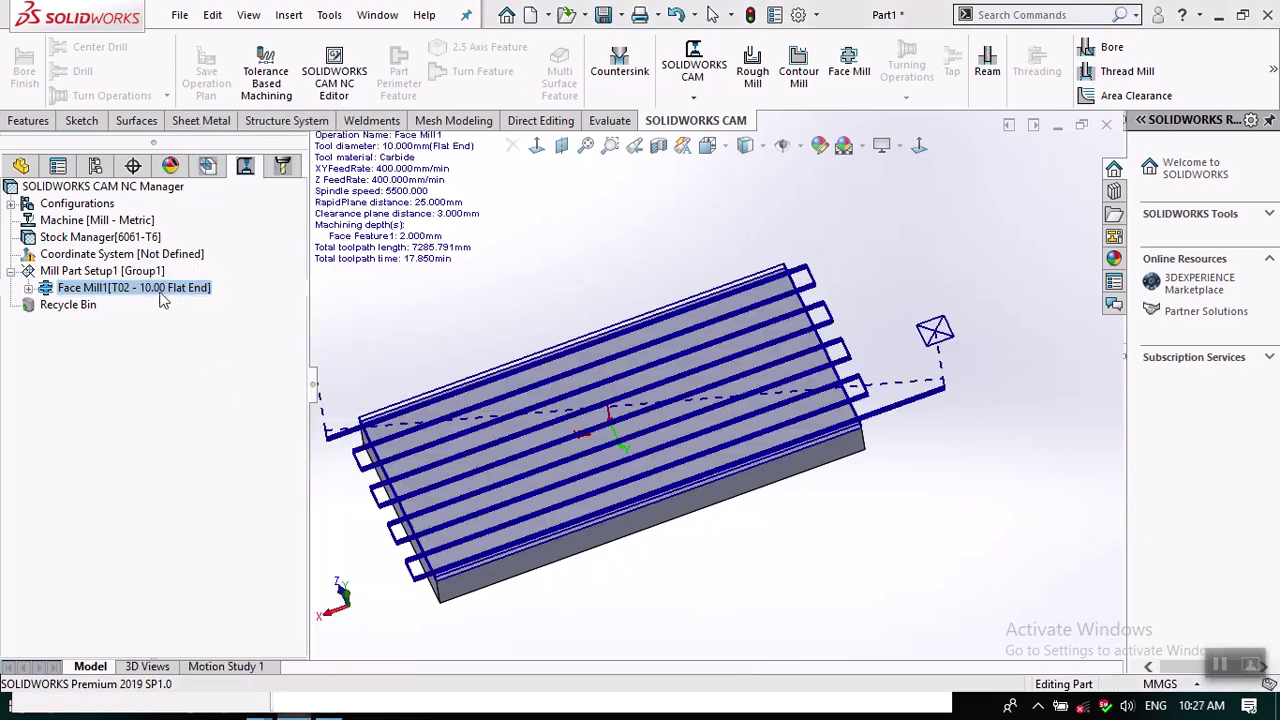
{"action": "right_click", "coordinate": [160, 290]}
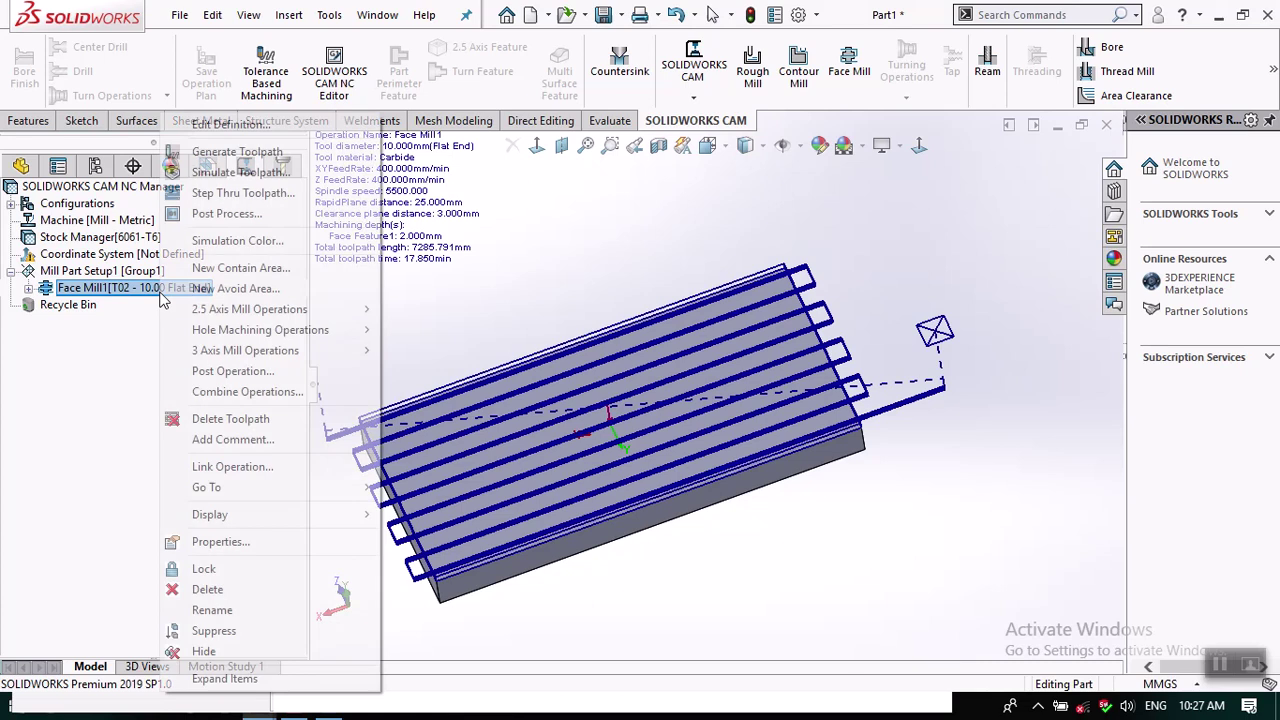
{"action": "left_click", "coordinate": [220, 215]}
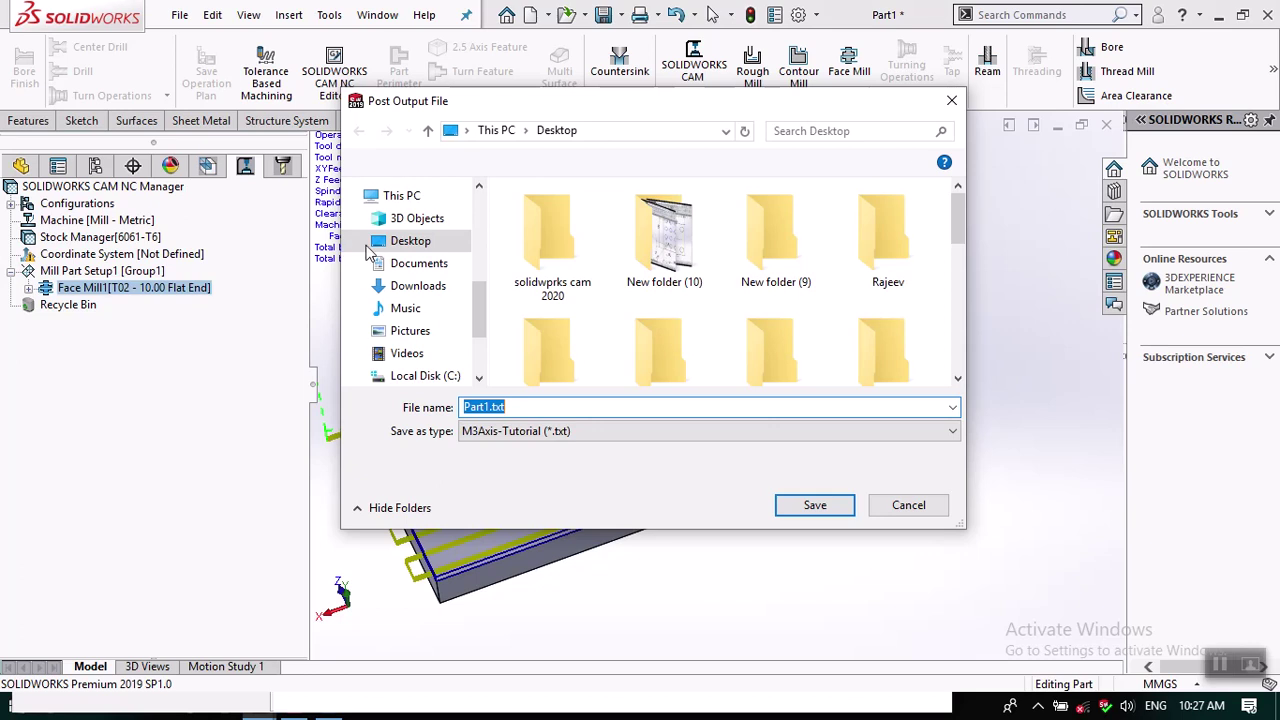
{"action": "left_click", "coordinate": [510, 407]}
{"action": "double_click", "coordinate": [520, 407]}
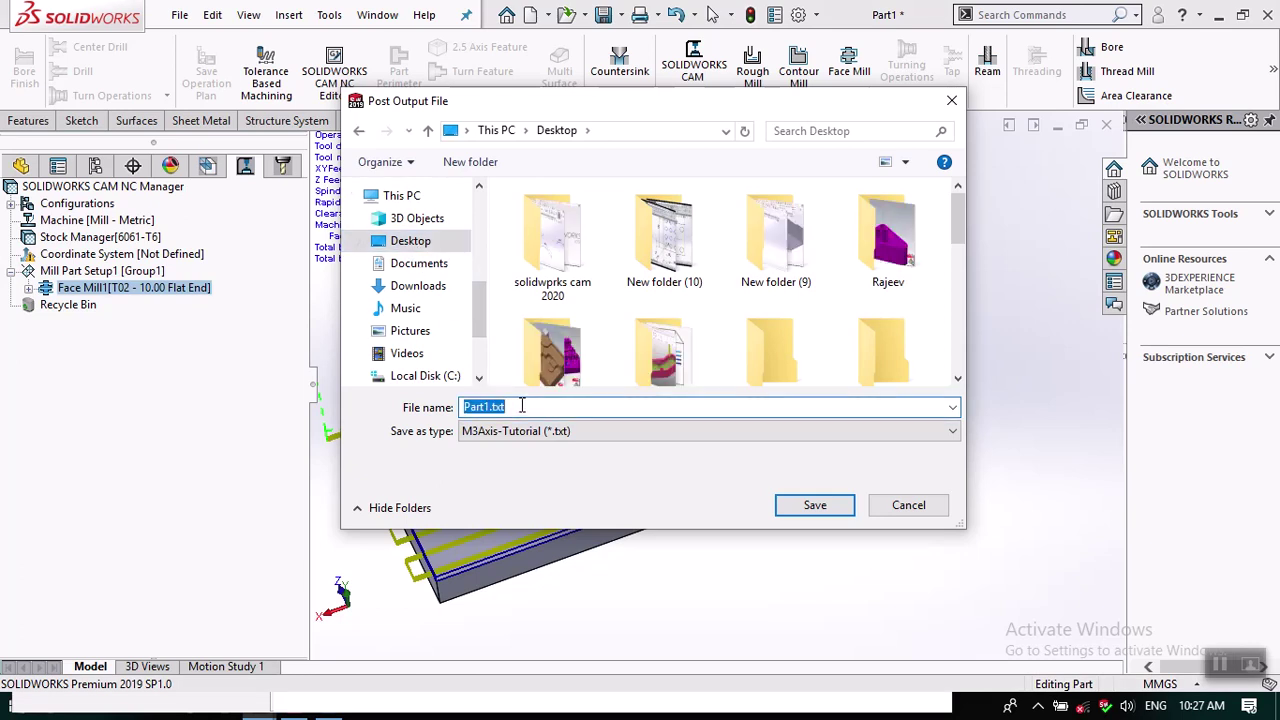
{"action": "type", "text": "asd"}
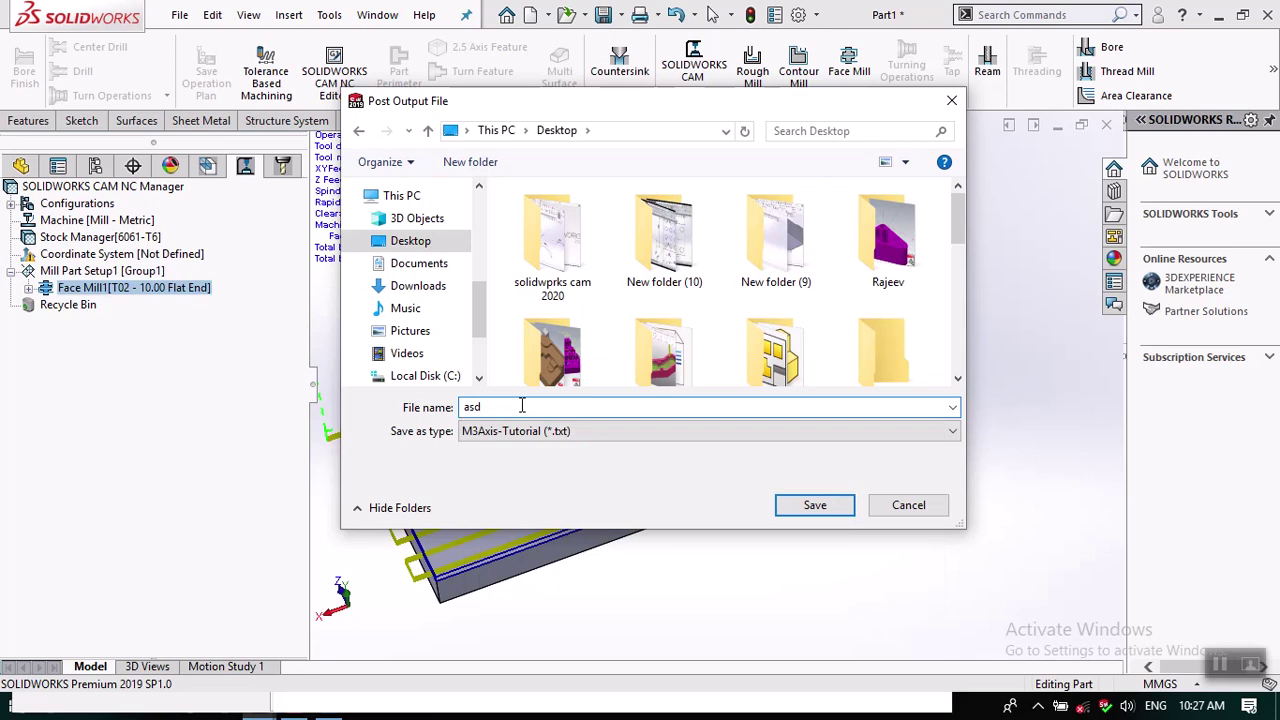
{"action": "key", "text": "BackSpace"}
{"action": "key", "text": "BackSpace"}
{"action": "key", "text": "BackSpace"}
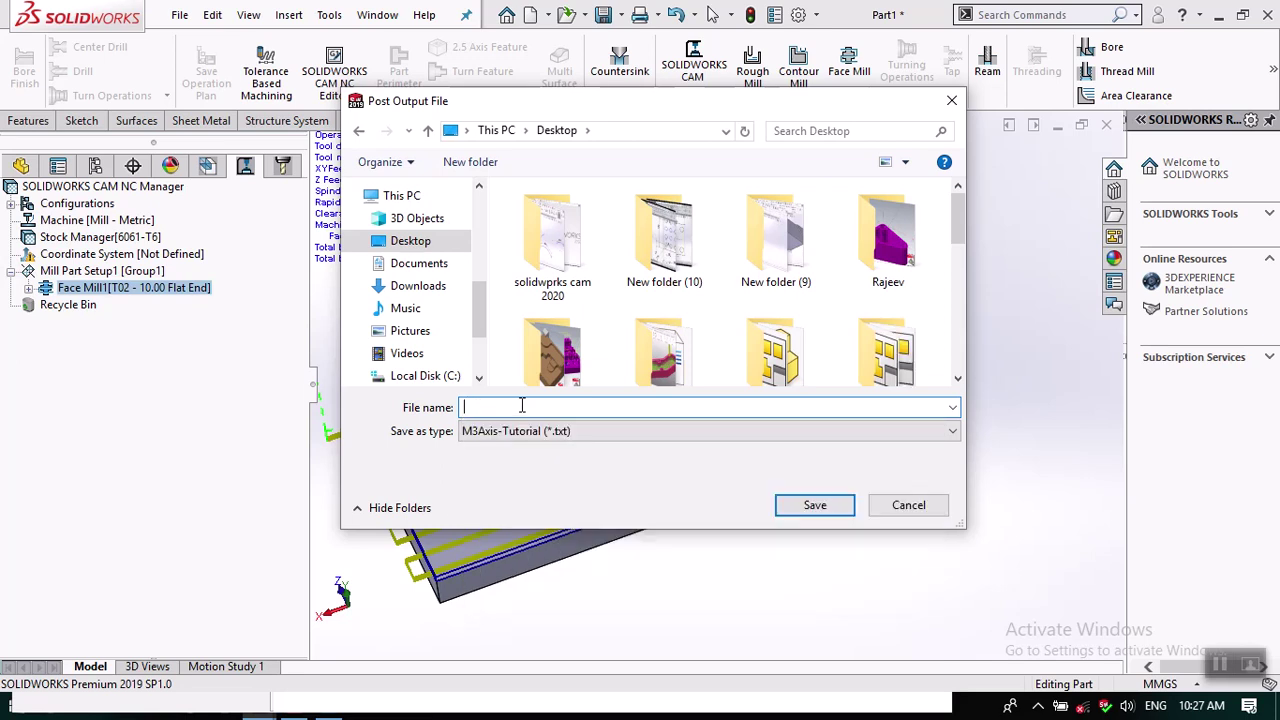
{"action": "type", "text": "Nsic_facing1"}
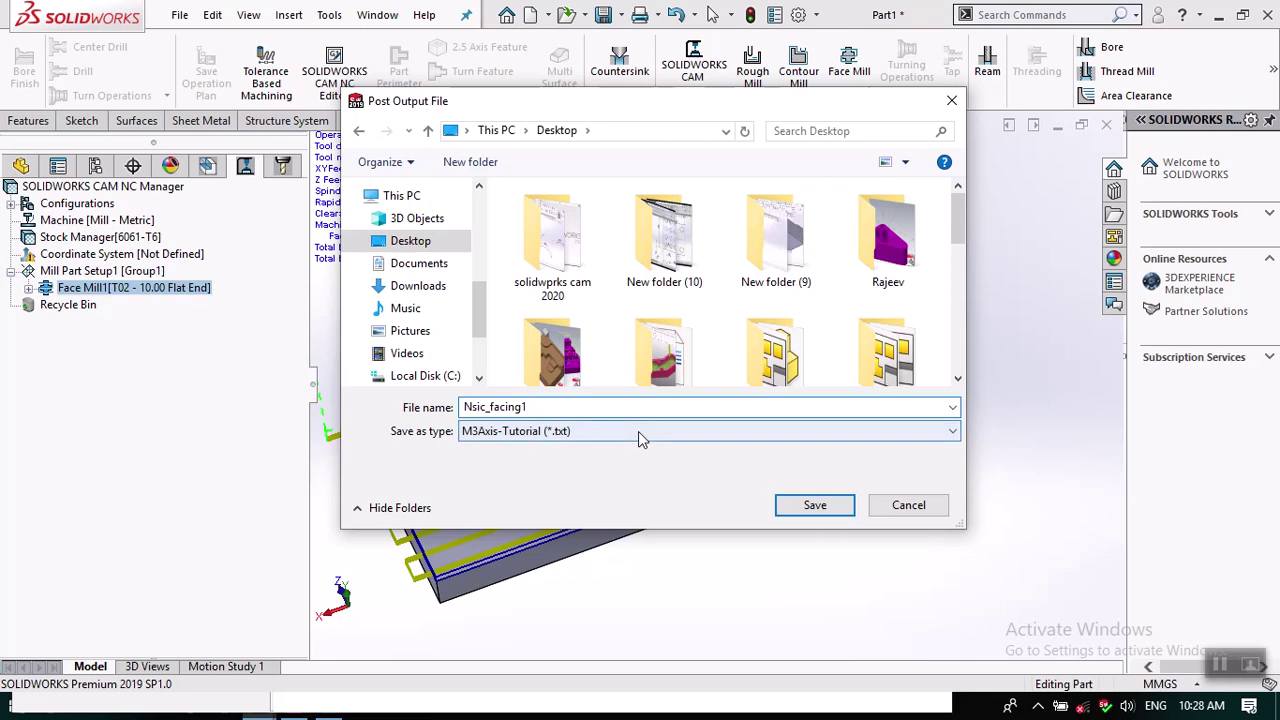
Save the post output on the desktop as a Tape File (*.tap), generate its NC code, and finish post processing.
{"action": "left_click", "coordinate": [638, 431]}
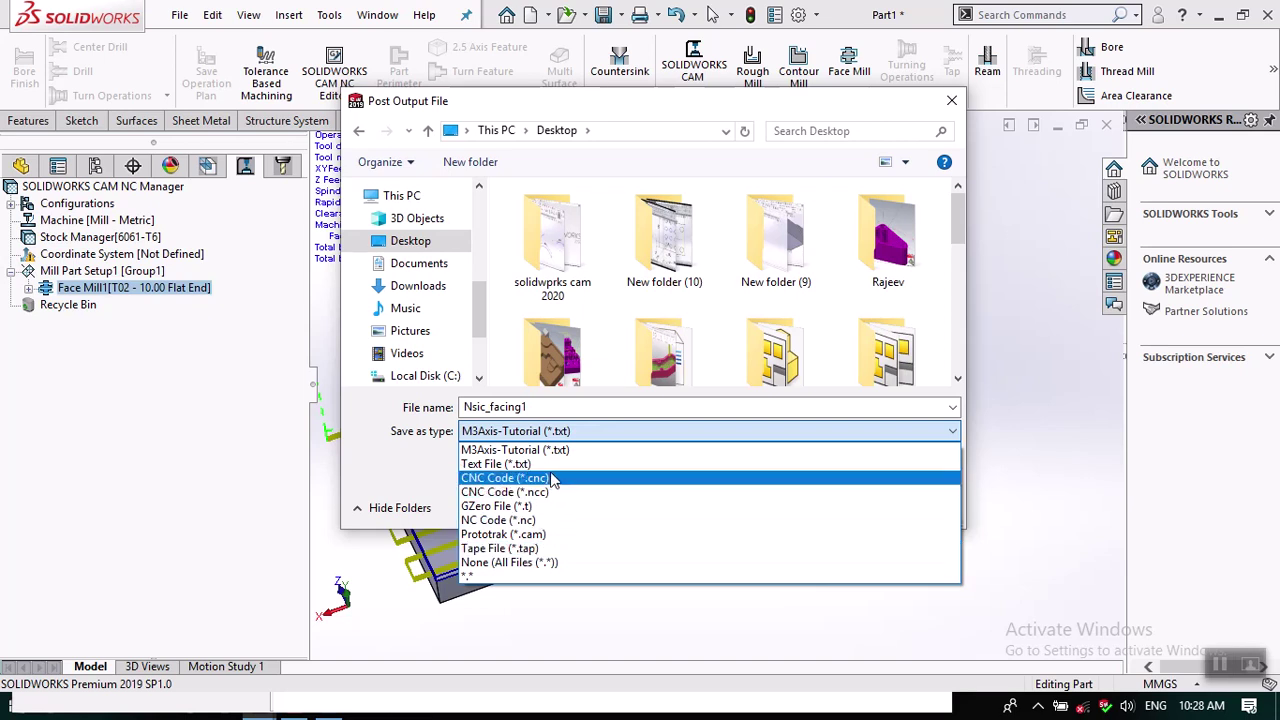
{"action": "left_click", "coordinate": [533, 550]}
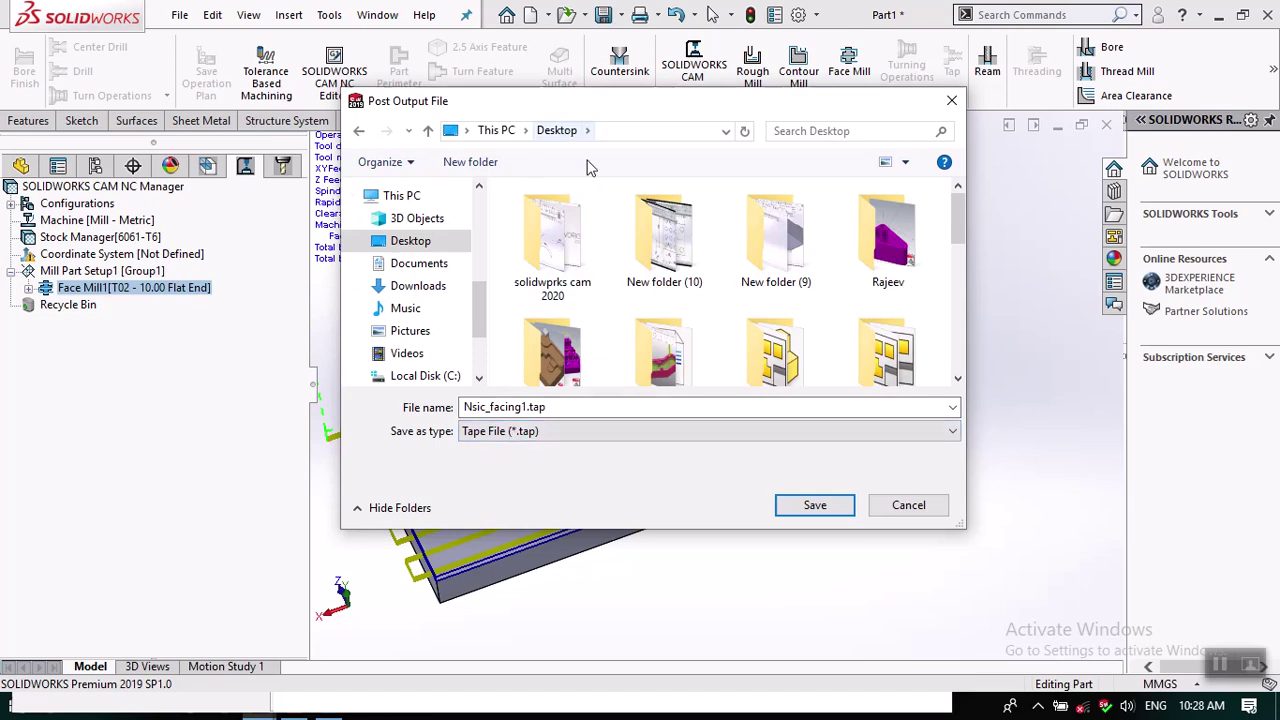
{"action": "left_click", "coordinate": [824, 510]}
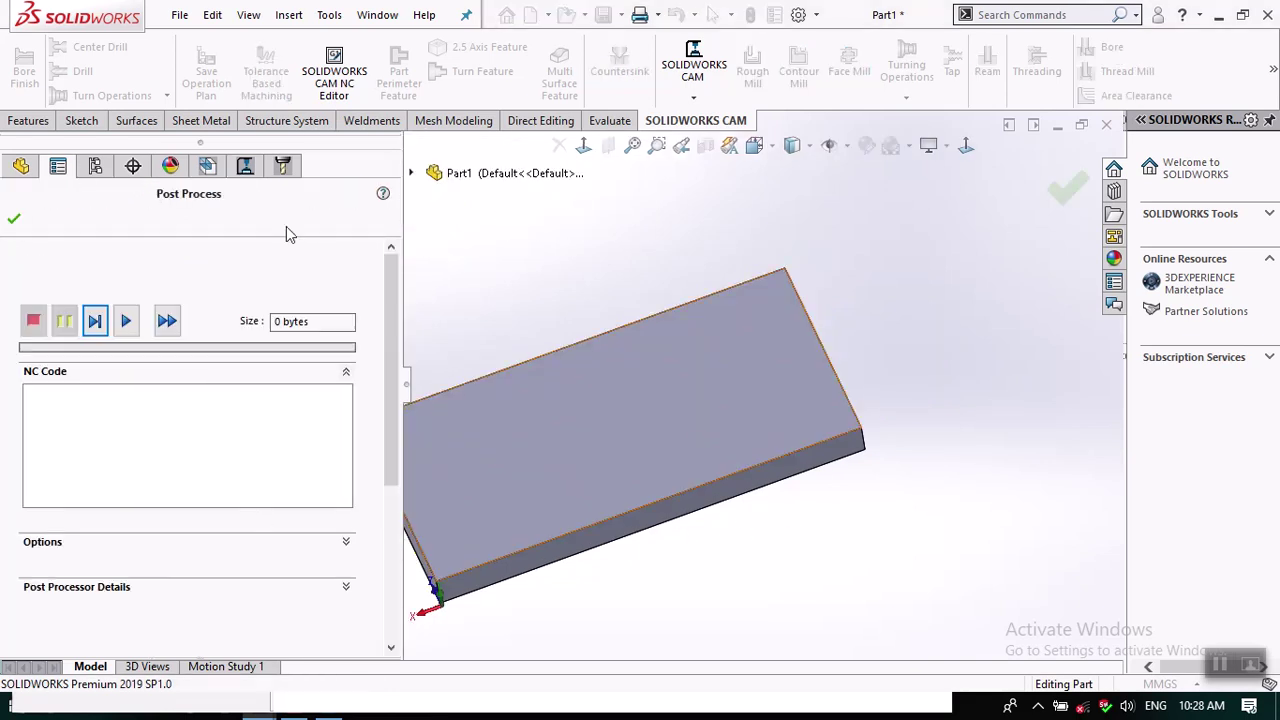
{"action": "left_click", "coordinate": [126, 324]}
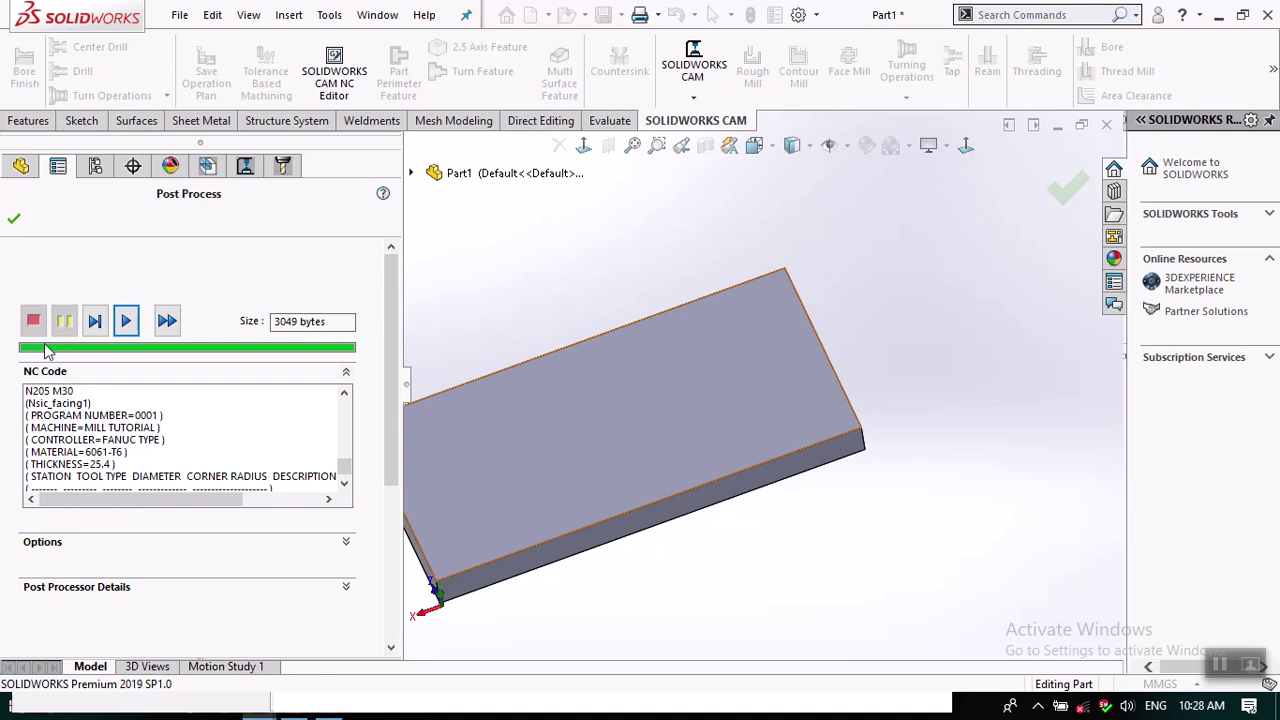
{"action": "left_click", "coordinate": [15, 222]}
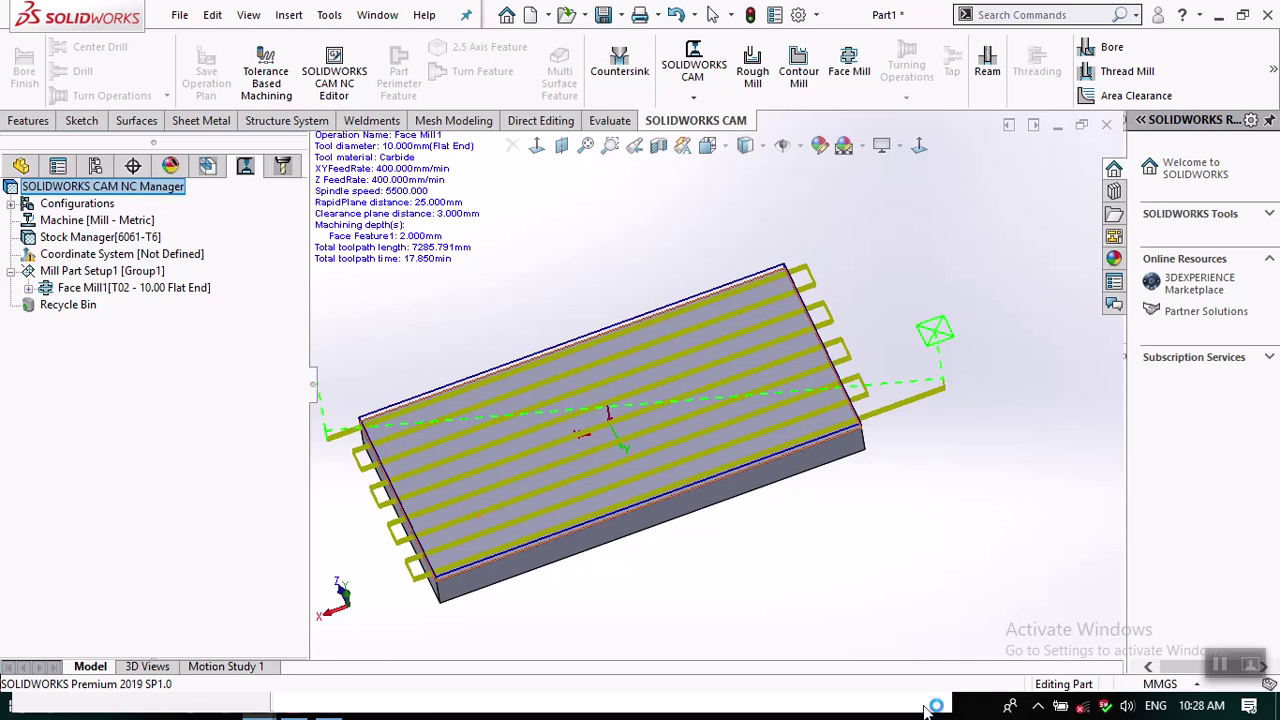
Minimize the SOLIDWORKS and Bentley CONNECTION Client windows to uncover the desktop.
{"action": "left_click", "coordinate": [1218, 14]}
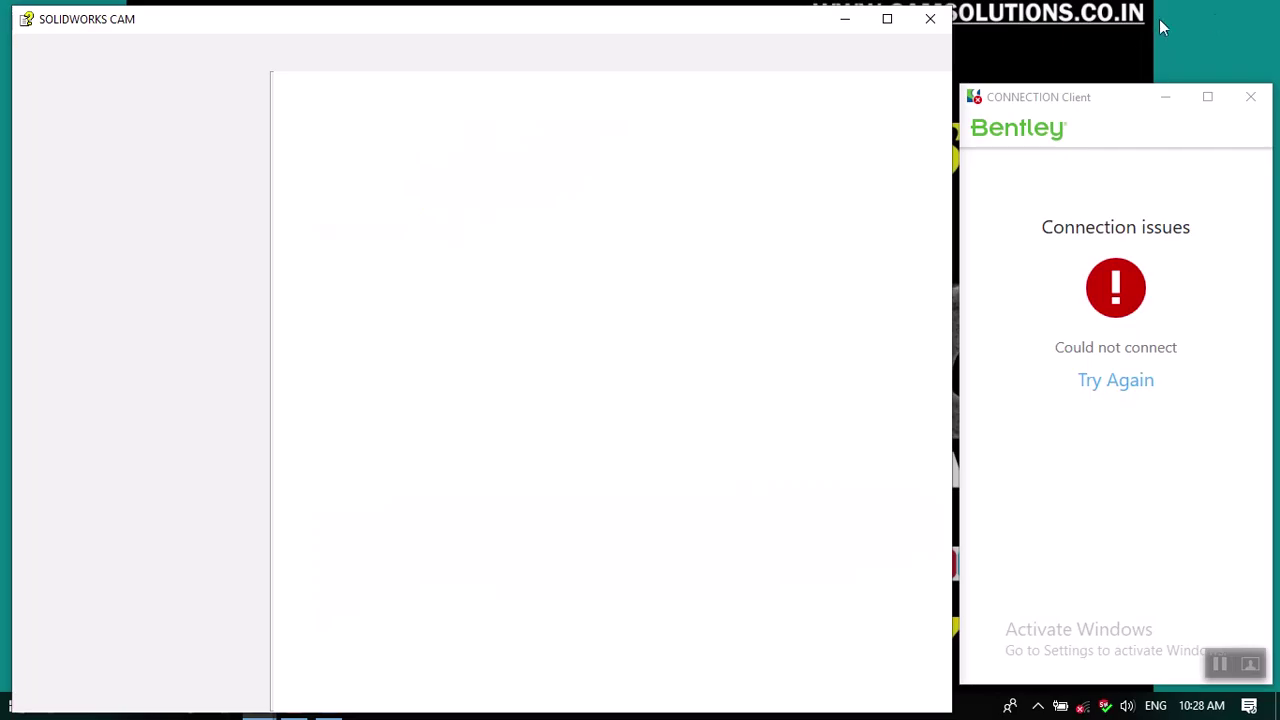
{"action": "left_click", "coordinate": [1166, 97]}
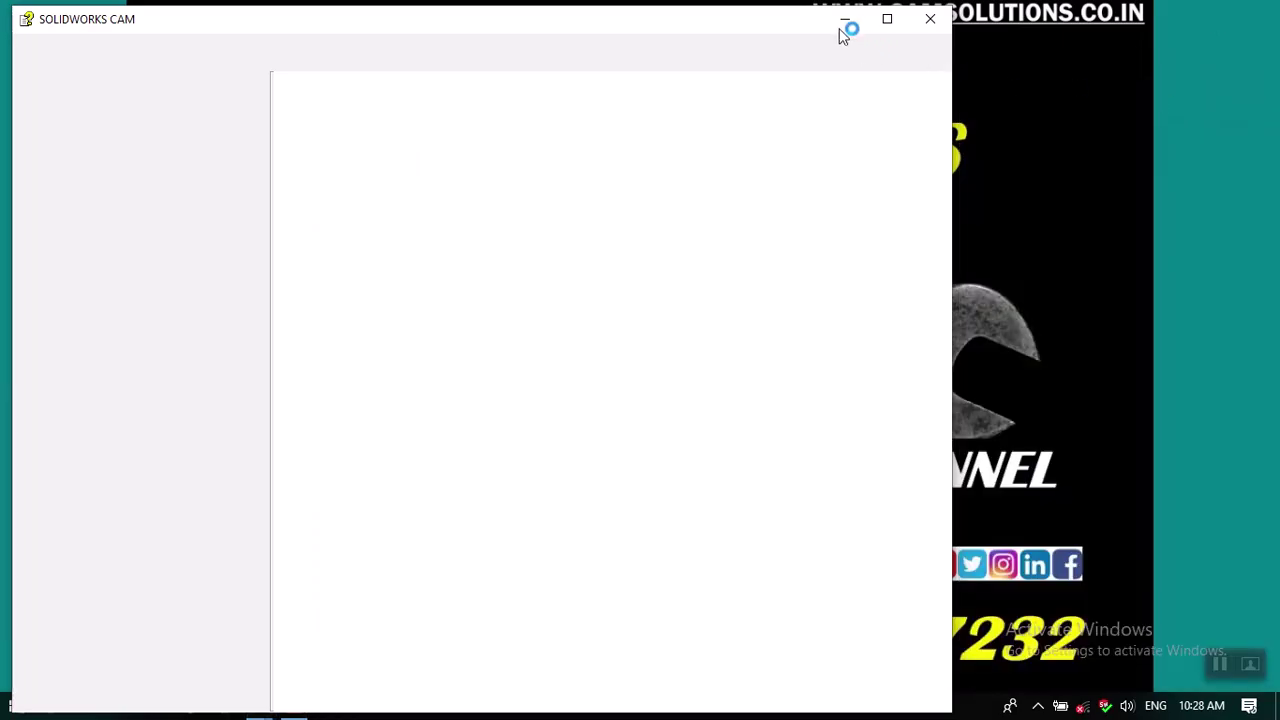